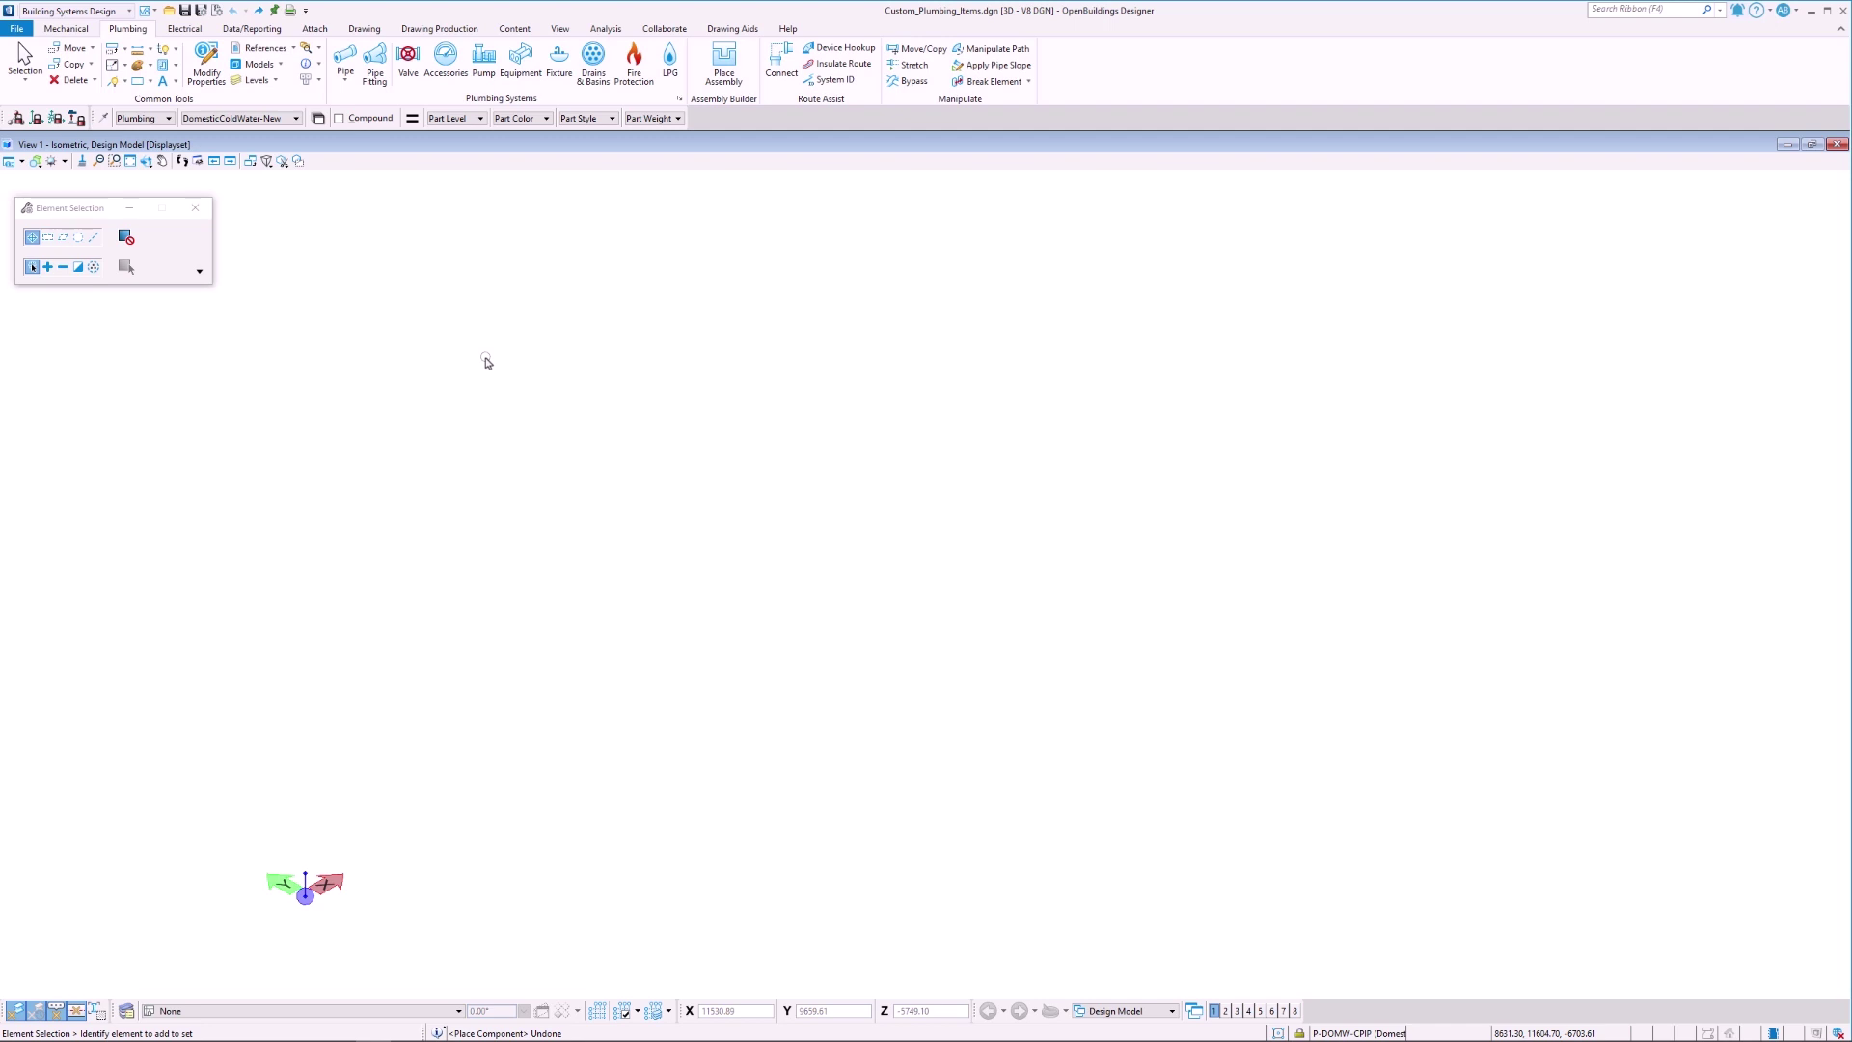
Start a new pipe placement and set its Catalog Name to victaulic_si.
click(347, 61)
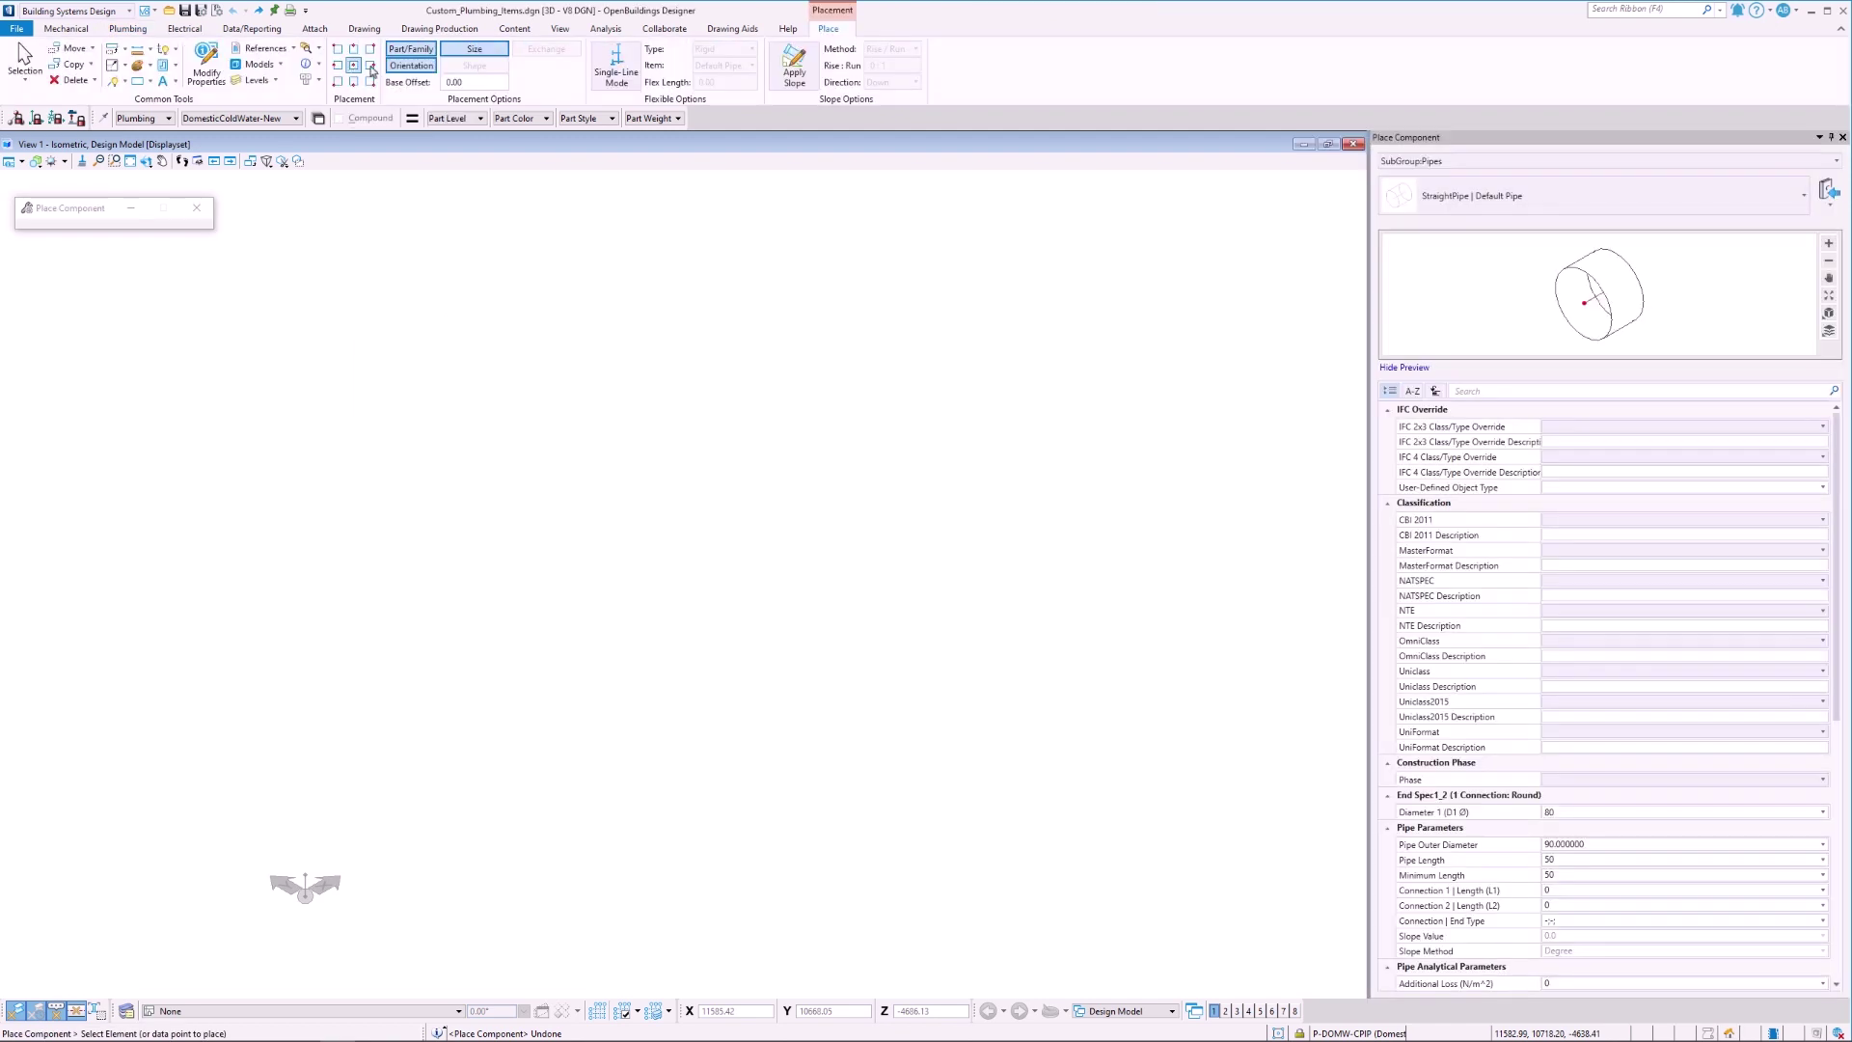
drag(1840, 488, 1814, 623)
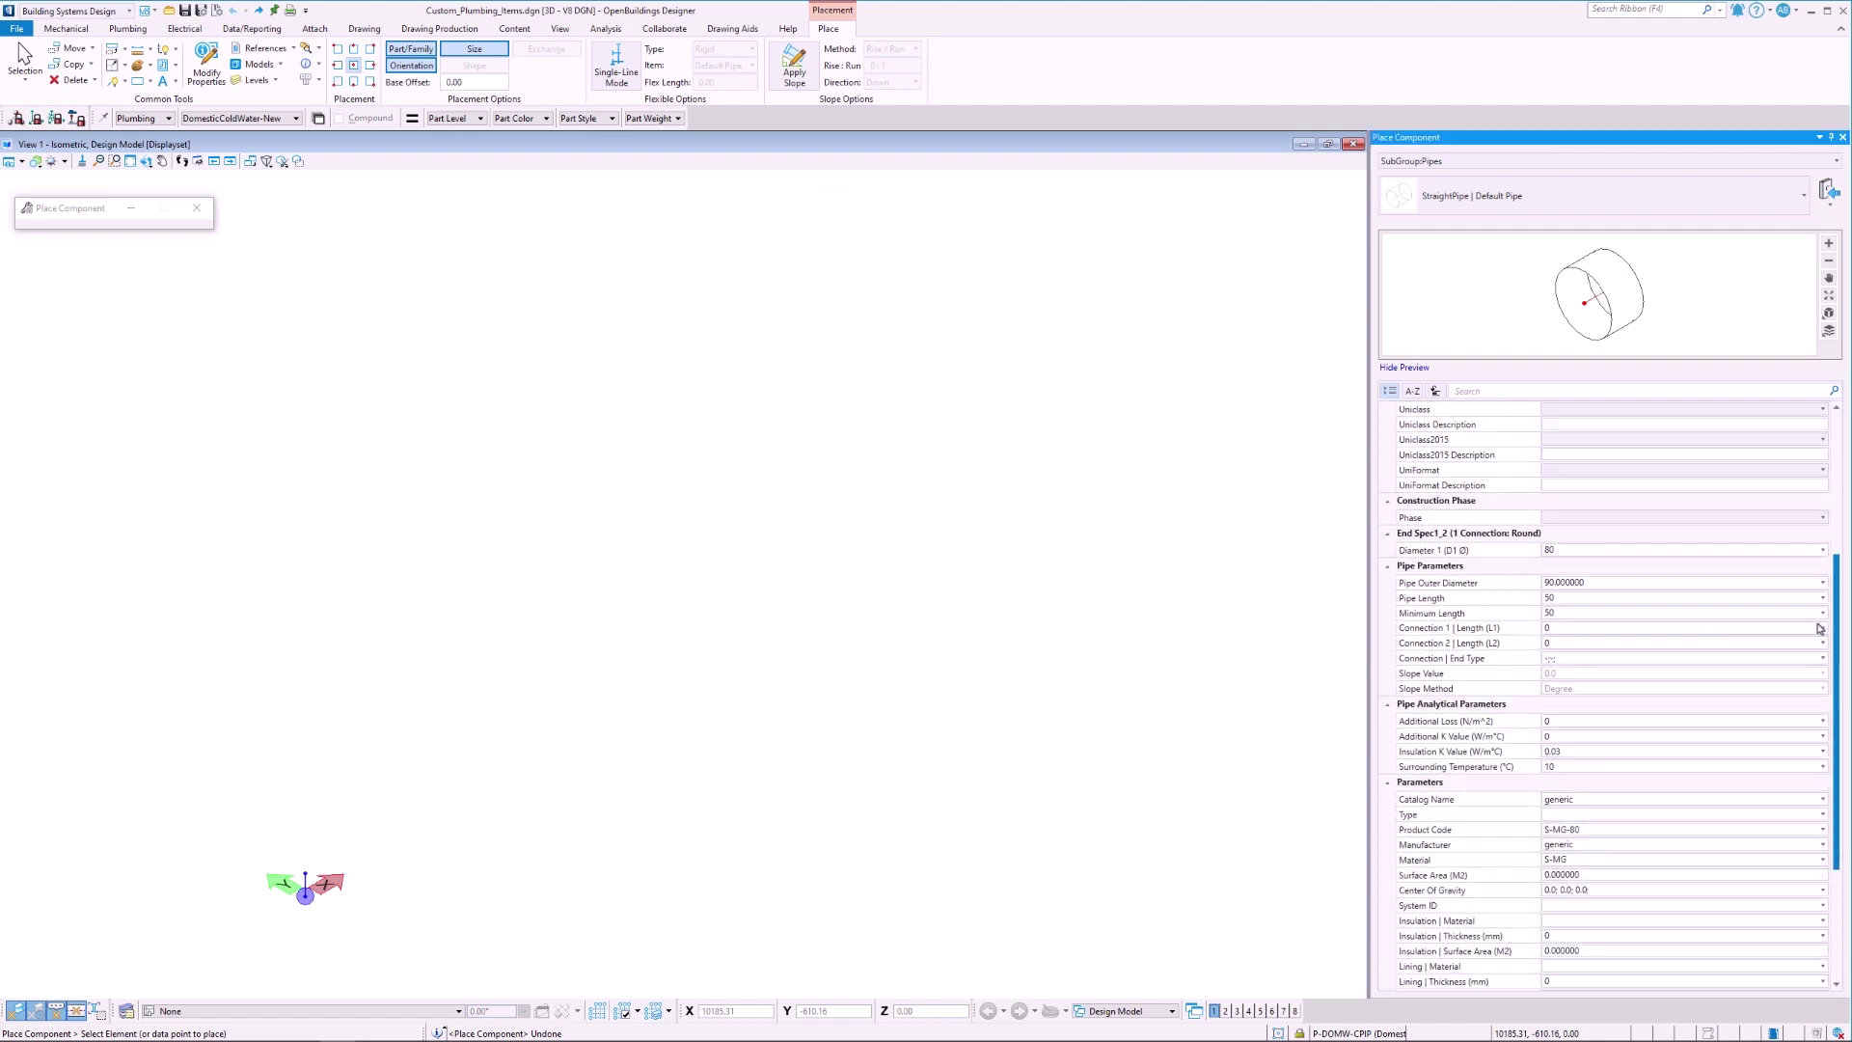
click(1813, 627)
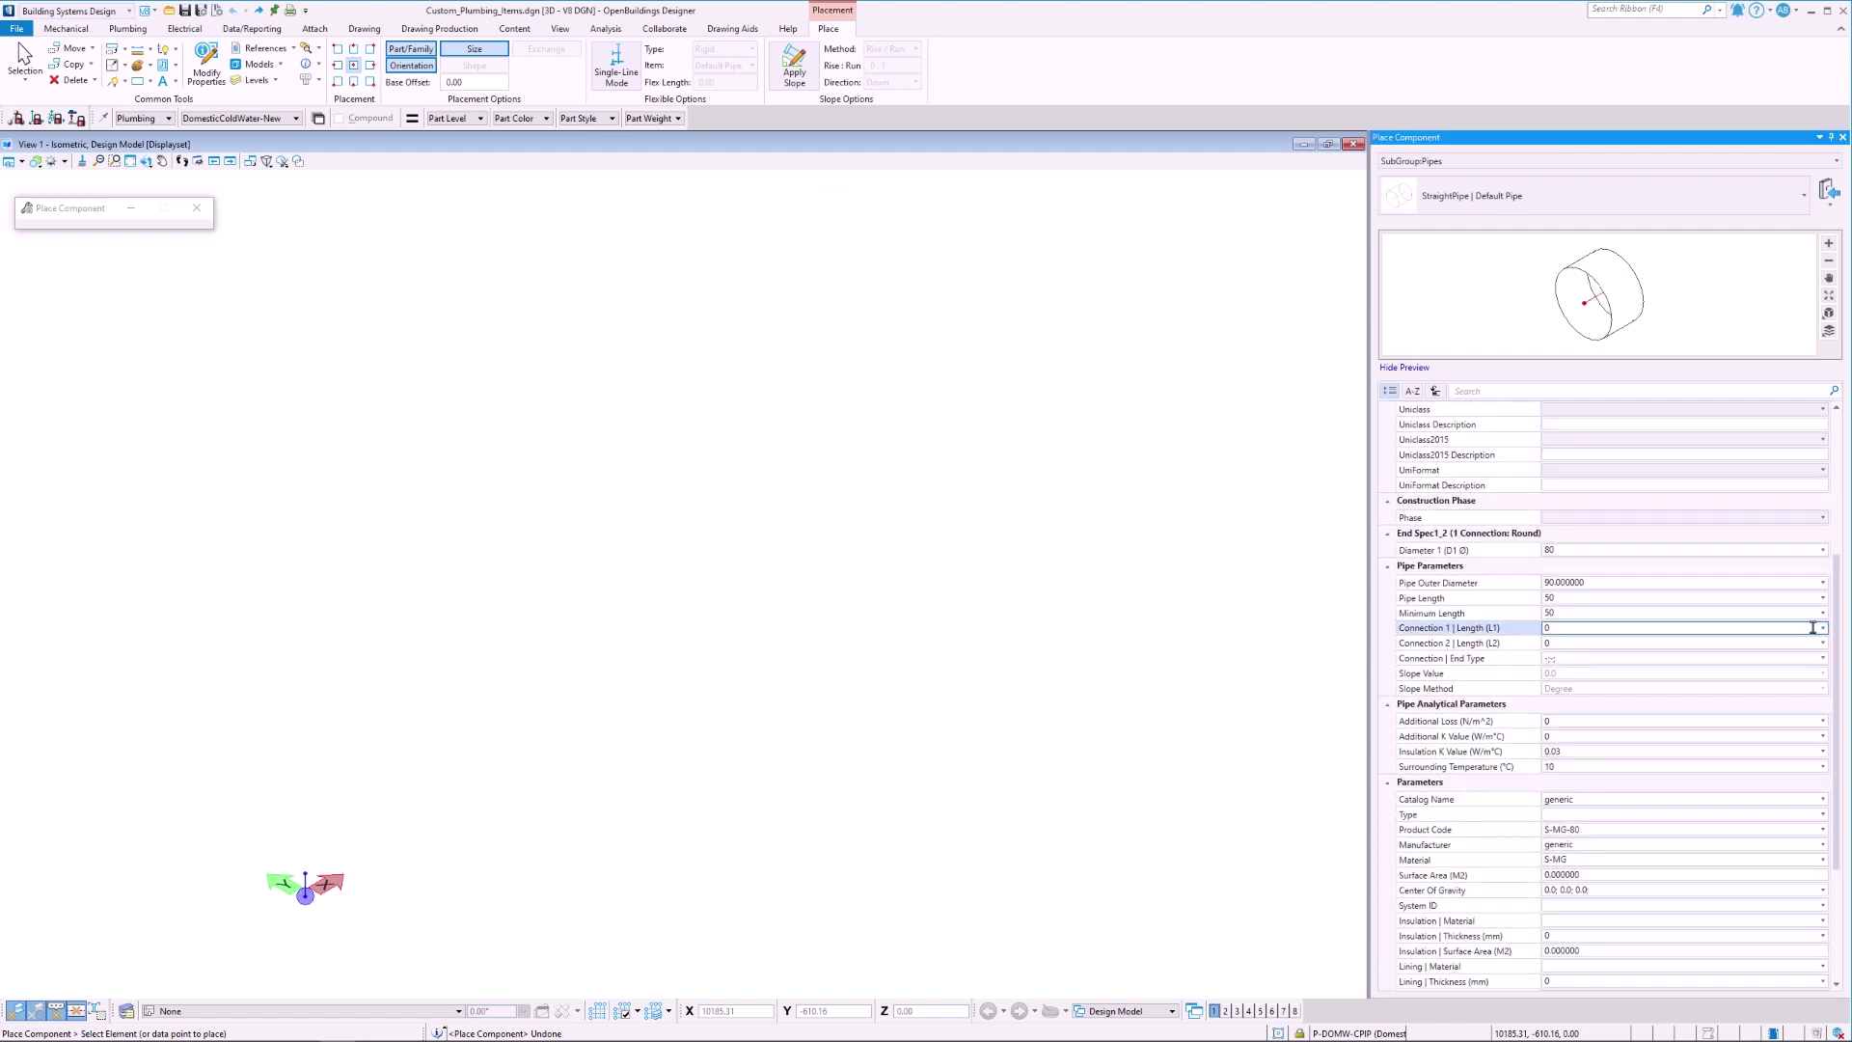
click(1822, 800)
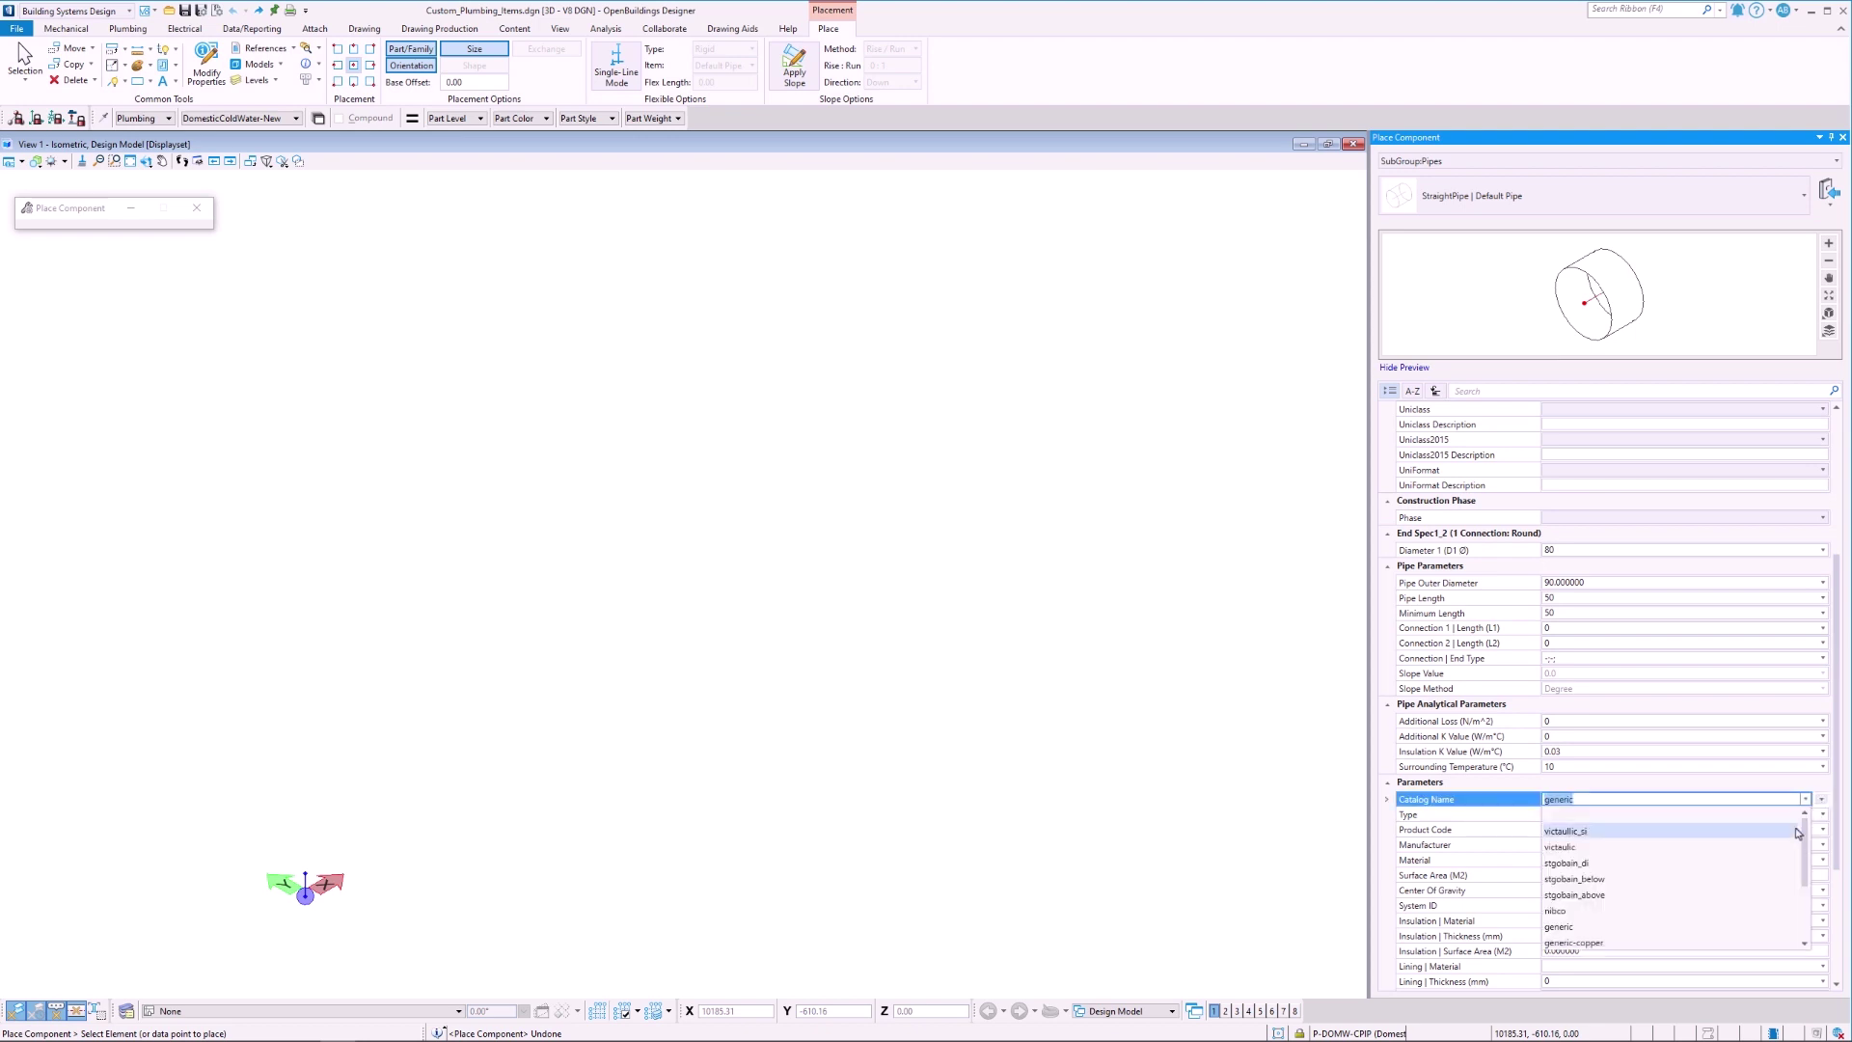
click(1792, 831)
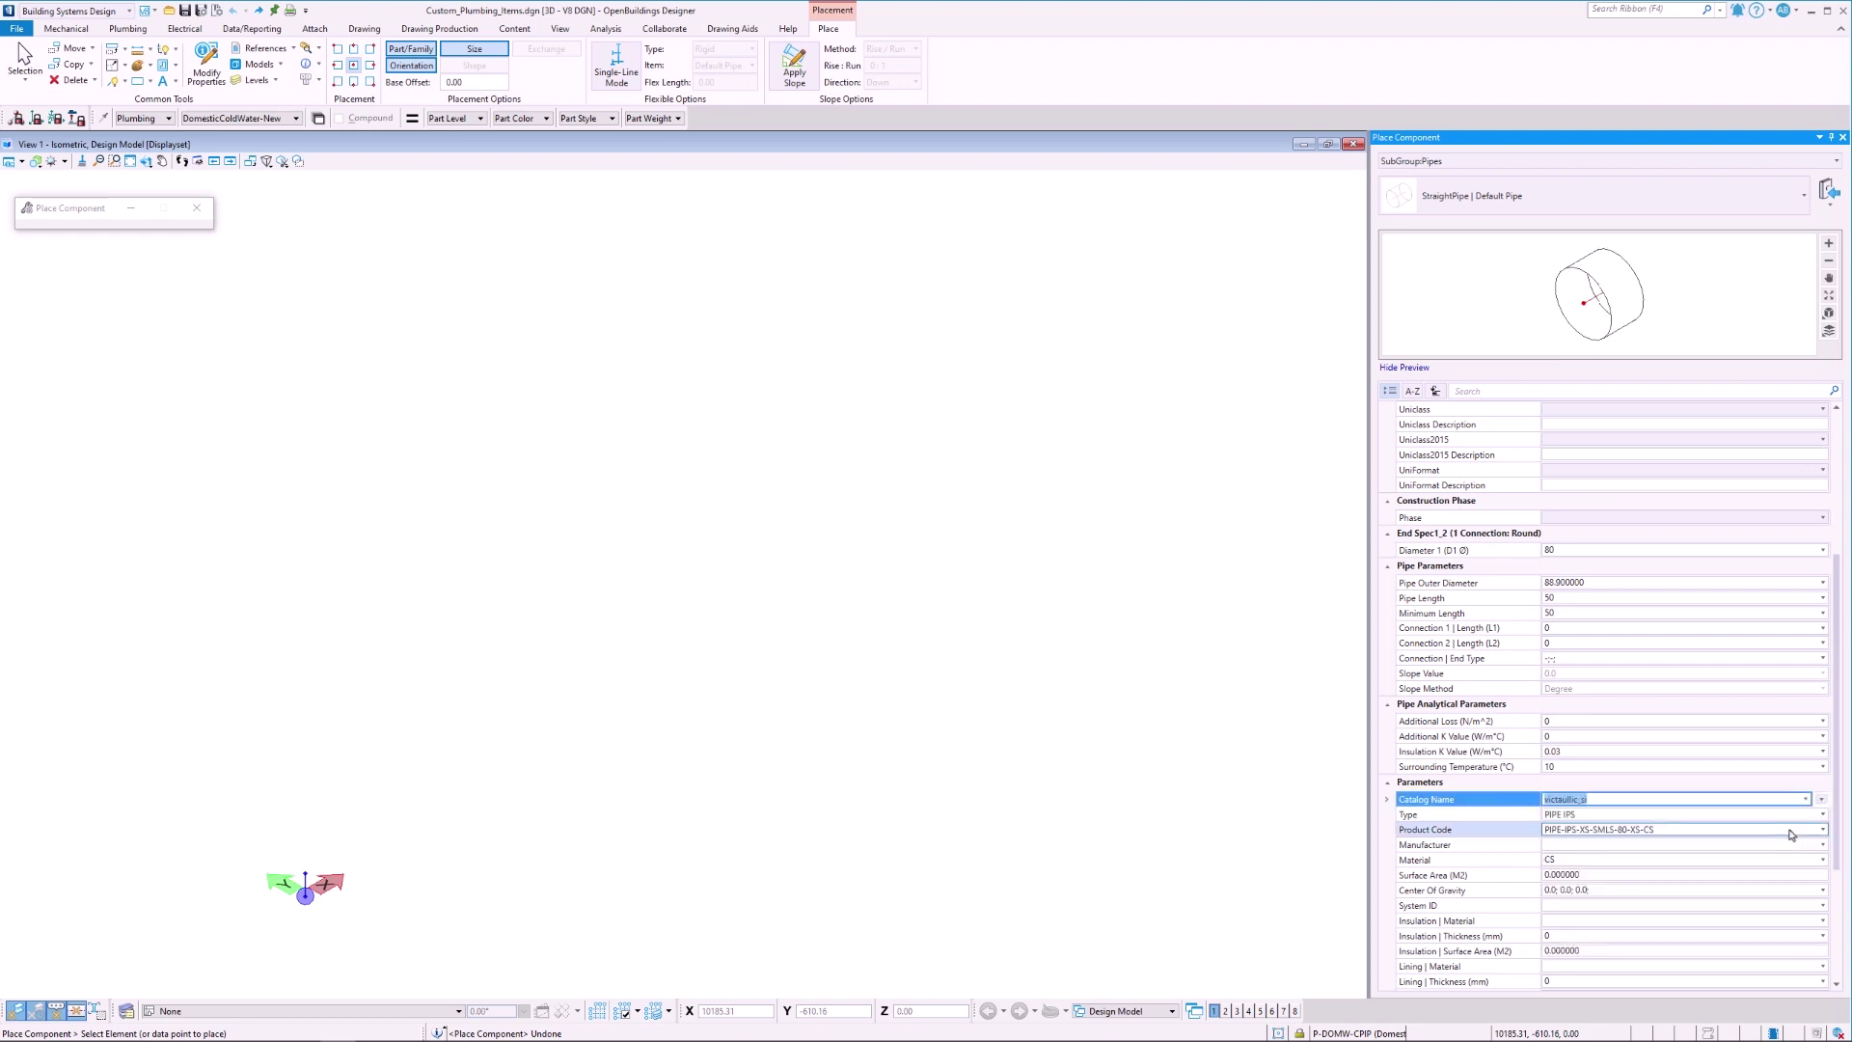
Open the Manufacturer Catalog for the victaulic_si pipe type.
click(1822, 831)
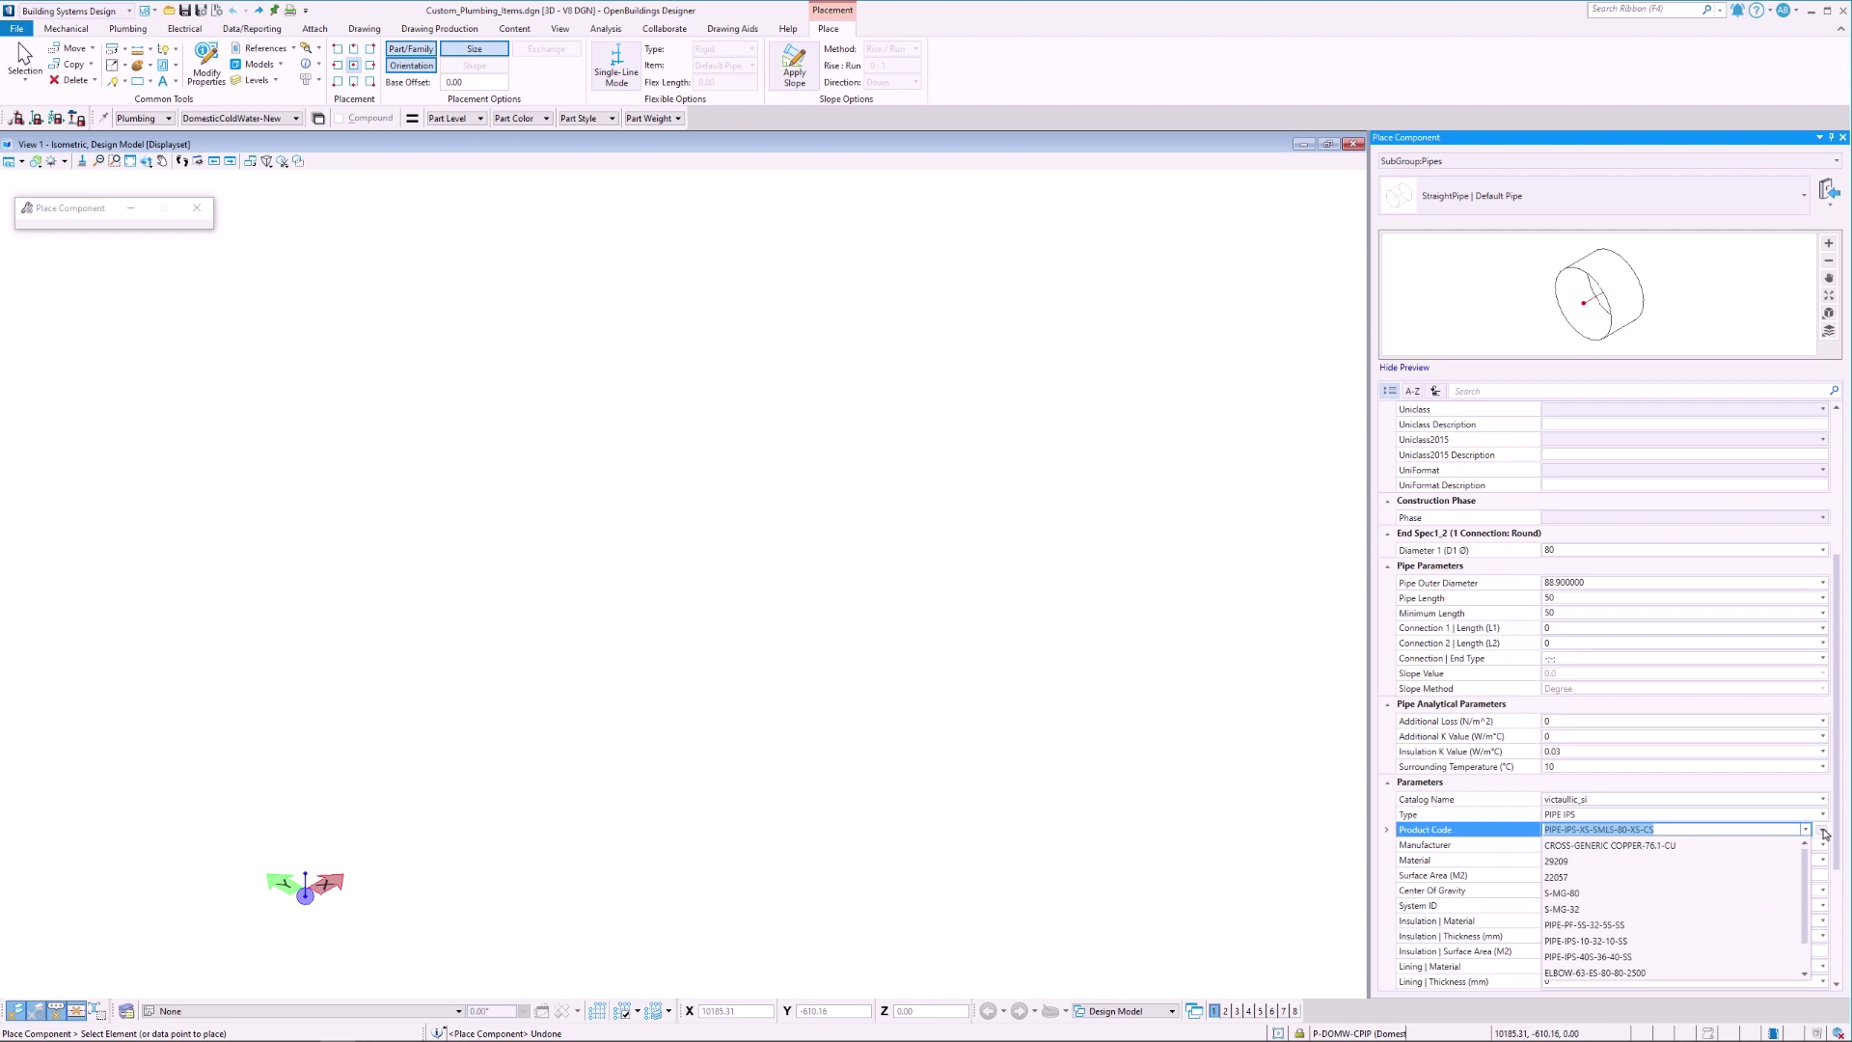
scroll(1727, 876, down, 1)
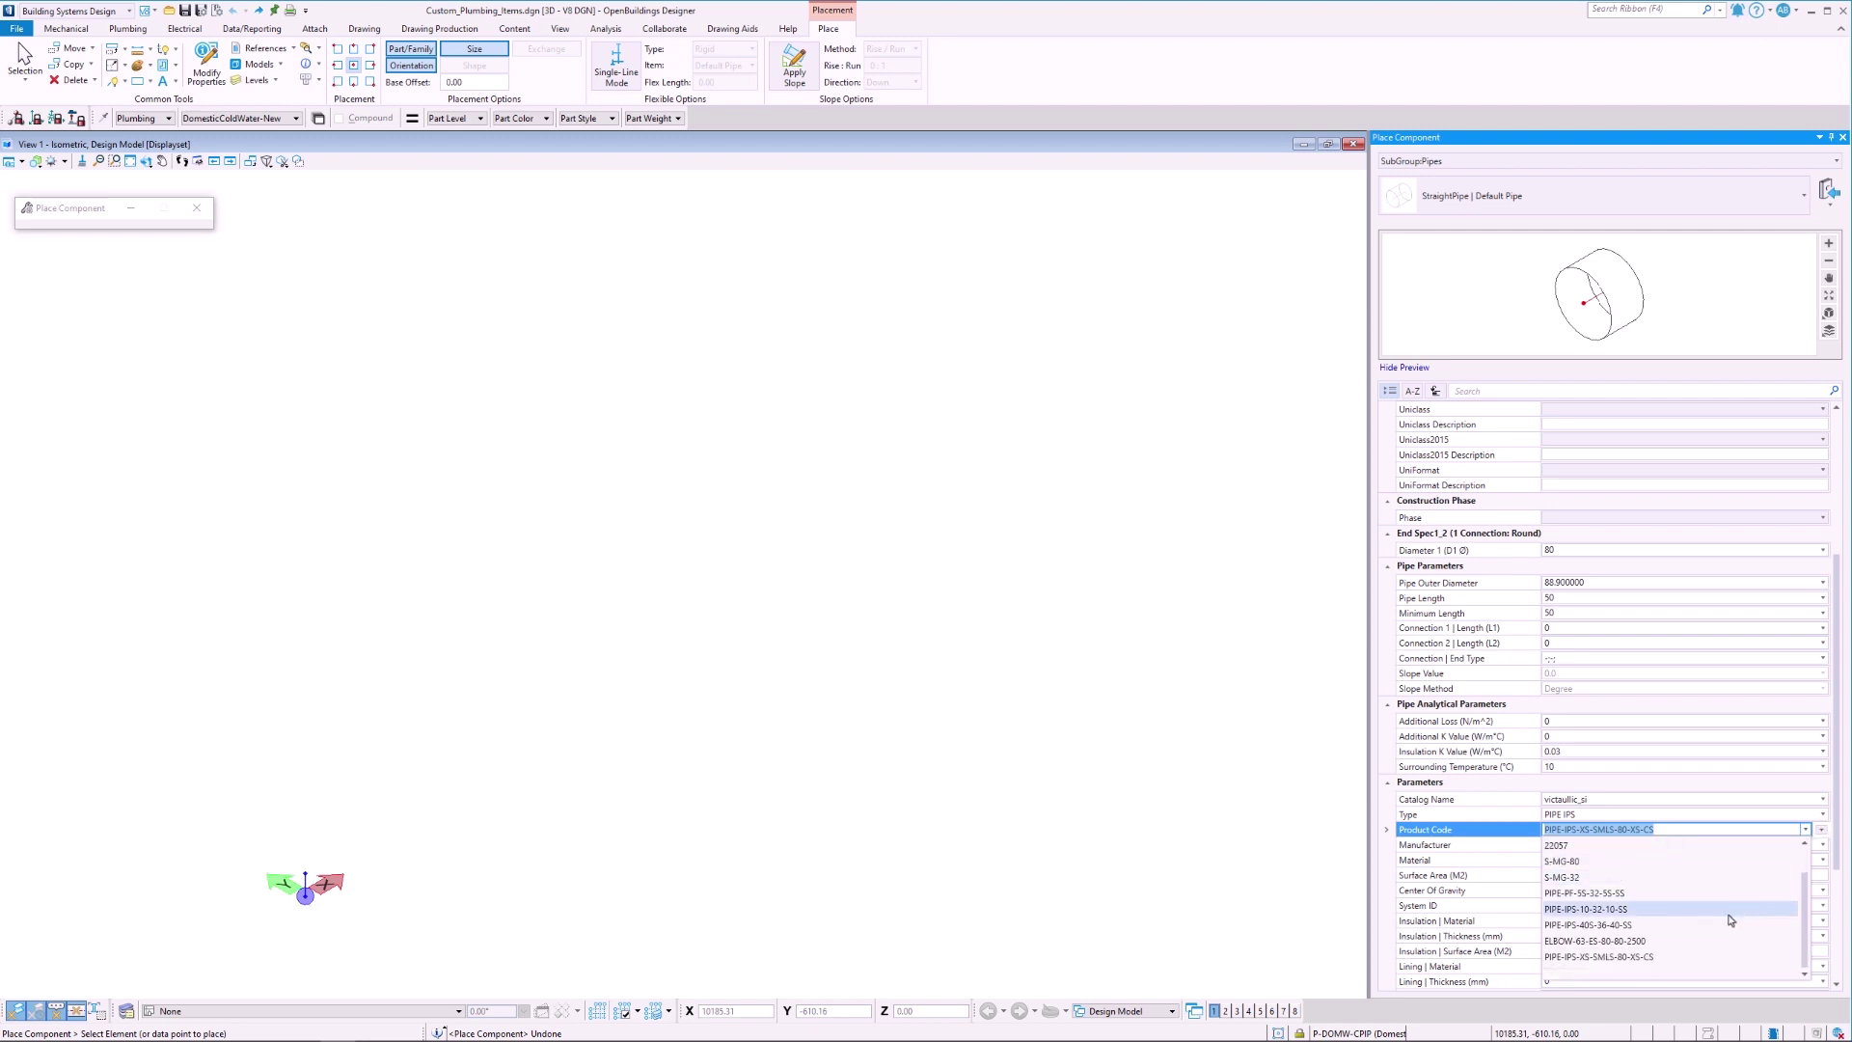
click(1823, 818)
click(1821, 816)
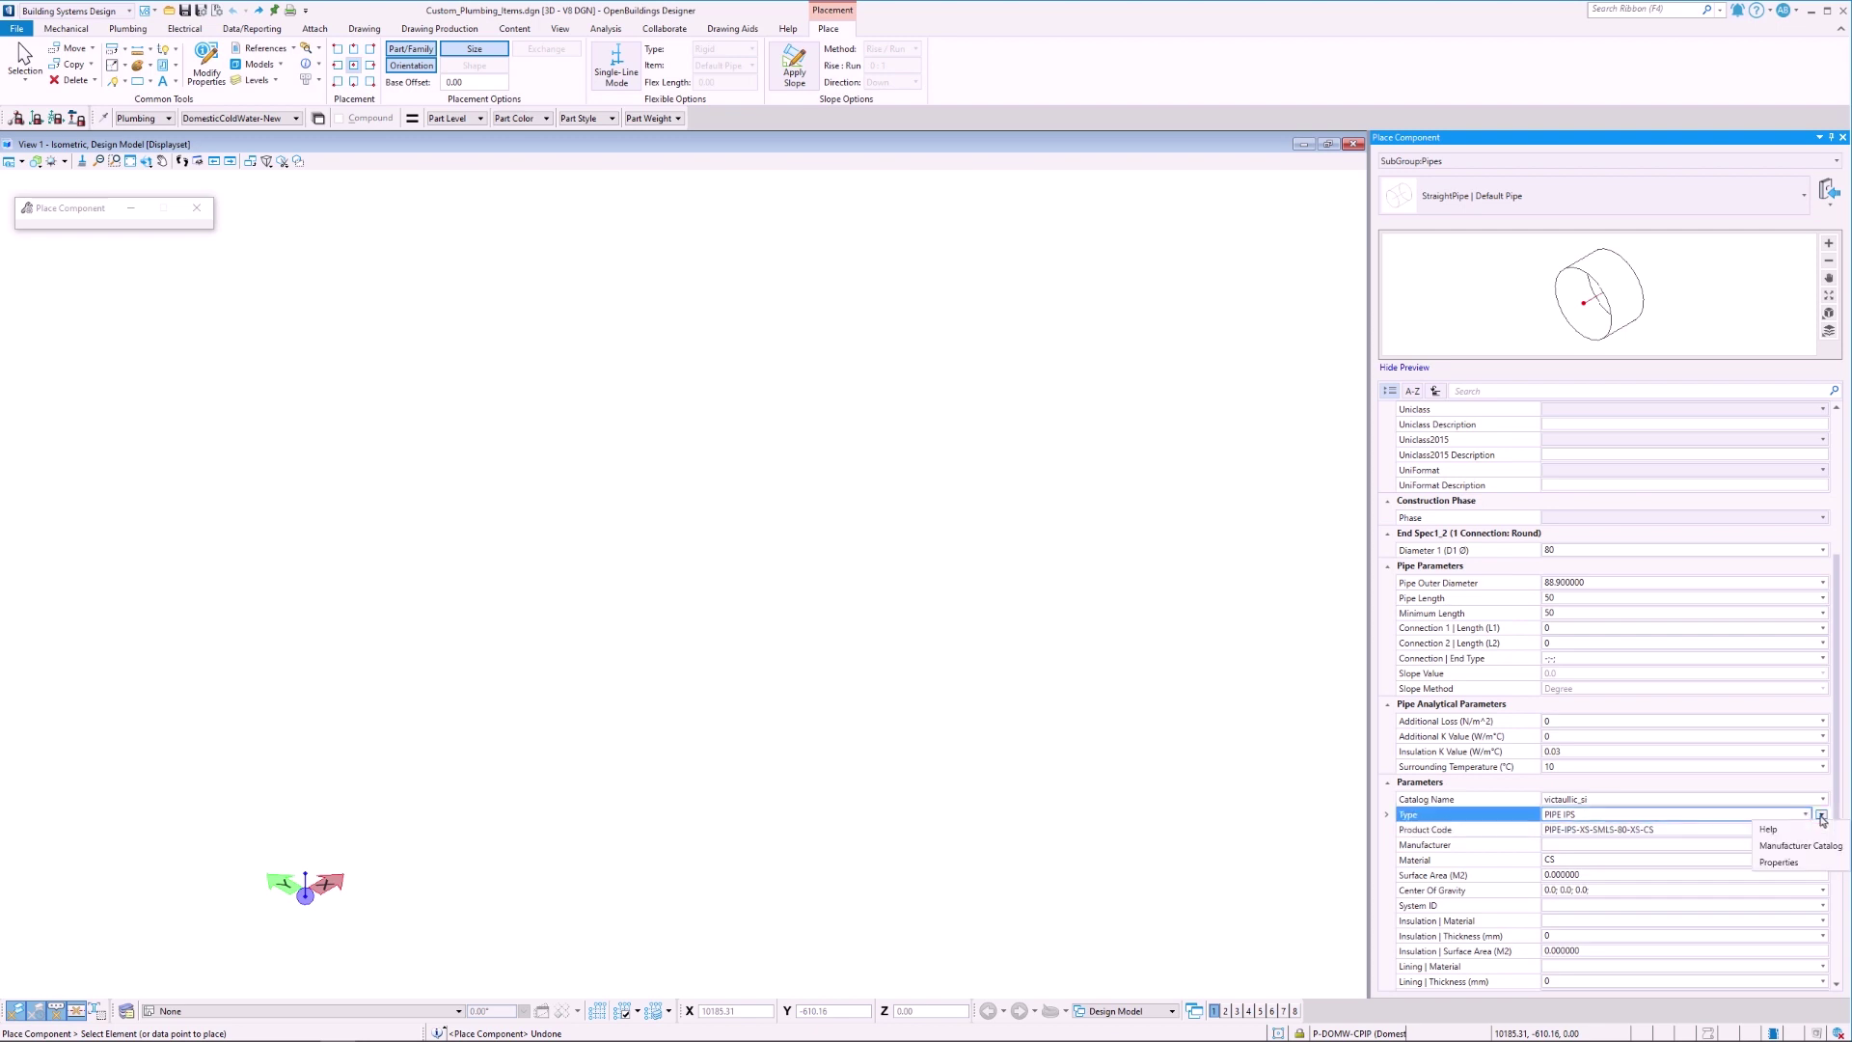
Review the victaulic_si product table, then switch to File Explorer at the Configuration folder.
click(1804, 846)
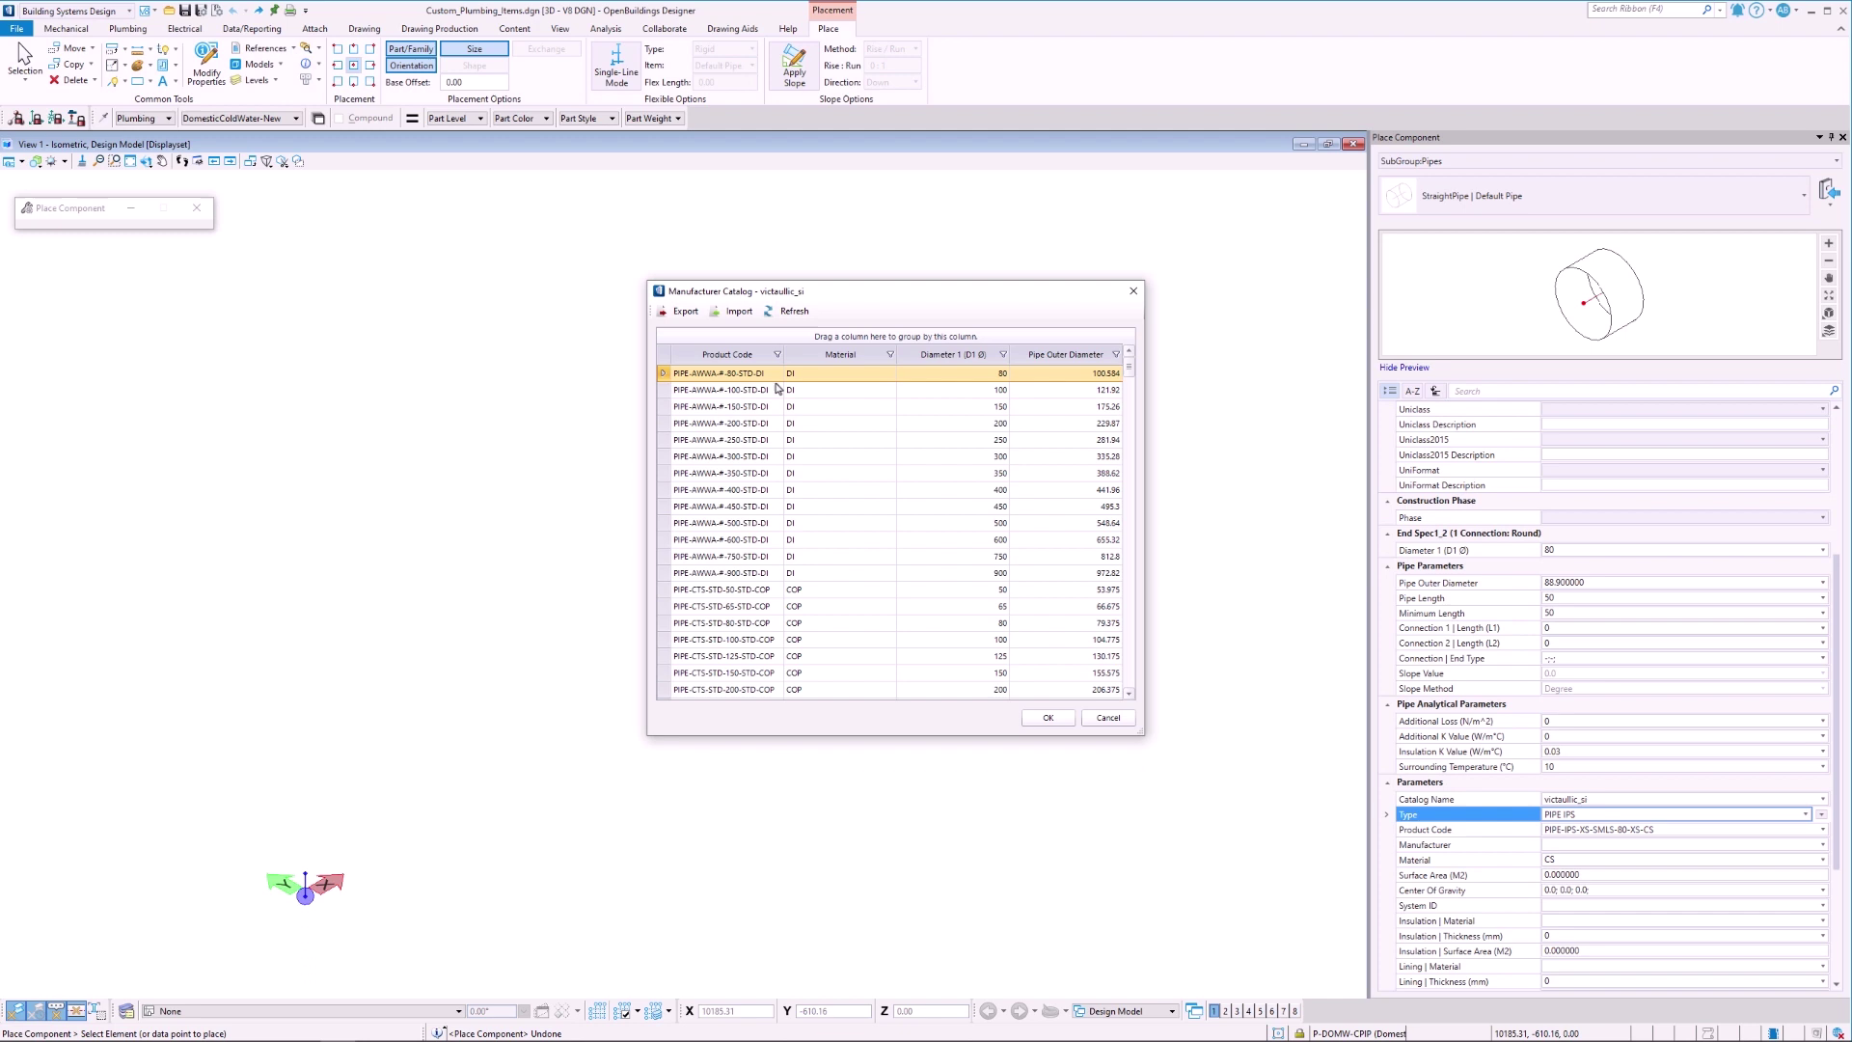
key(alt+Tab)
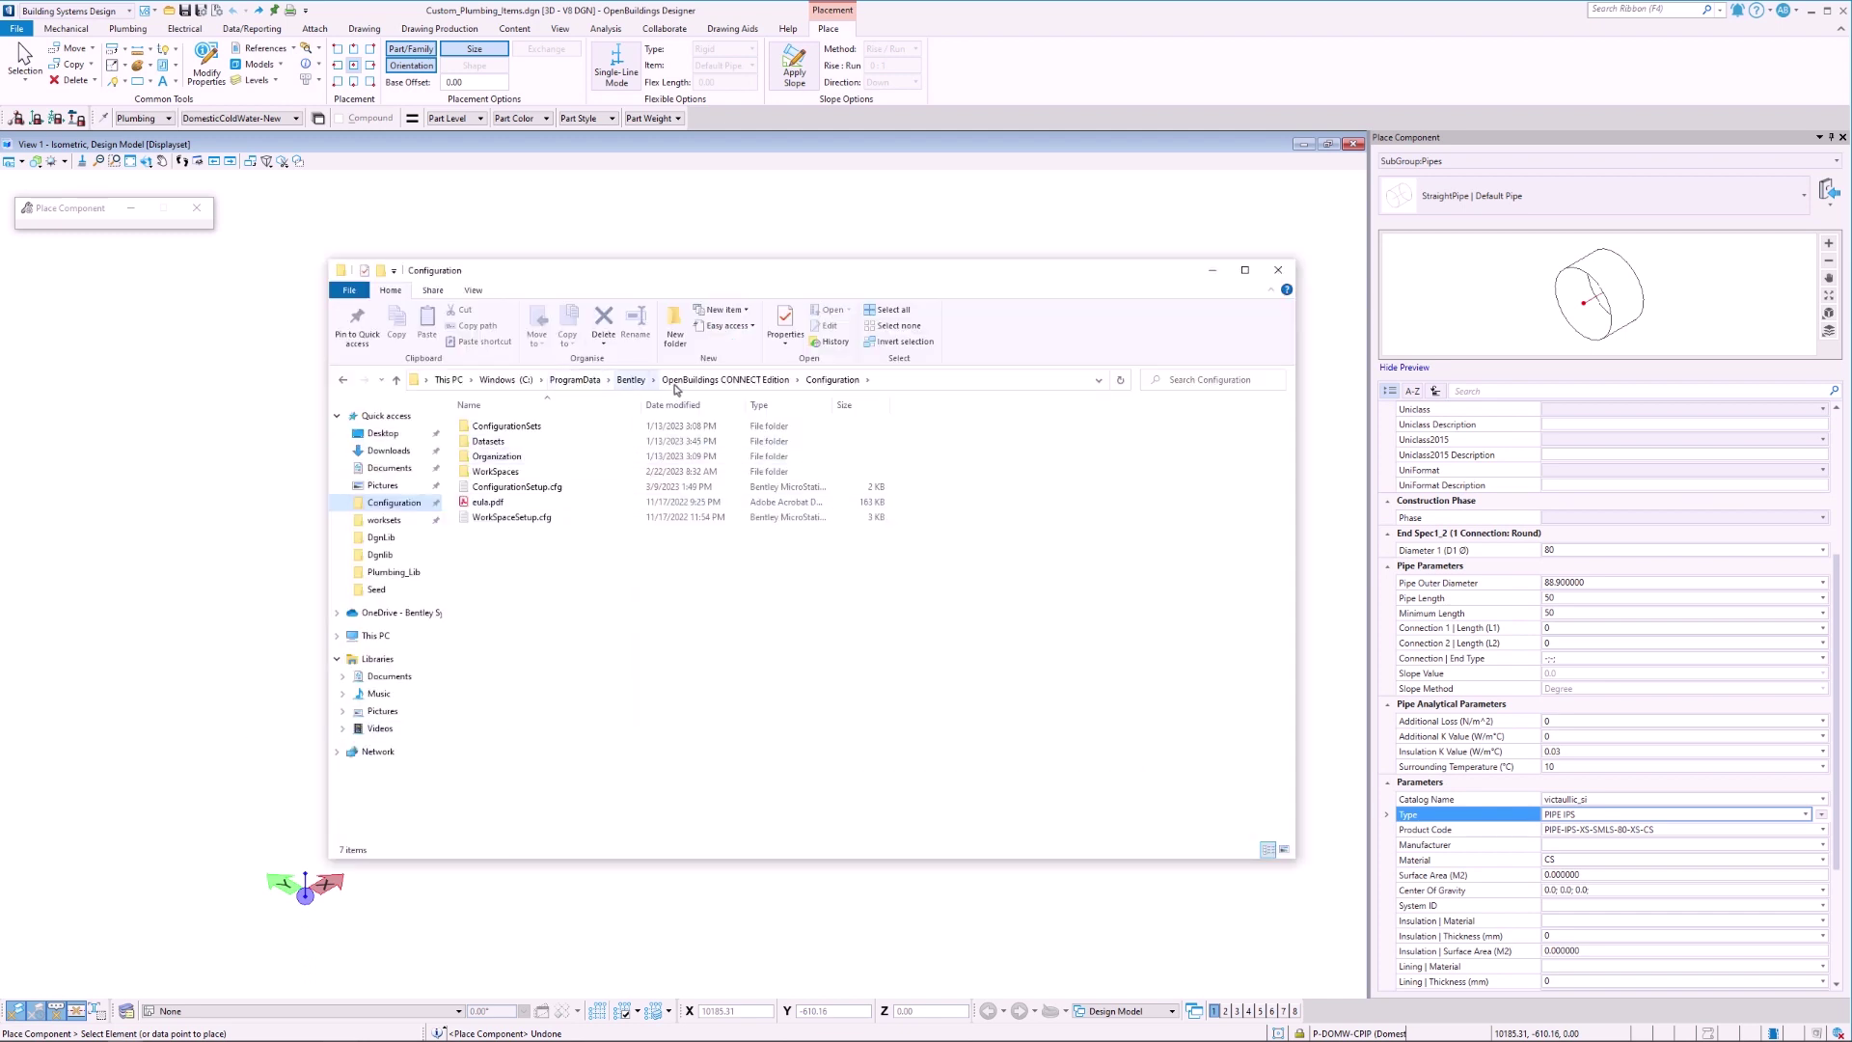
Browse Datasets > Dataset_NM > DataGroupCatalogs > Plumbing_Lib and select Vic Data Files_si.mdb.
double_click(565, 441)
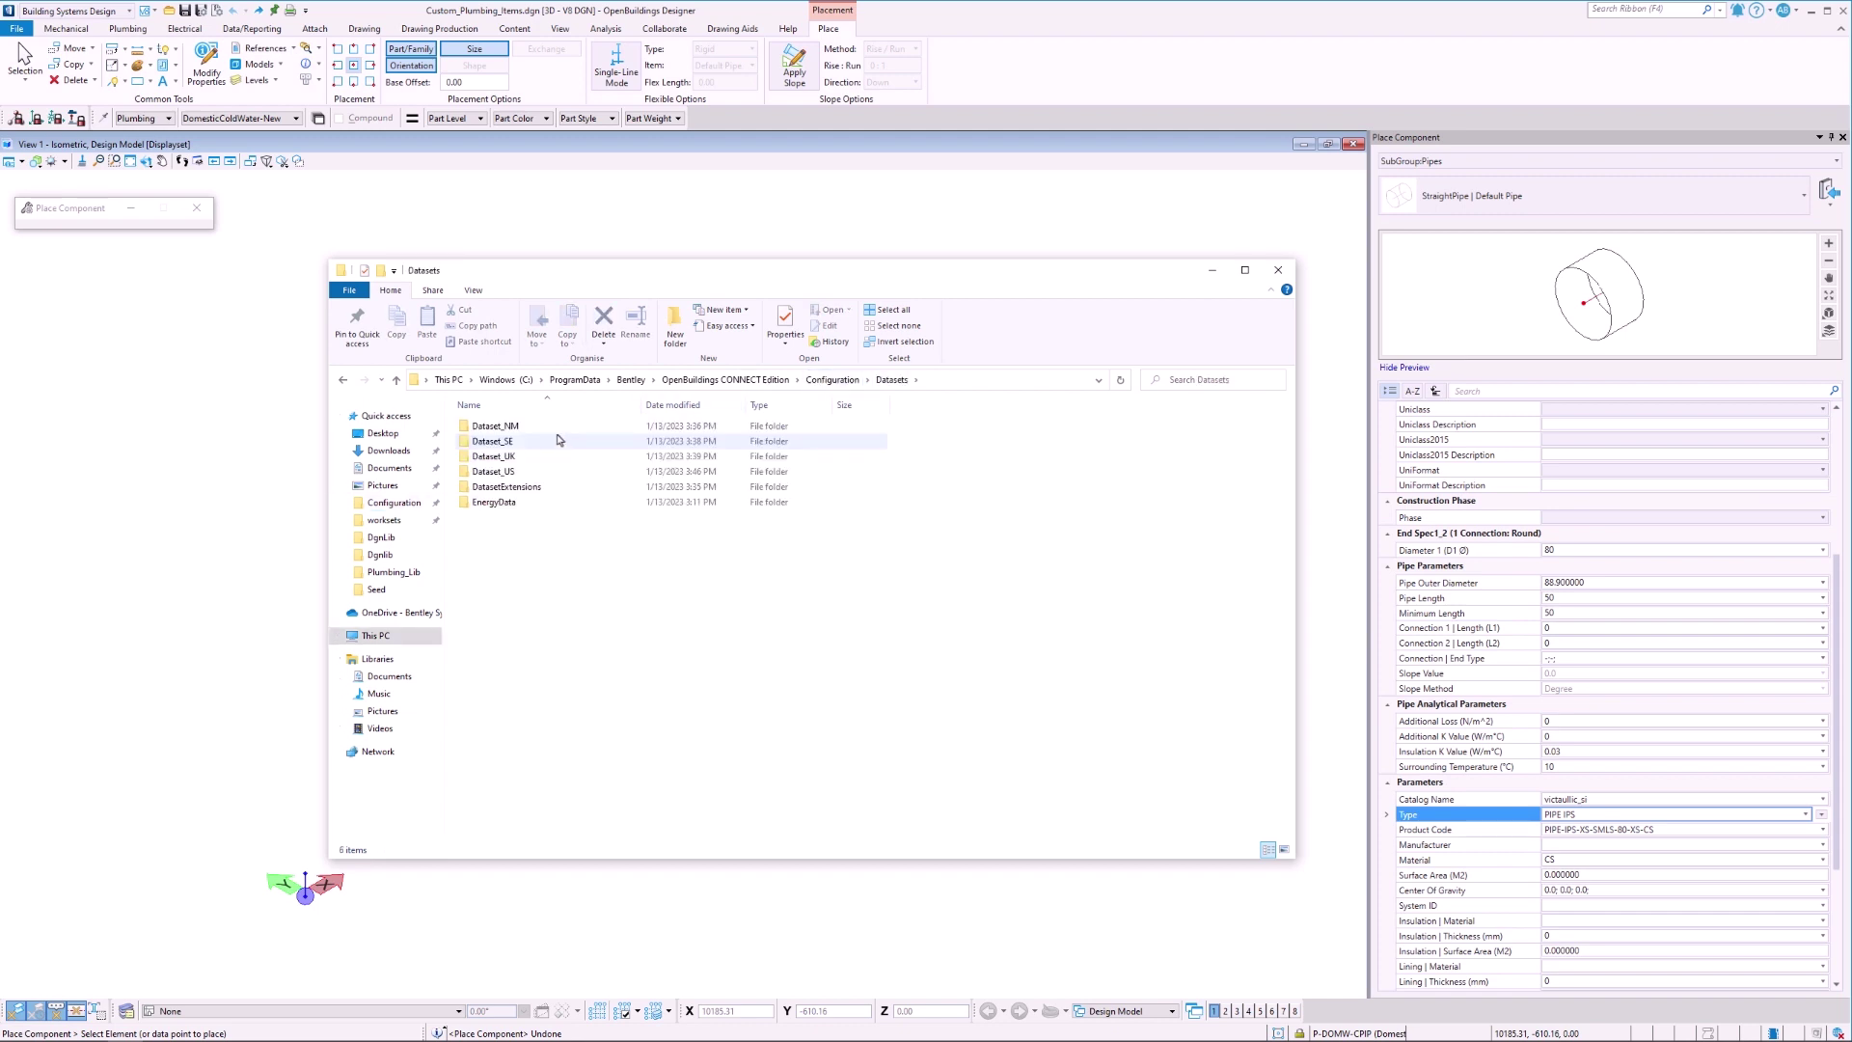
double_click(554, 431)
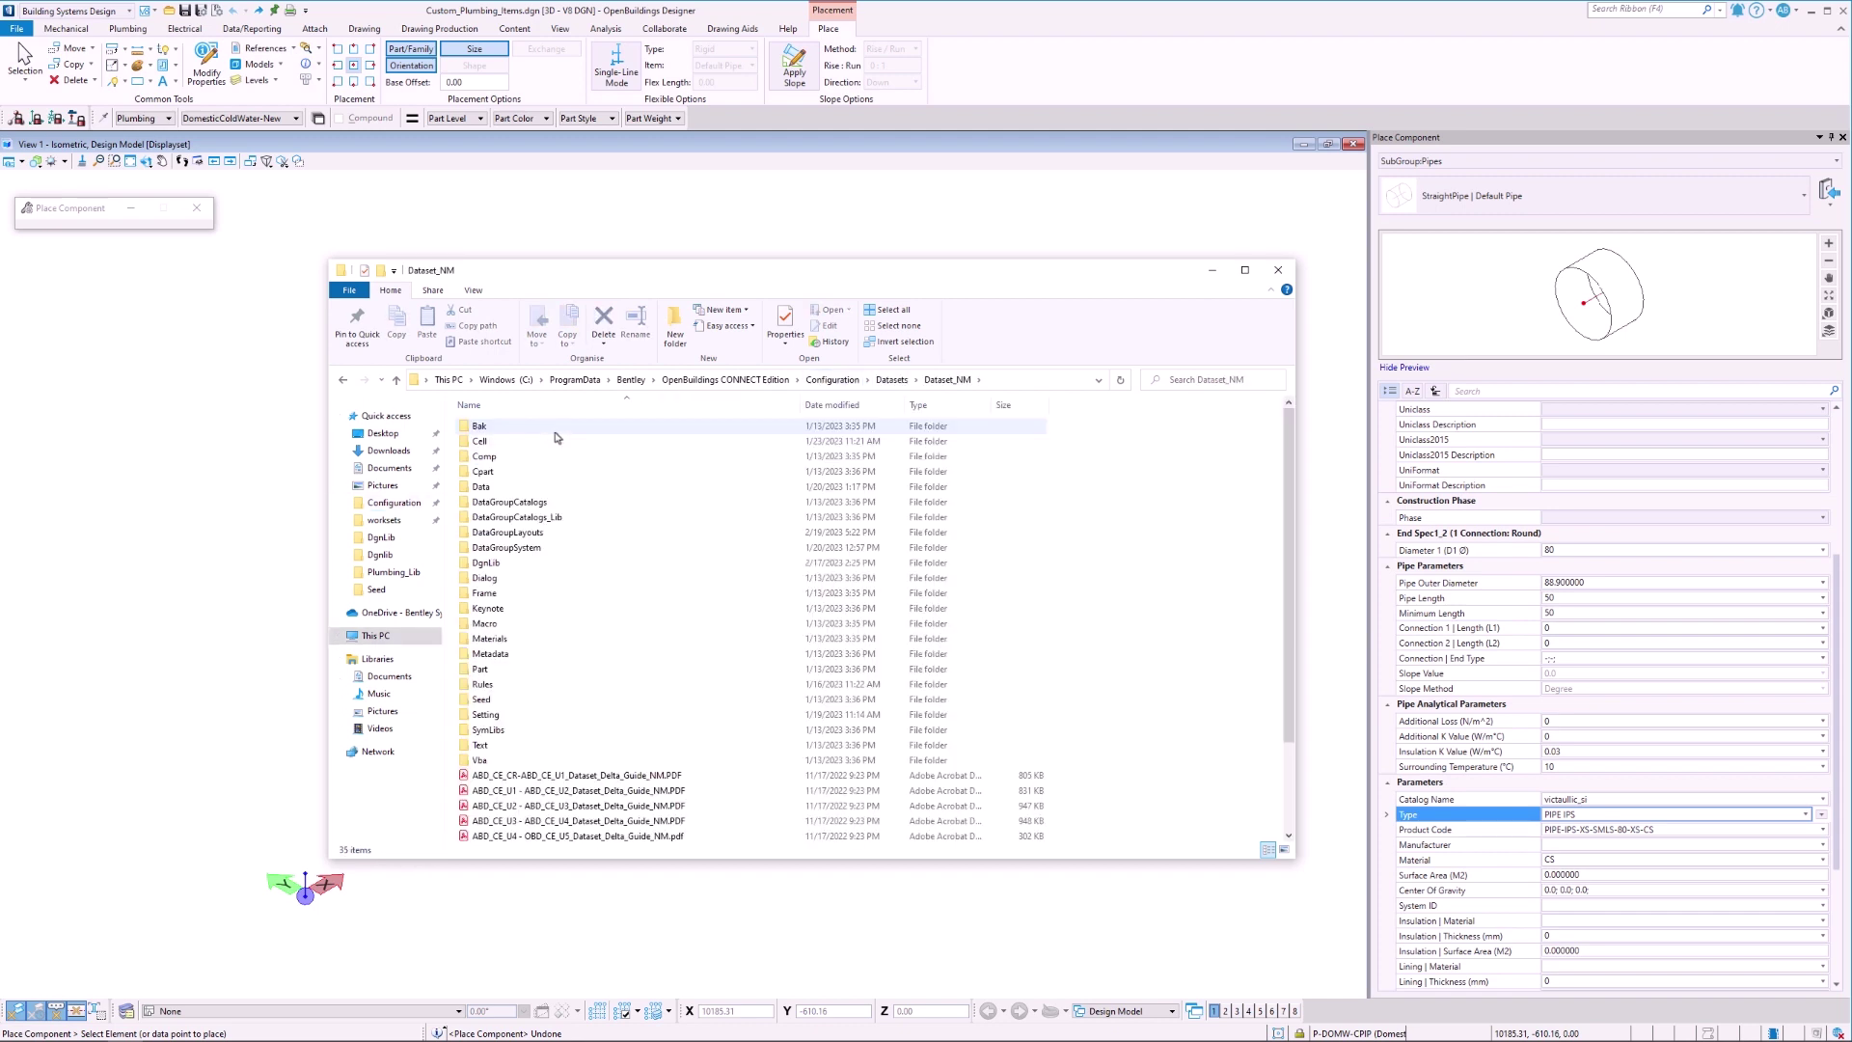
double_click(560, 503)
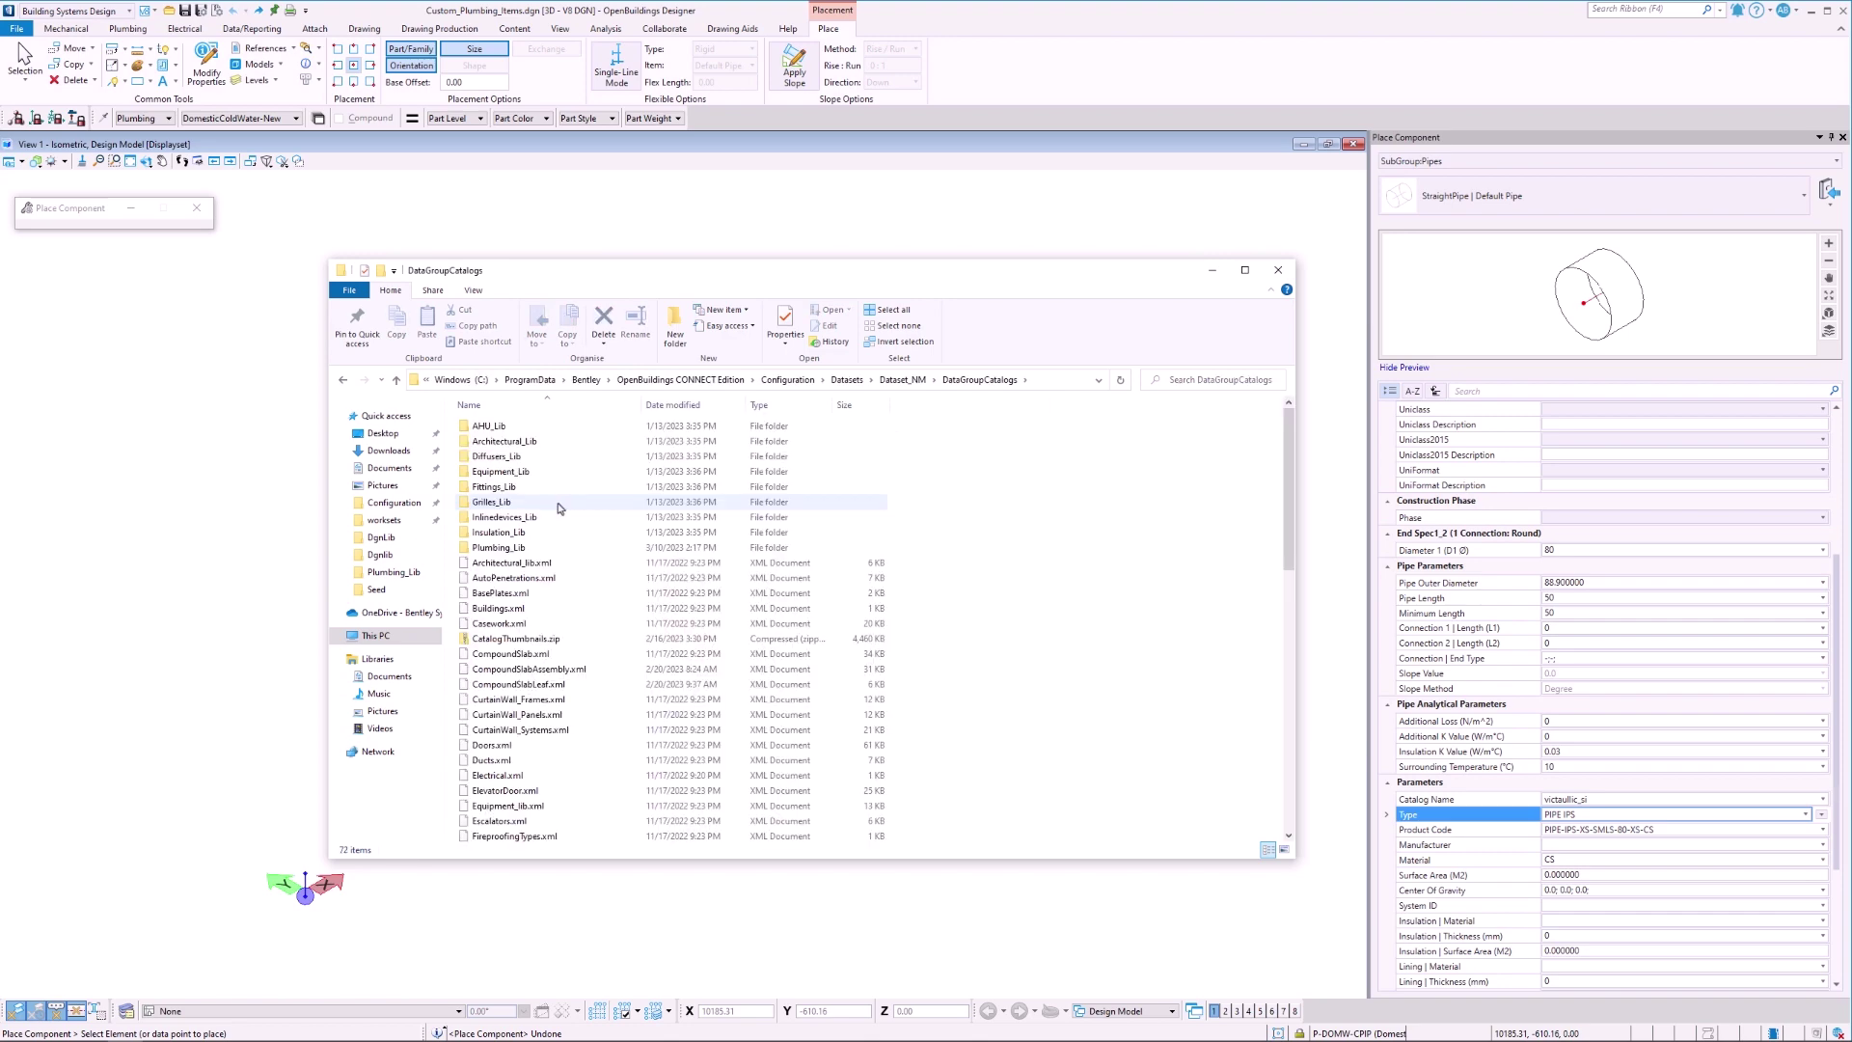
double_click(501, 550)
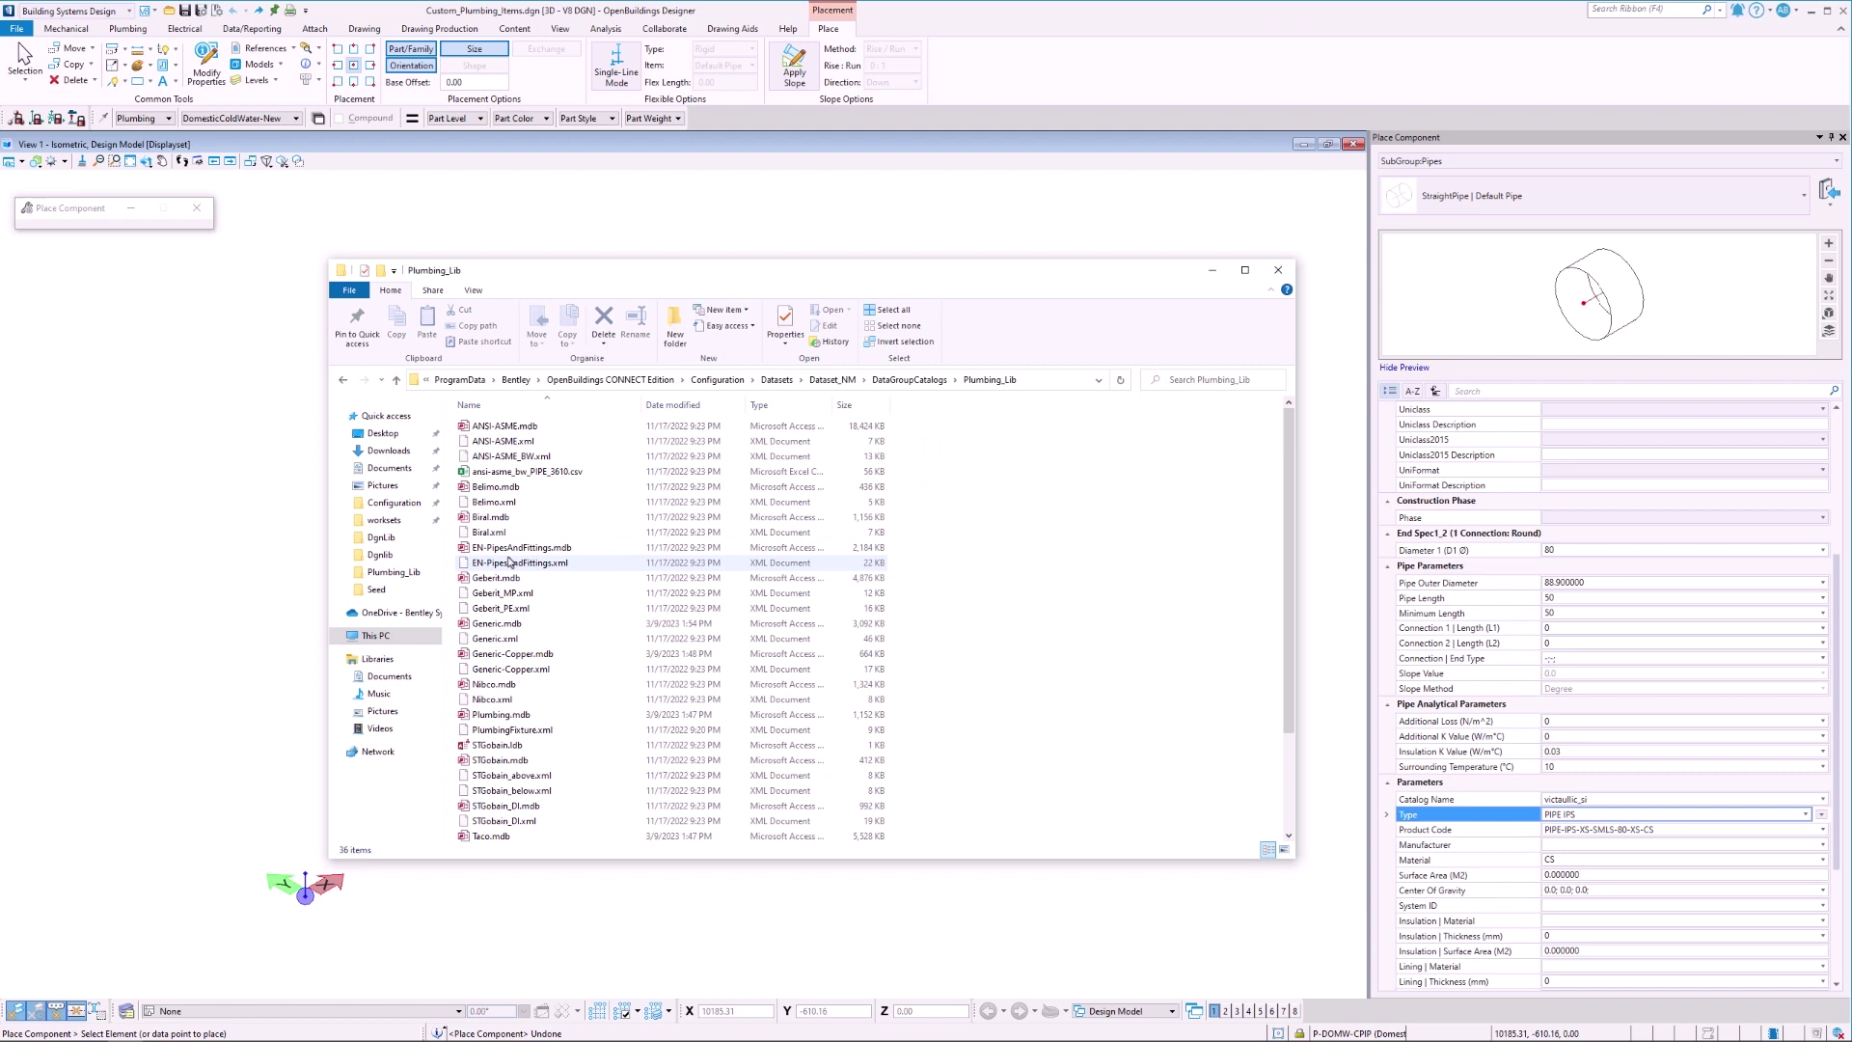
scroll(543, 675, down, 2)
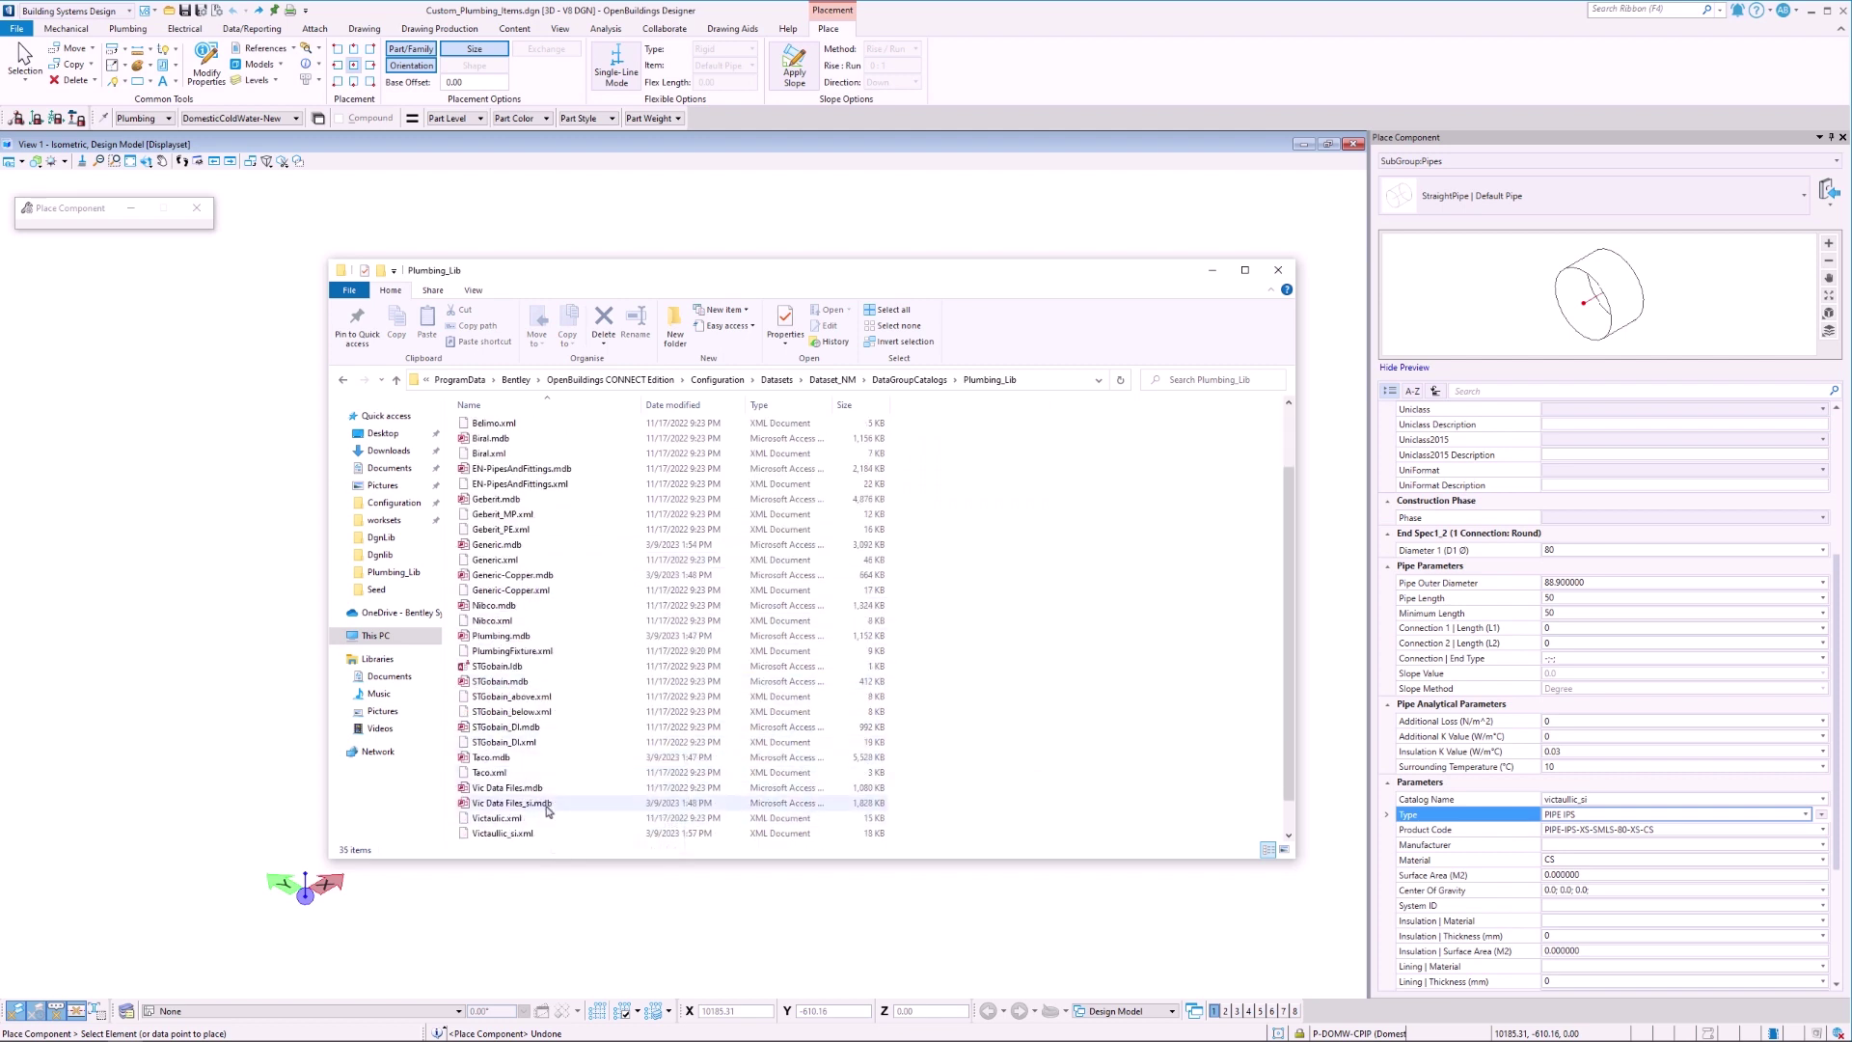
click(547, 806)
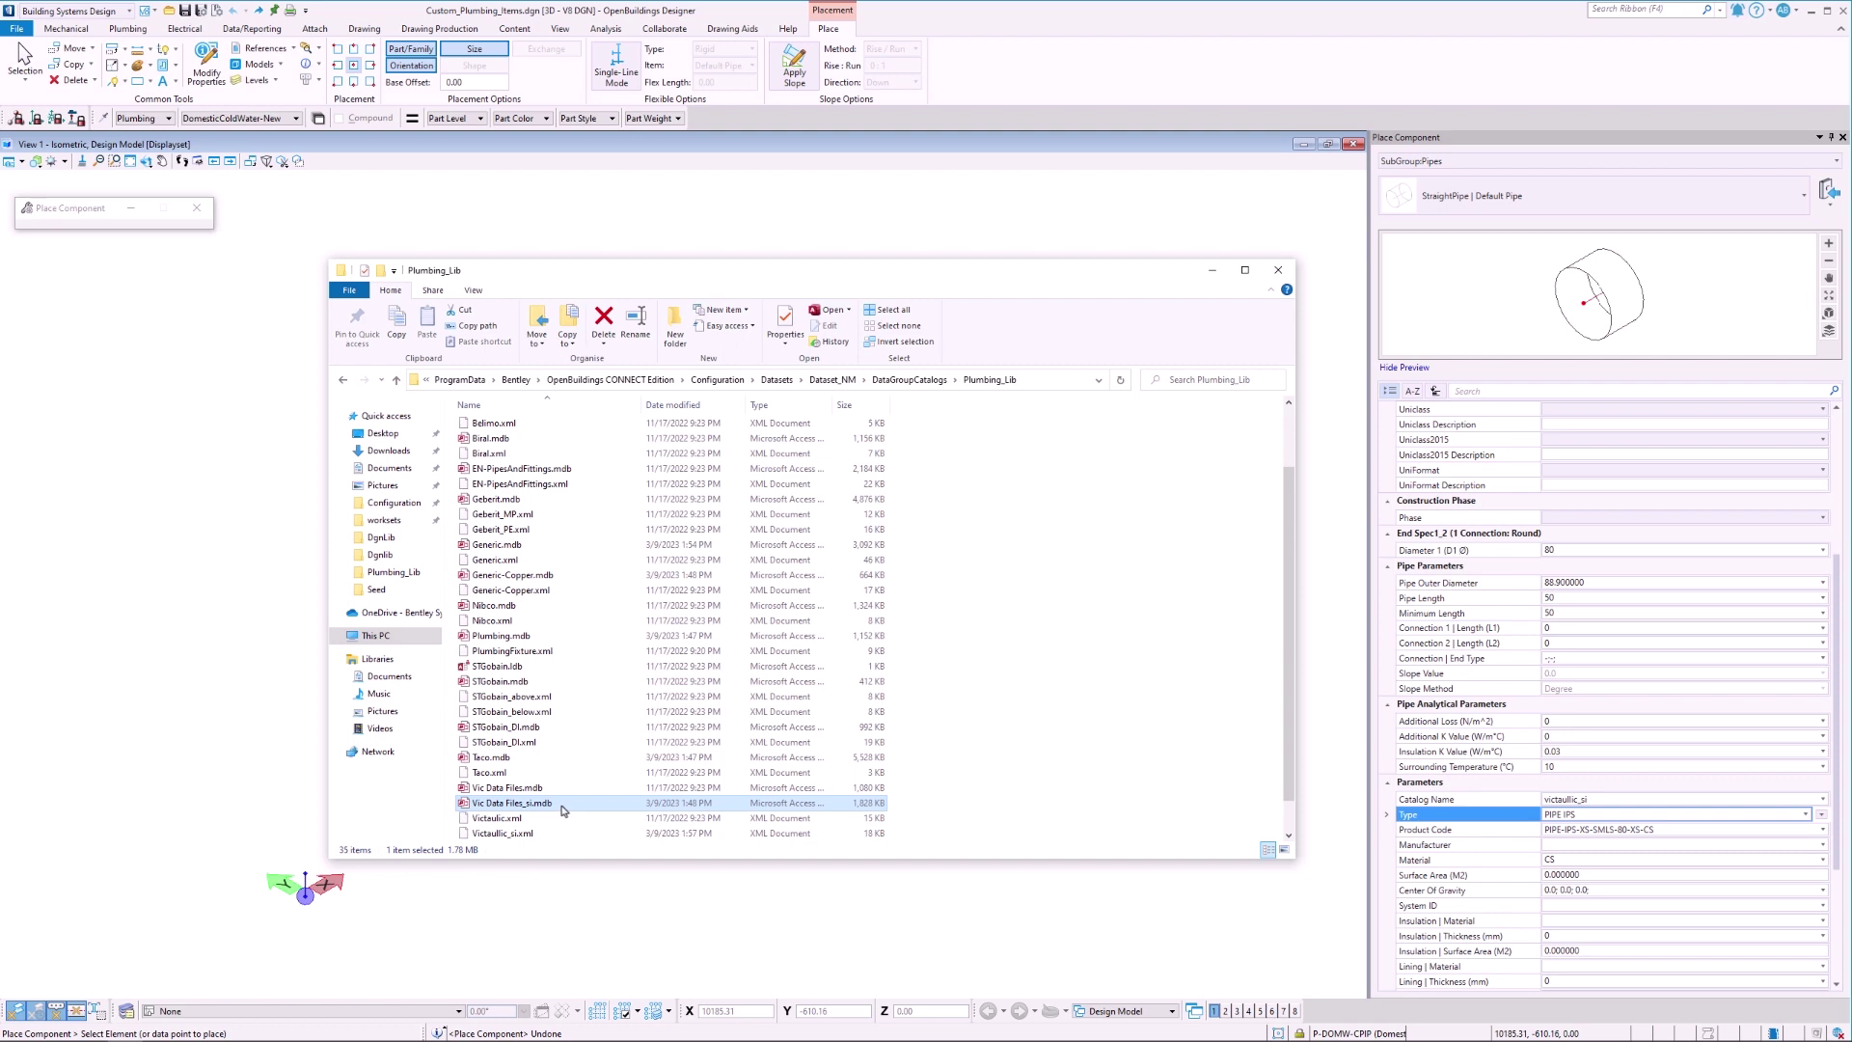
Open Vic Data Files_si.mdb's PIPE table in Access beside the manufacturer catalog.
double_click(562, 806)
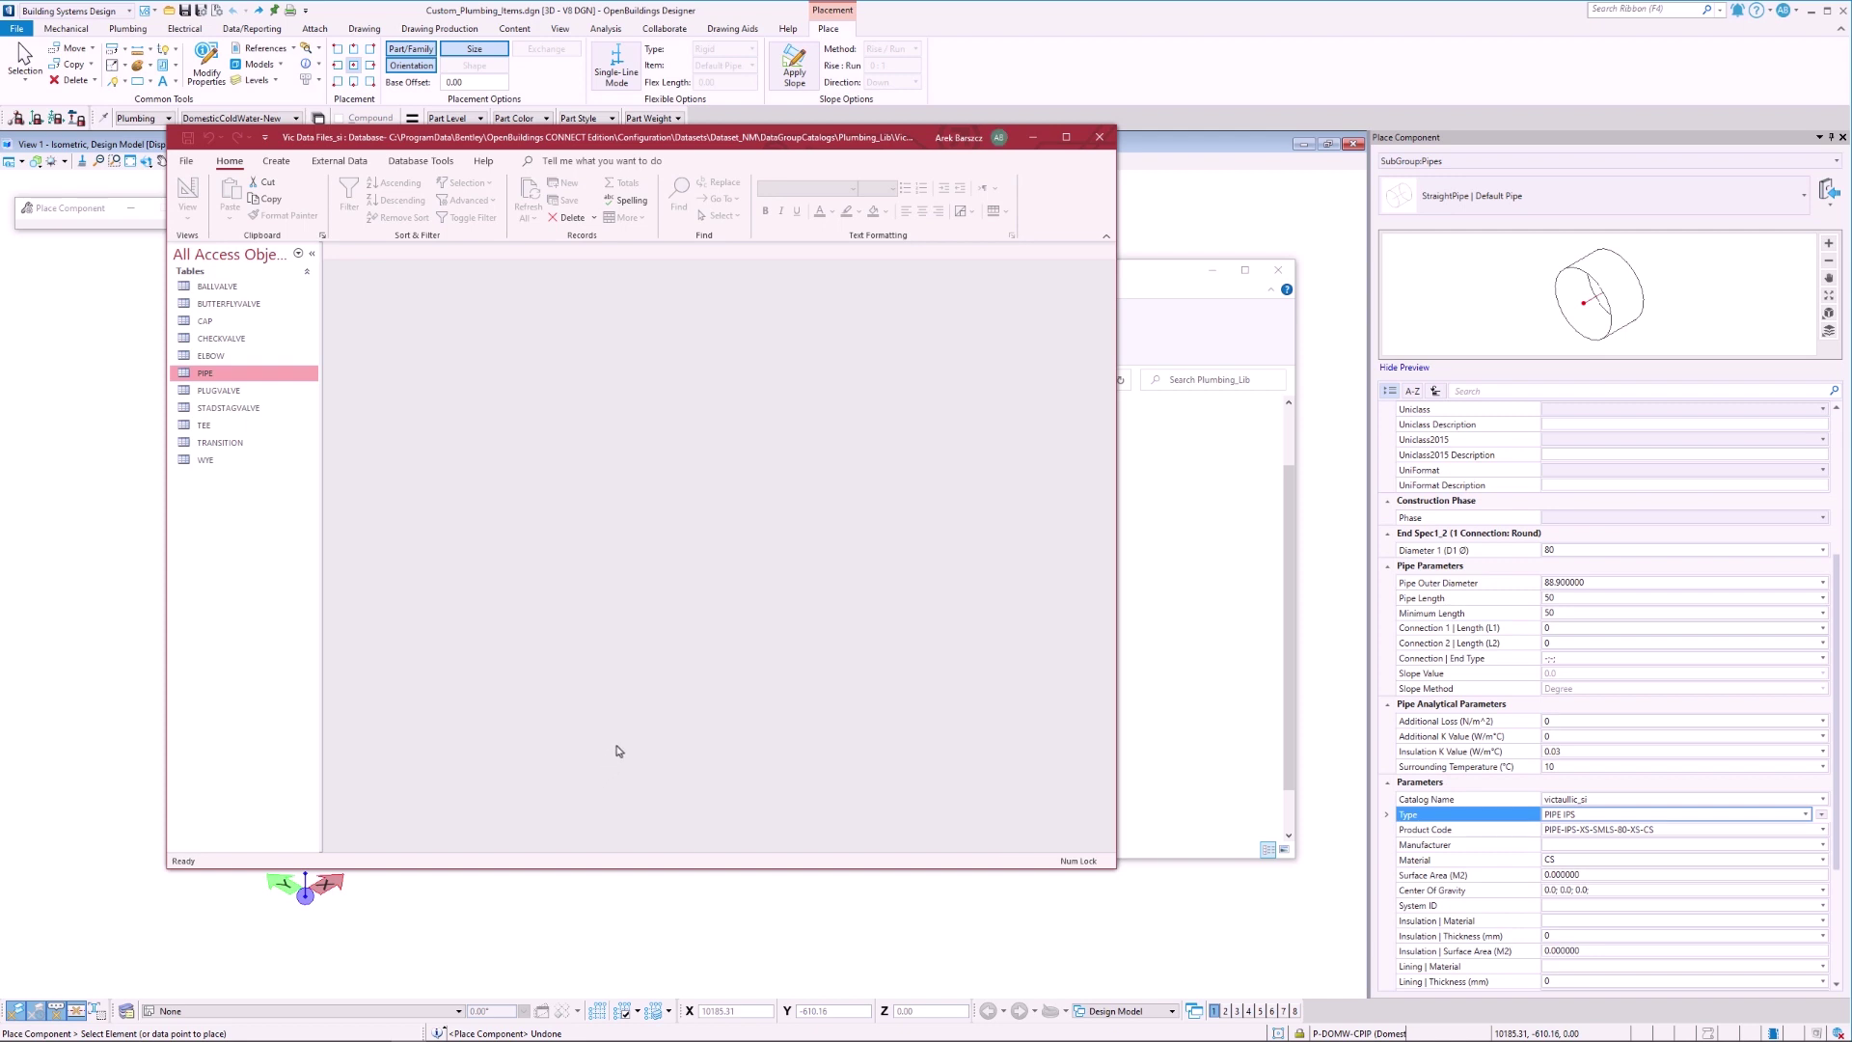
double_click(211, 376)
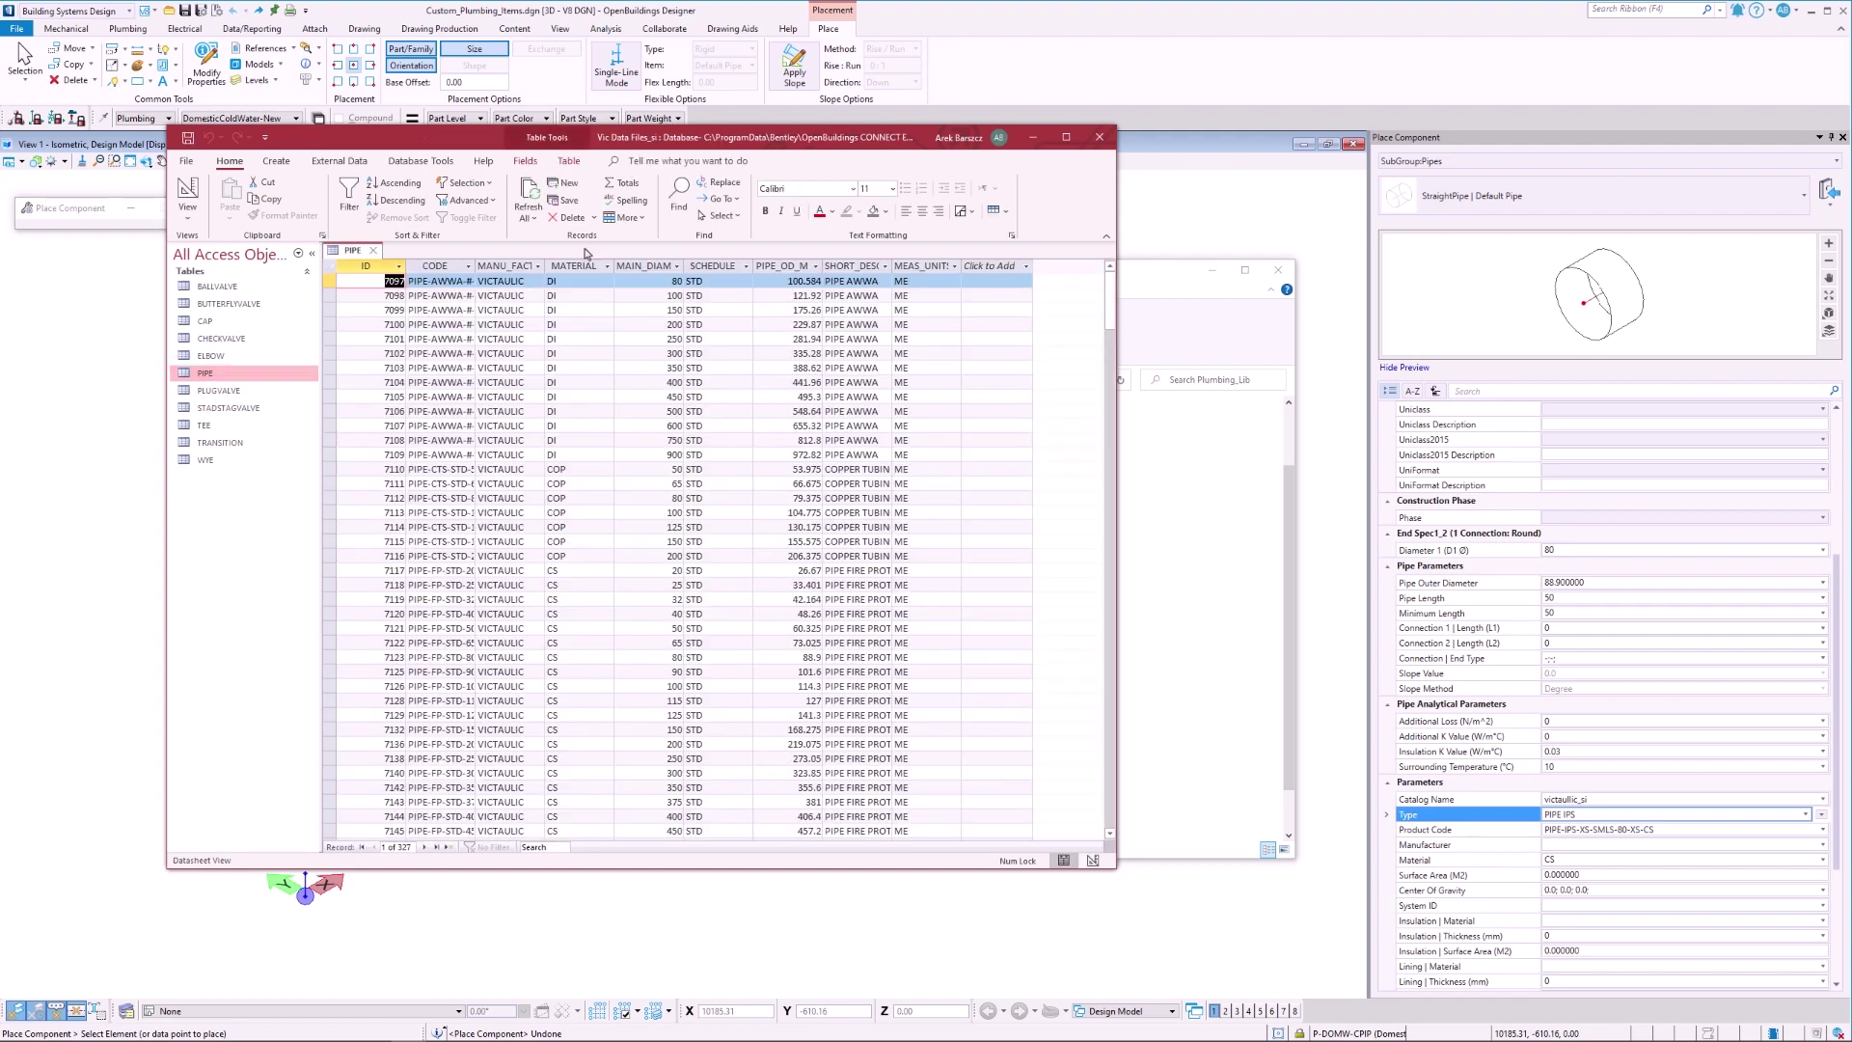
drag(723, 144, 1285, 164)
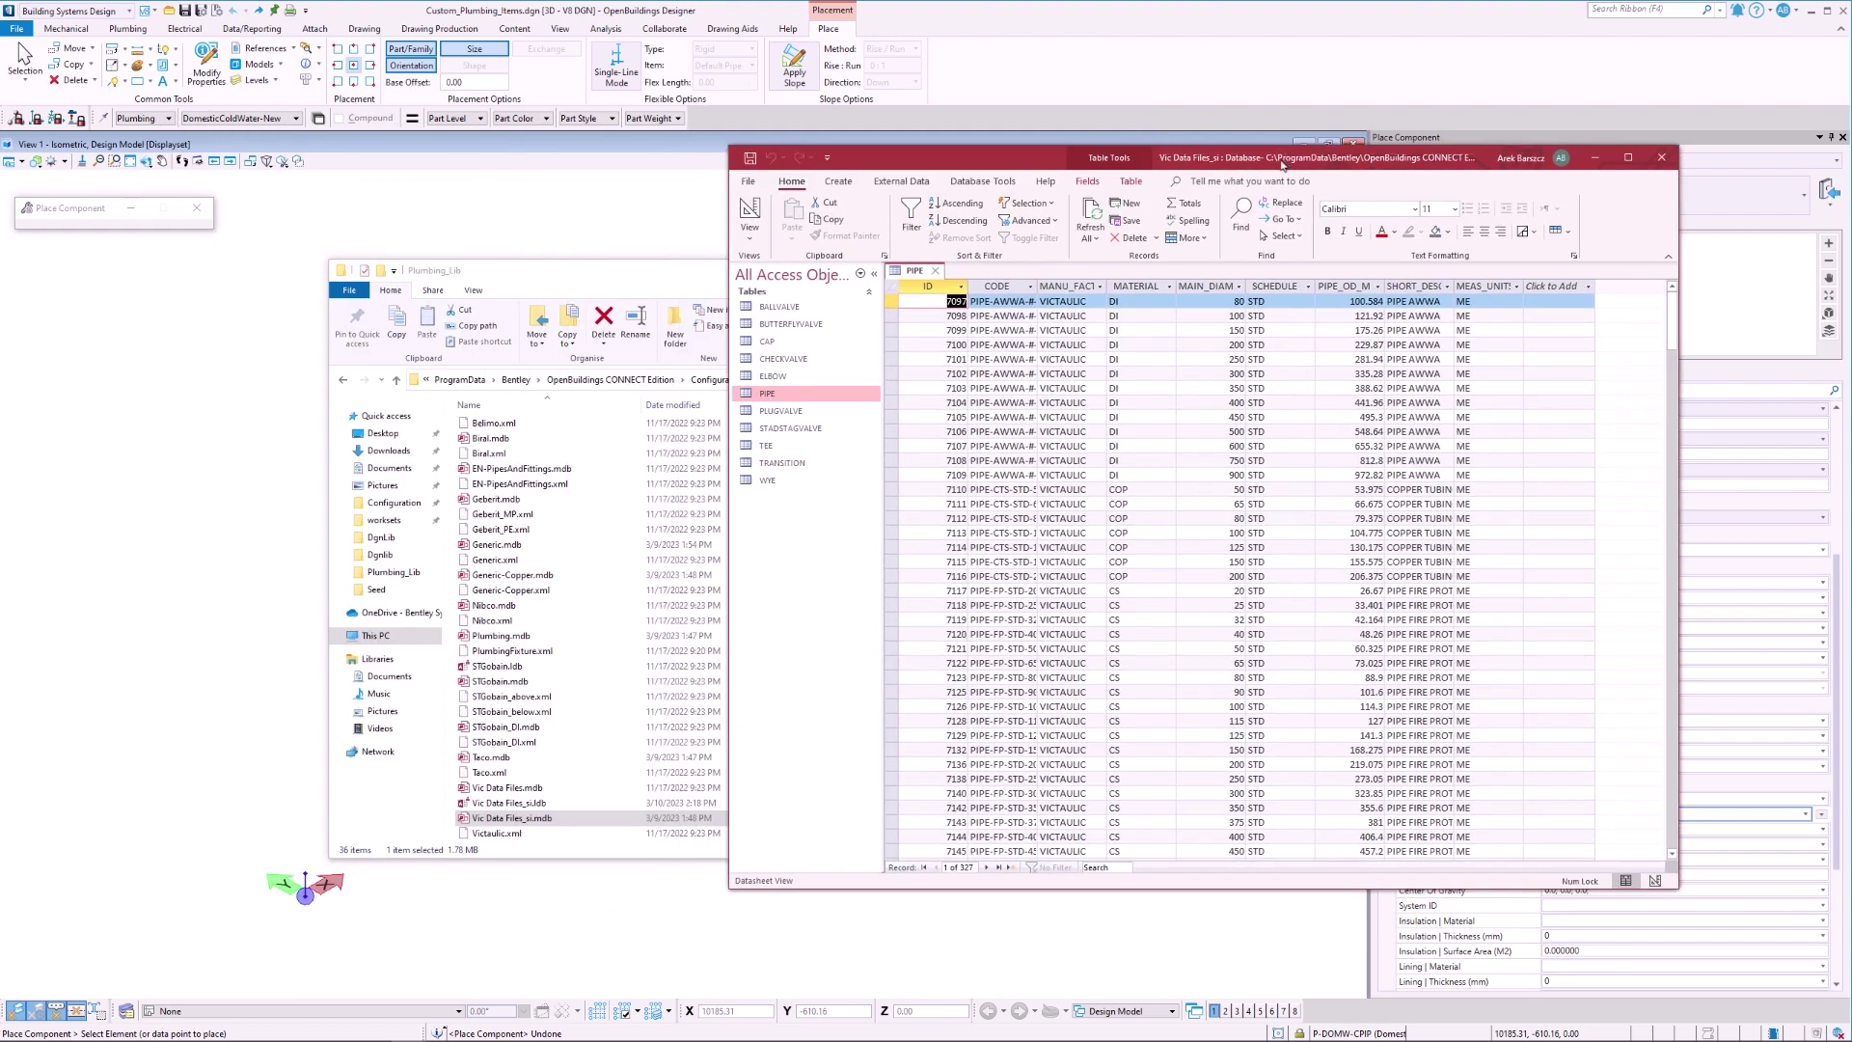
click(686, 276)
click(1213, 271)
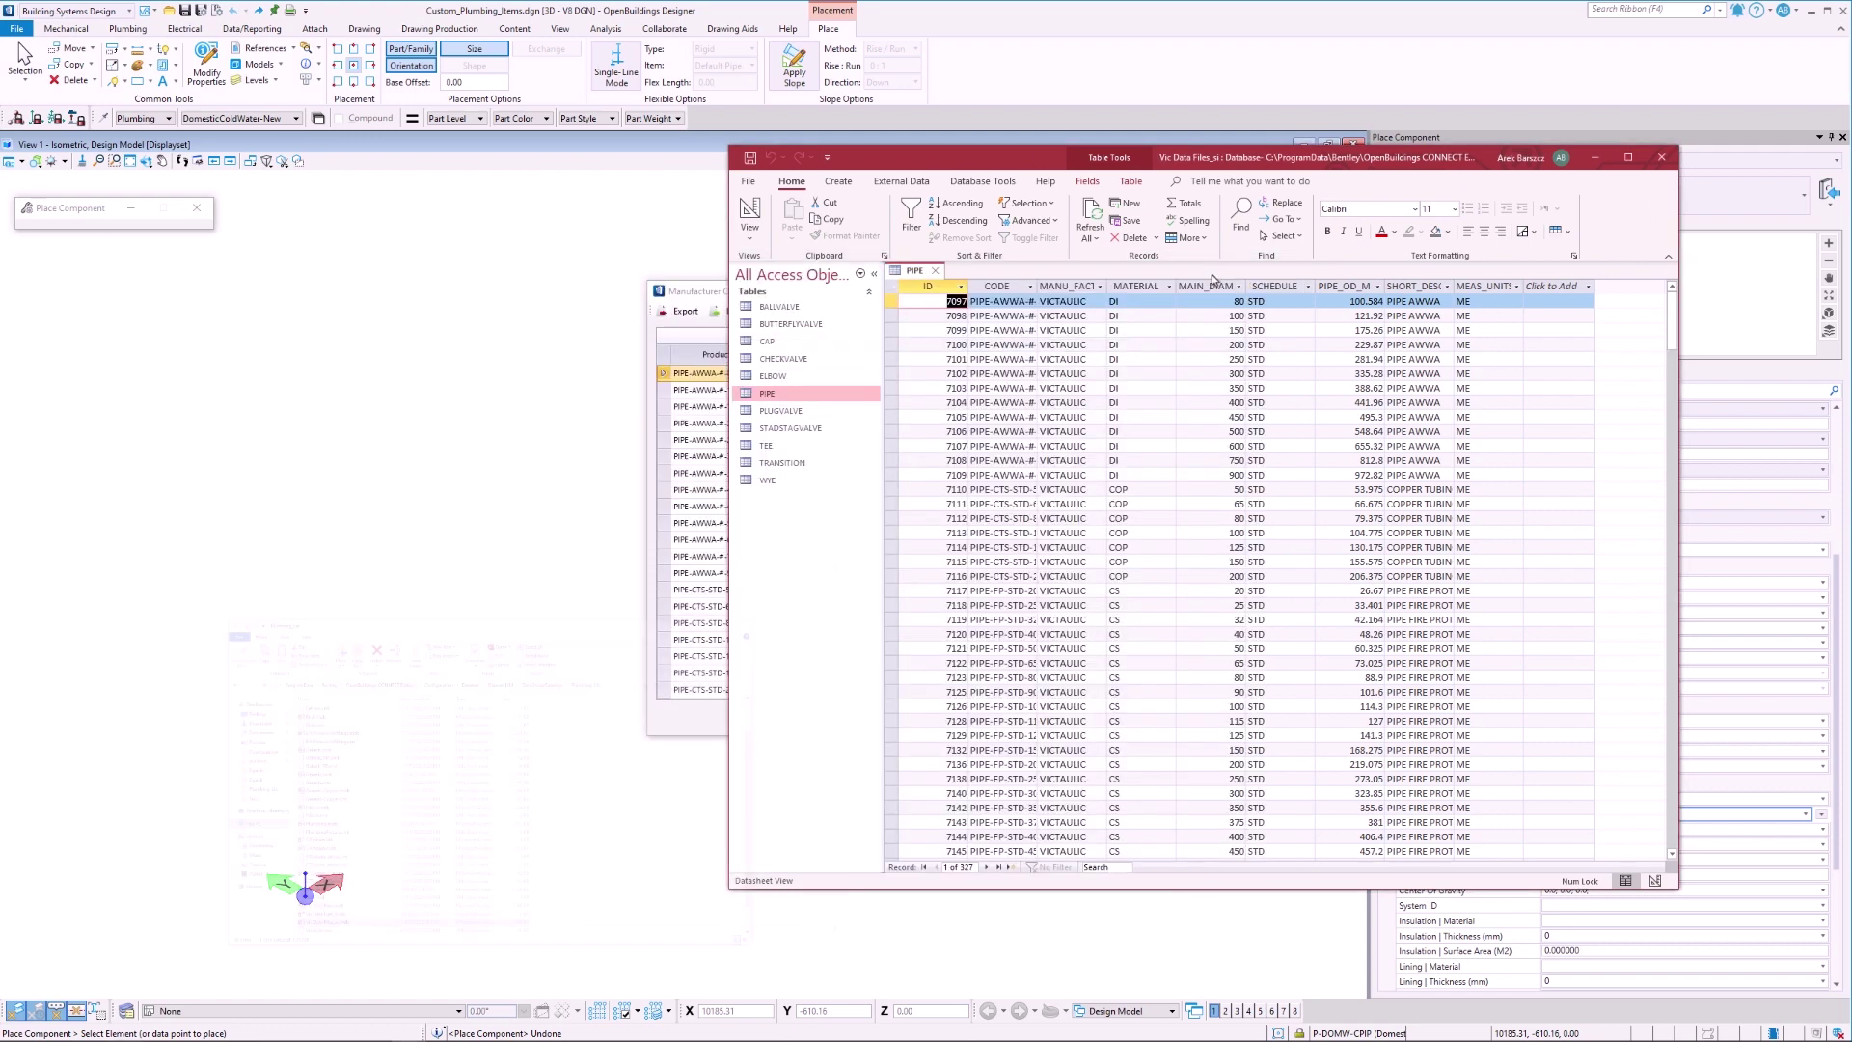
click(711, 292)
drag(711, 293, 238, 317)
key(alt+Tab)
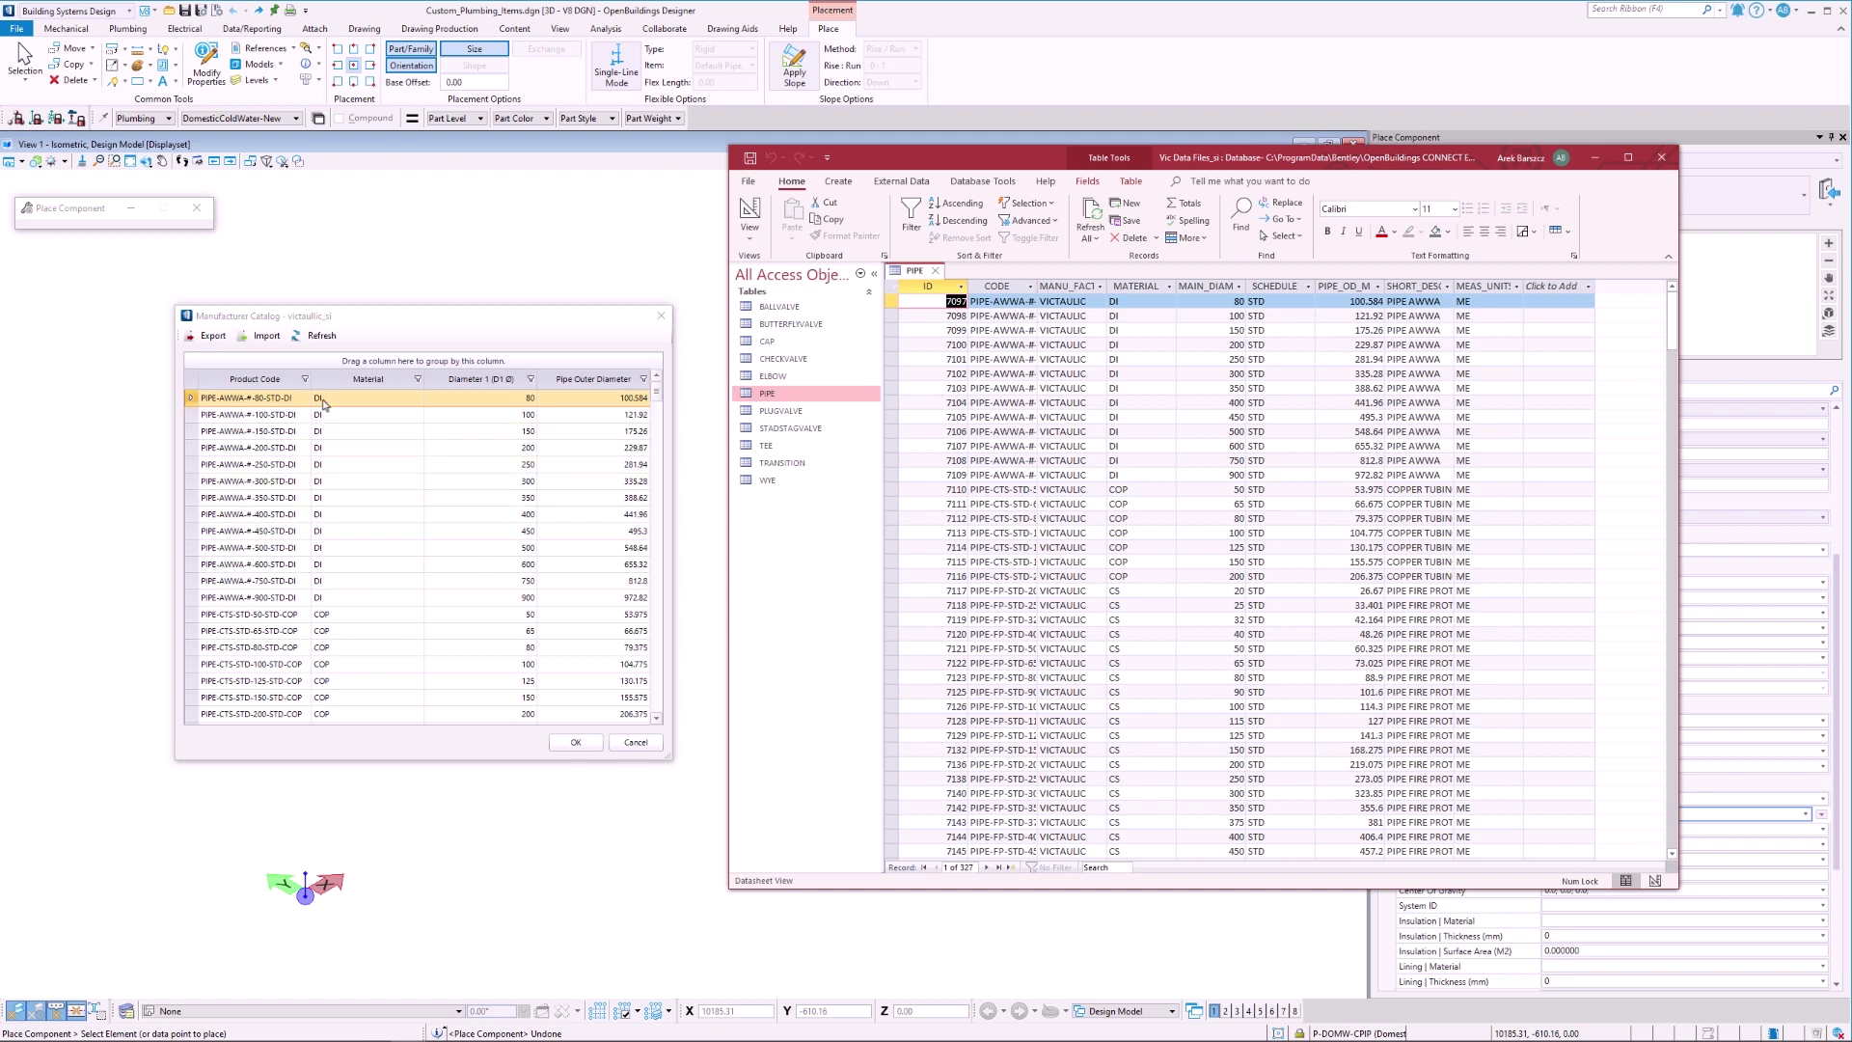
Widen the PIPE table's CODE column and move to the new record row.
drag(1038, 290, 1115, 288)
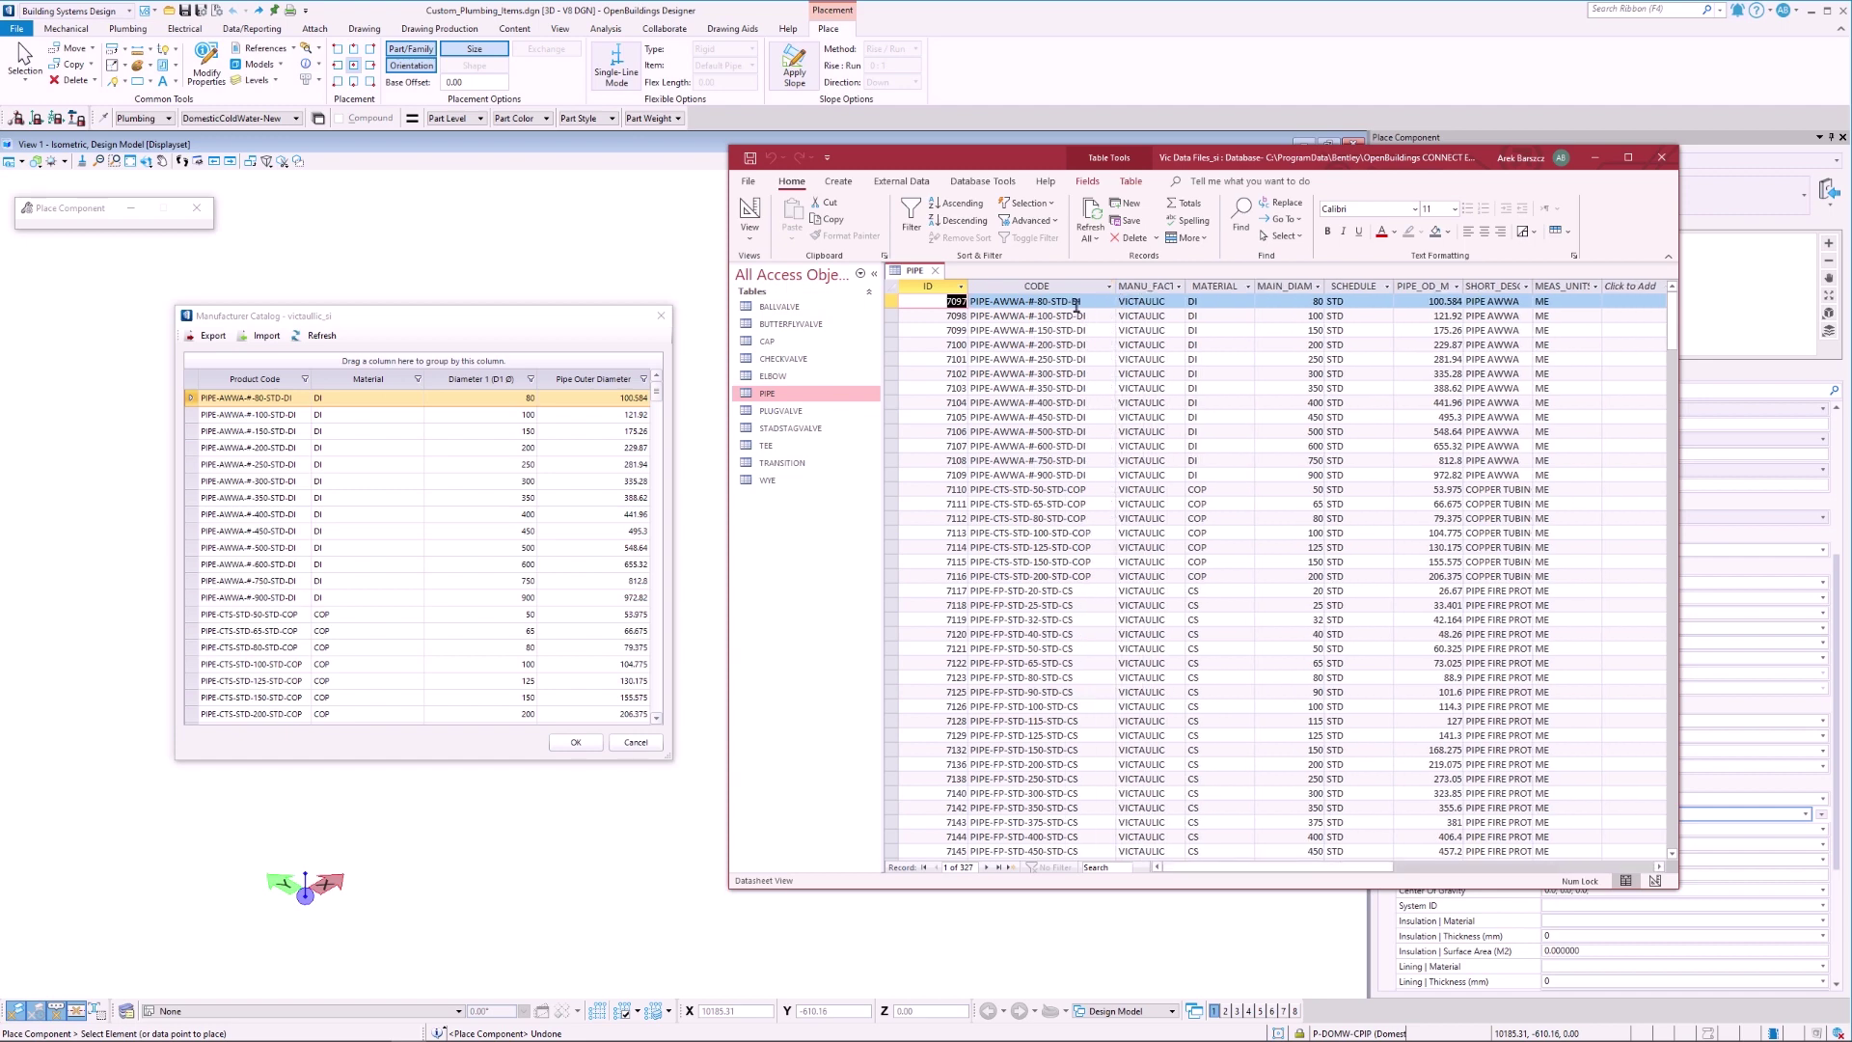
click(1089, 304)
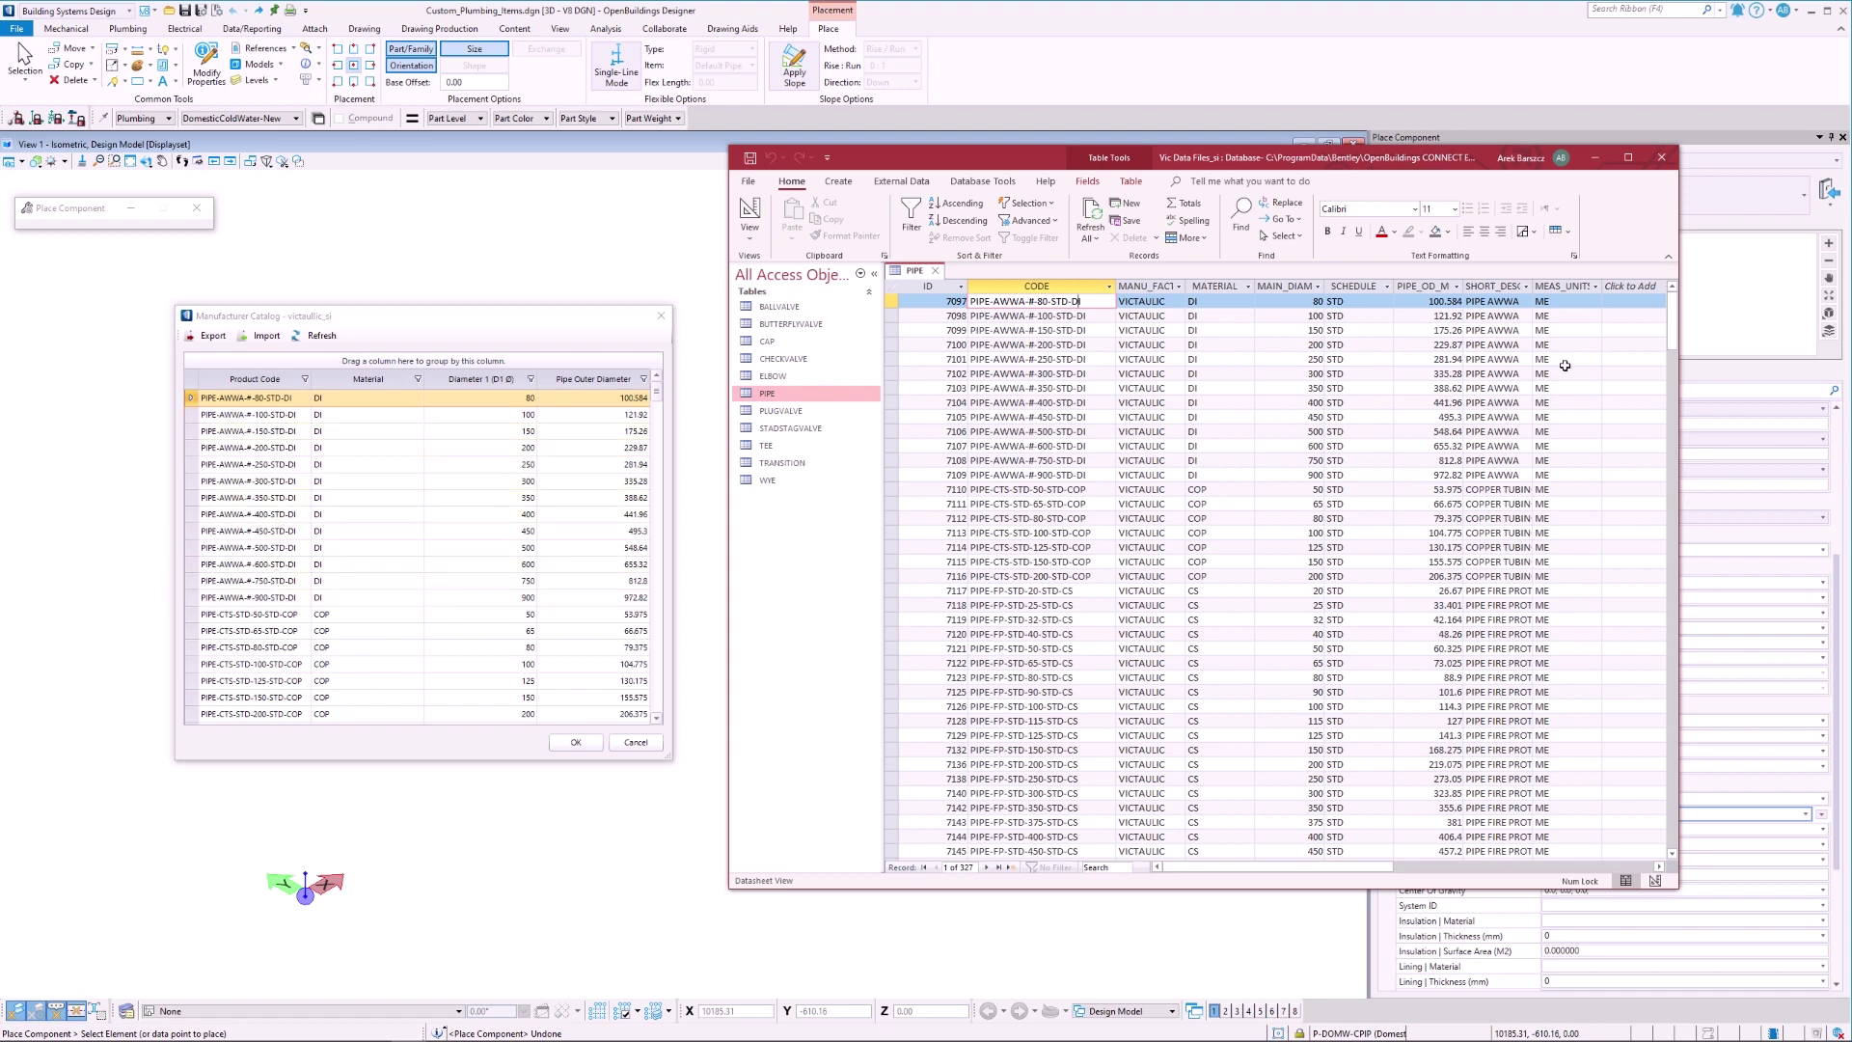
drag(1673, 315, 1692, 801)
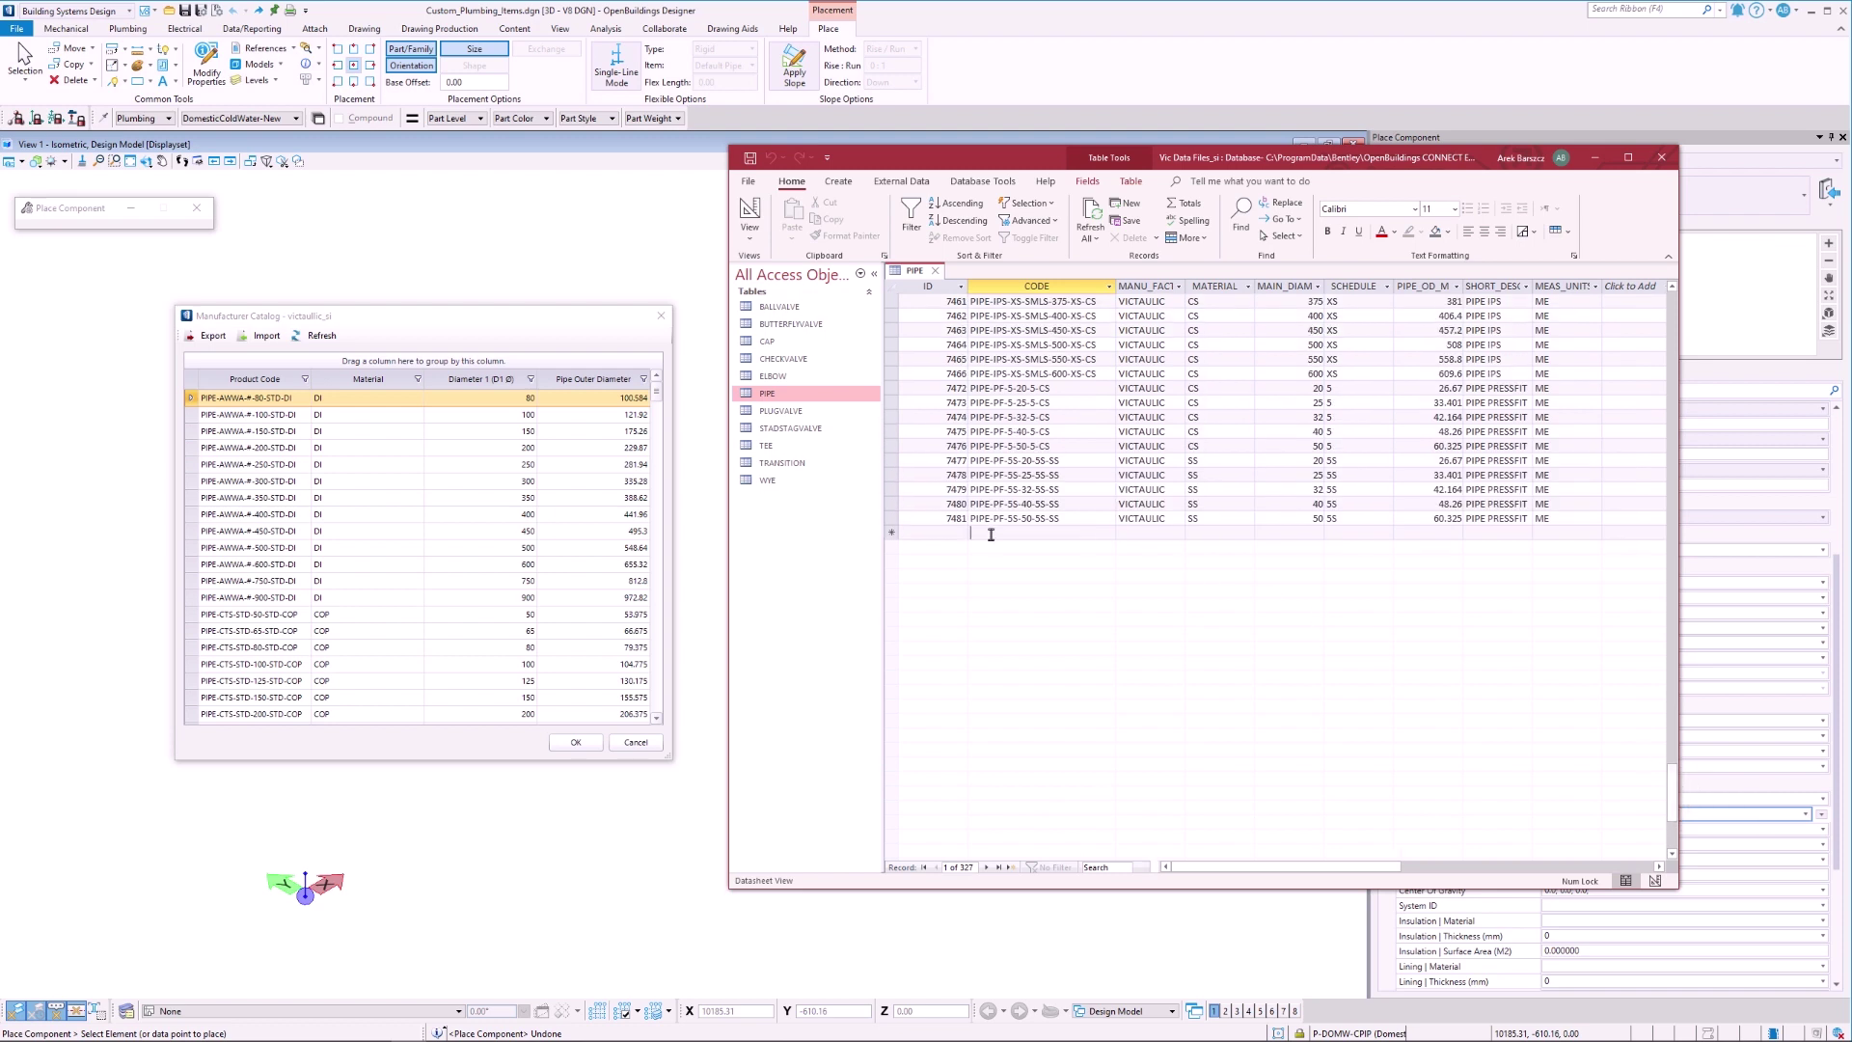
click(976, 532)
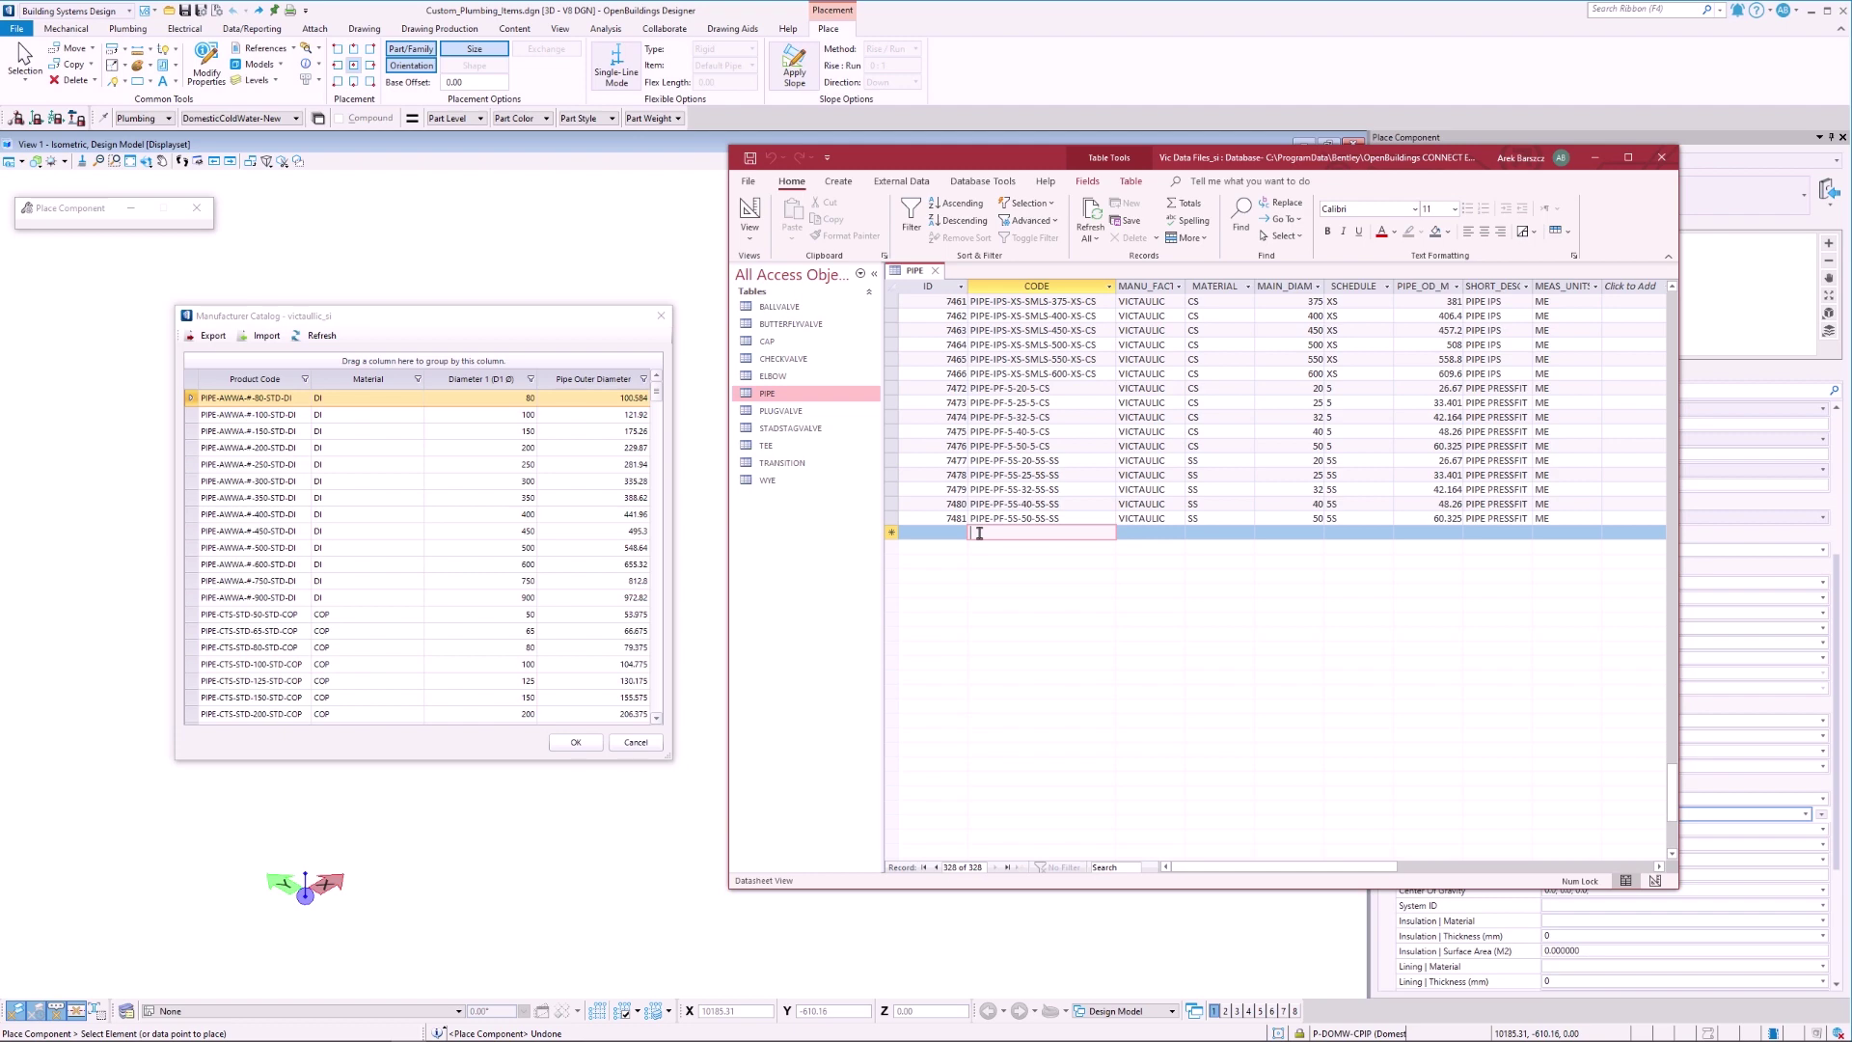
Open the ELBOW table, widen its CODE column, then minimize Access.
double_click(786, 381)
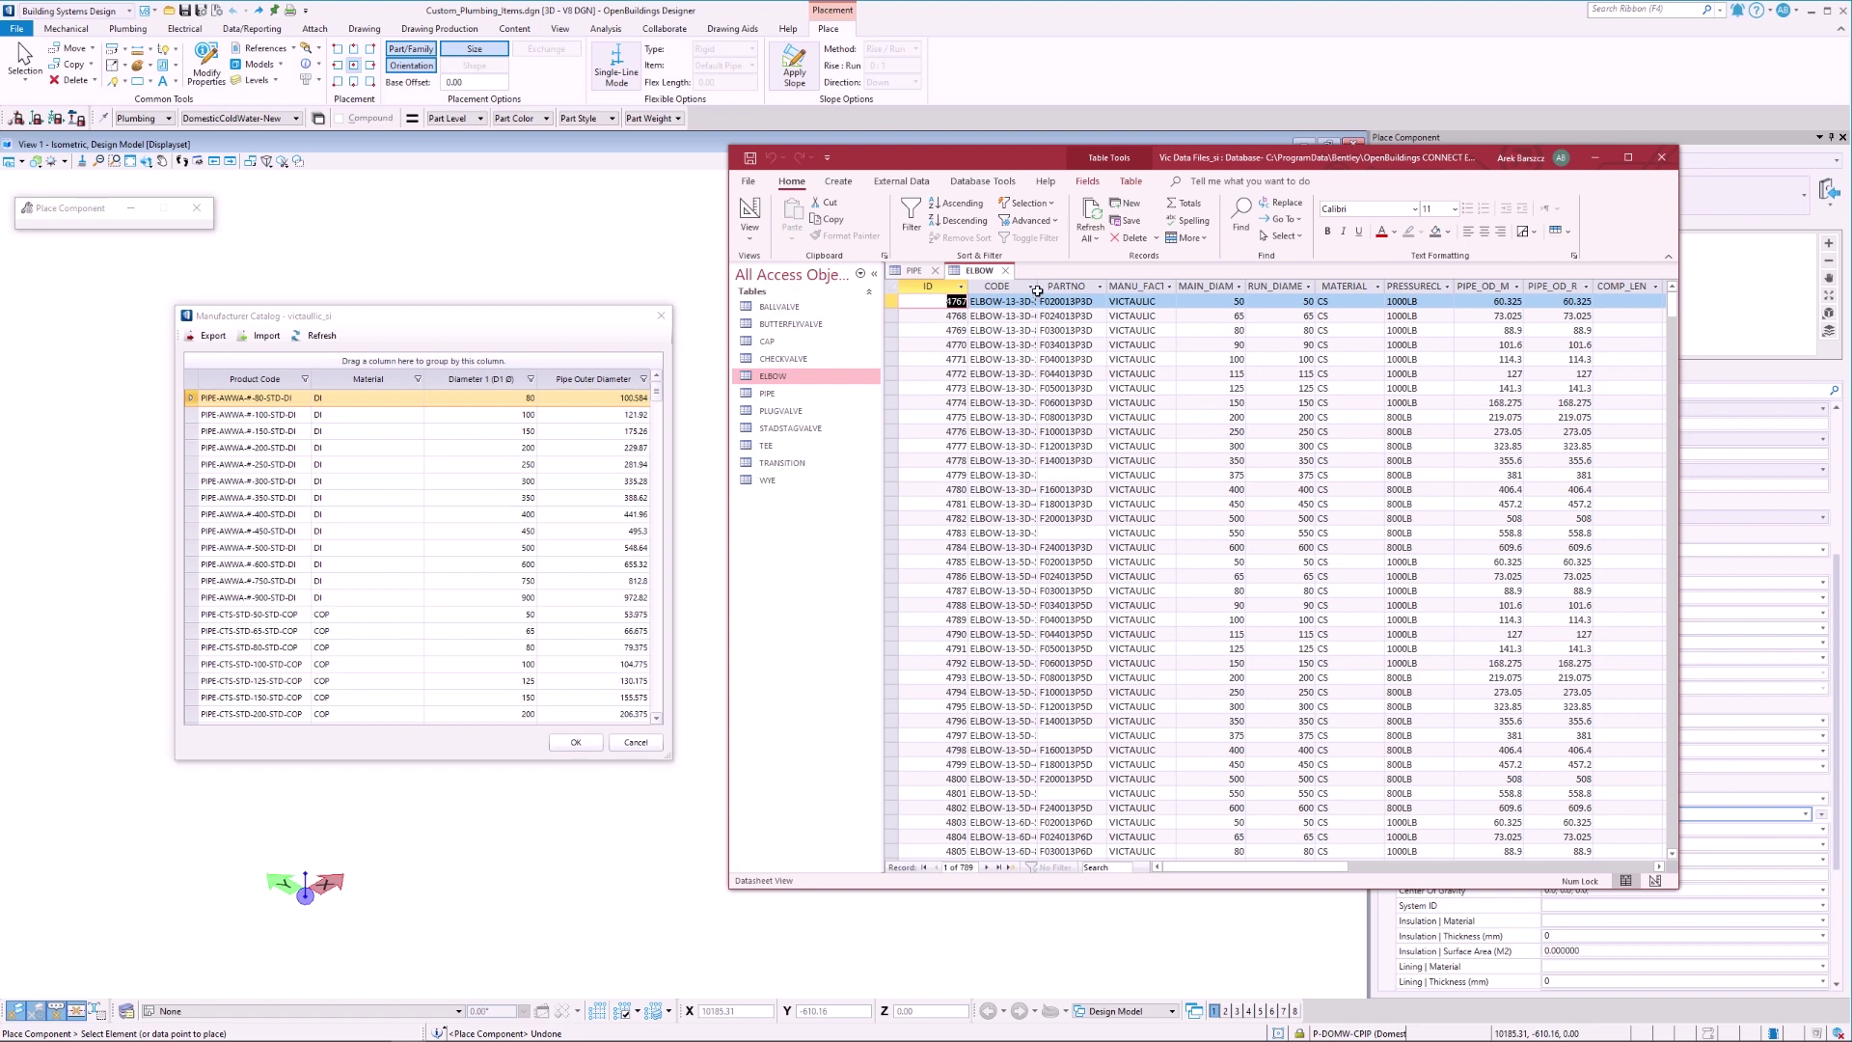
drag(1037, 290, 1072, 291)
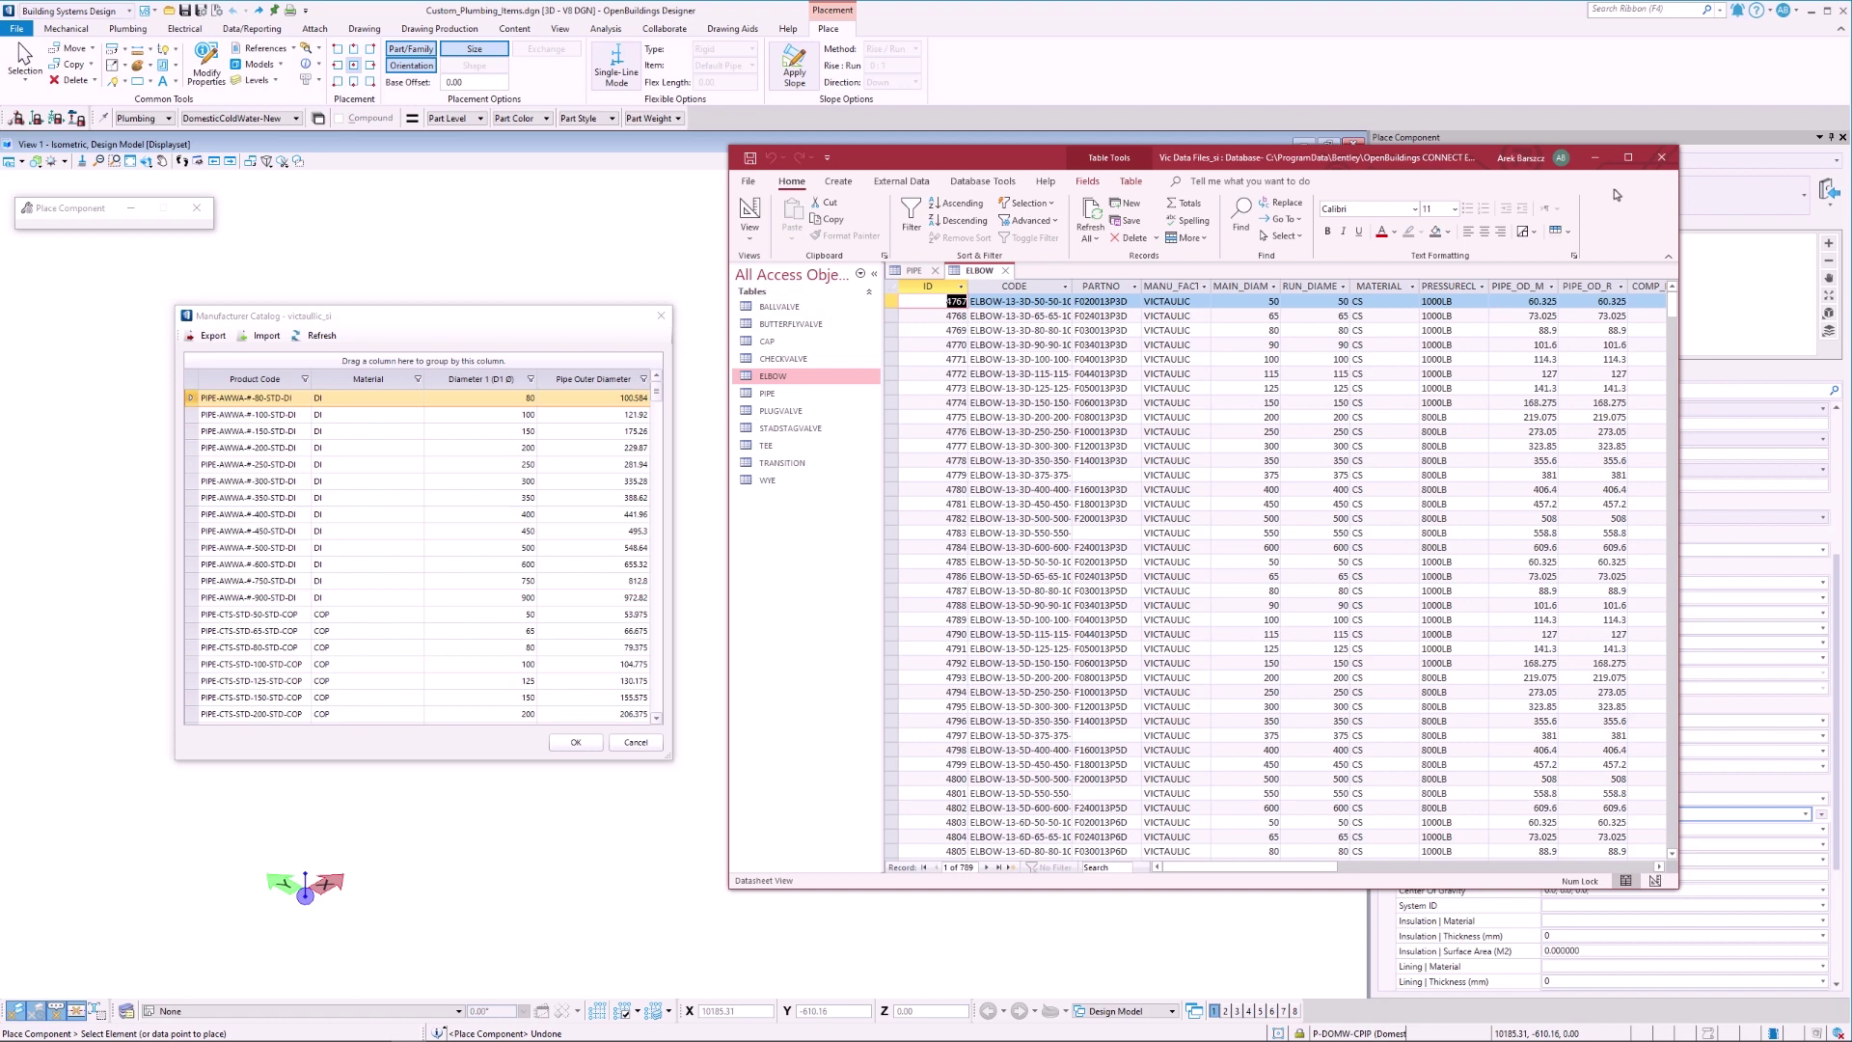
click(1595, 157)
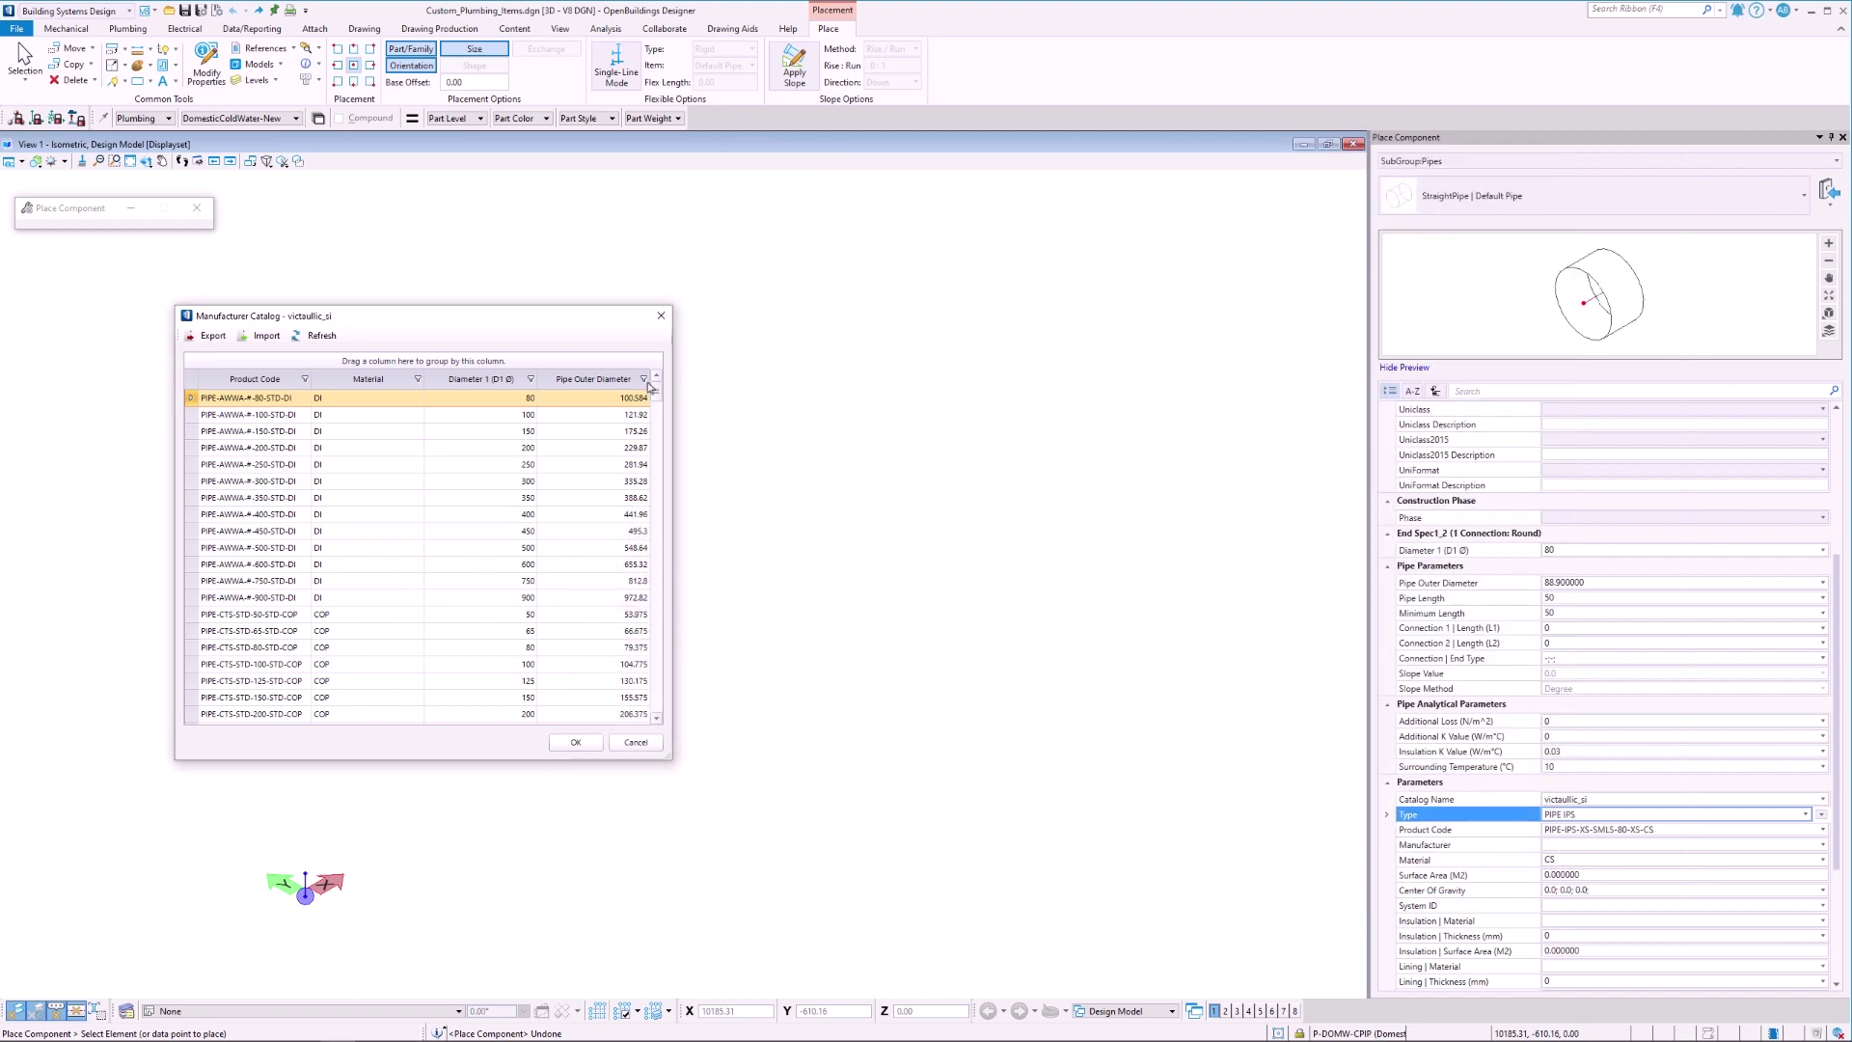
Export the catalog pipes to Vic Data Files_si.mdb_PIPE.csv in Plumbing_Lib and open it in Excel.
click(208, 338)
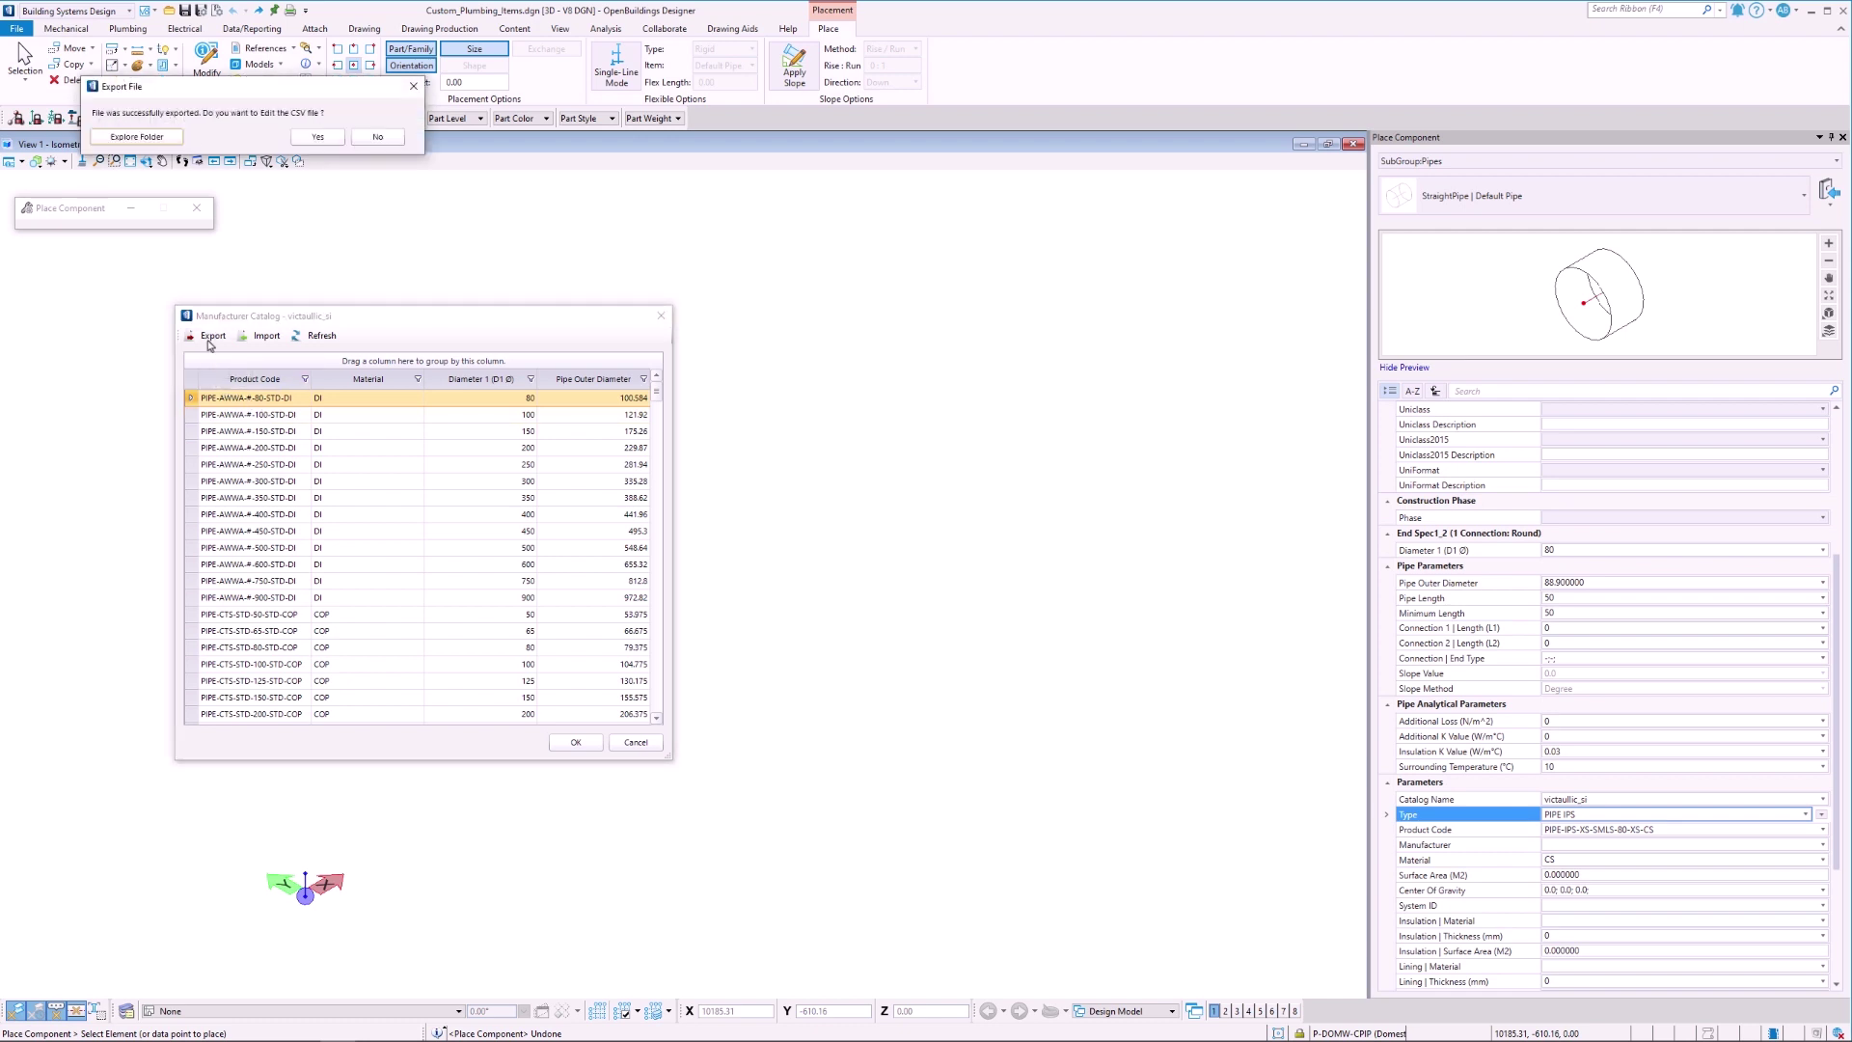
click(176, 145)
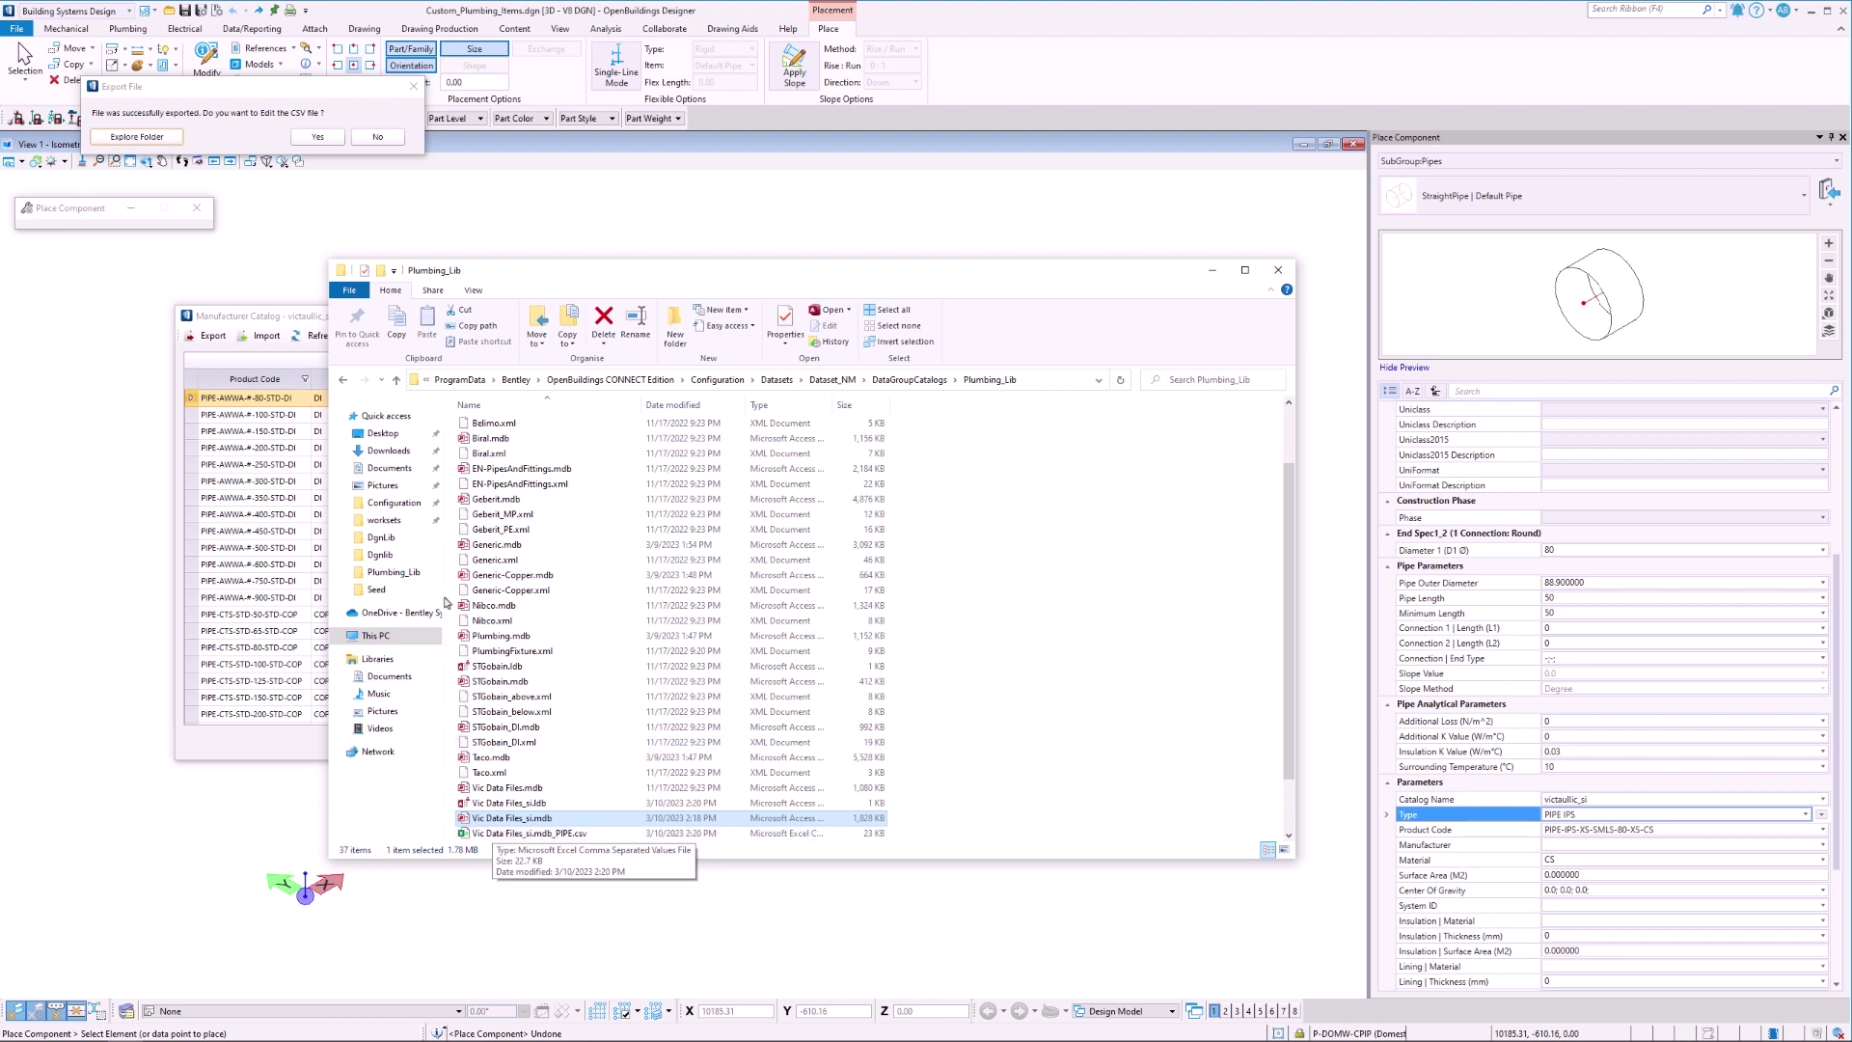
click(328, 143)
click(327, 139)
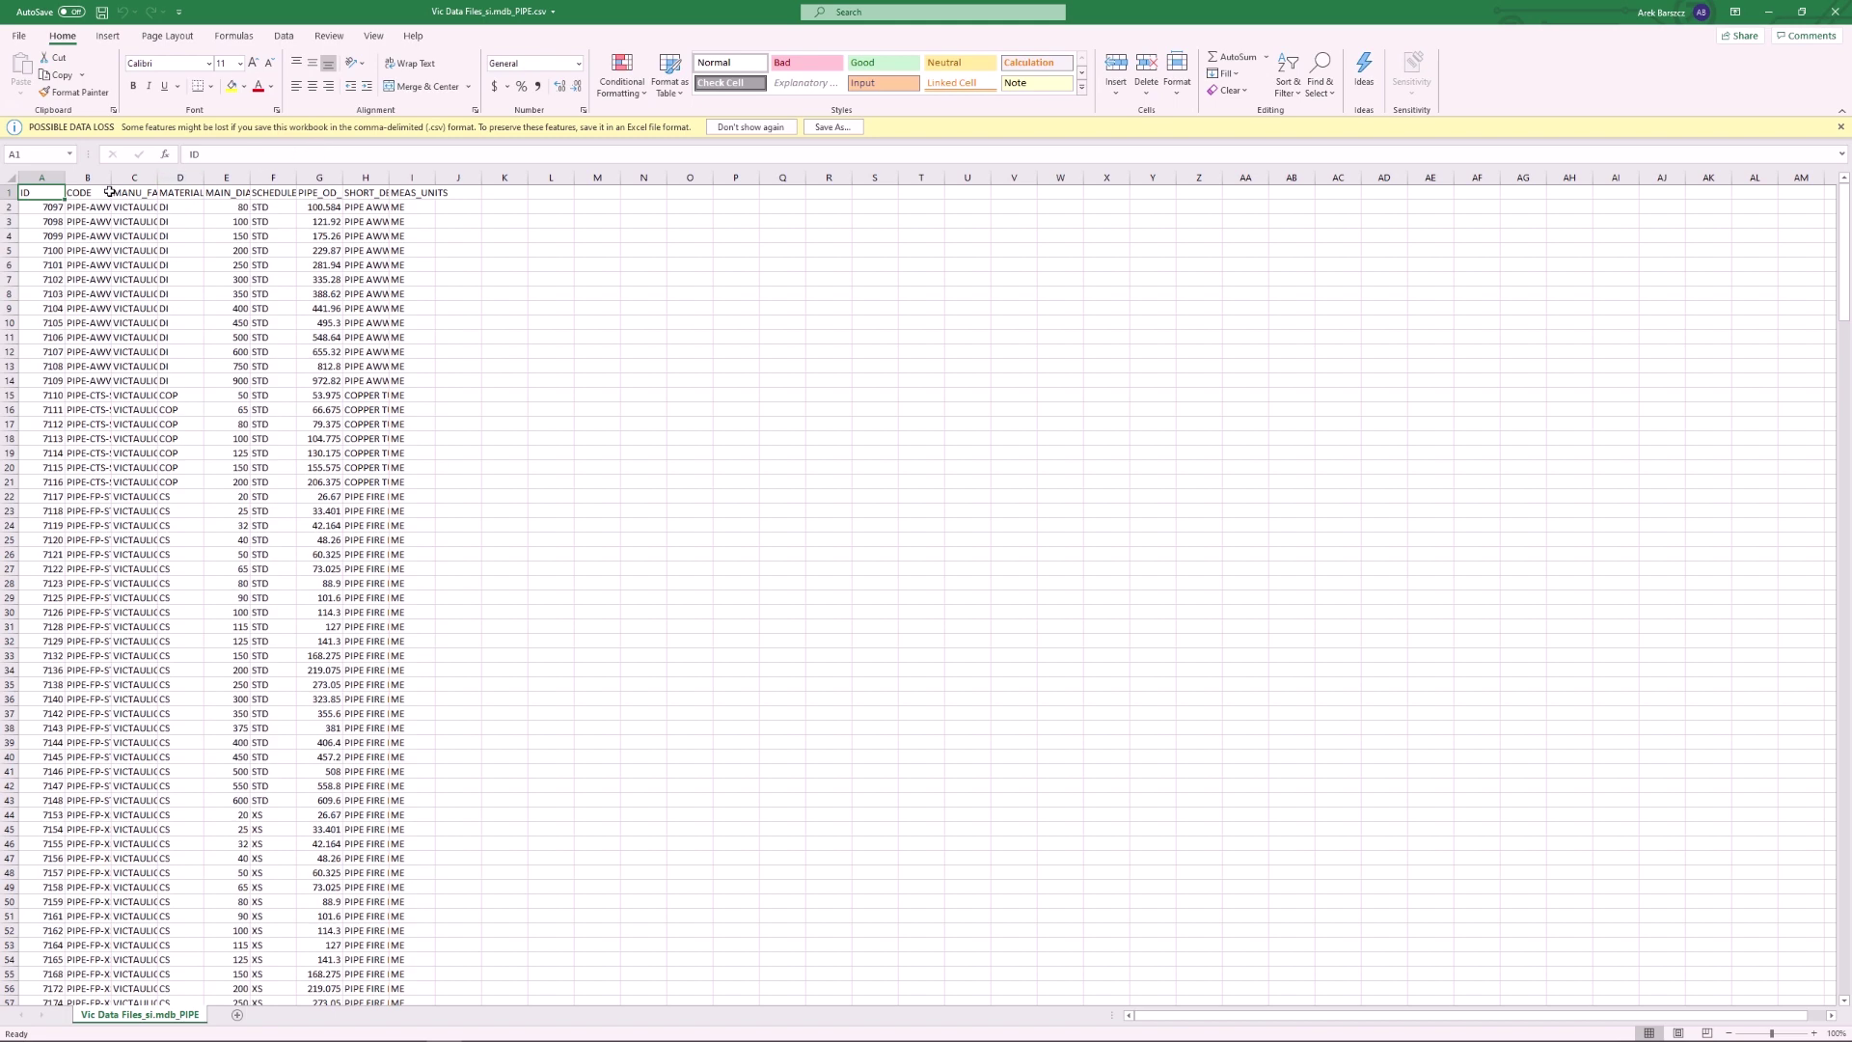
Dismiss the data-loss bar, widen column B, check the pipe code in B2, and close Excel.
click(1841, 128)
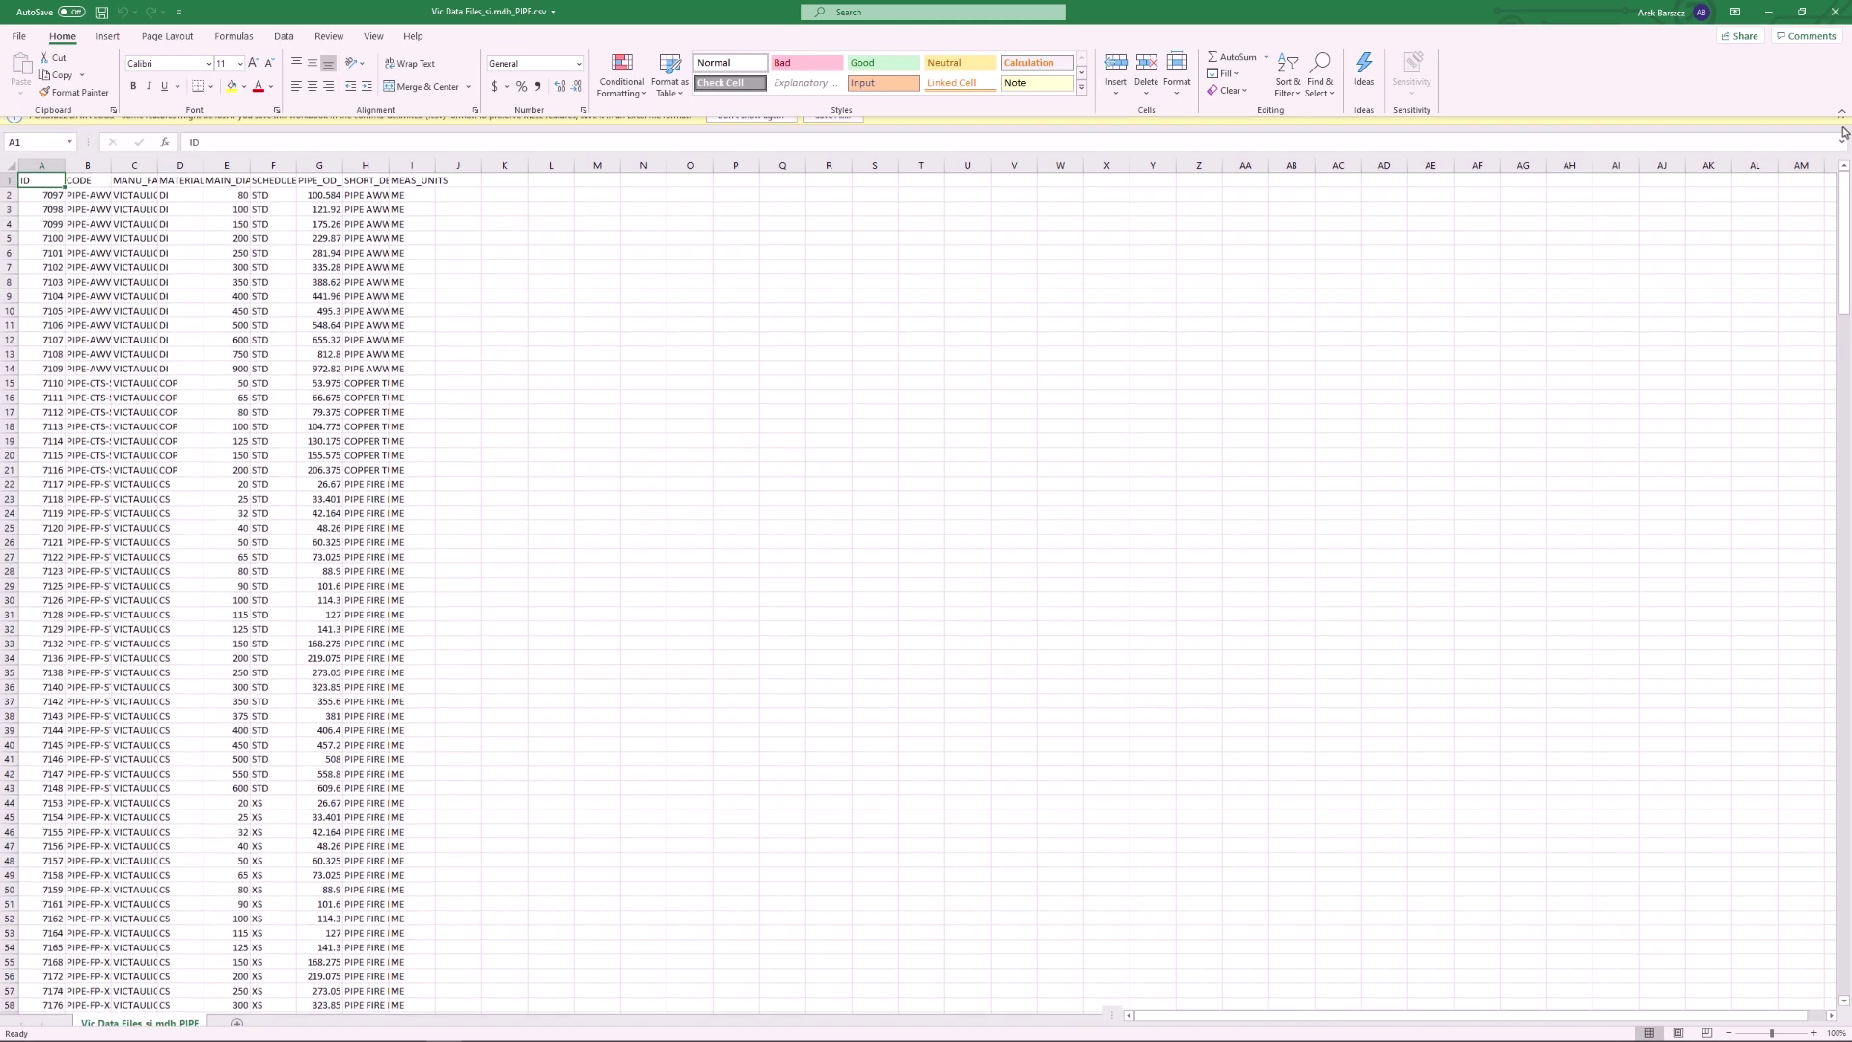
drag(111, 165, 191, 160)
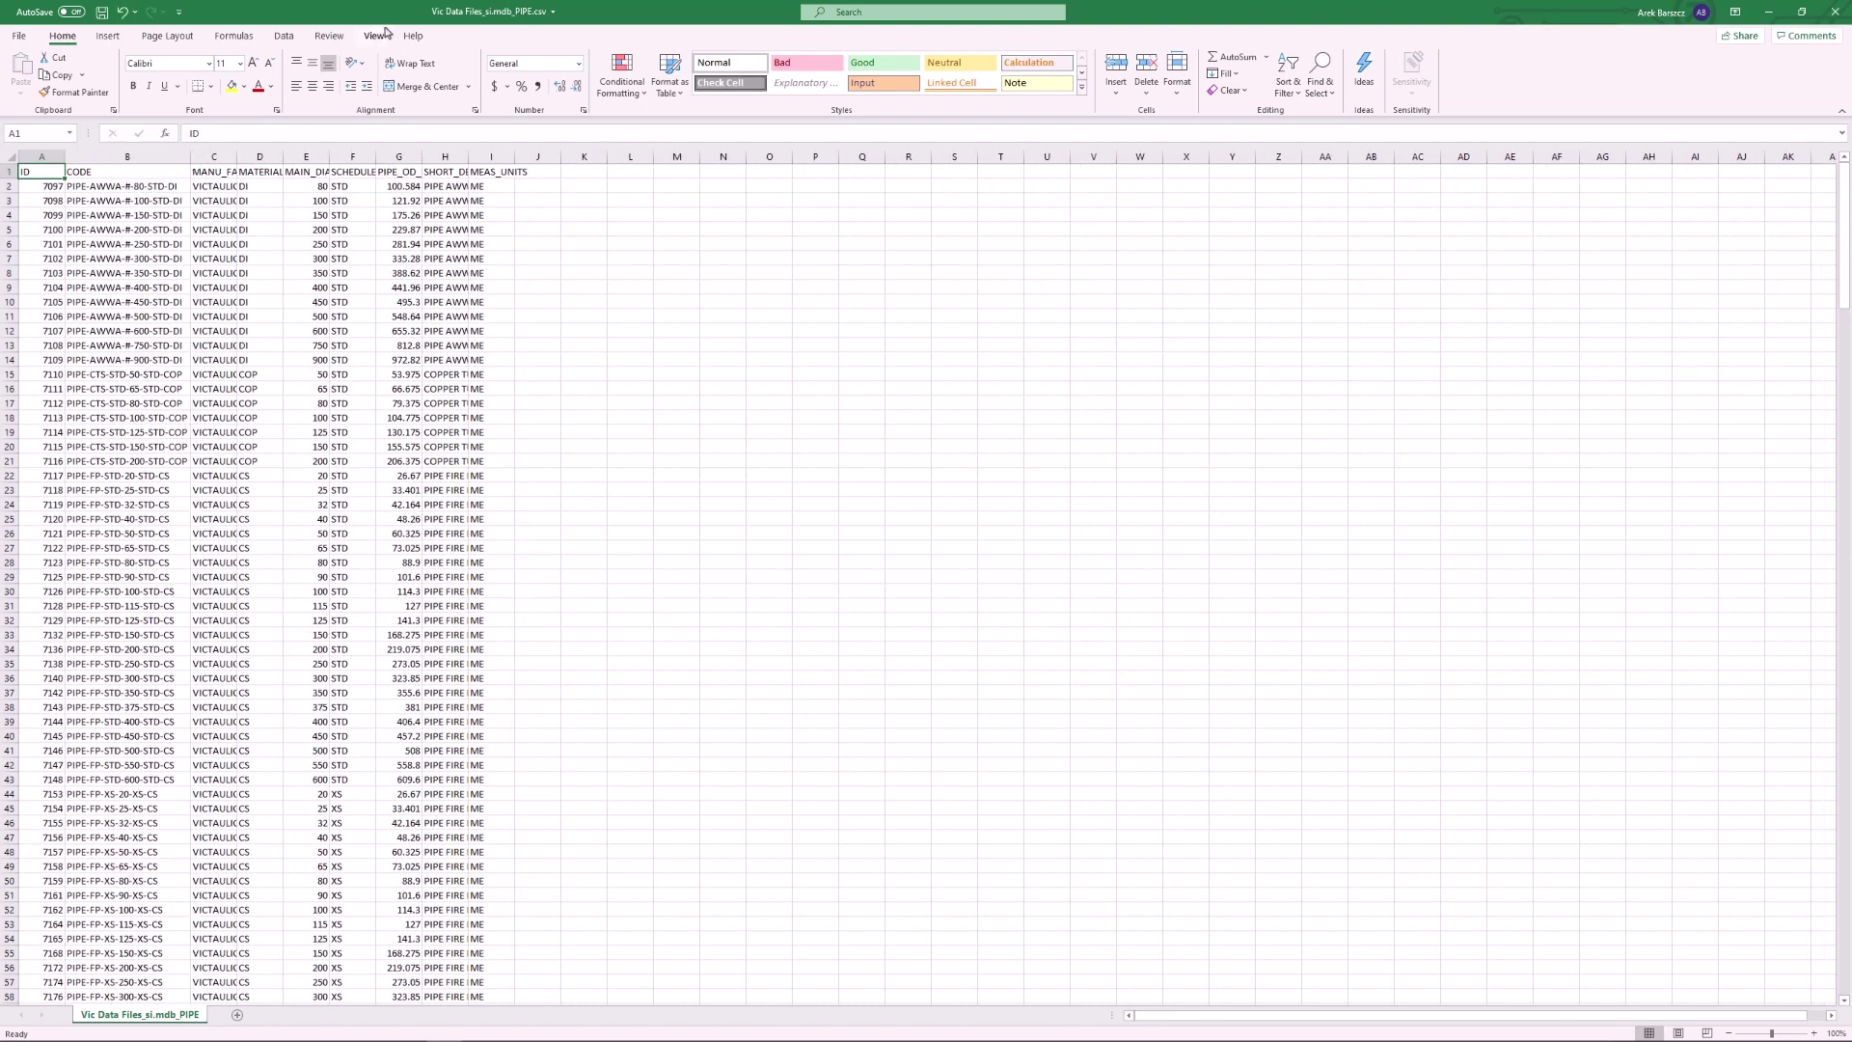
drag(385, 29, 929, 287)
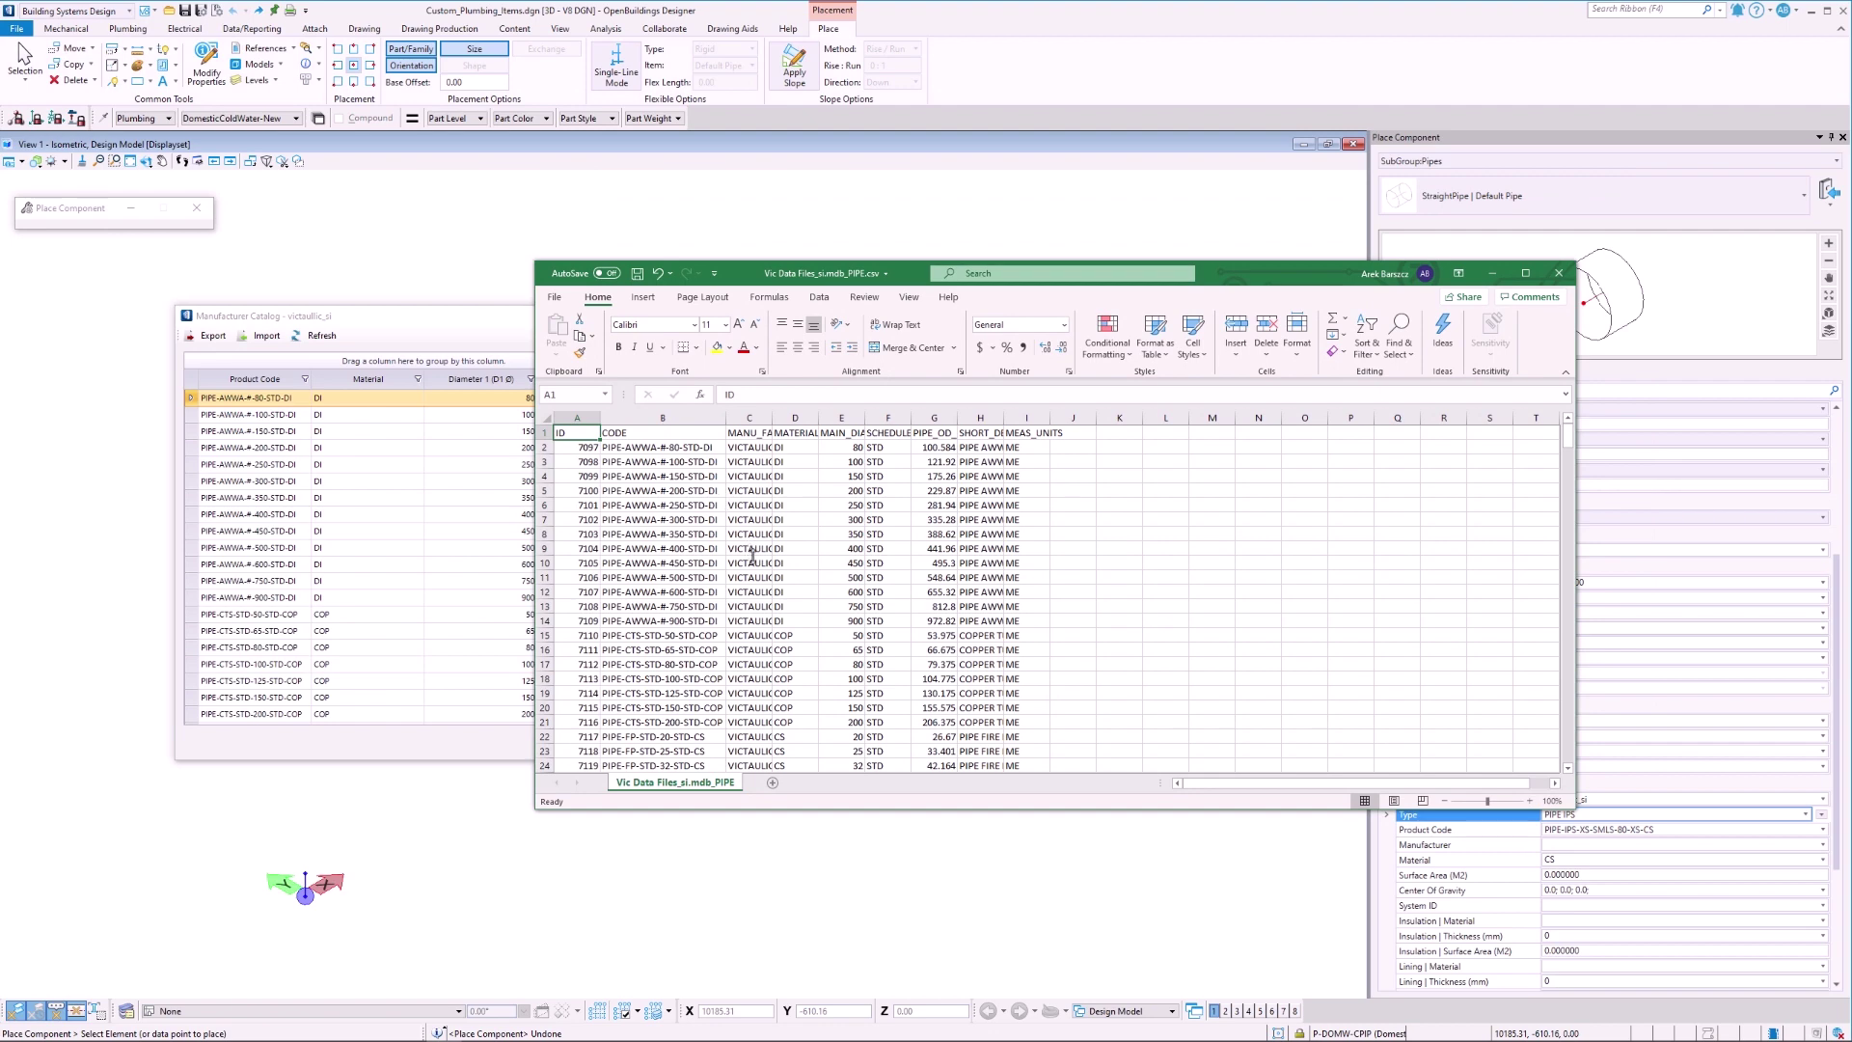
scroll(752, 557, down, 15)
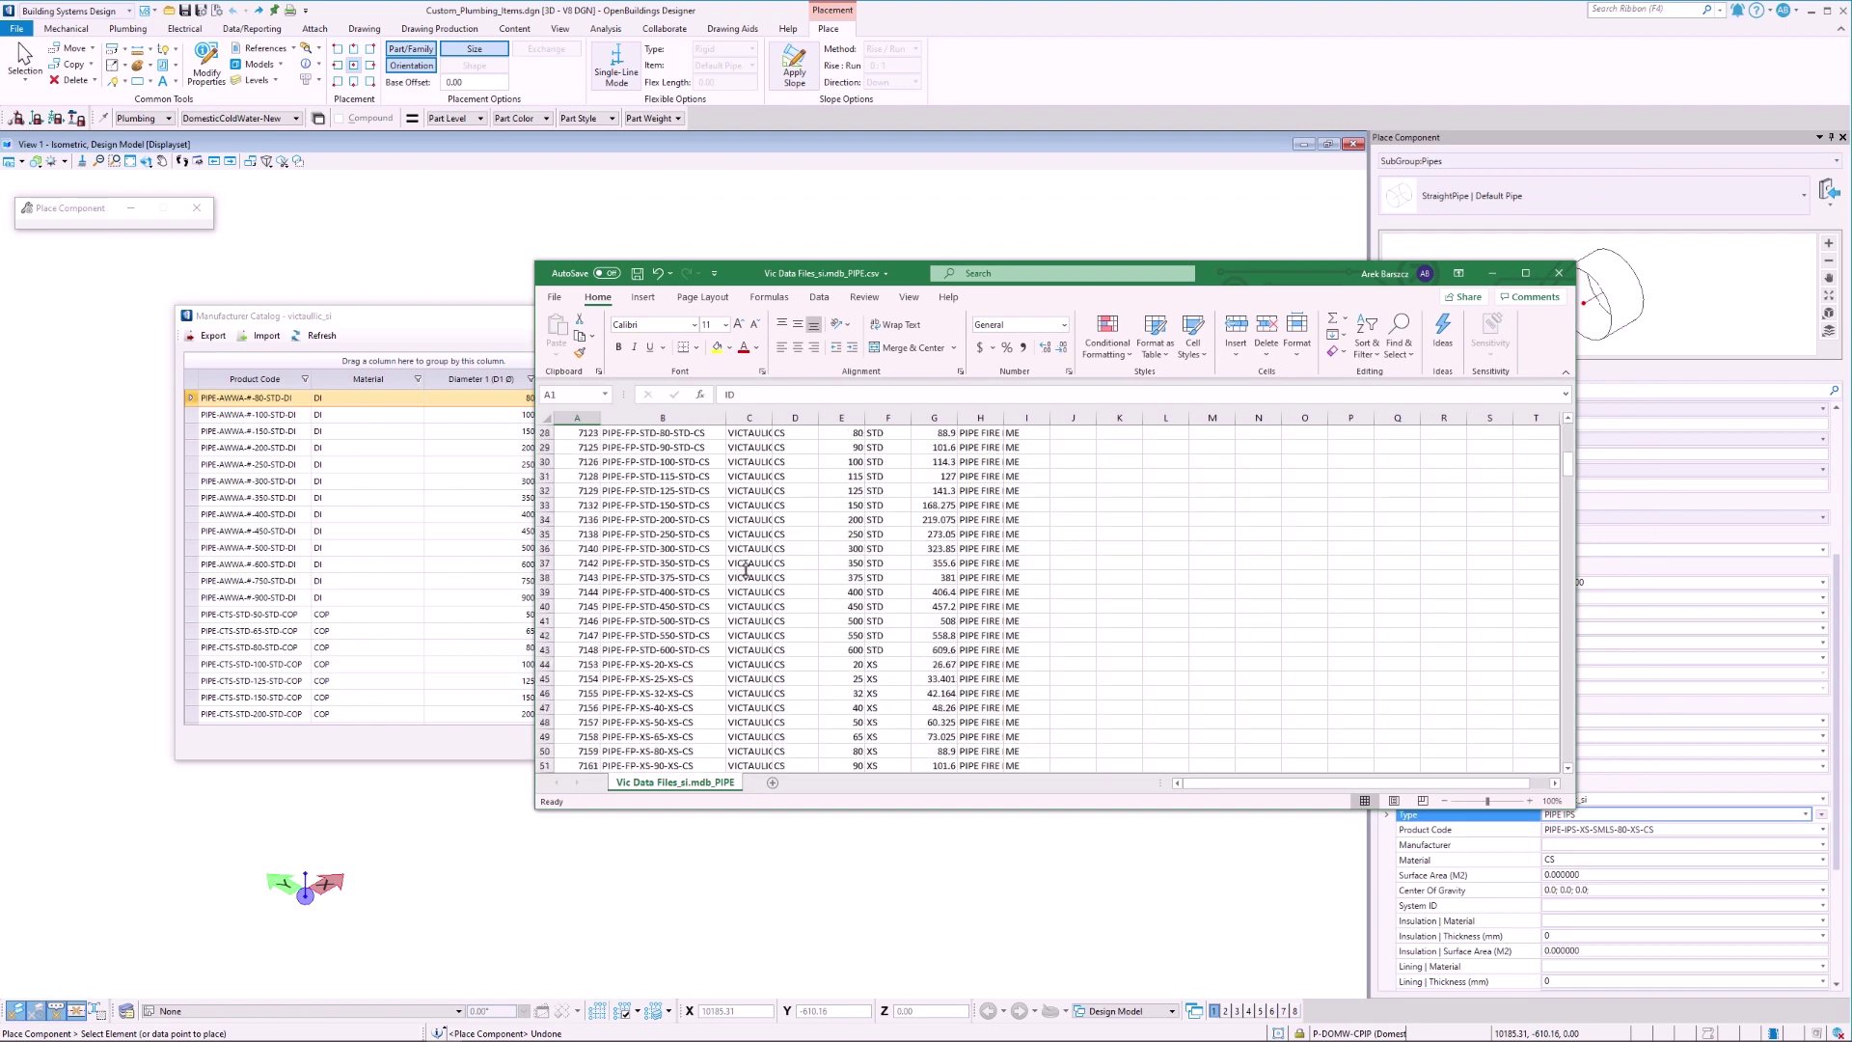
scroll(746, 571, up, 9)
click(687, 447)
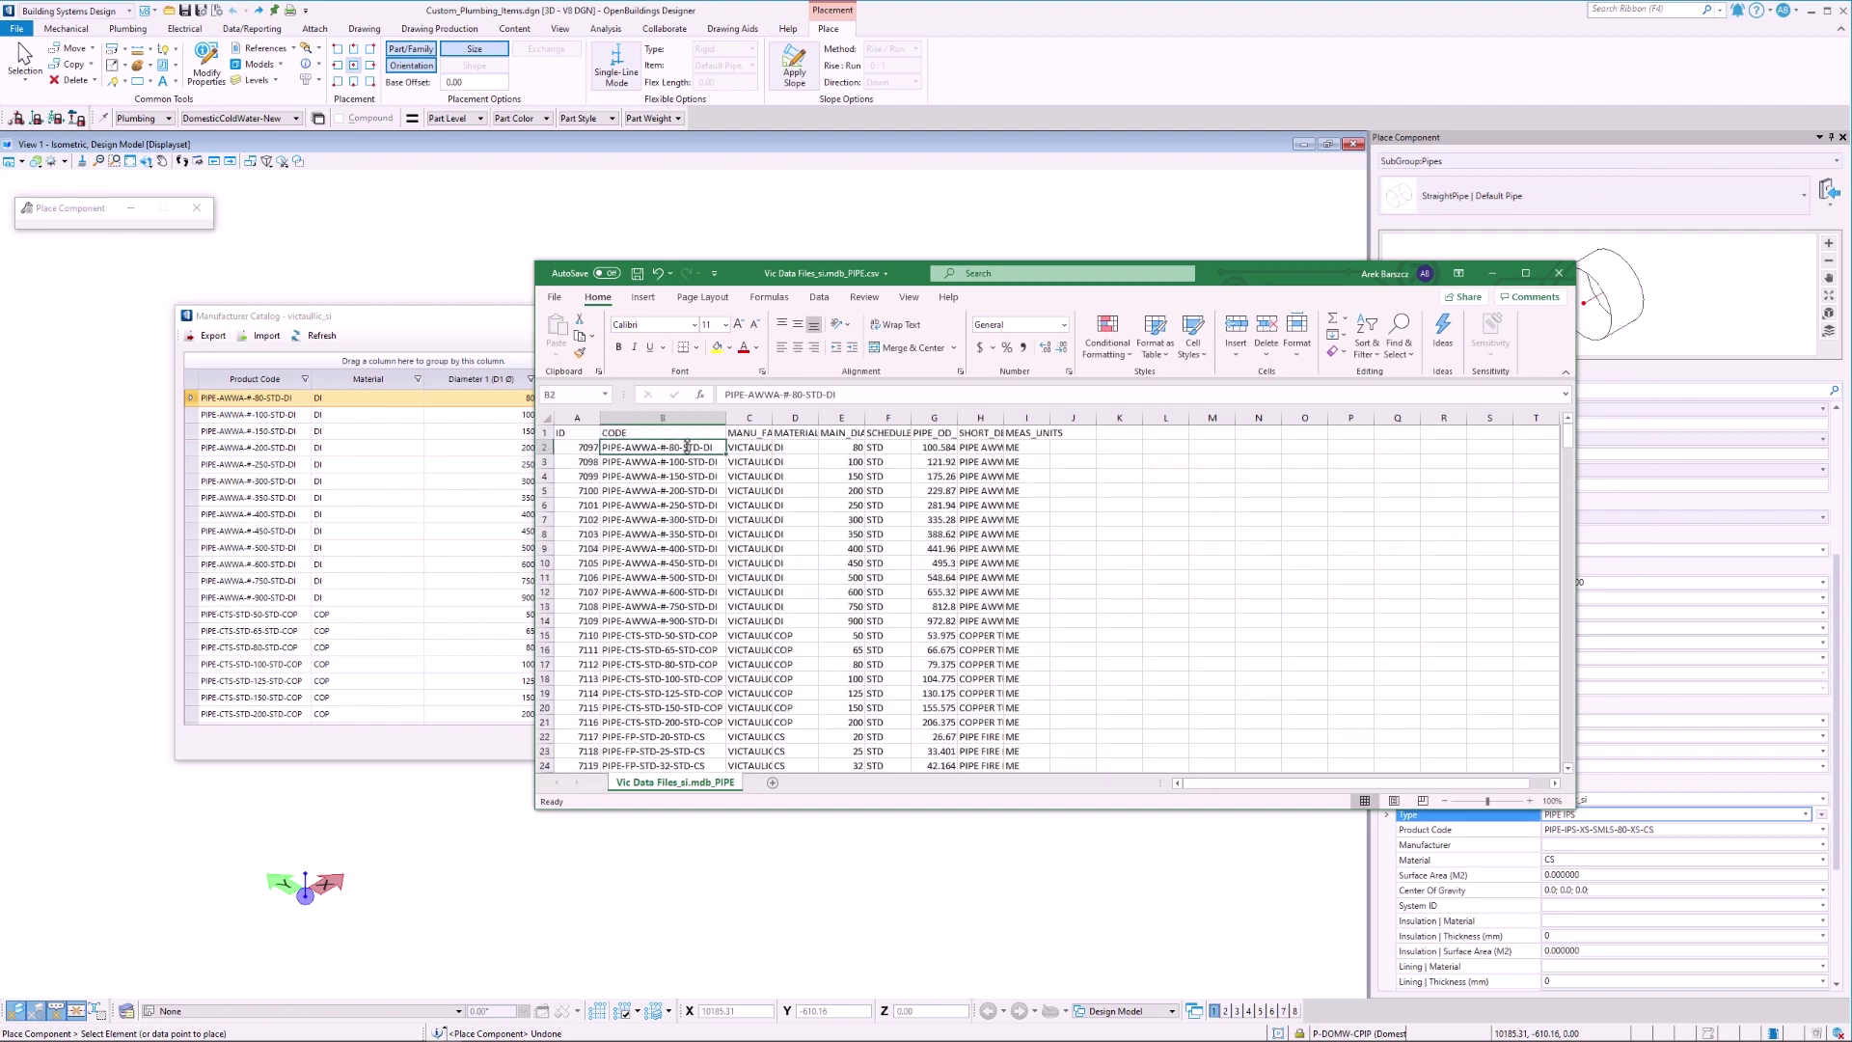
click(1556, 274)
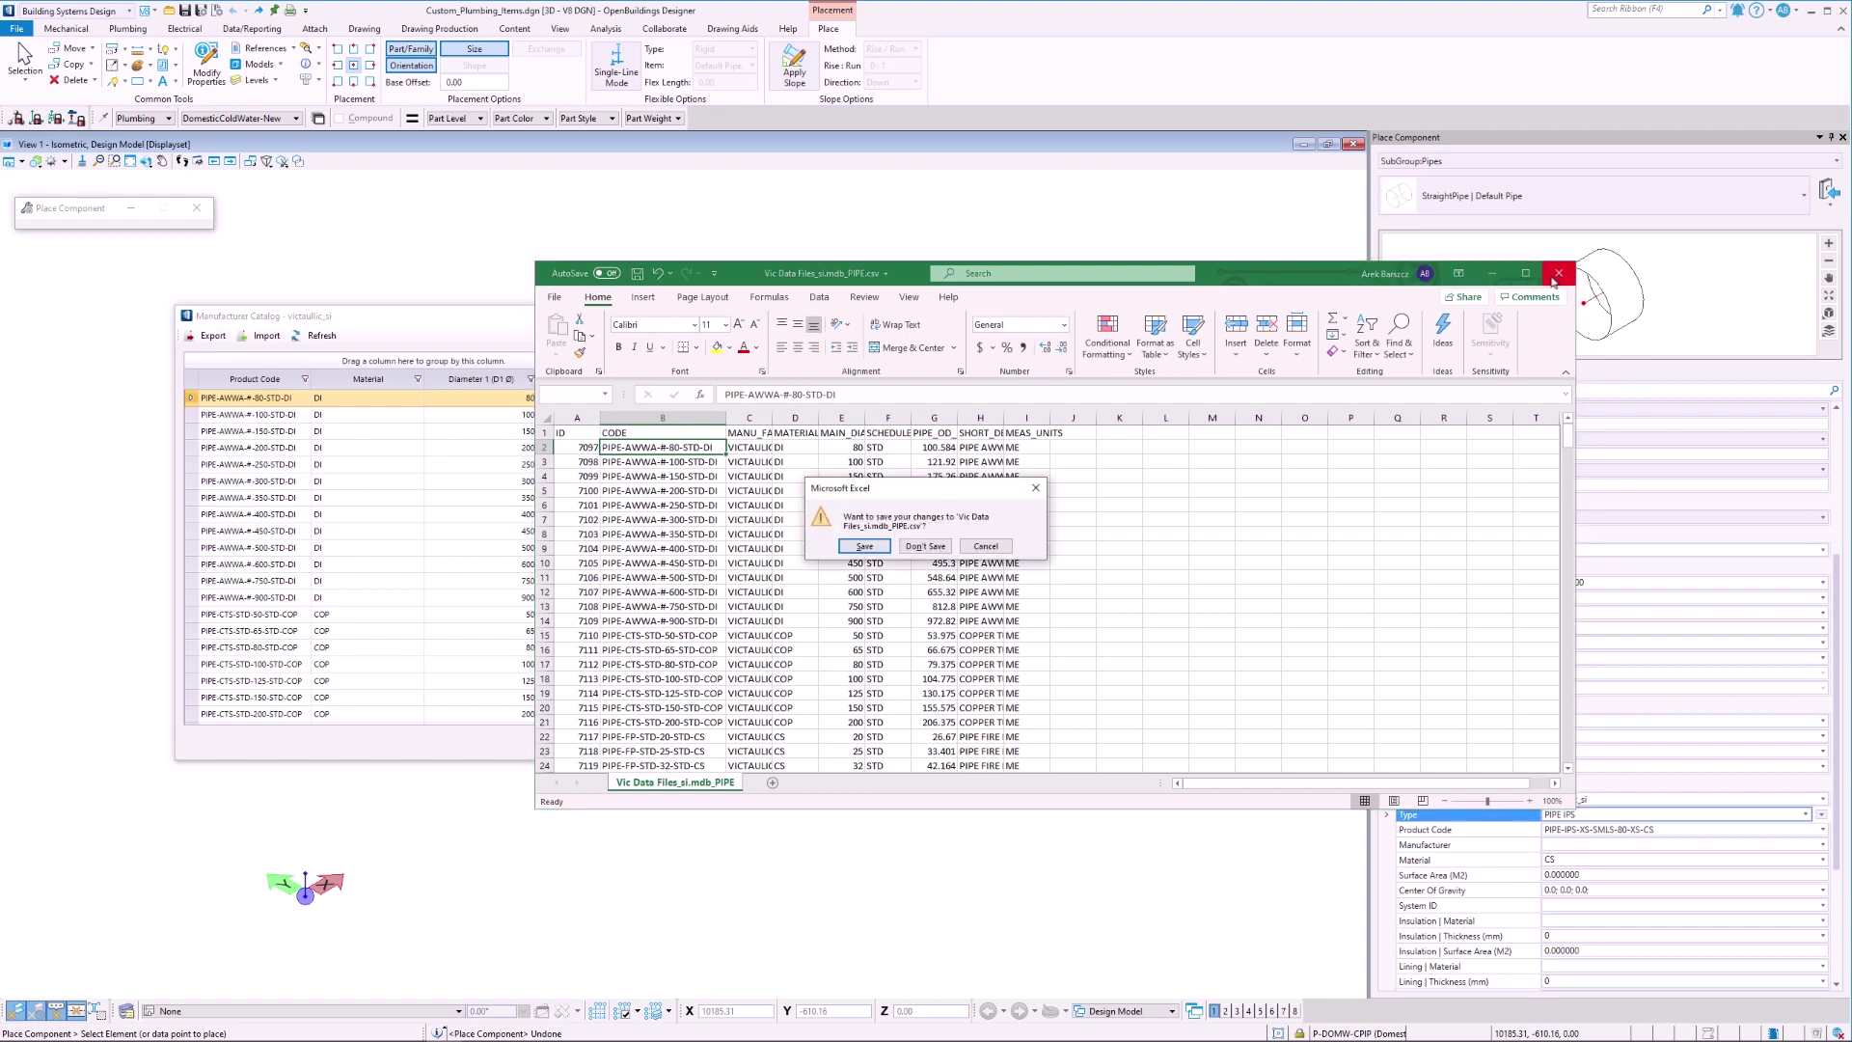
Answer Excel's save prompt, then import Vic Data Files_si.mdb_PIPE.csv into the victaulic_si catalog.
click(928, 546)
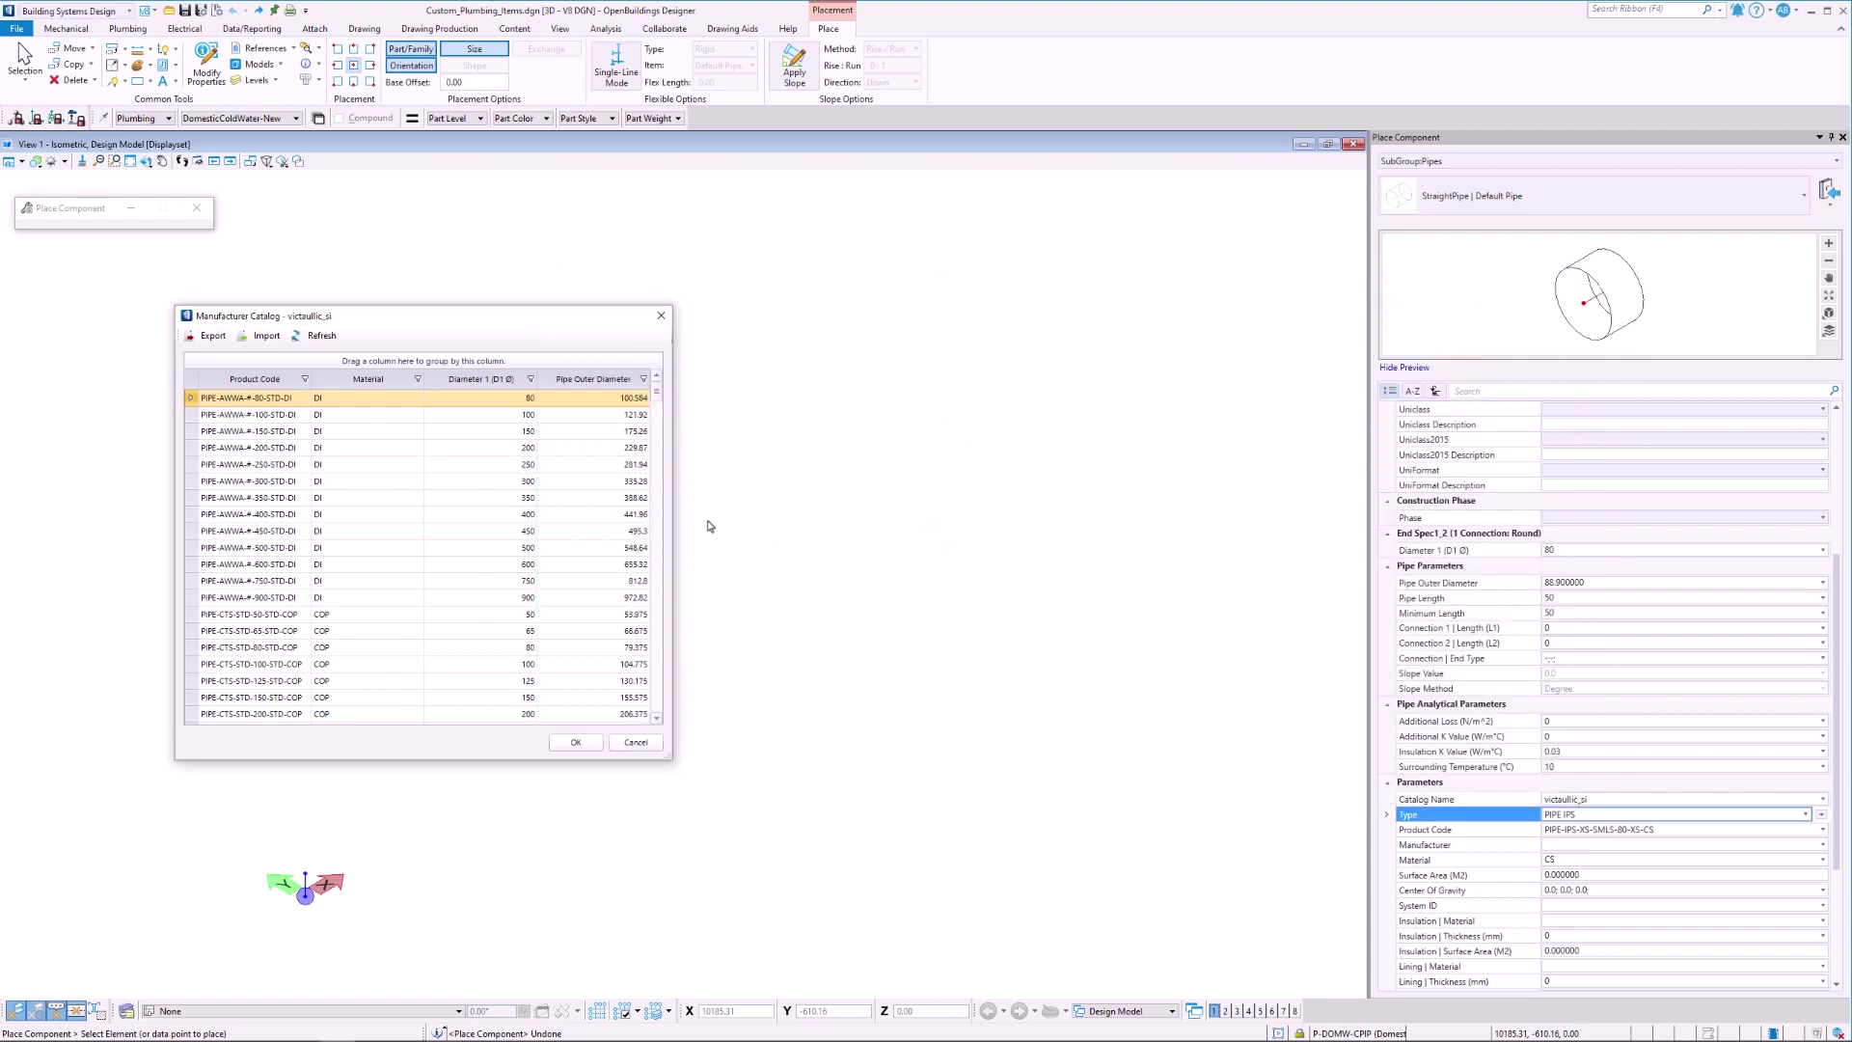
click(267, 336)
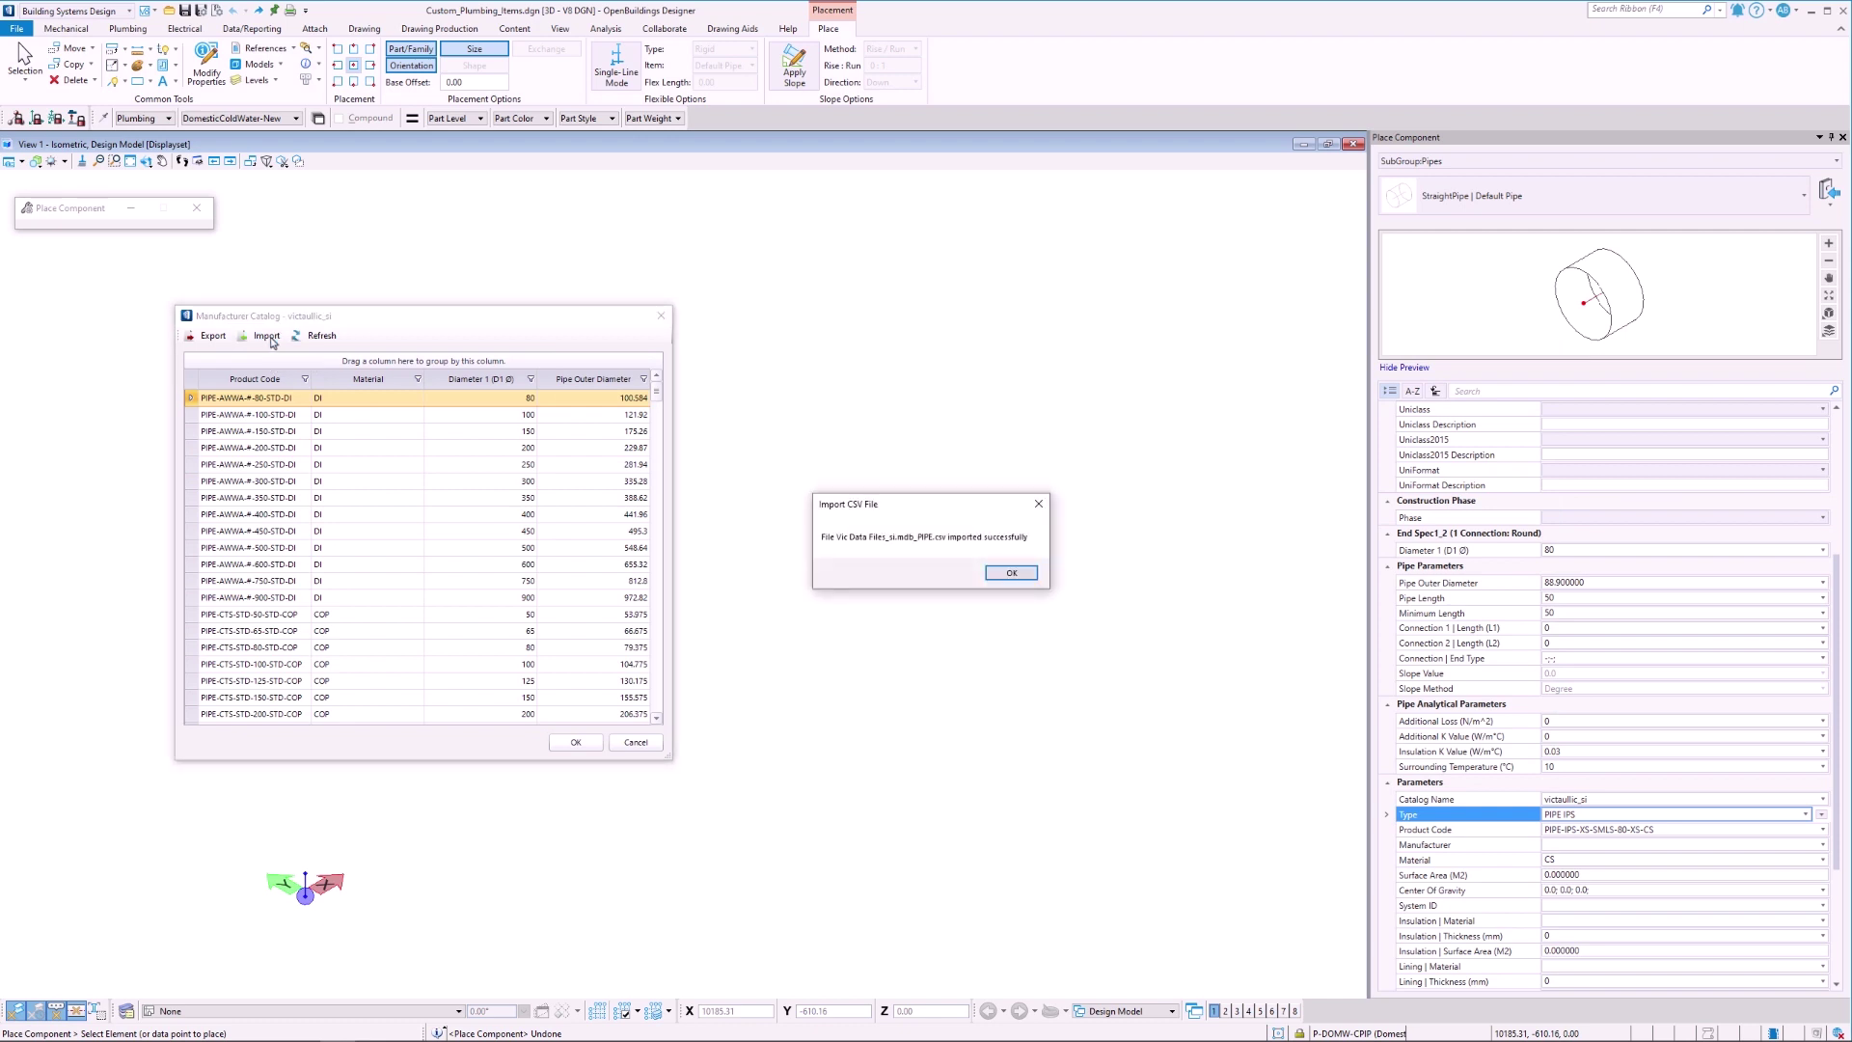
click(1005, 573)
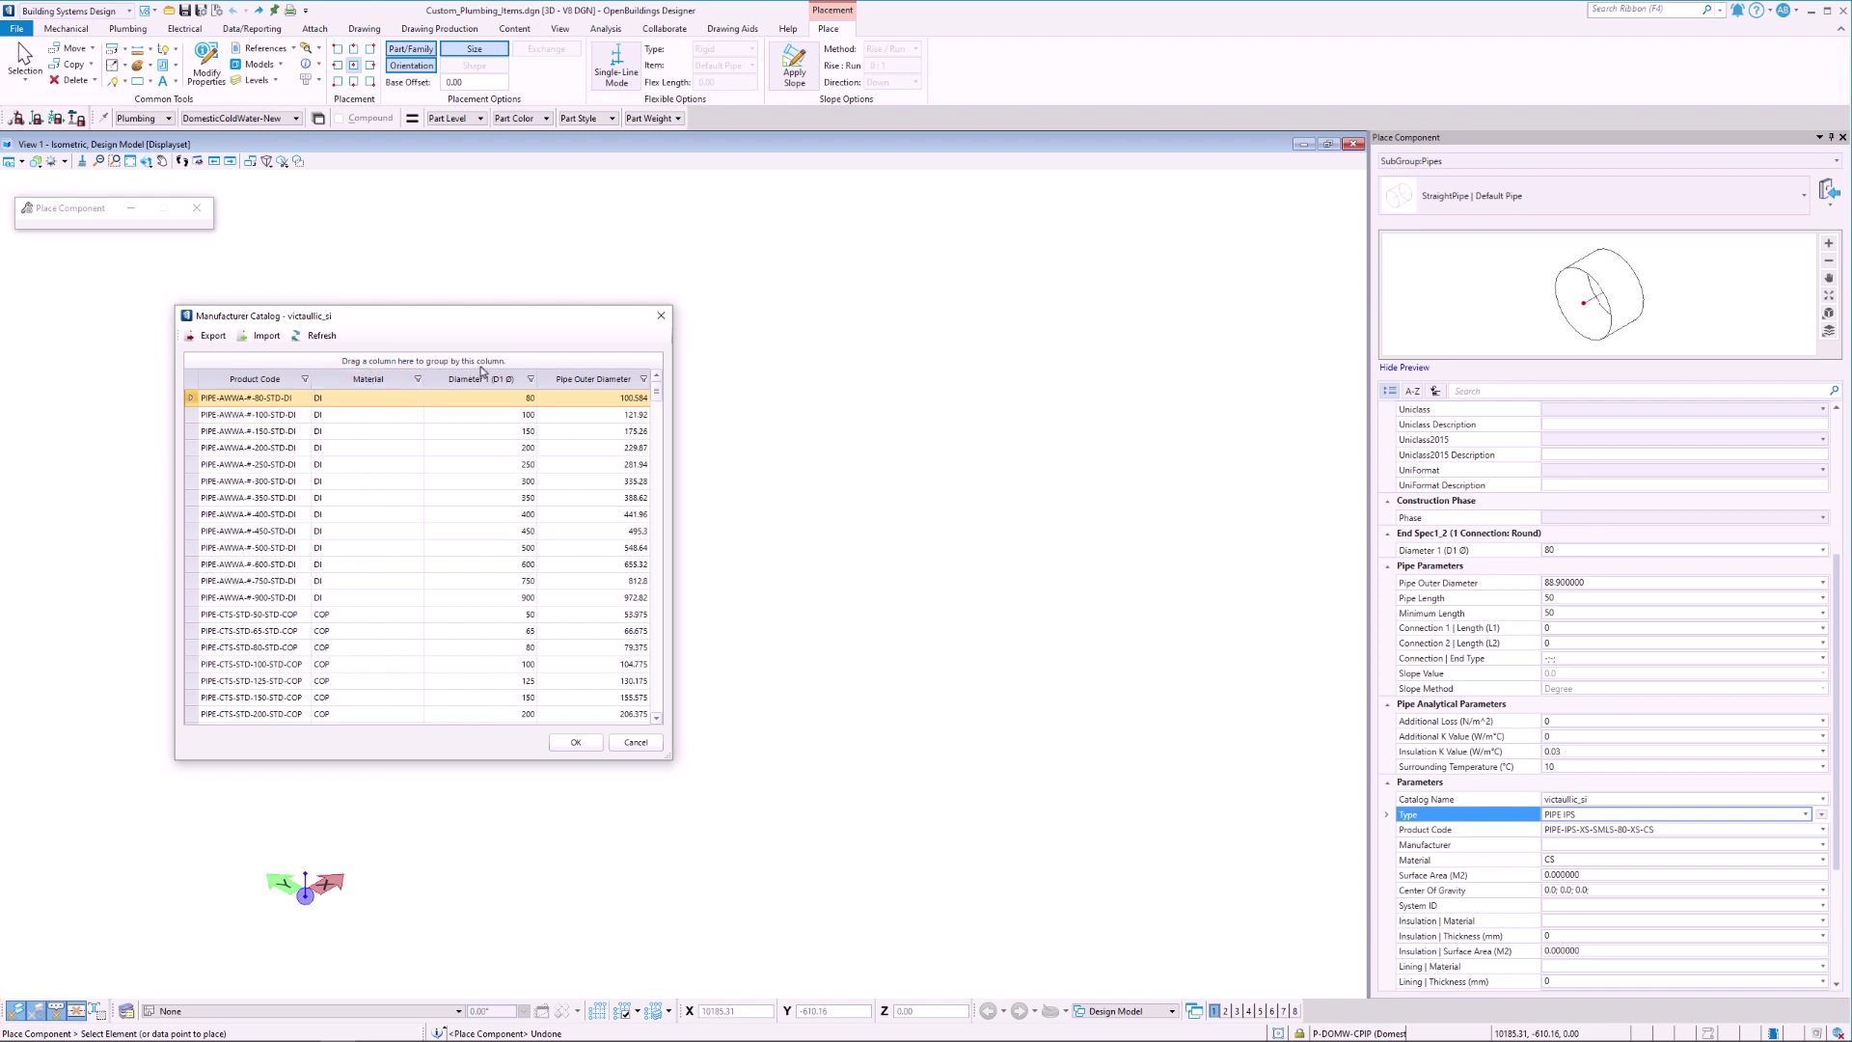
Group the catalog by Diameter 1, inspect the 80 group, ungroup, and select PIPE-AWWA-#-80-STD-DI.
drag(480, 385, 471, 365)
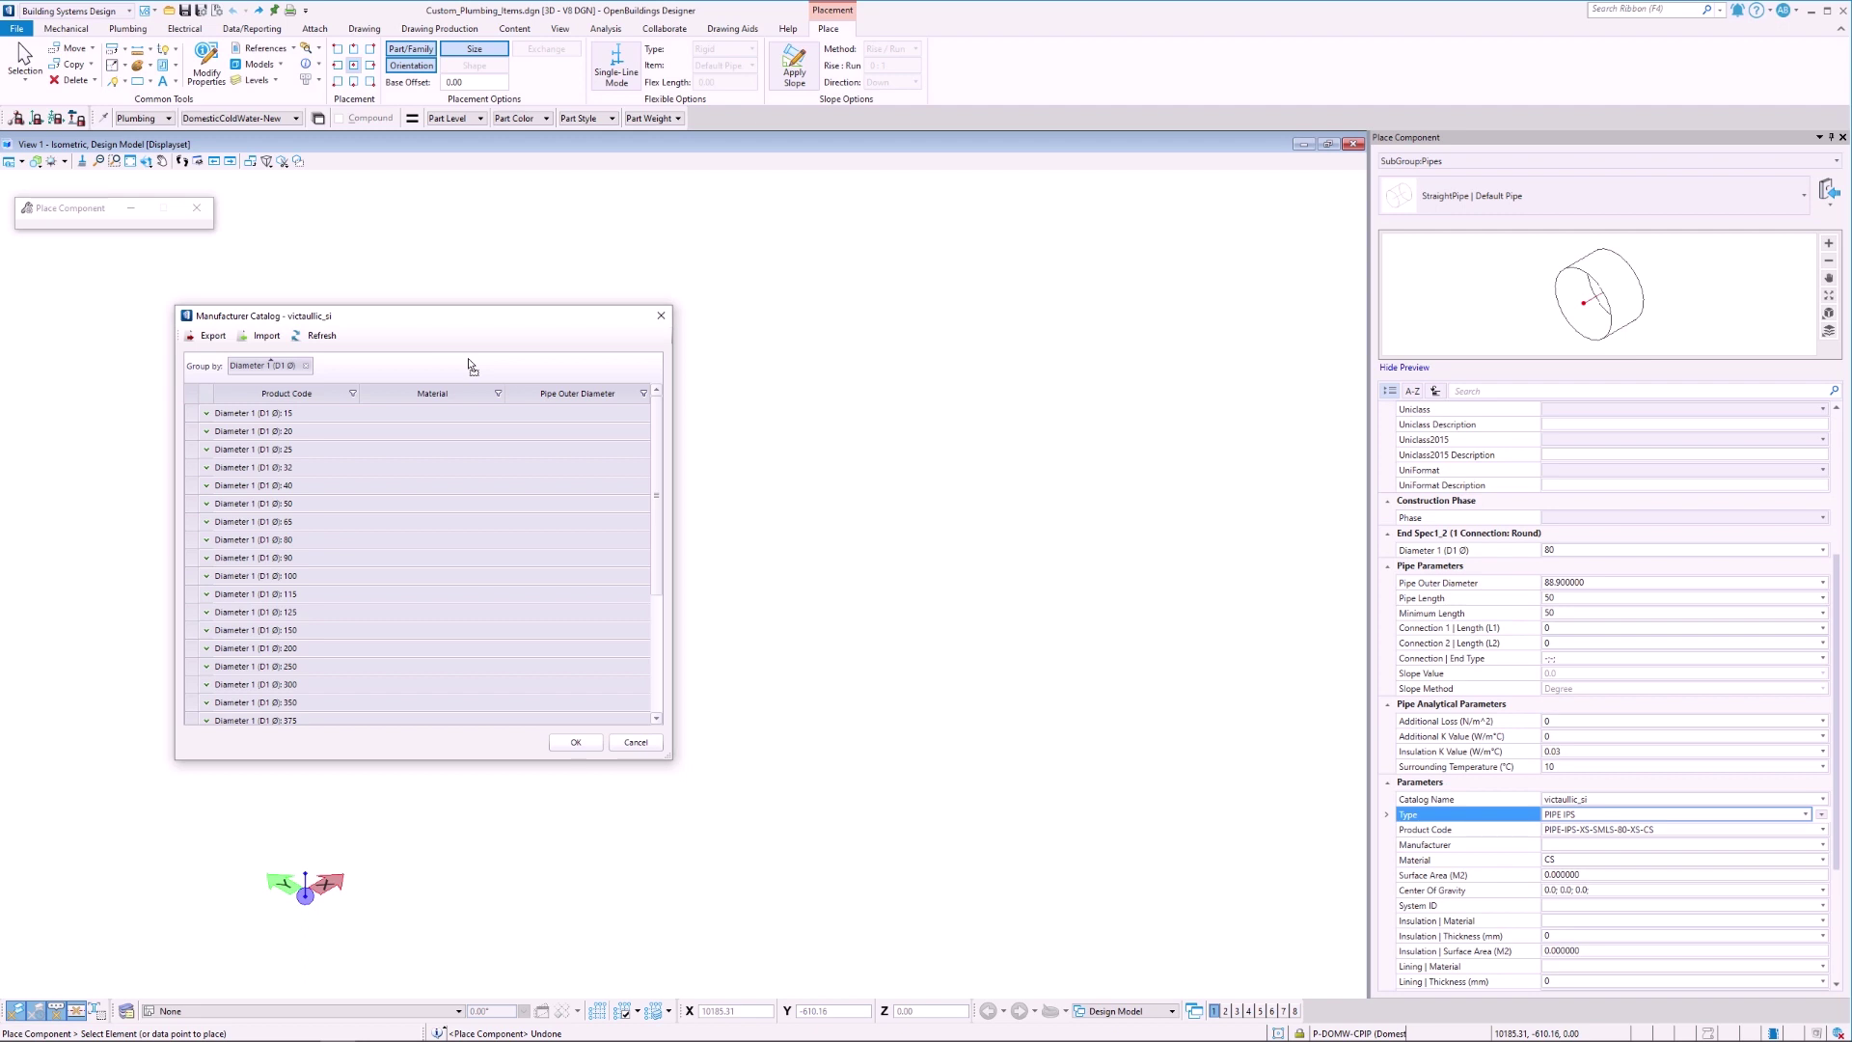
click(209, 541)
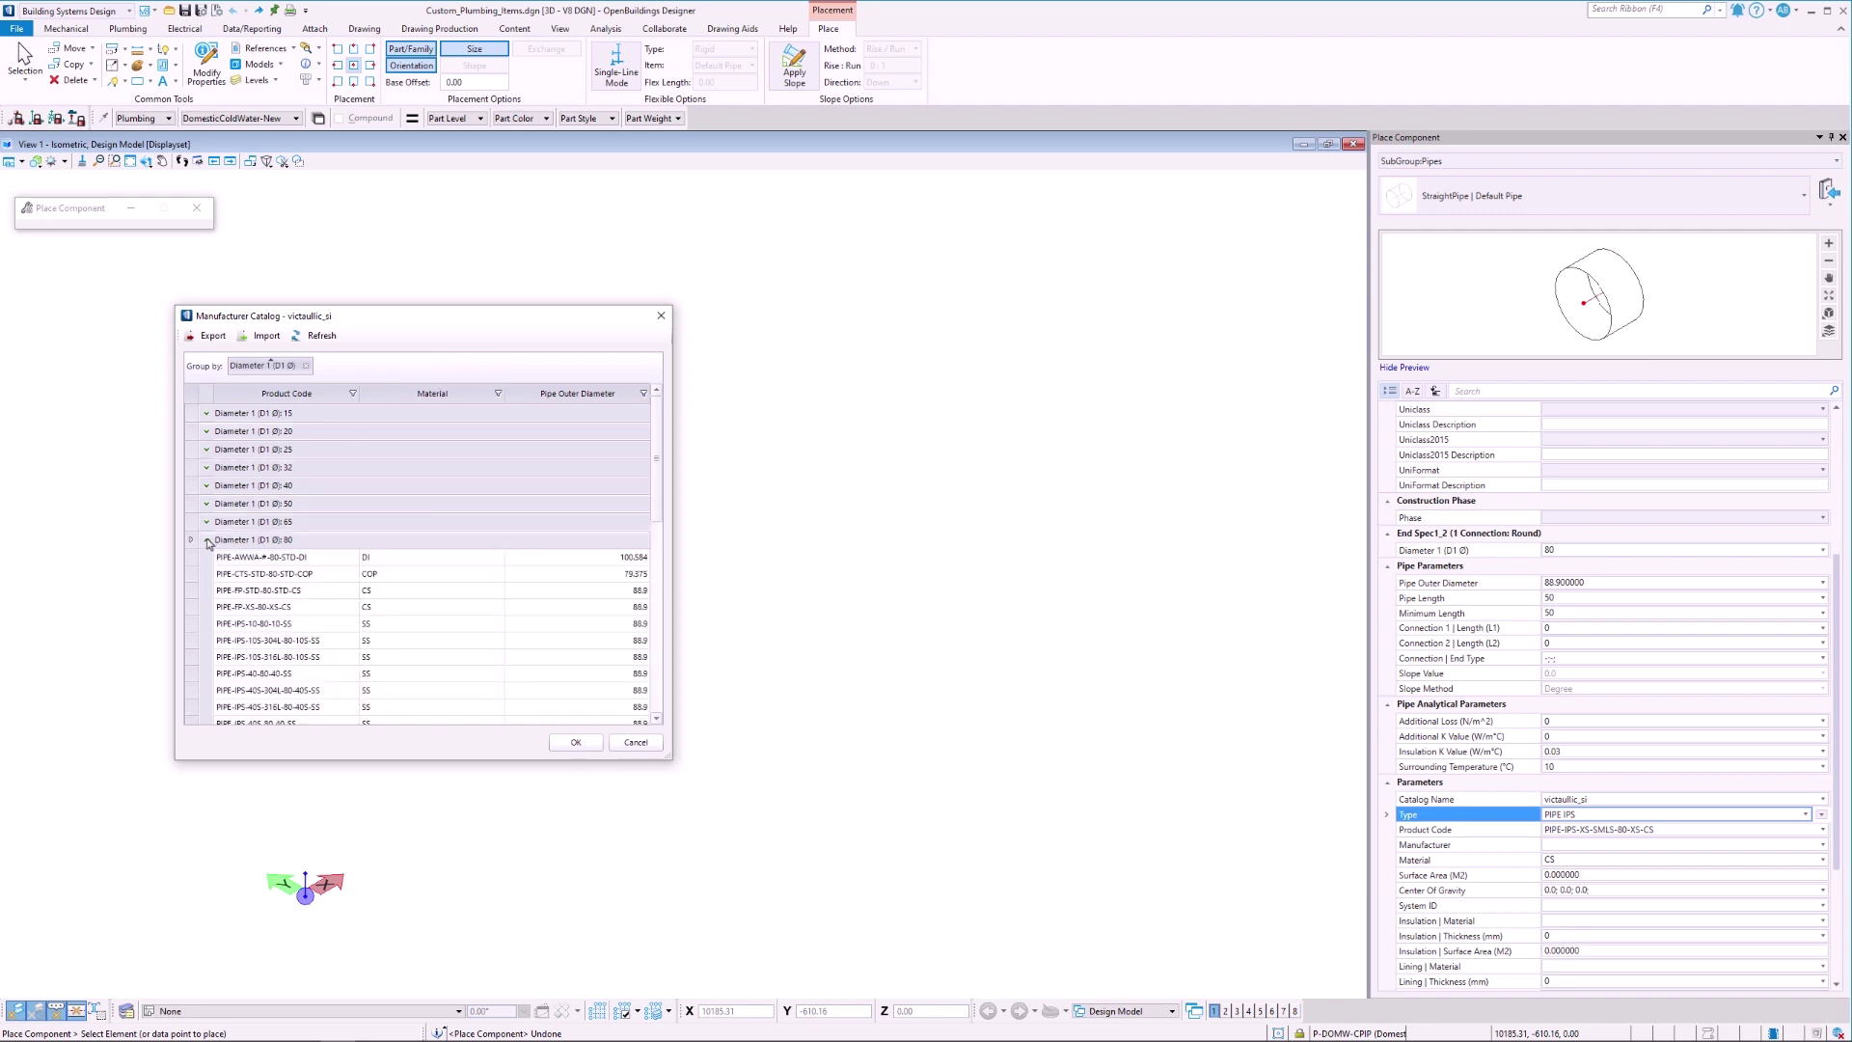
scroll(289, 588, down, 2)
scroll(289, 588, down, 1)
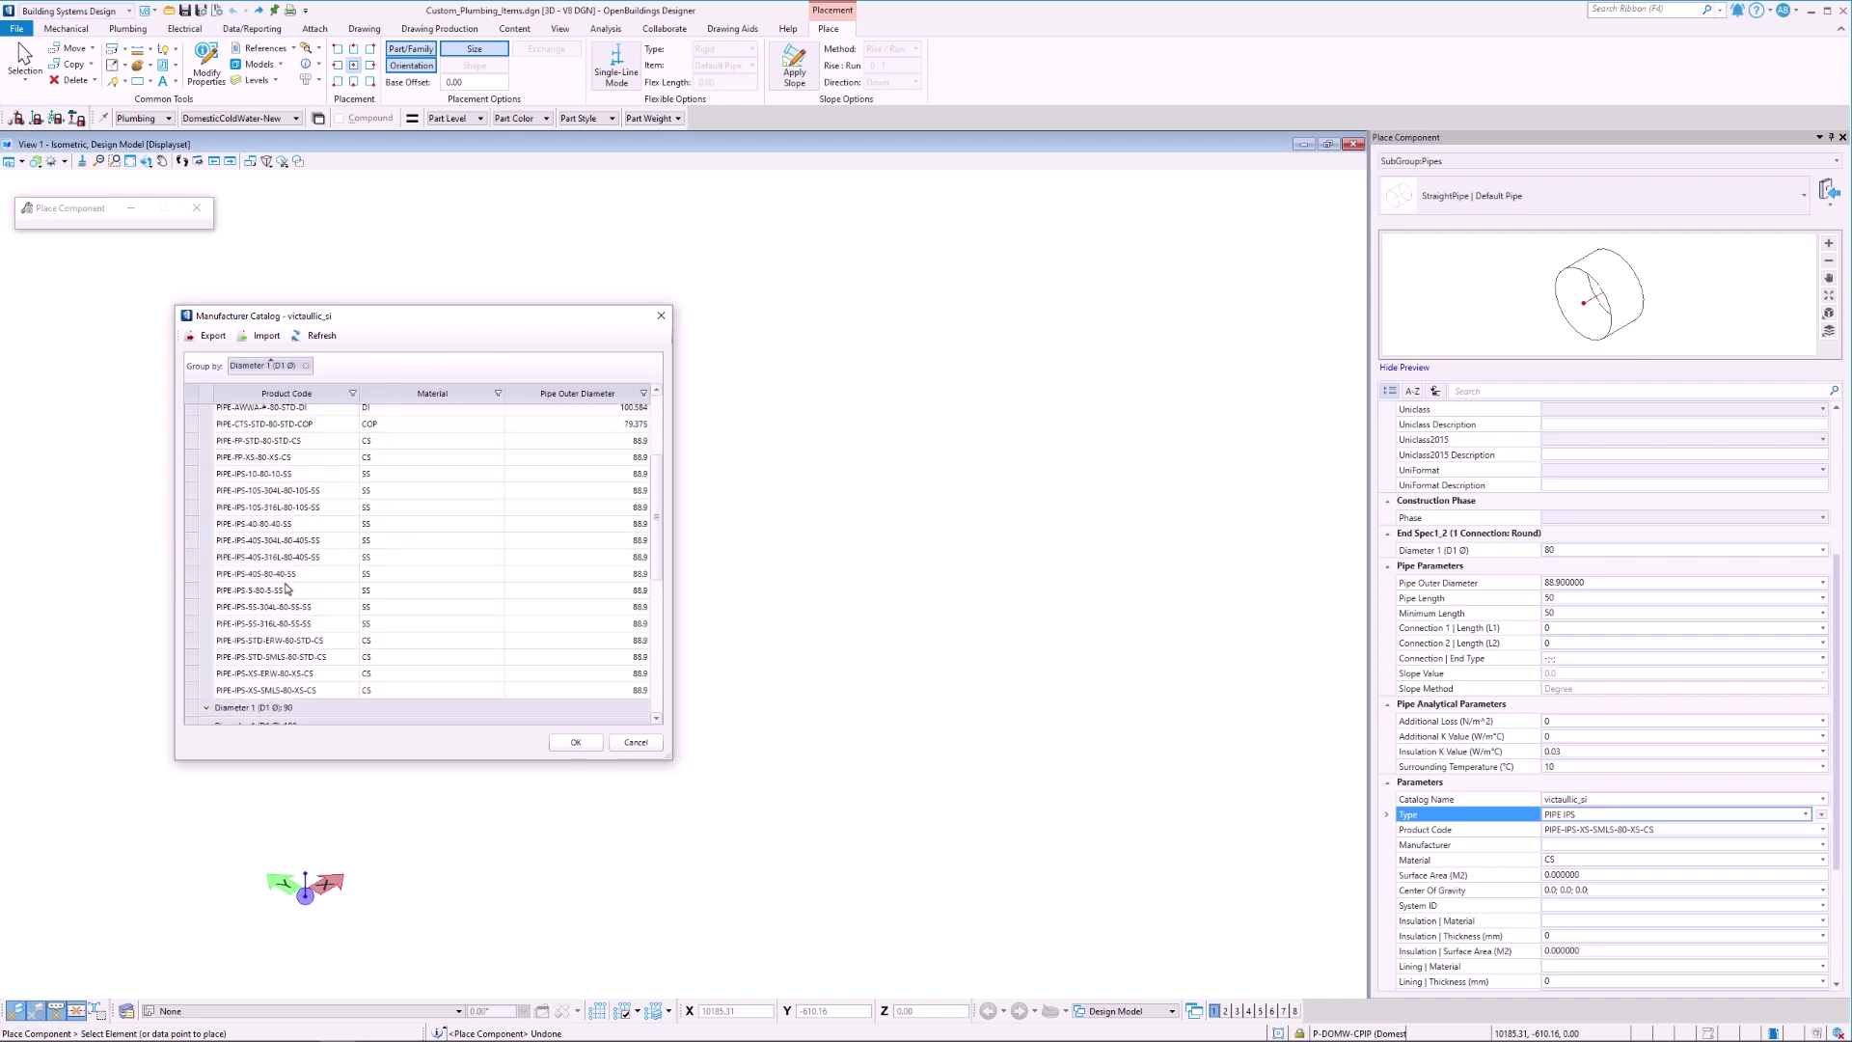
scroll(286, 589, up, 2)
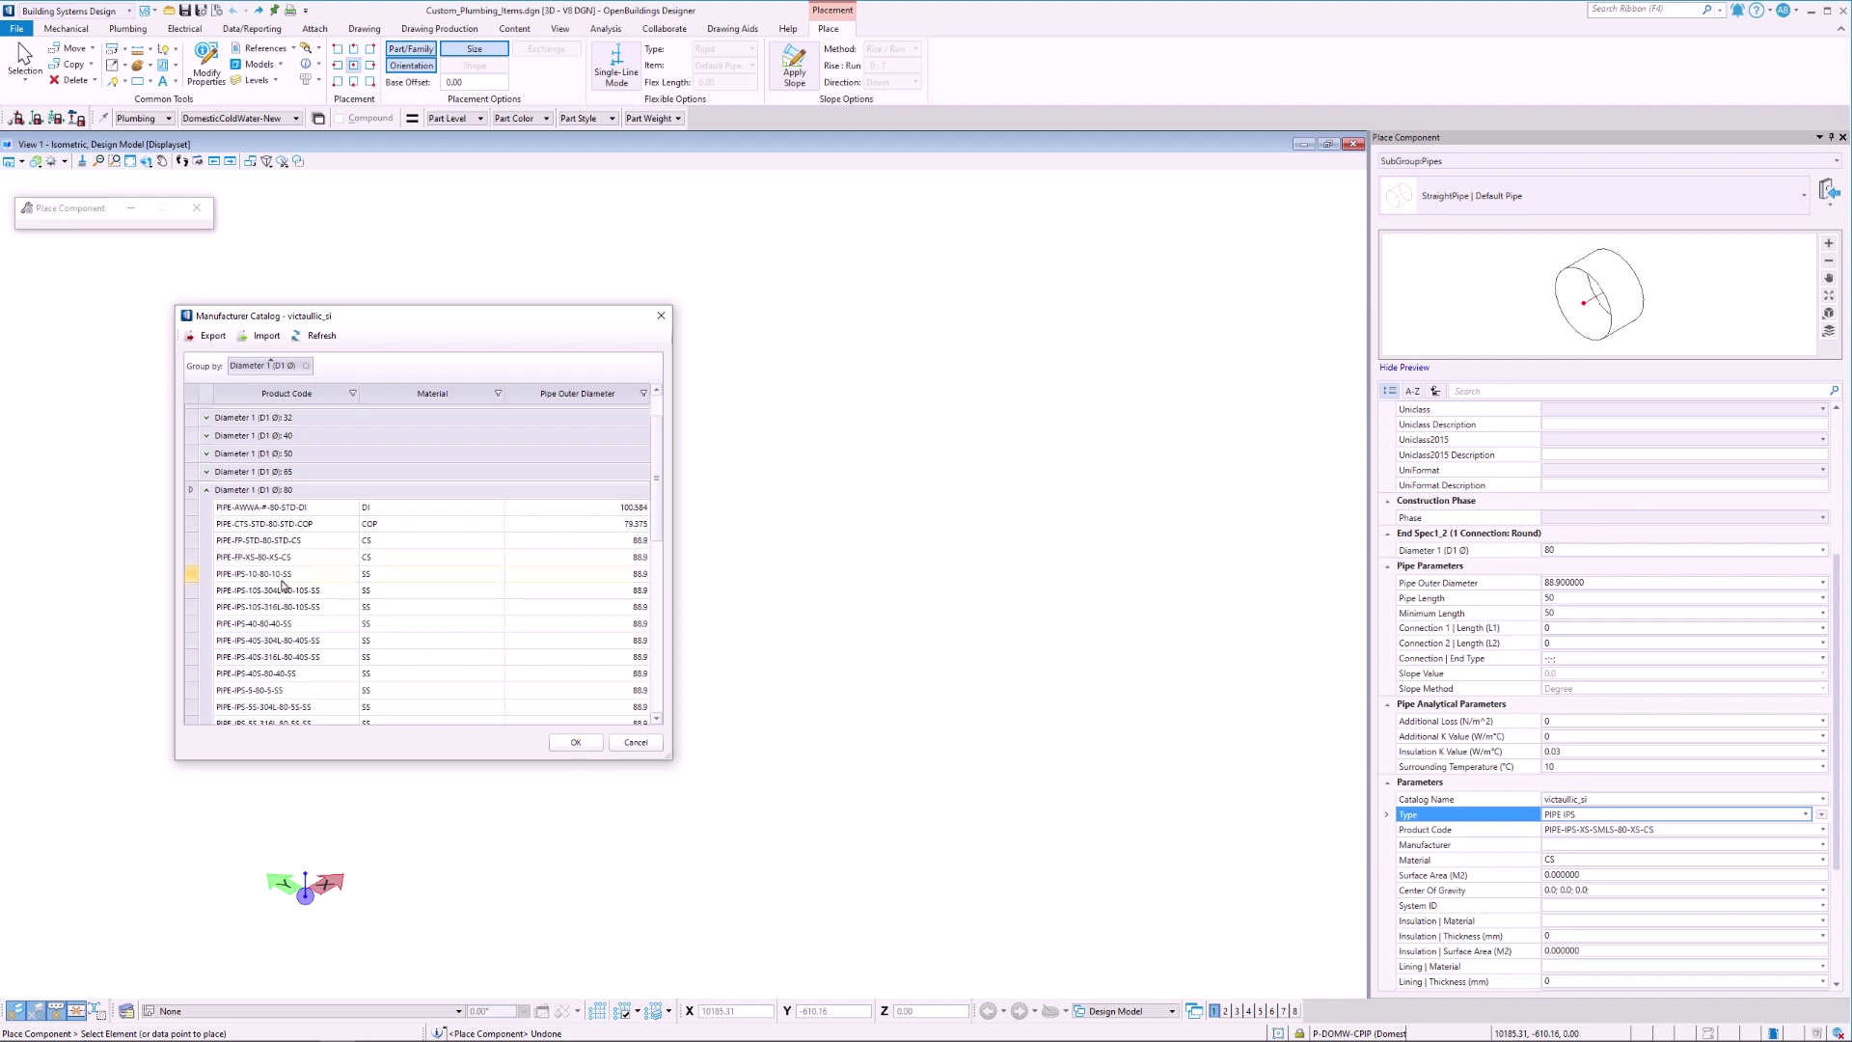
click(207, 492)
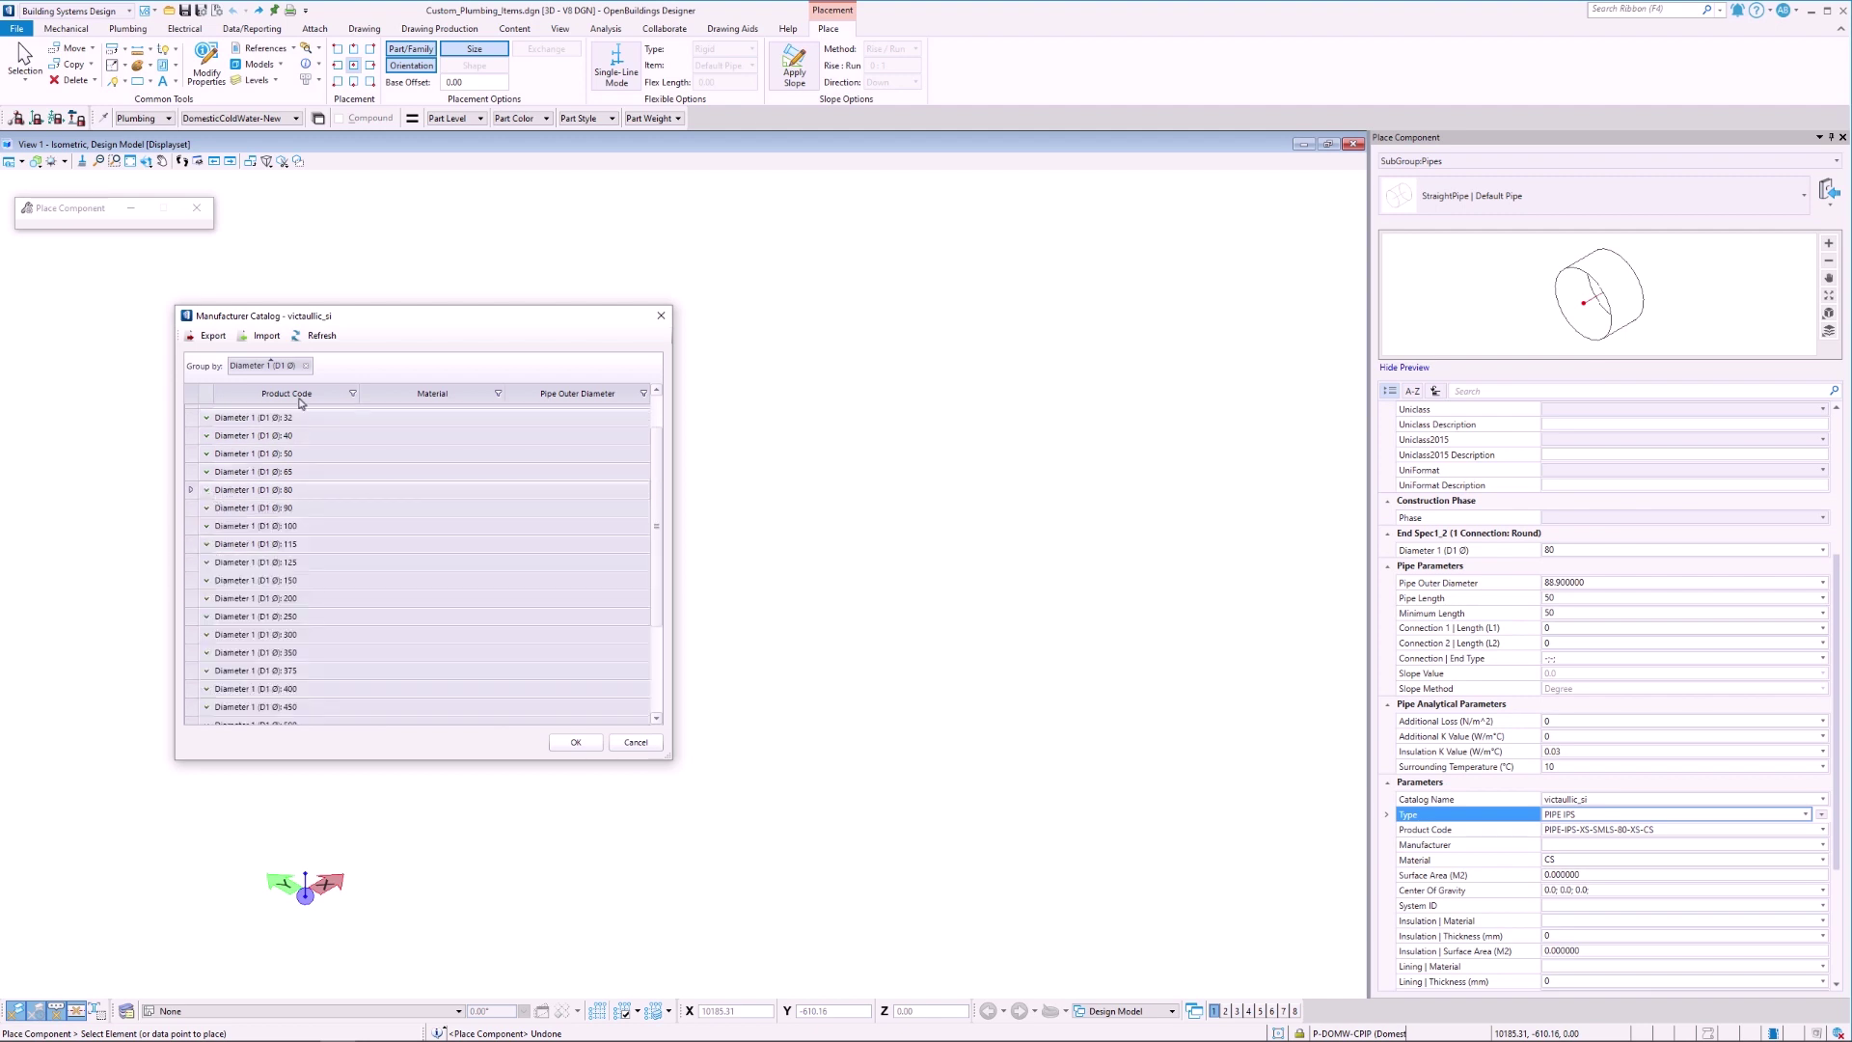
click(306, 365)
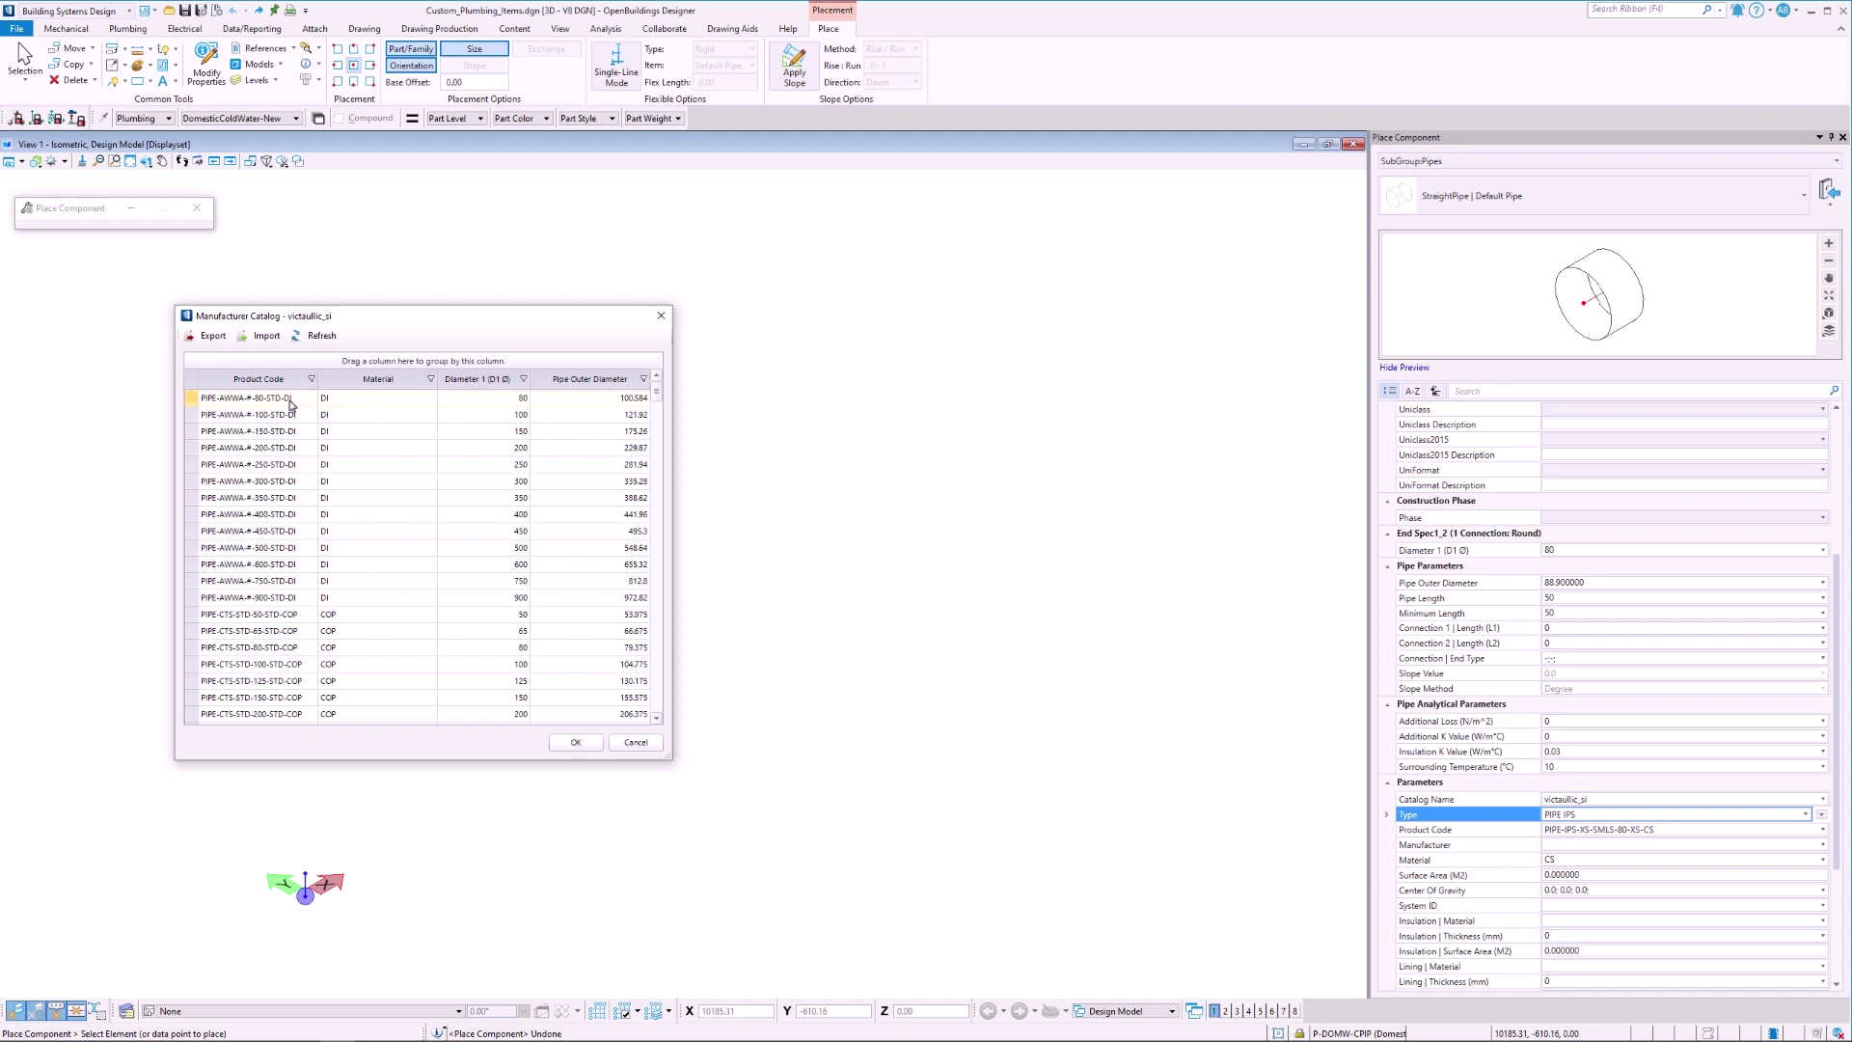
click(290, 402)
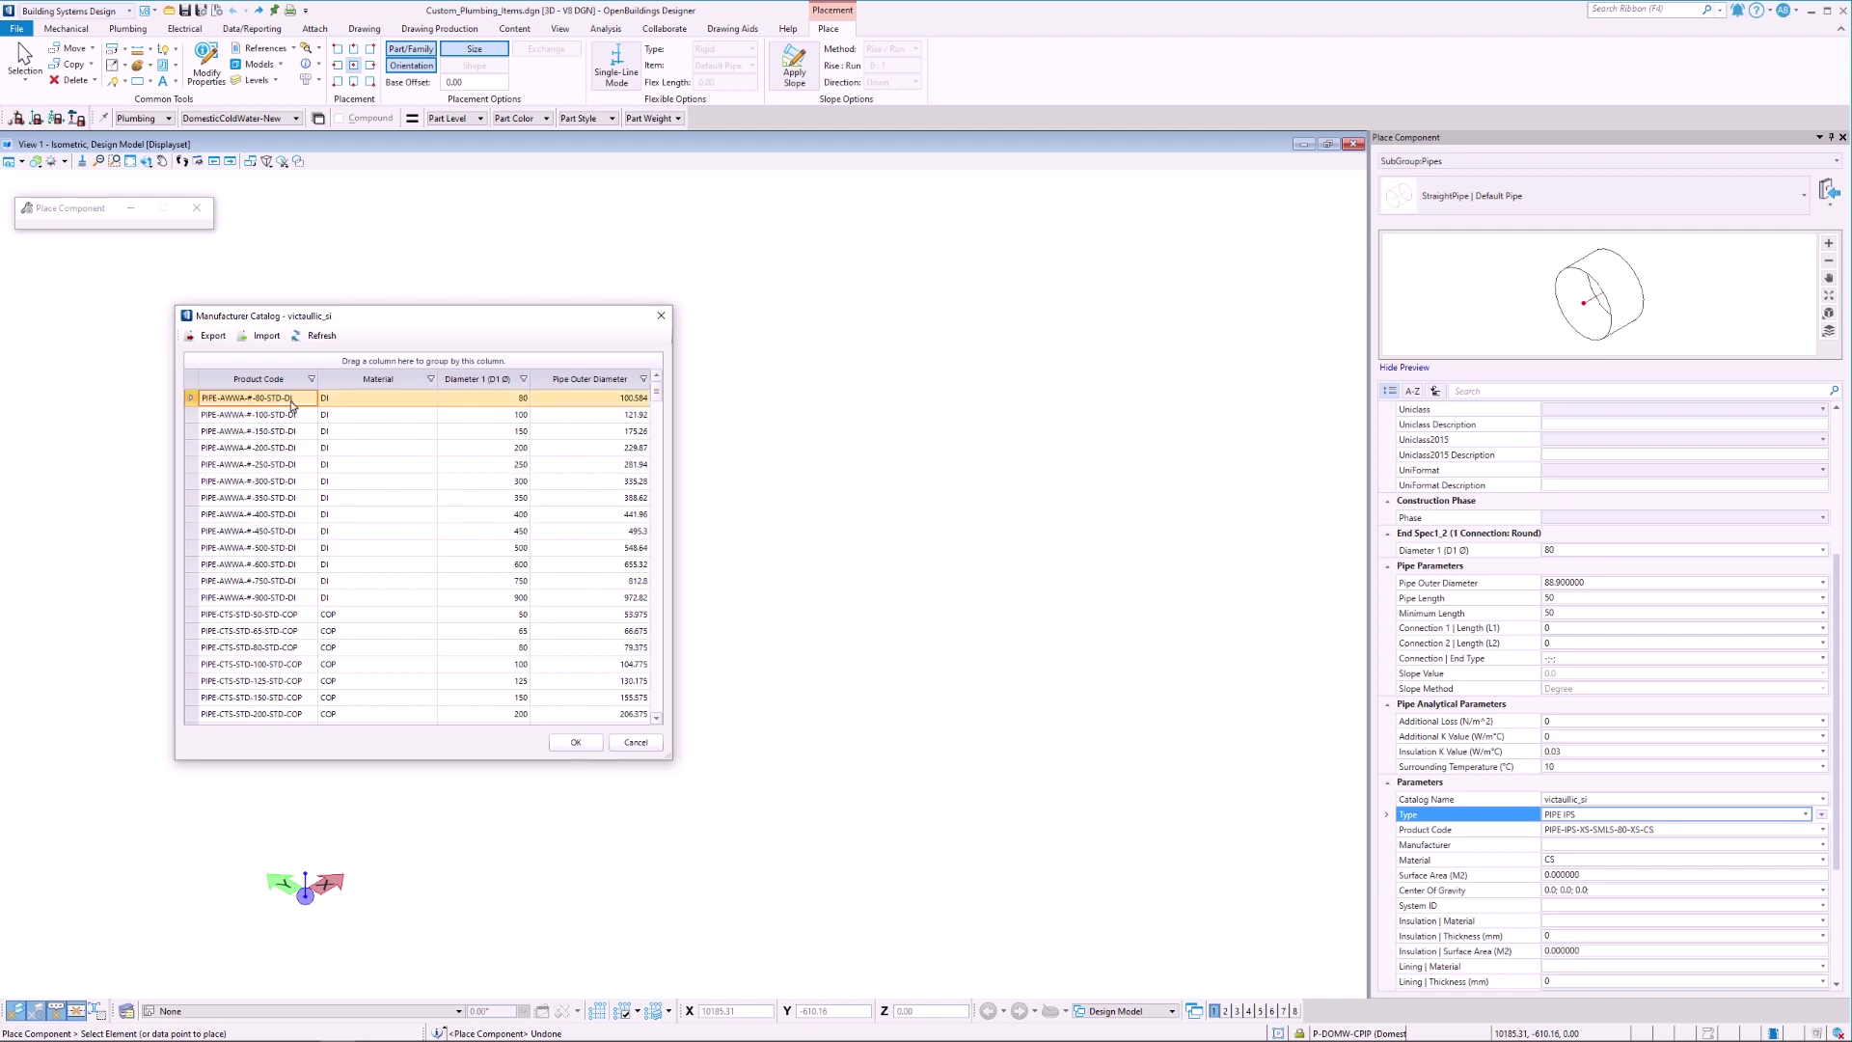
Place a zig-zag PIPE-AWWA-#-80-STD-DI run with elbow bends and fit it in the view.
click(571, 742)
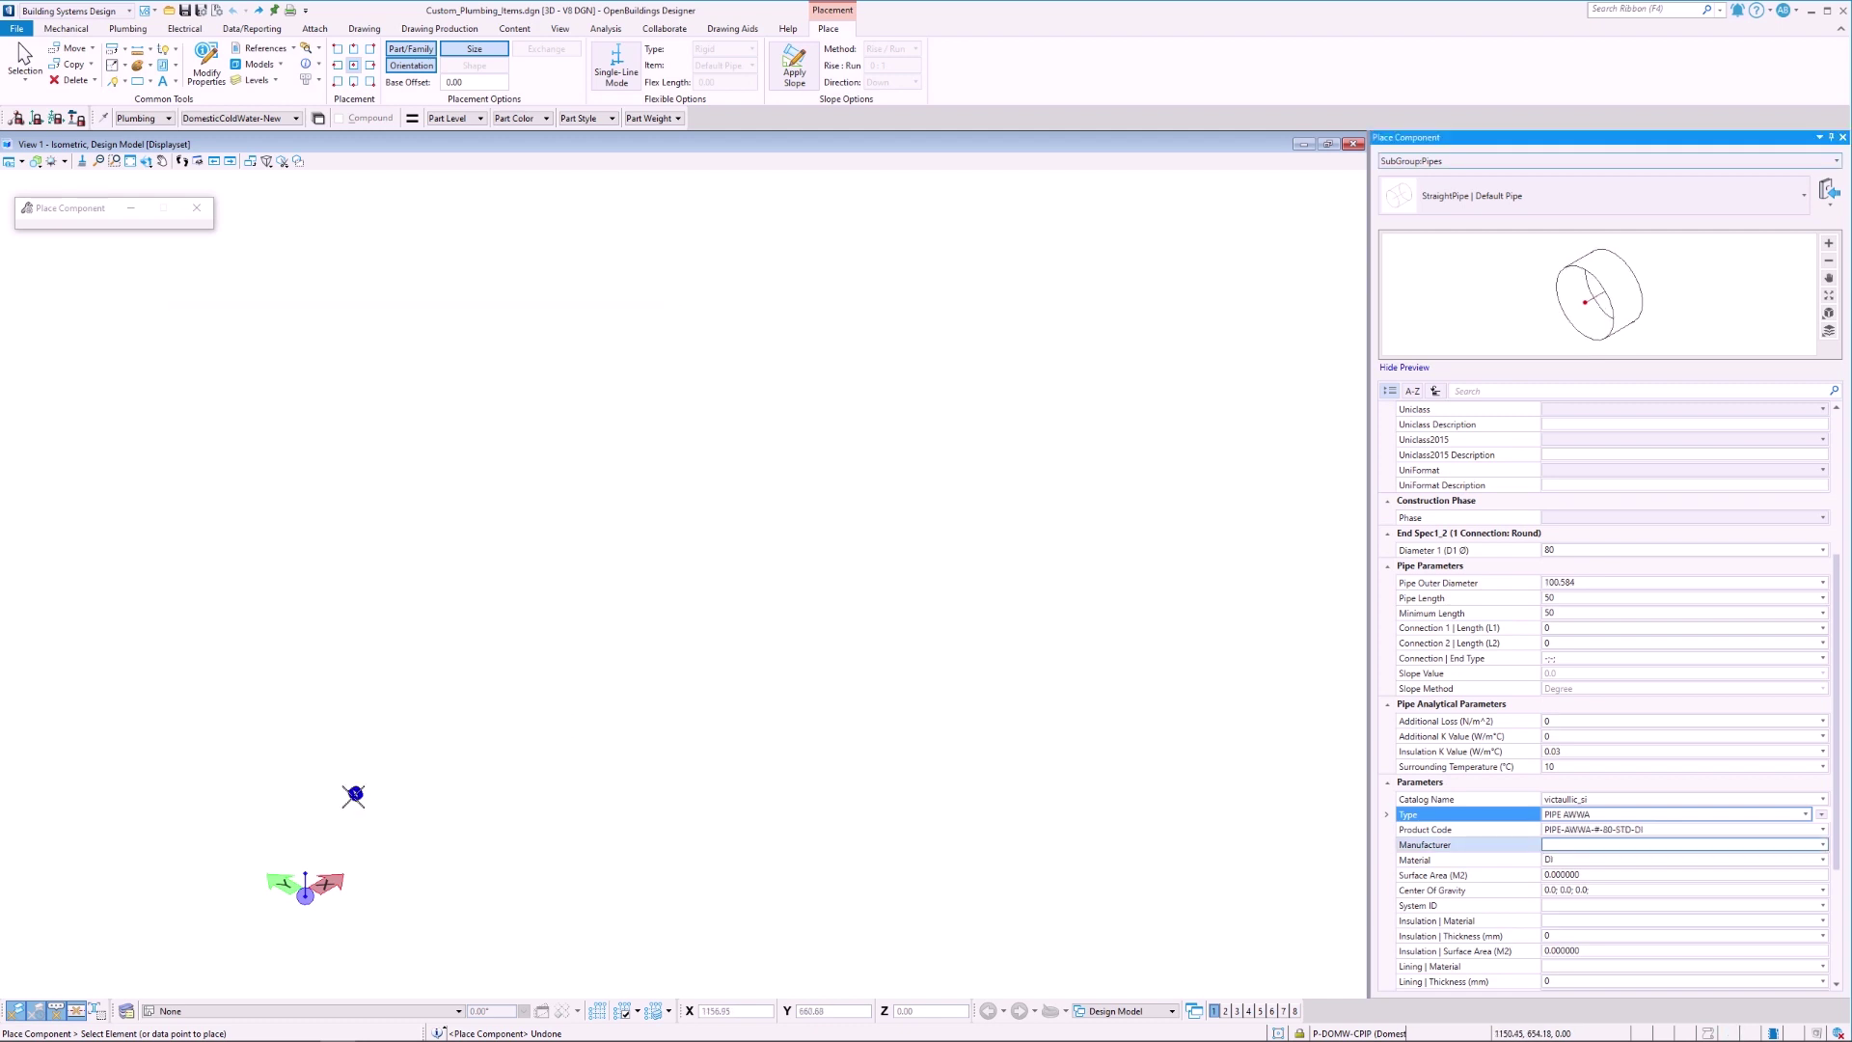
click(338, 823)
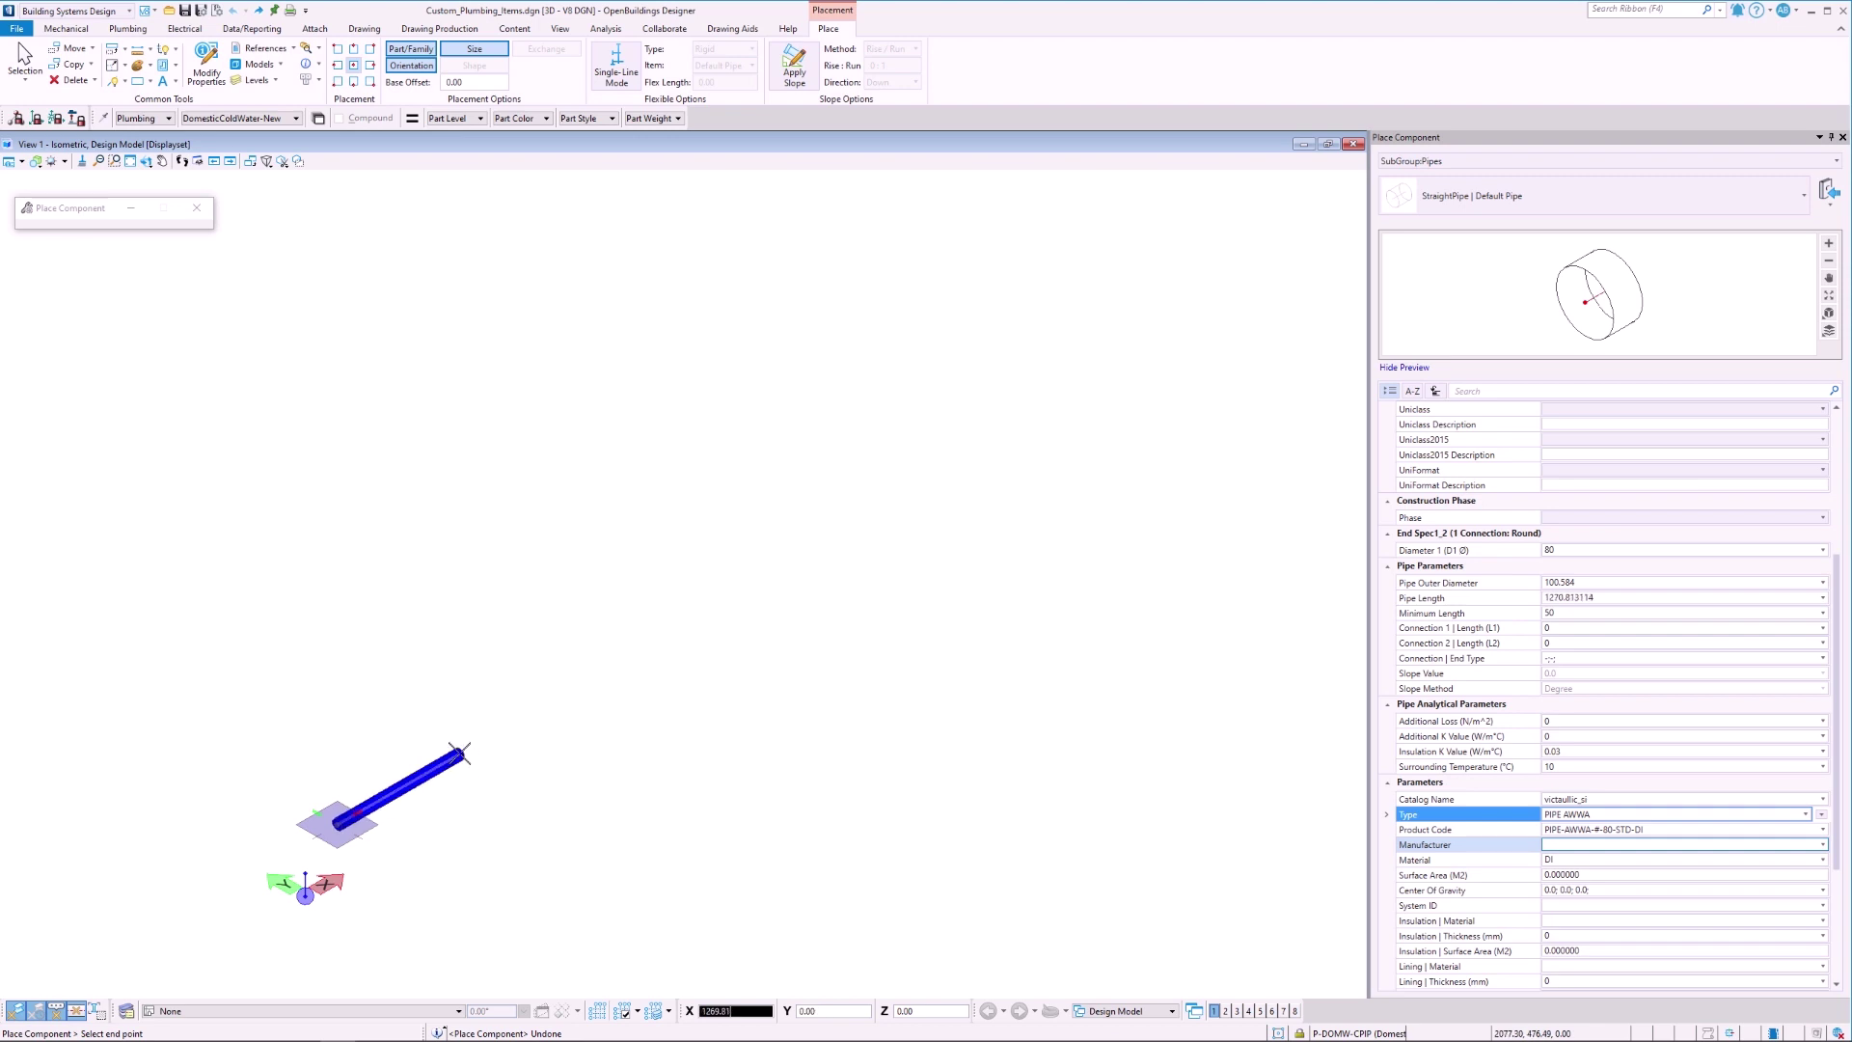
click(459, 754)
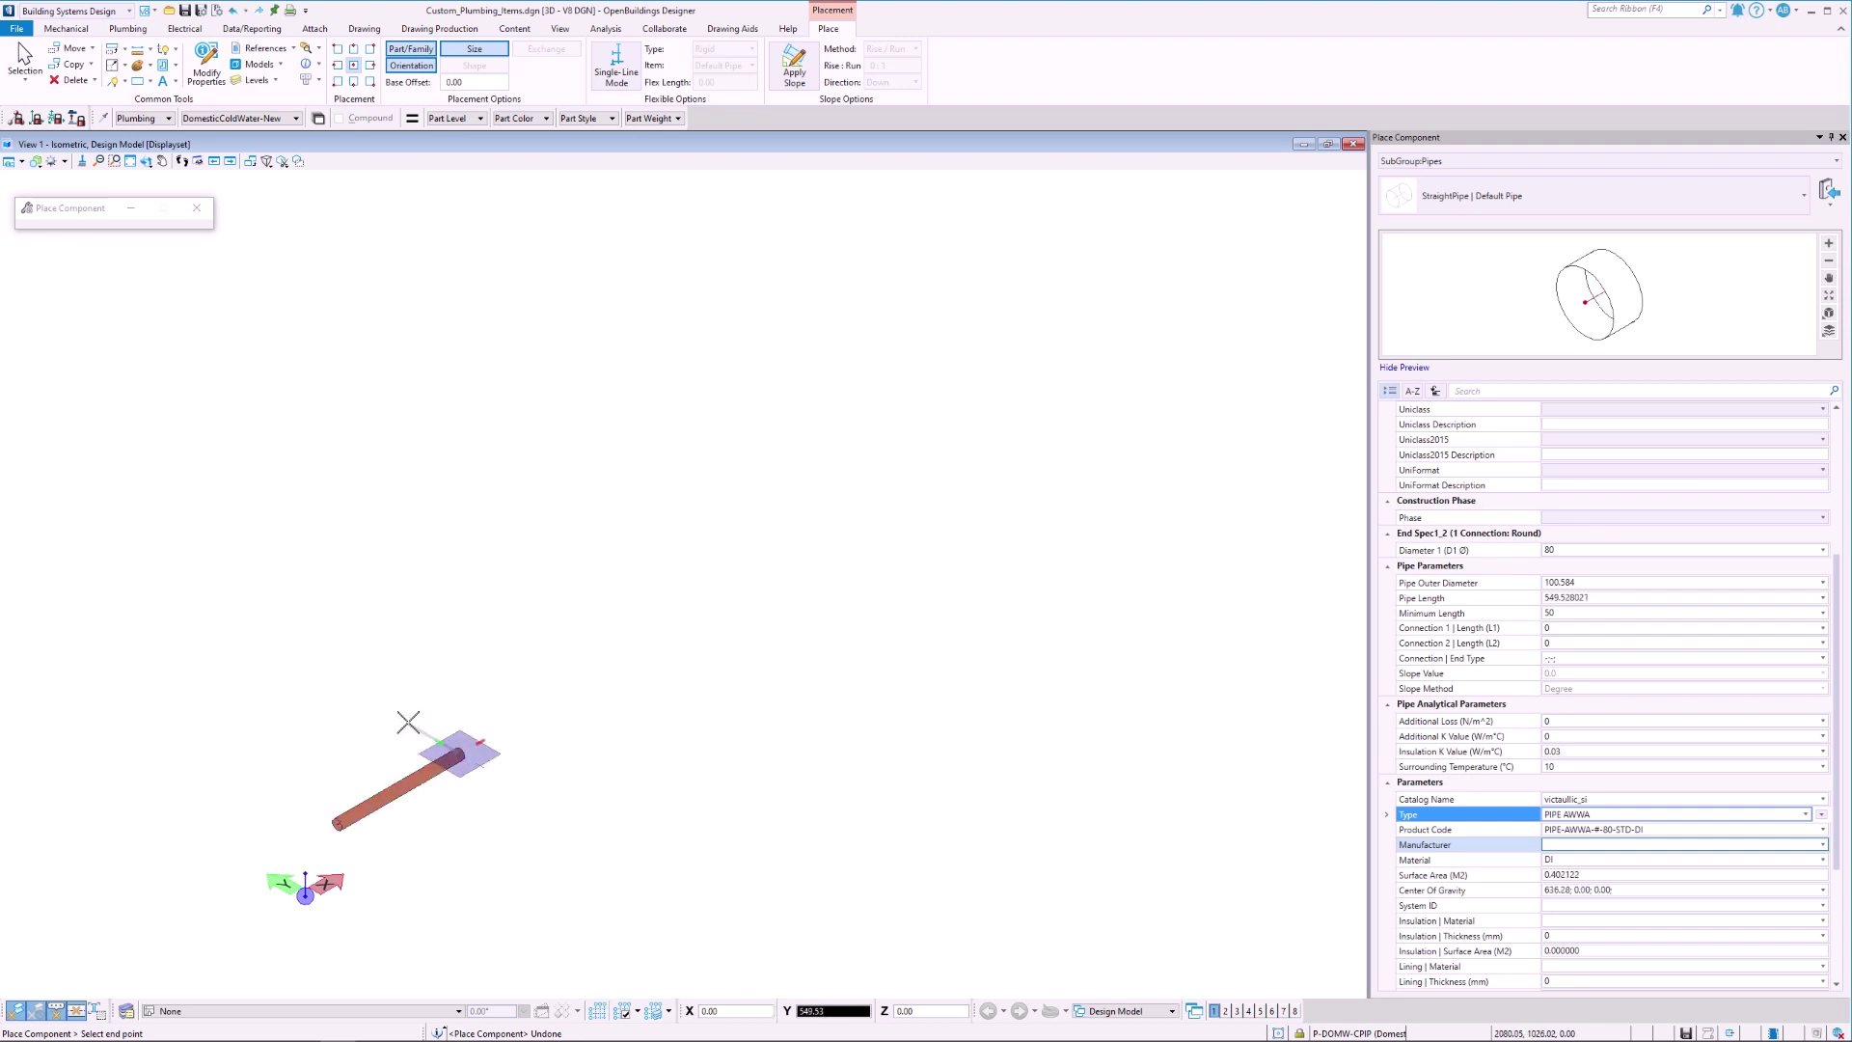
click(417, 719)
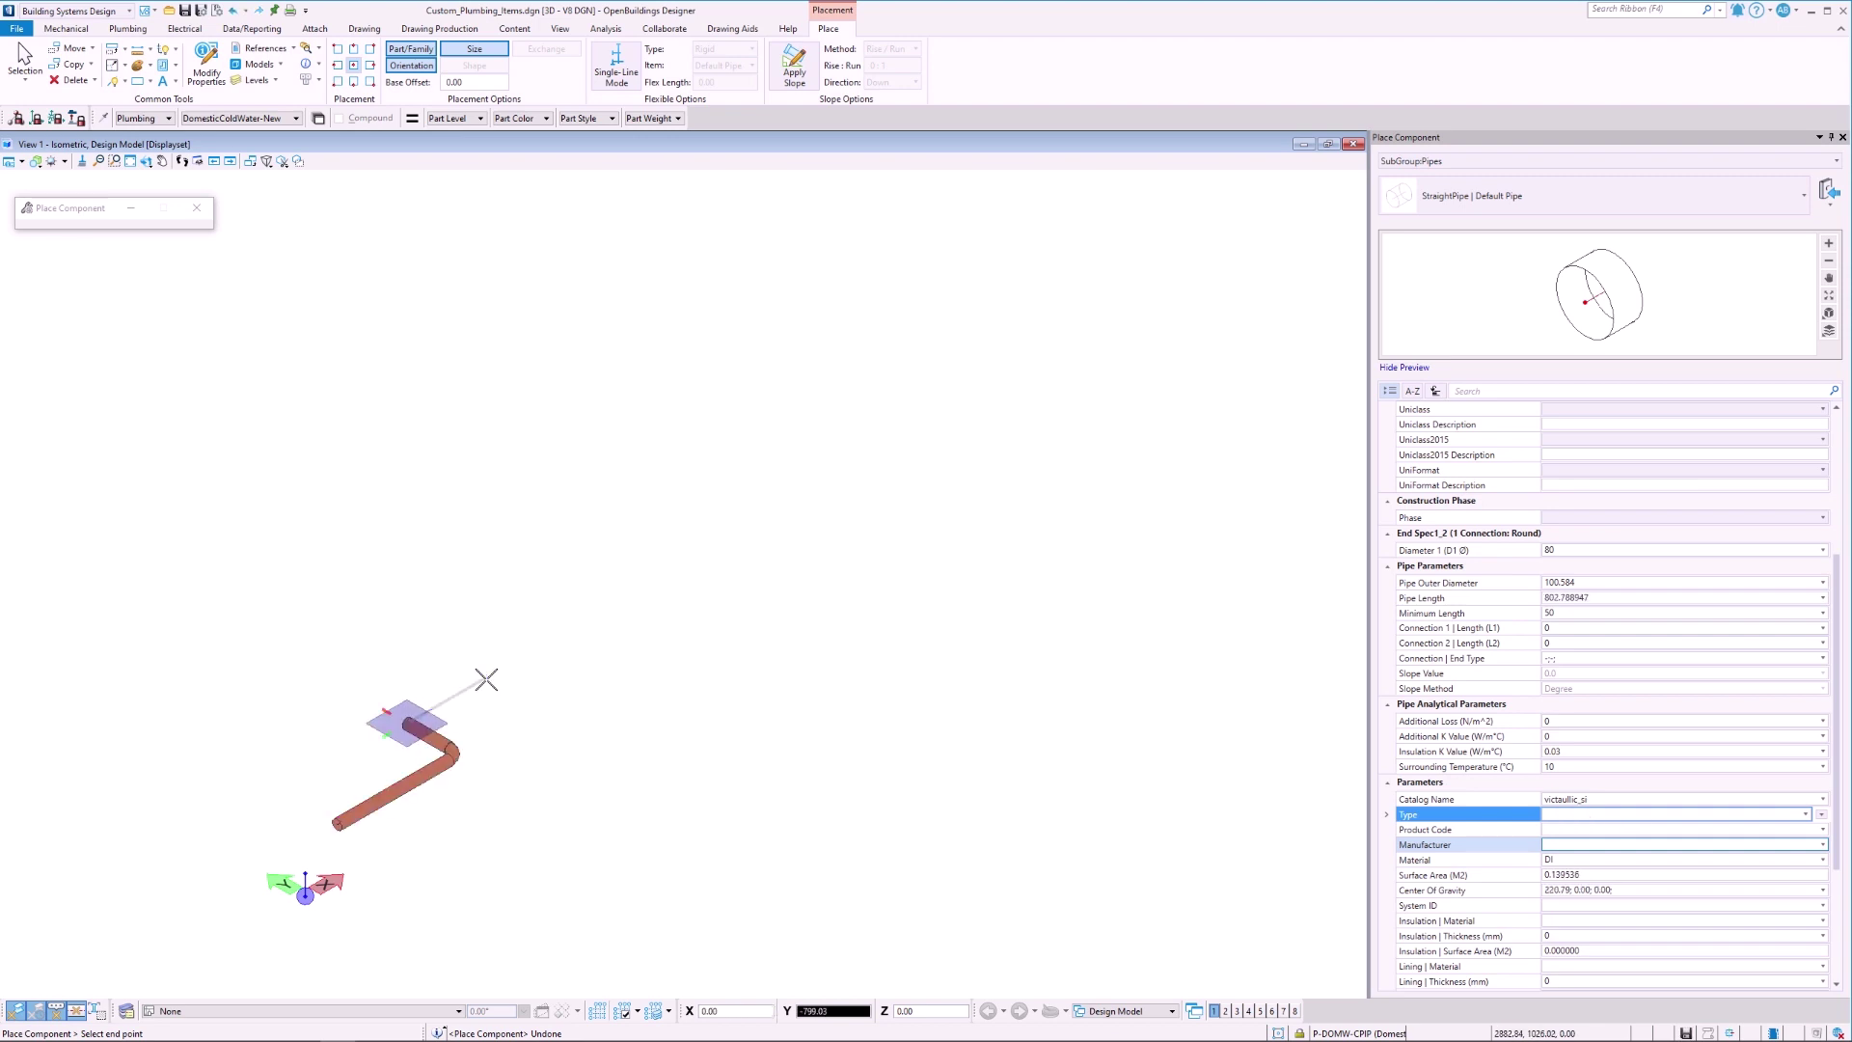
click(486, 675)
right_click(489, 676)
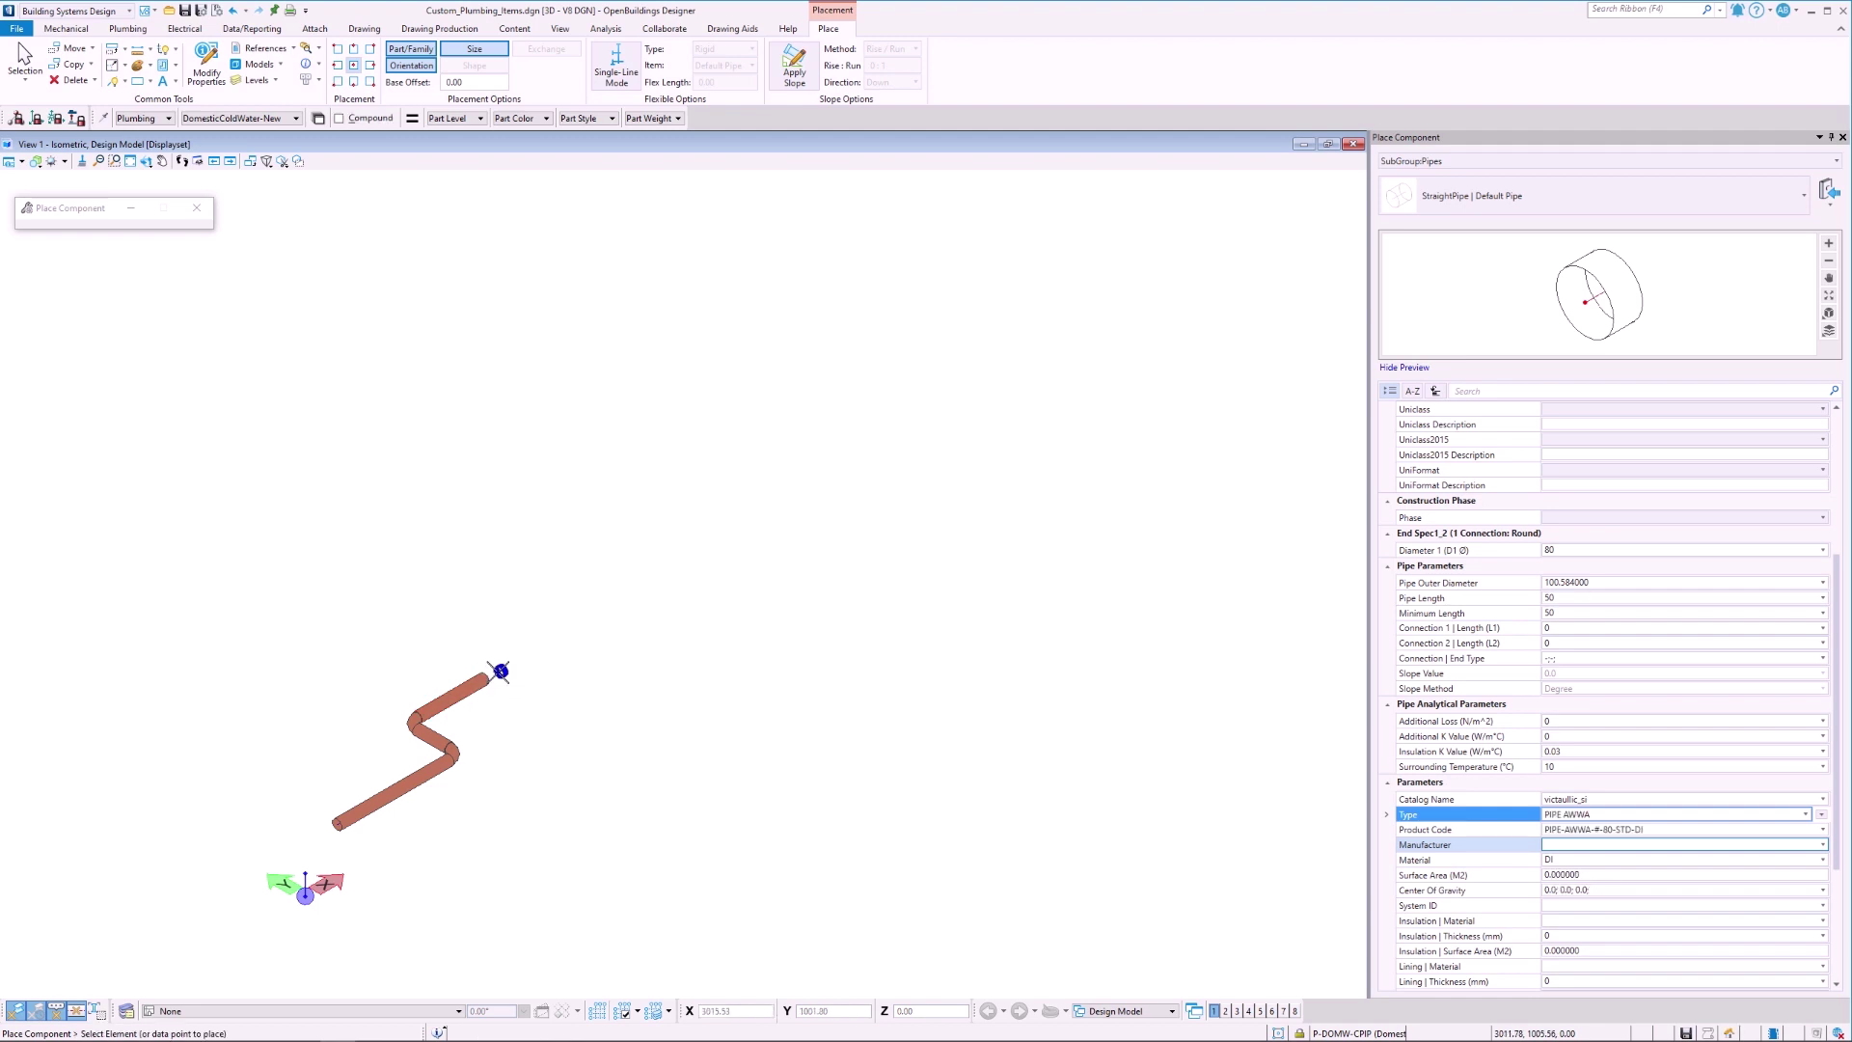
click(131, 161)
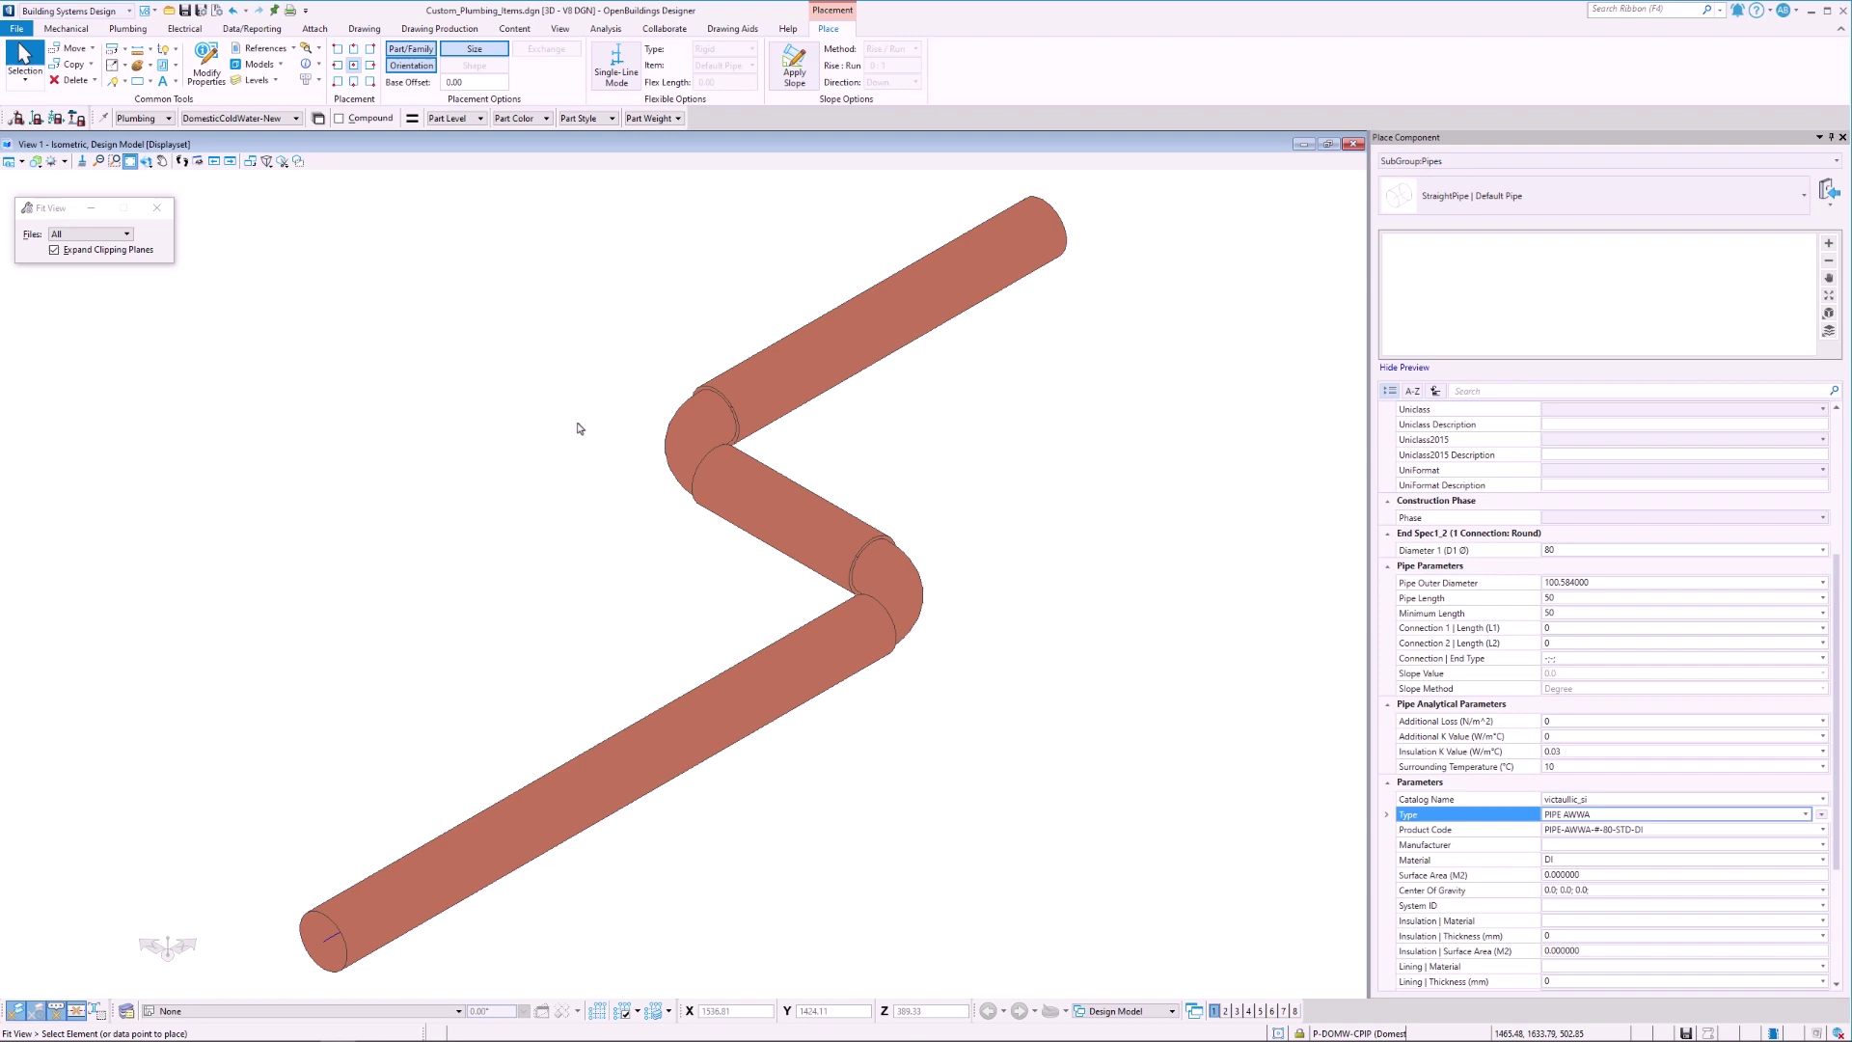
End pipe placement and scroll the Access ELBOW table right to the ENDTYPE column.
key(Escape)
key(alt+Tab)
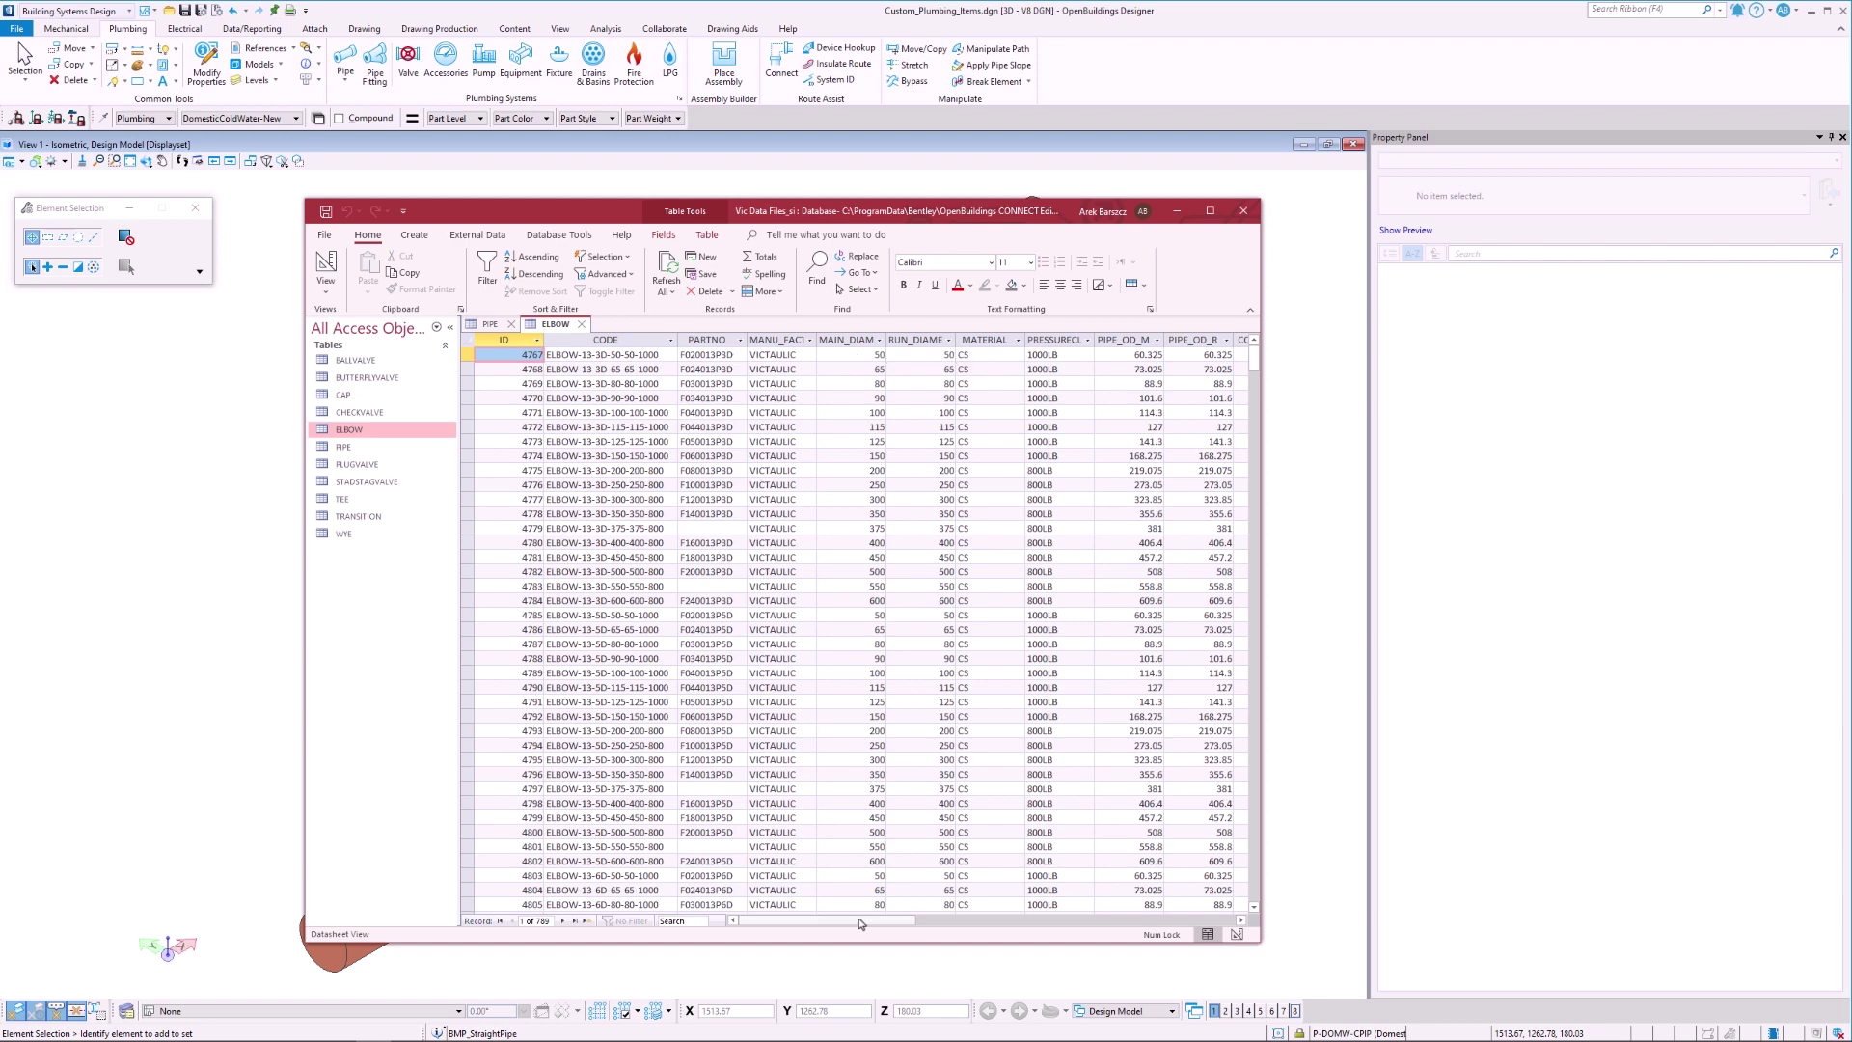
drag(872, 924, 995, 926)
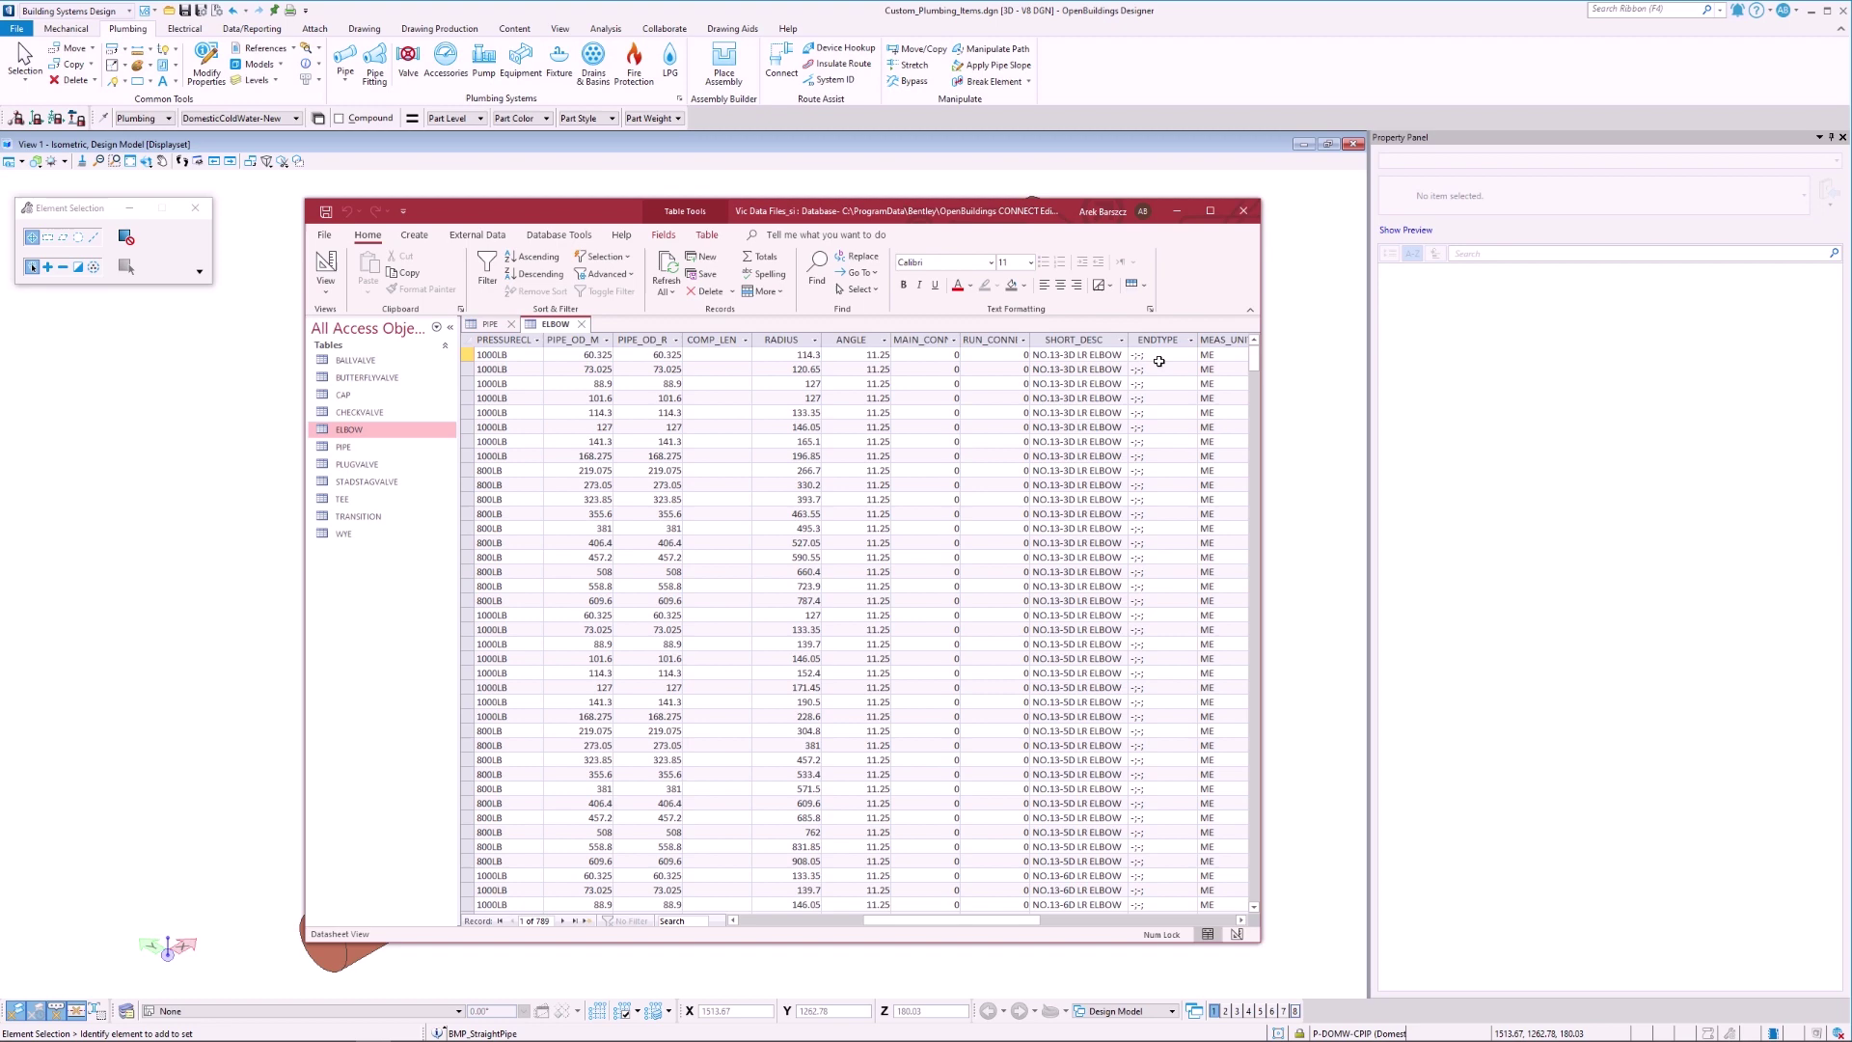
Draw a four-point zig-zag pipe run with fl-10;fl-10 end types left of the first run.
click(1177, 210)
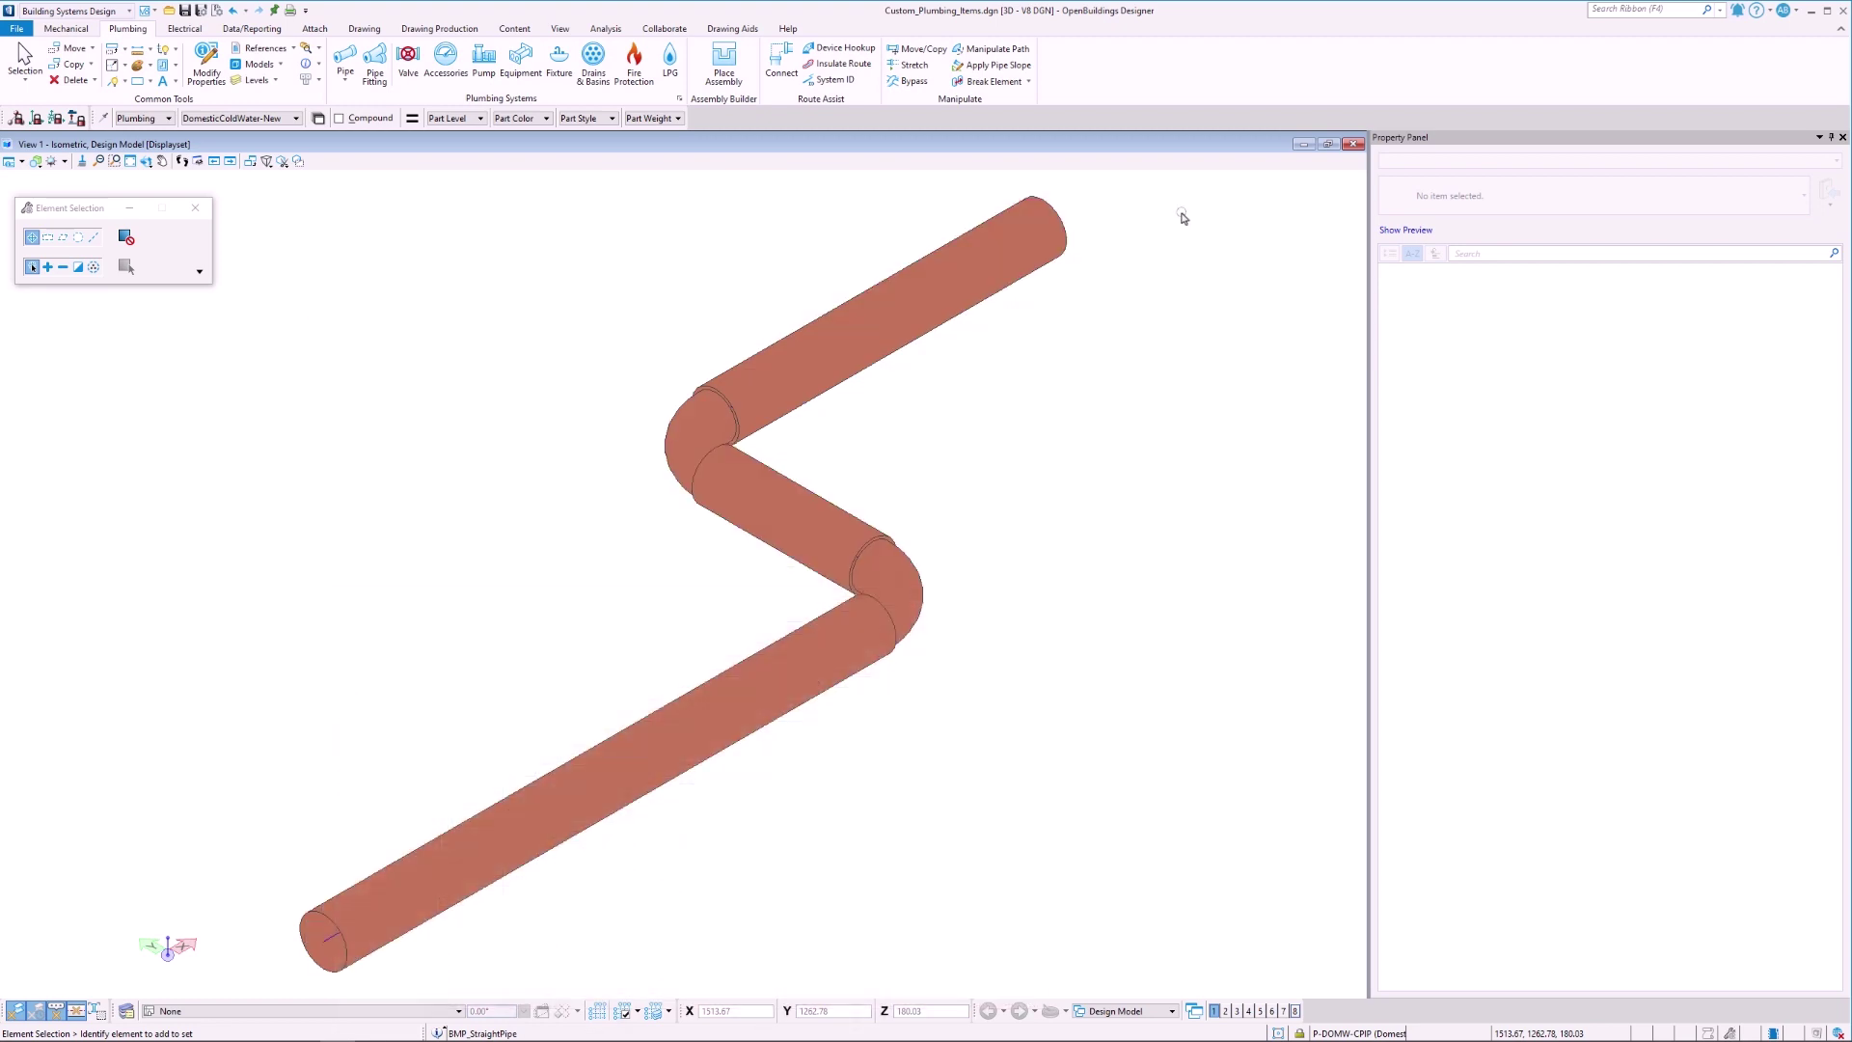
click(342, 58)
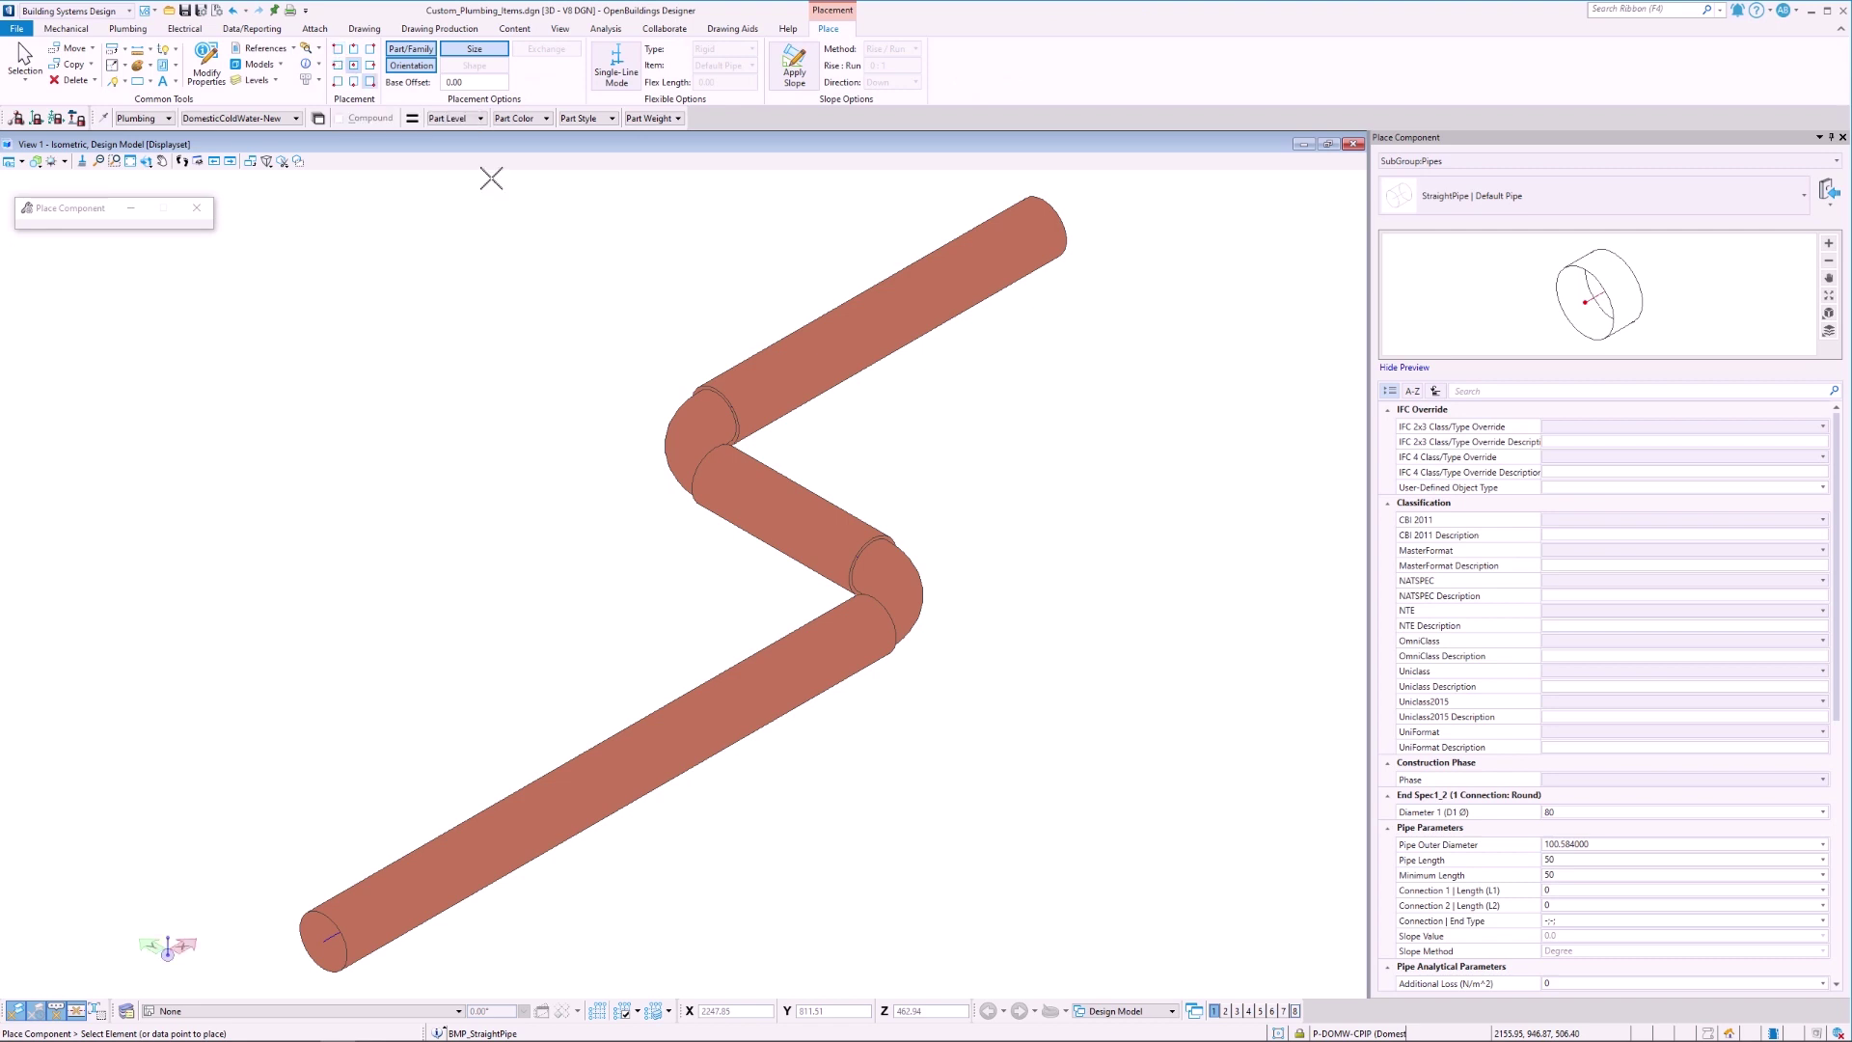
click(1547, 923)
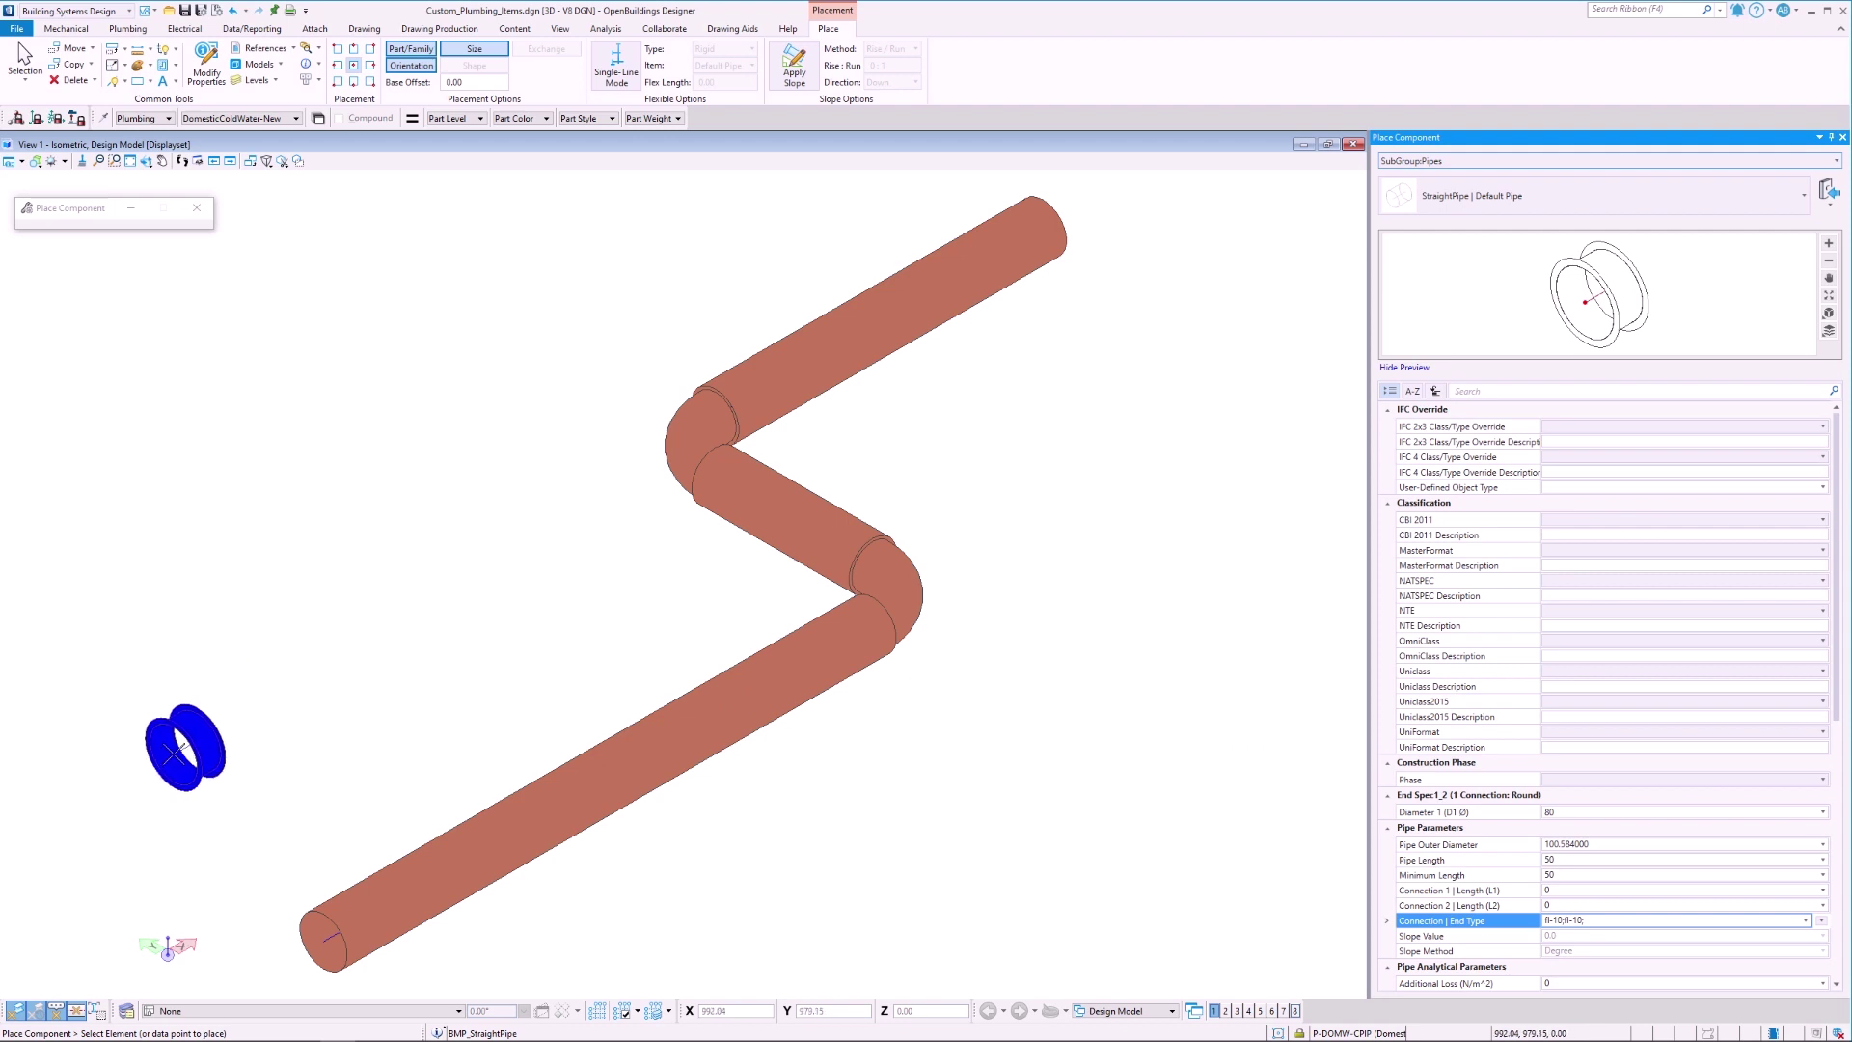
click(176, 751)
click(439, 591)
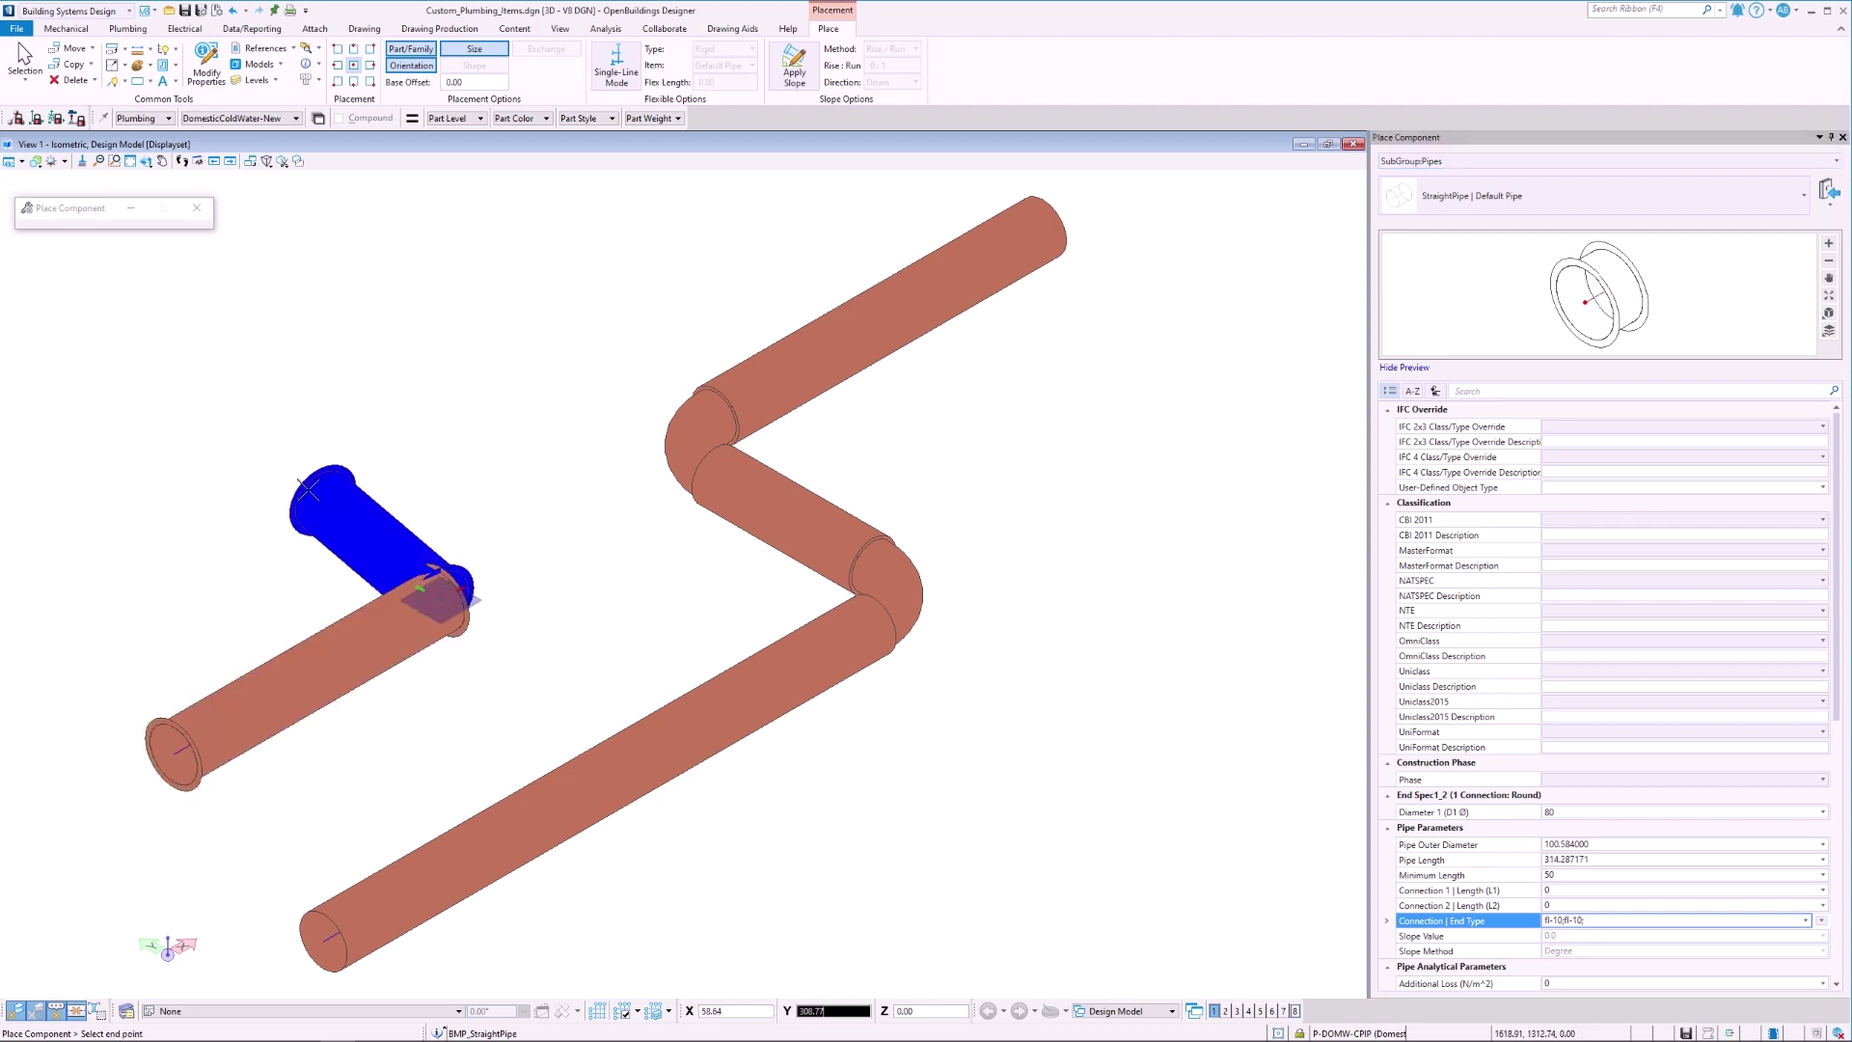
click(197, 451)
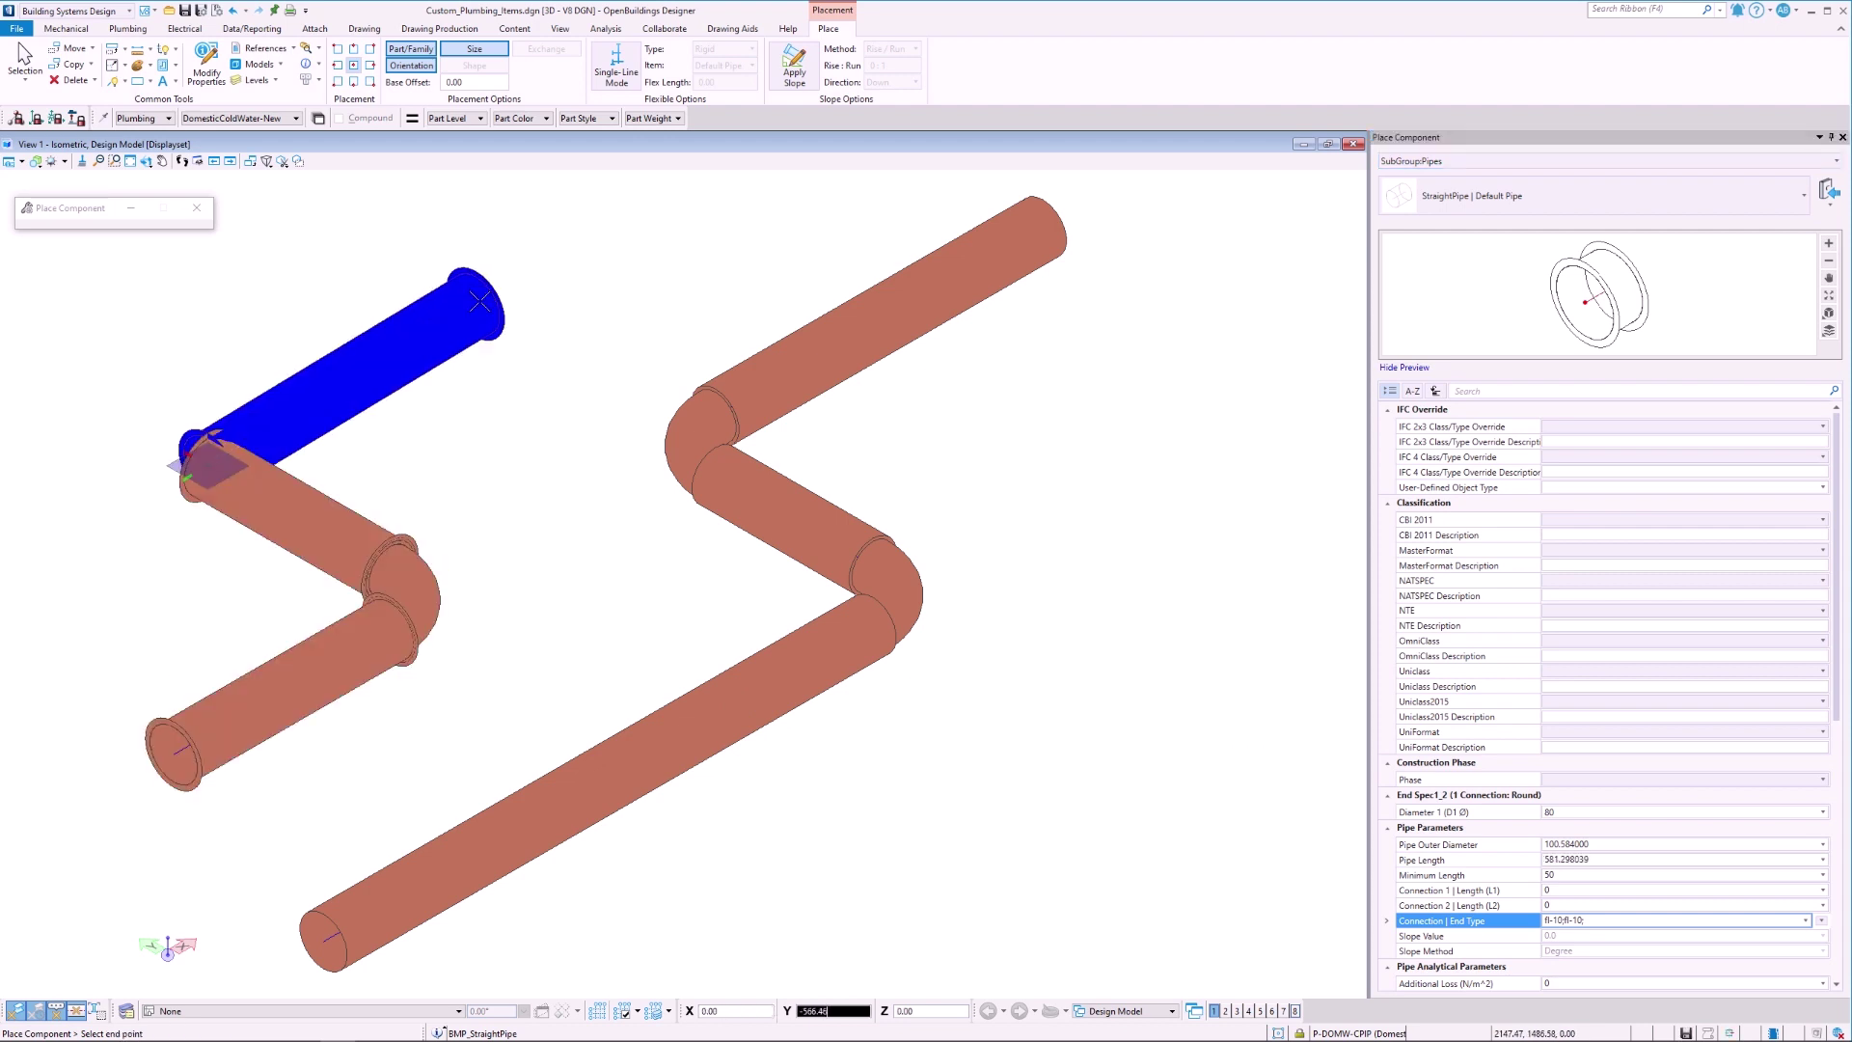
click(480, 309)
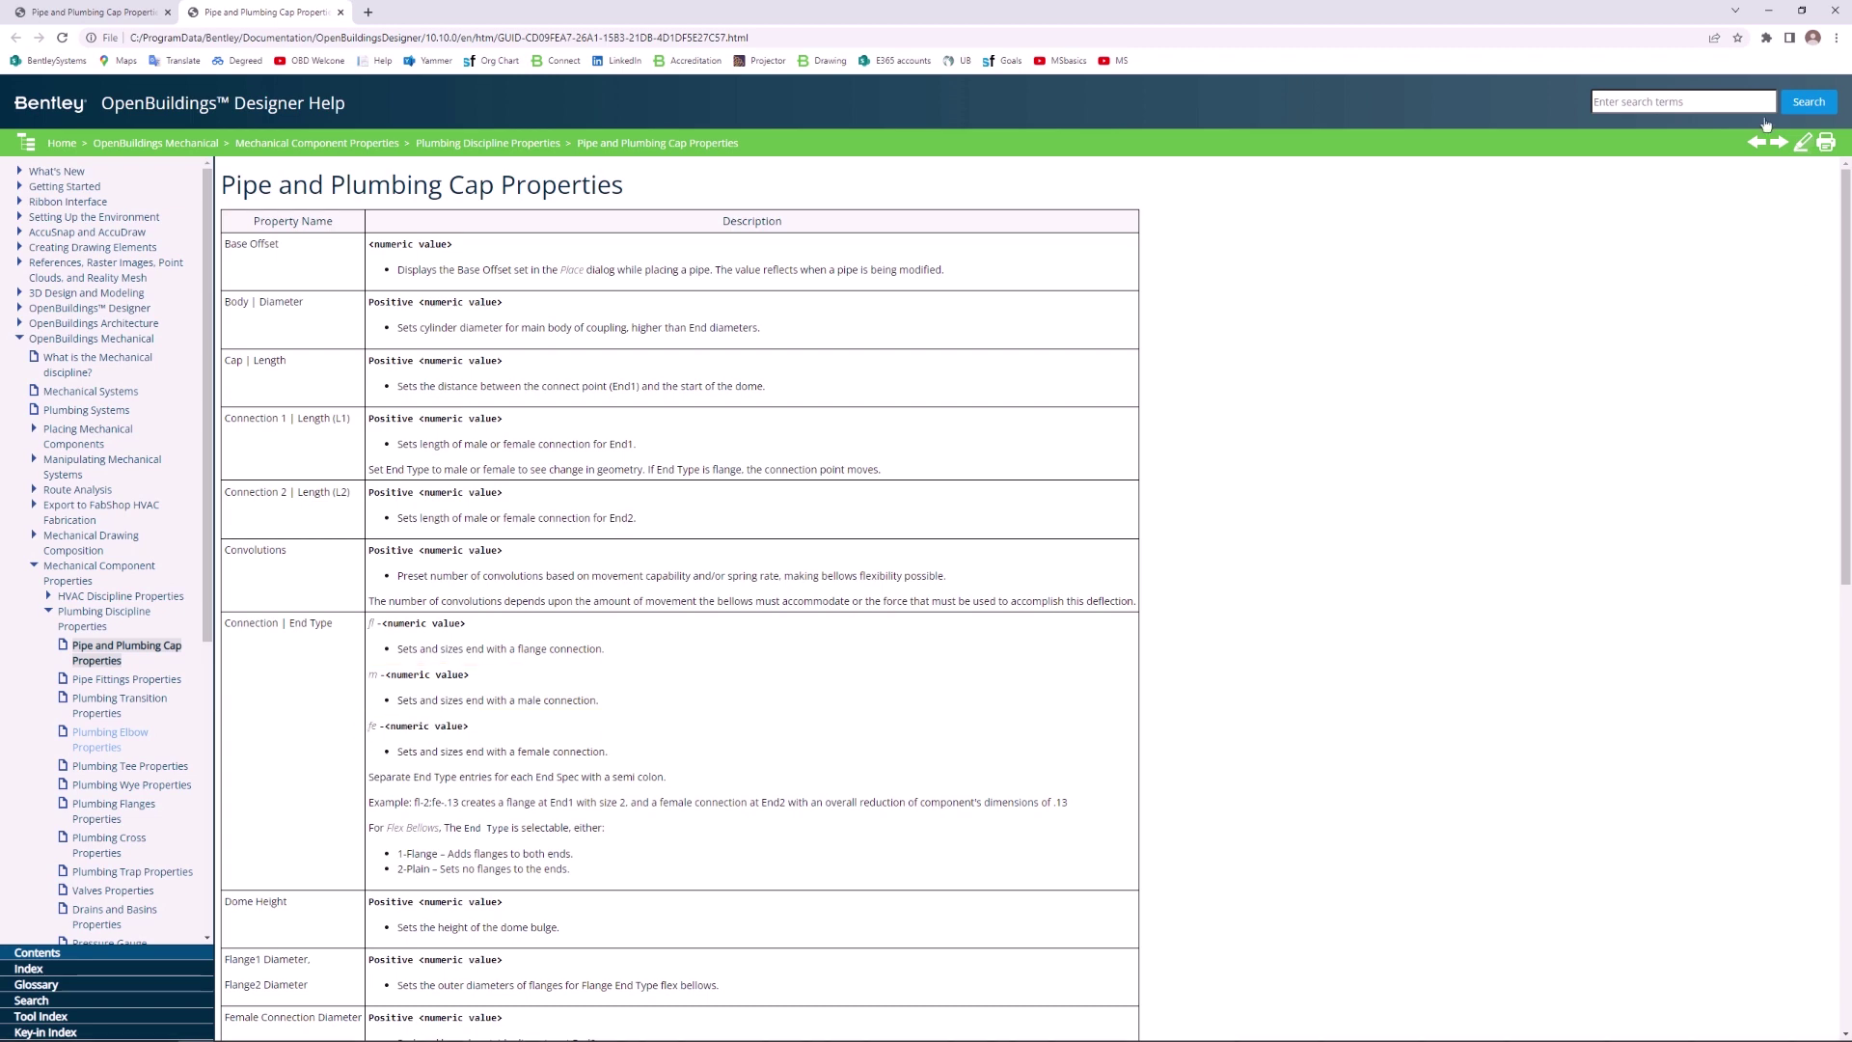
Minimize the help browser to return to the pipe model.
click(1771, 12)
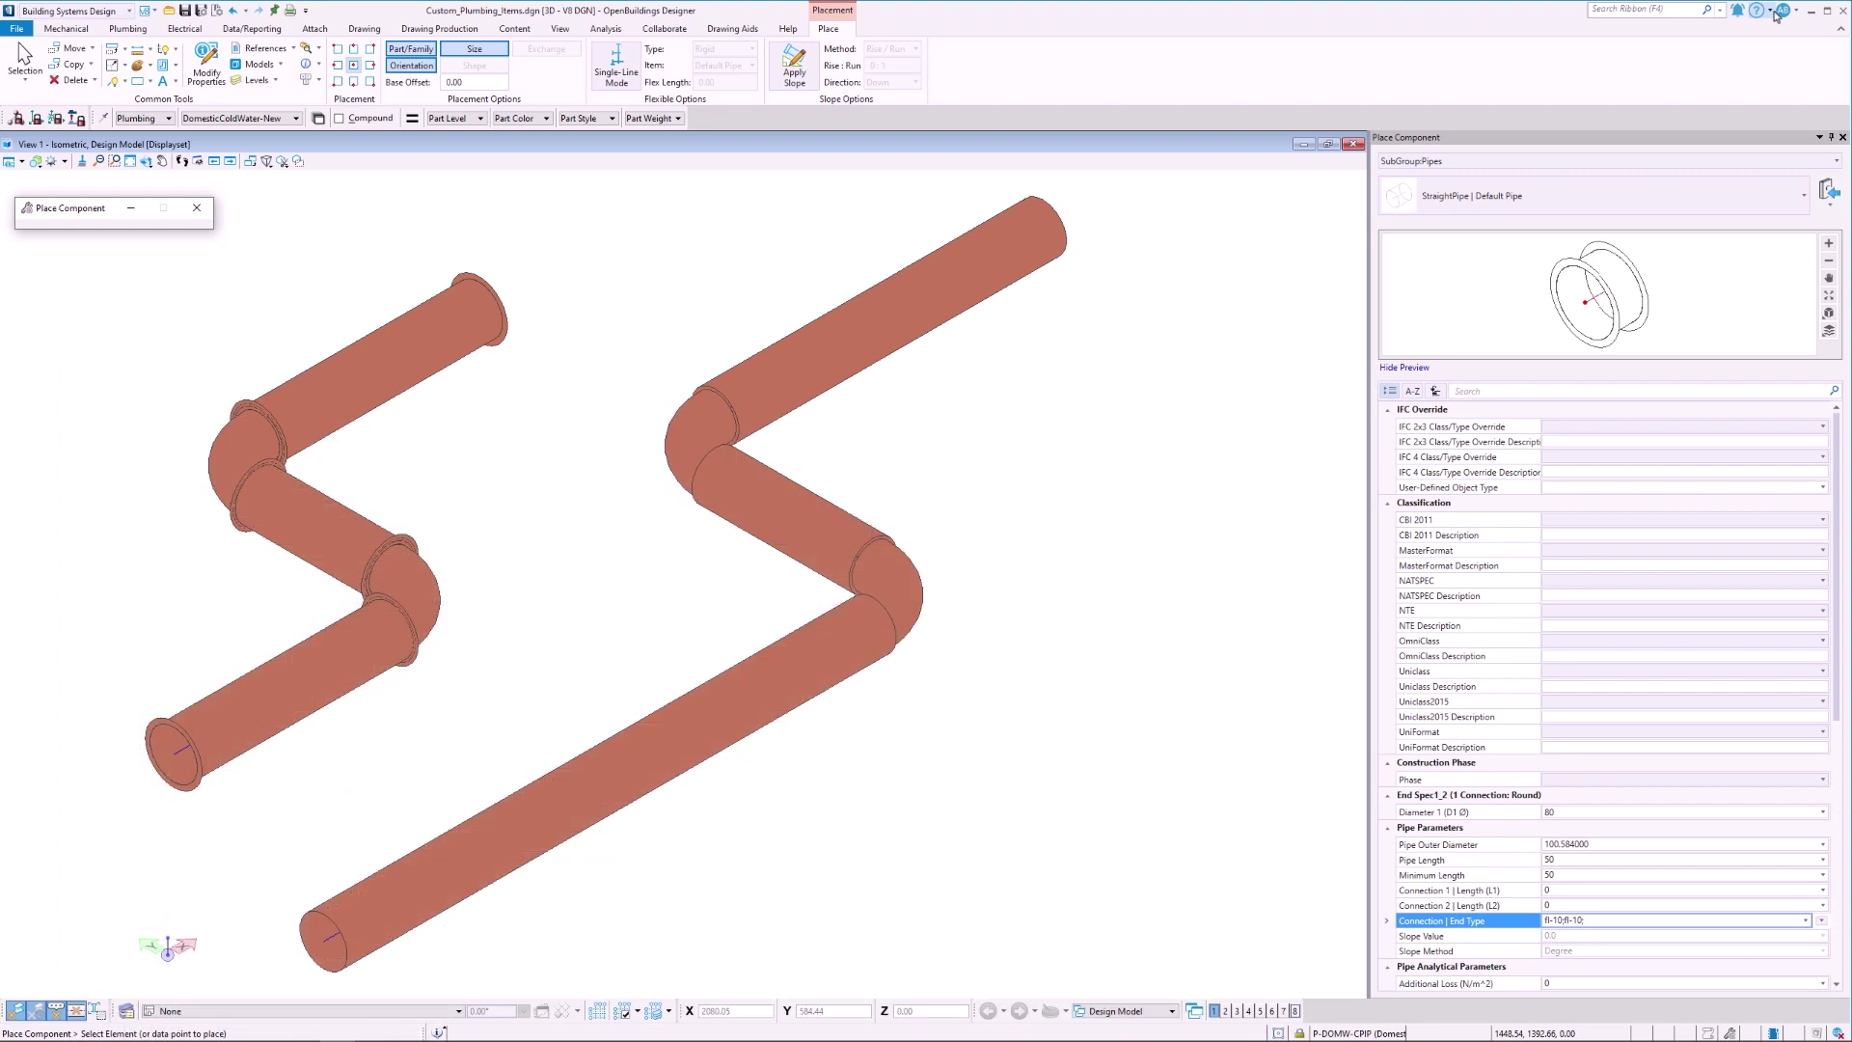
Place and rotate a default 90° elbow fitting (50 diameter) beside the pipe runs.
click(127, 28)
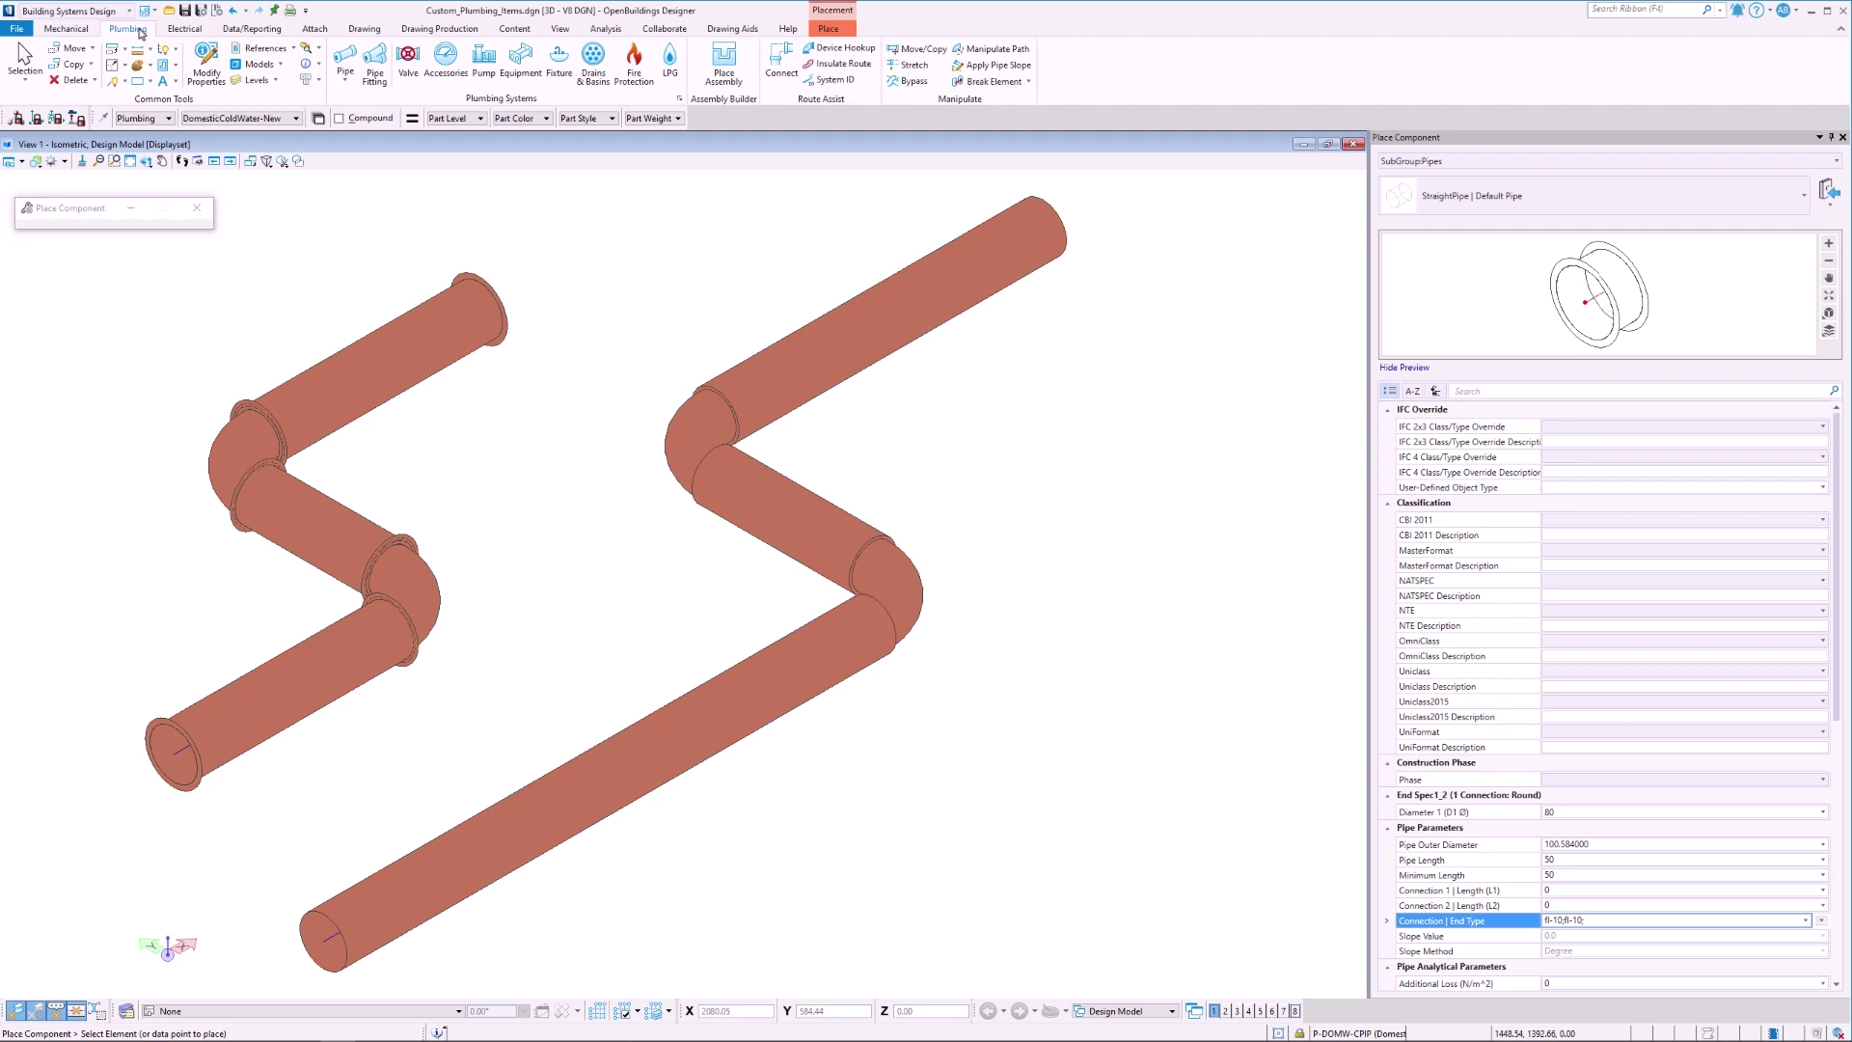
click(376, 66)
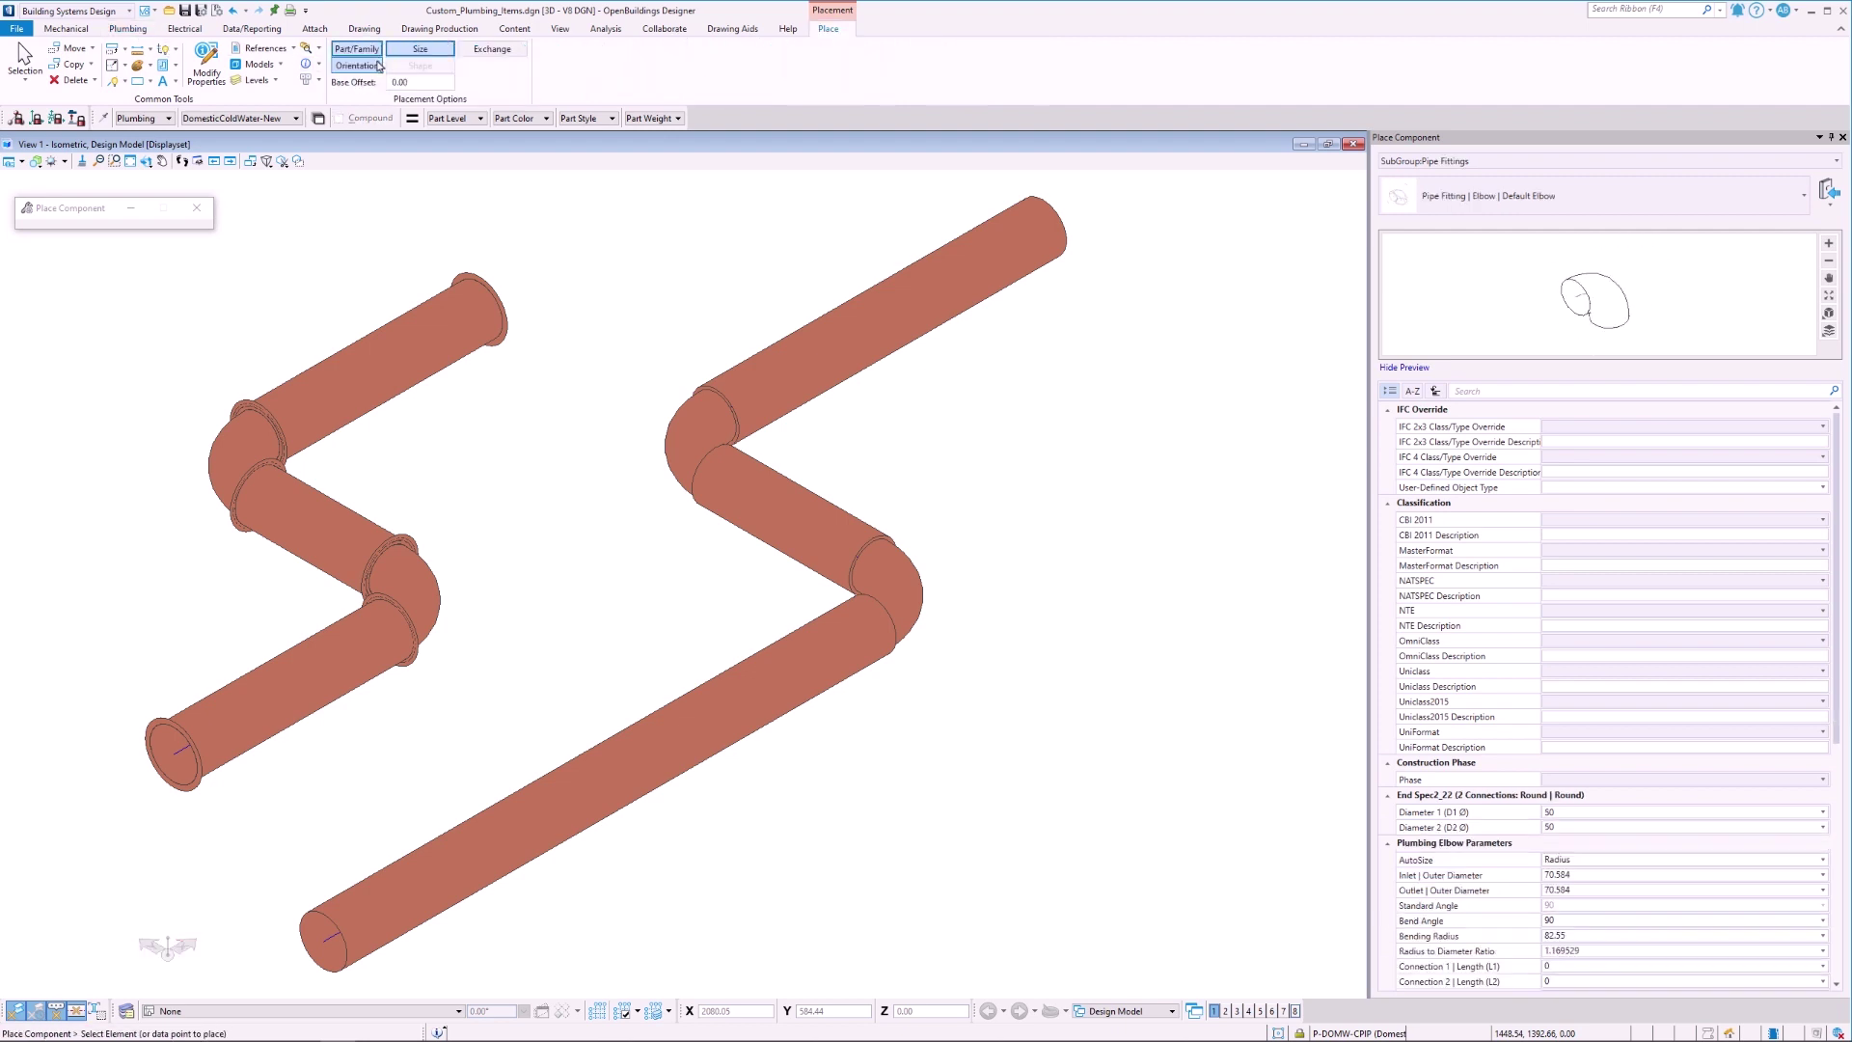
click(378, 65)
click(1009, 443)
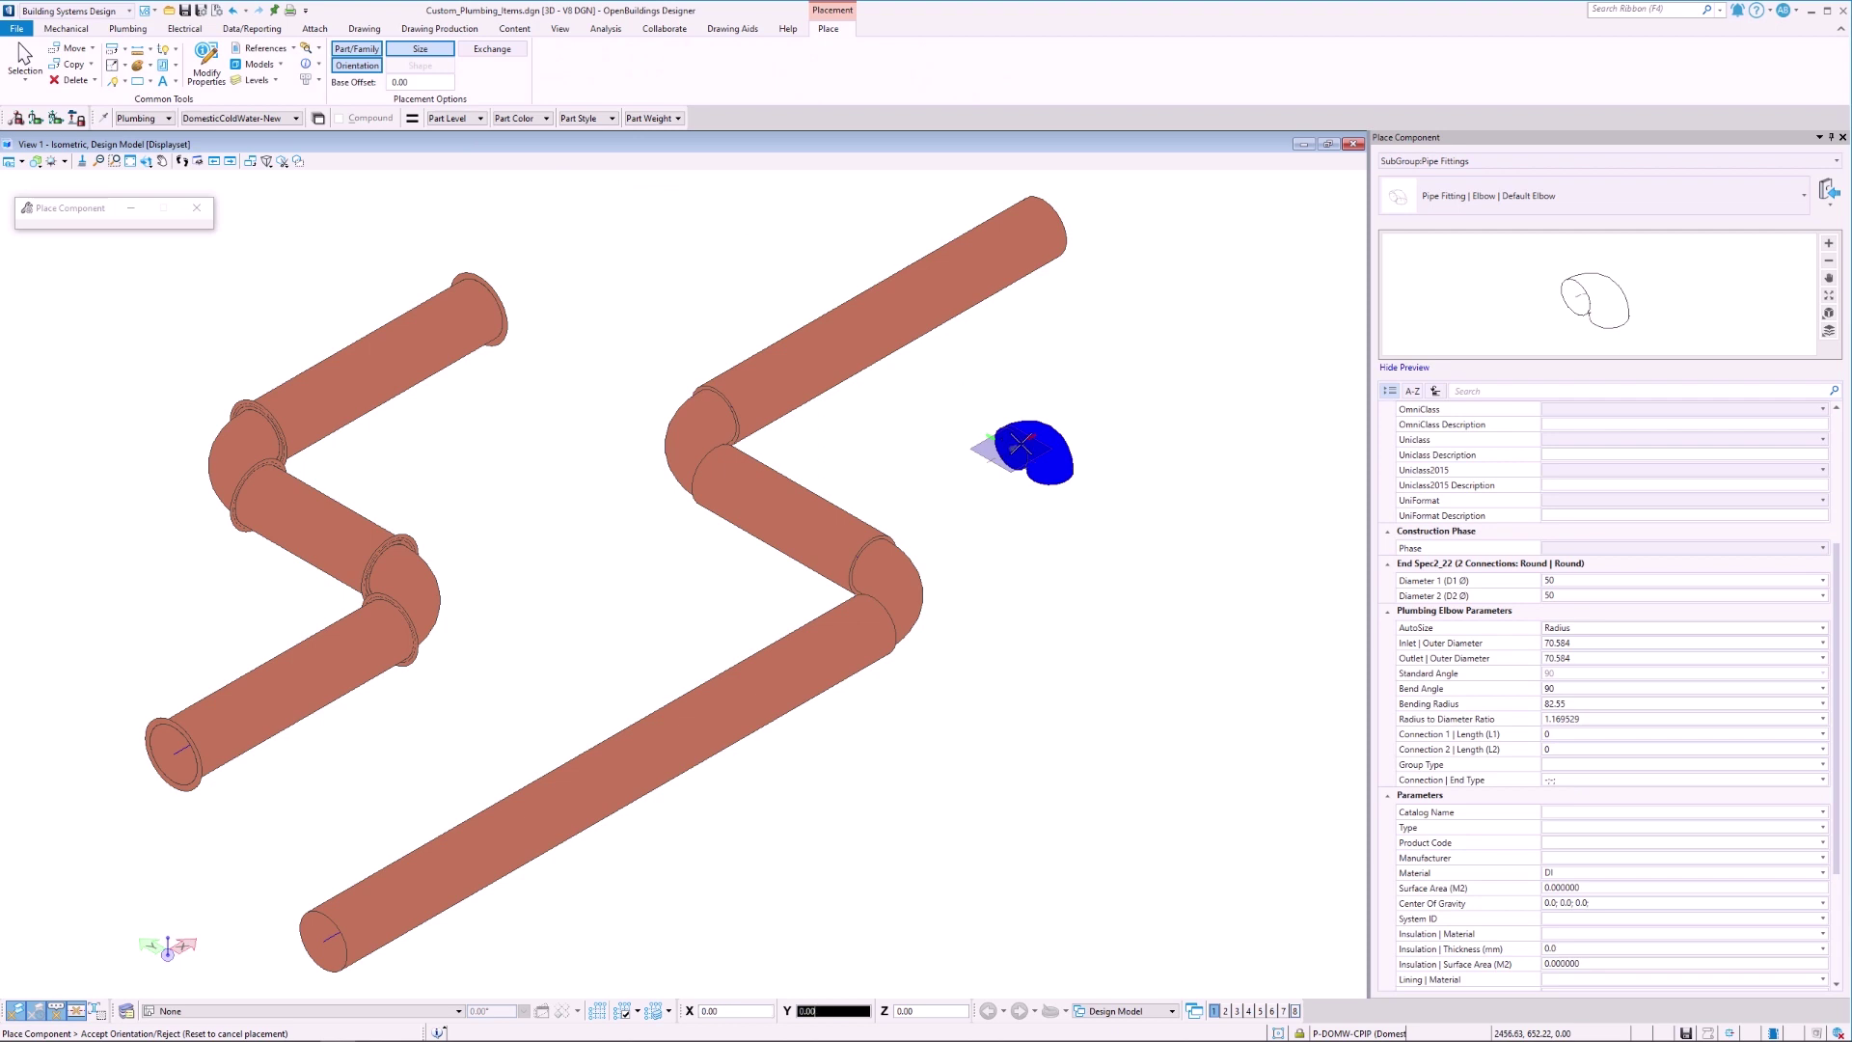
click(1067, 424)
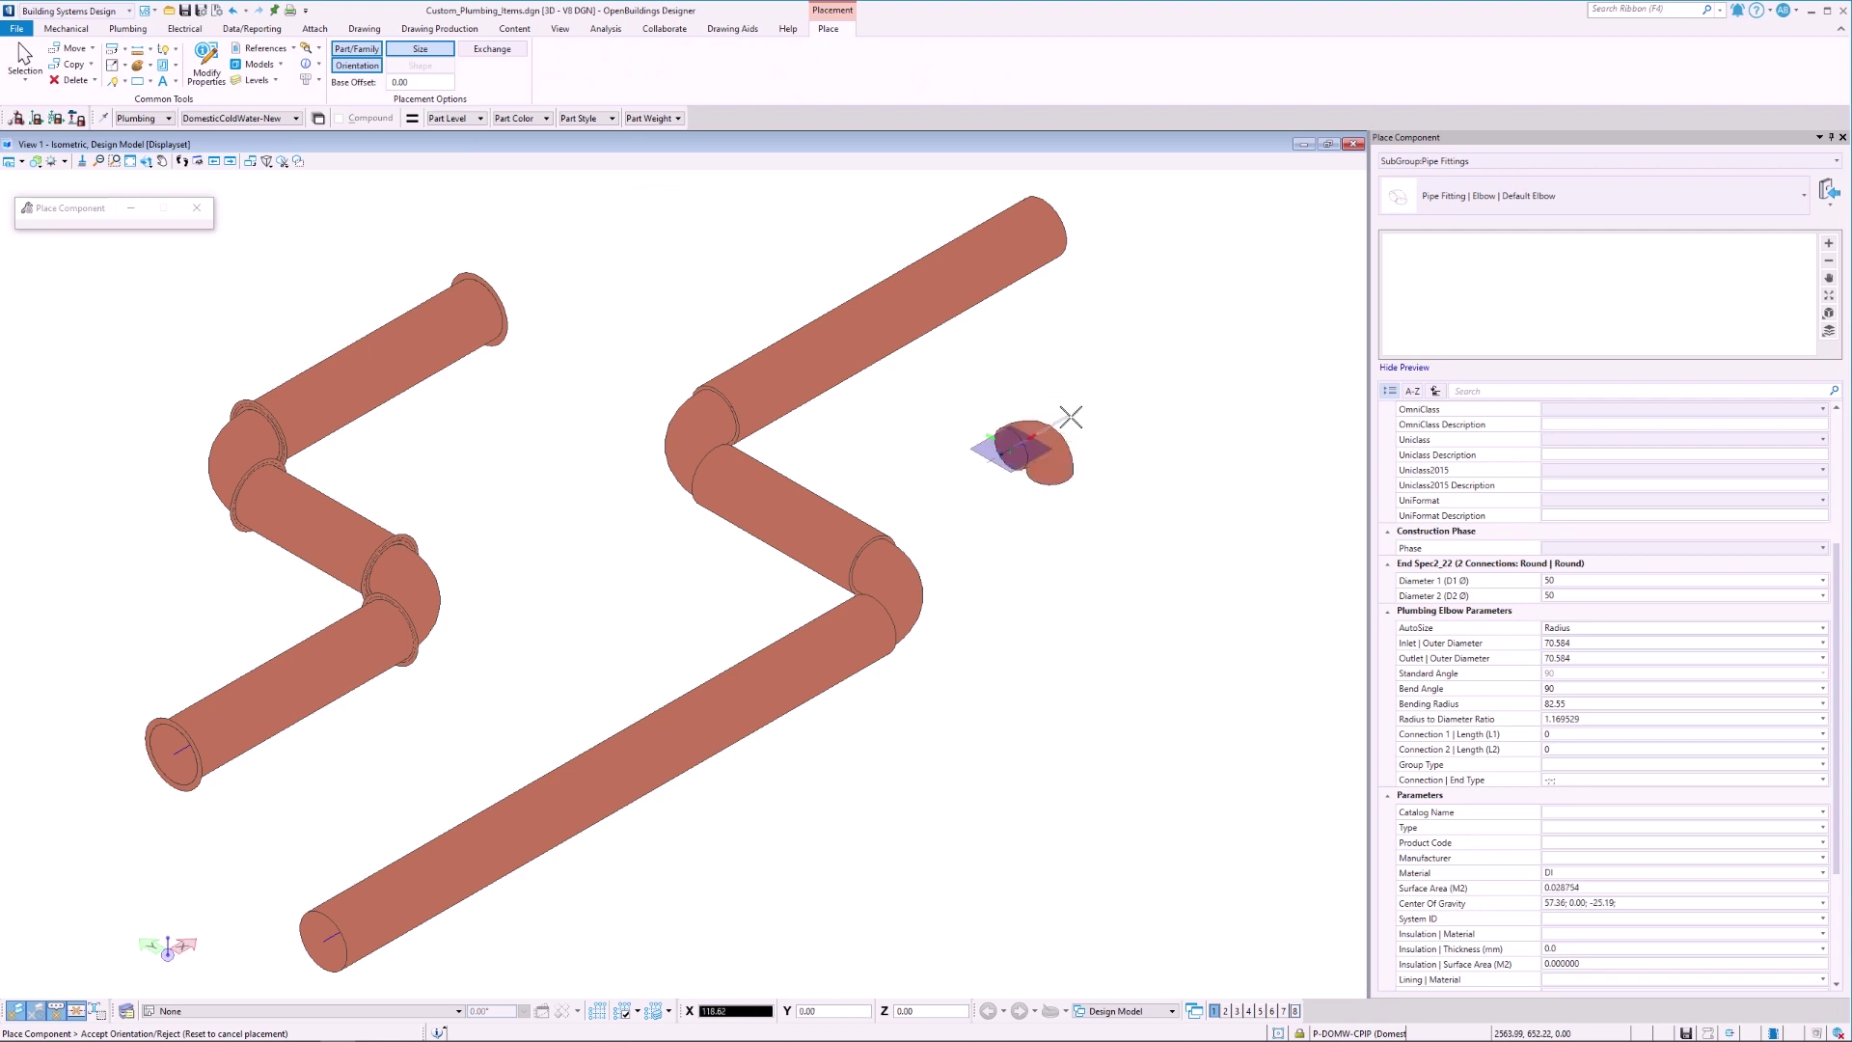
click(1071, 417)
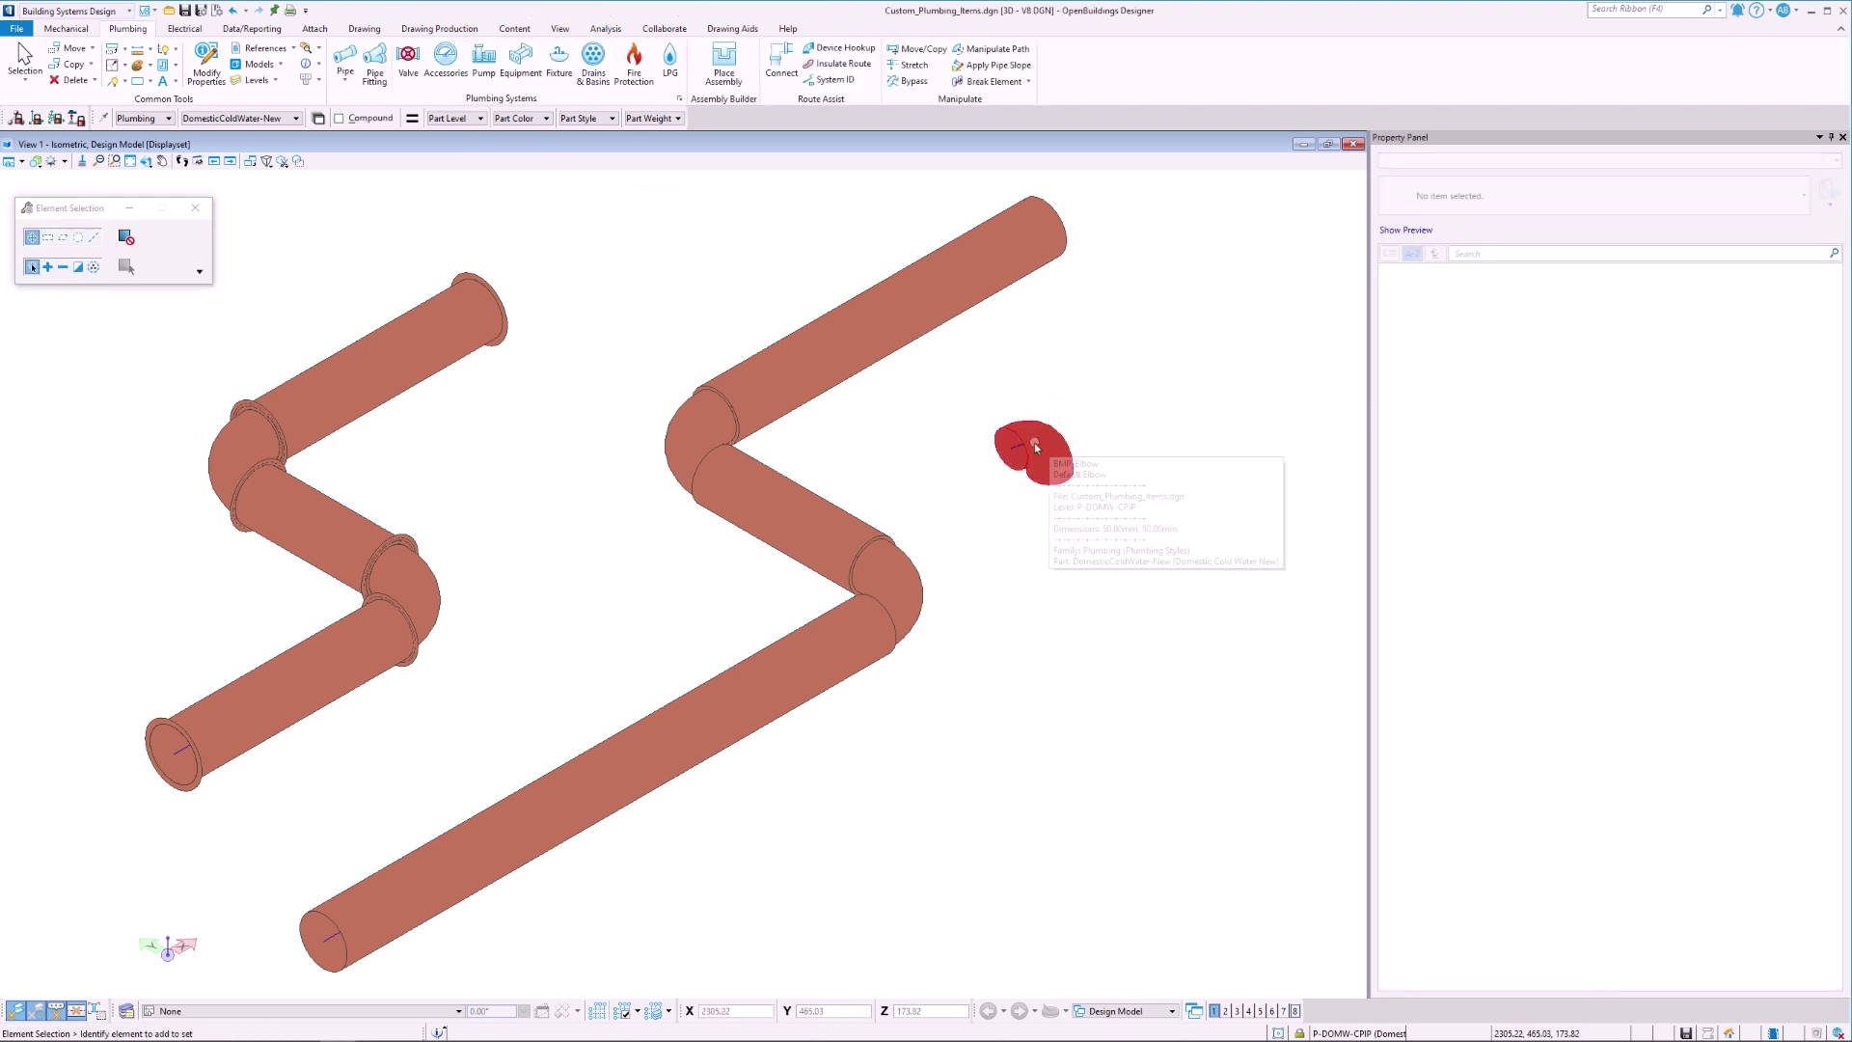
Modify the elbow, setting its Connection 1 and Connection 2 lengths to 15.
click(207, 65)
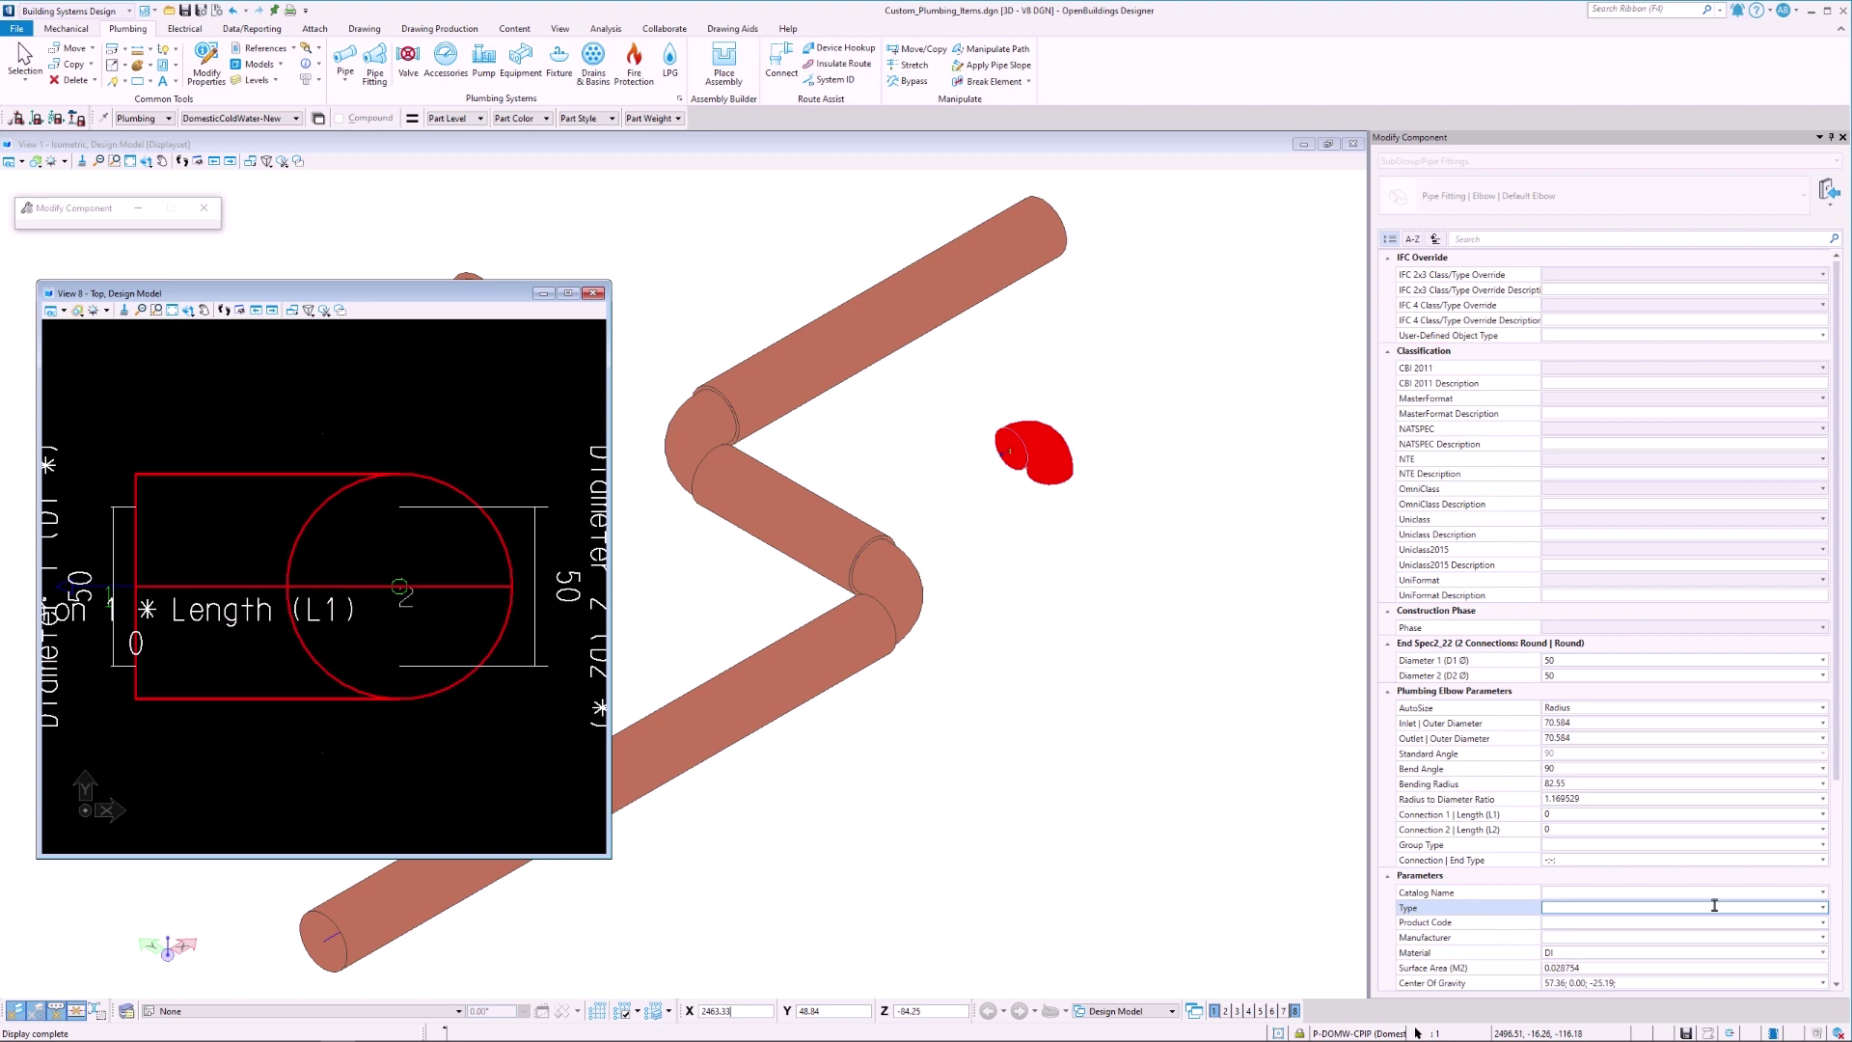
scroll(1714, 905, down, 4)
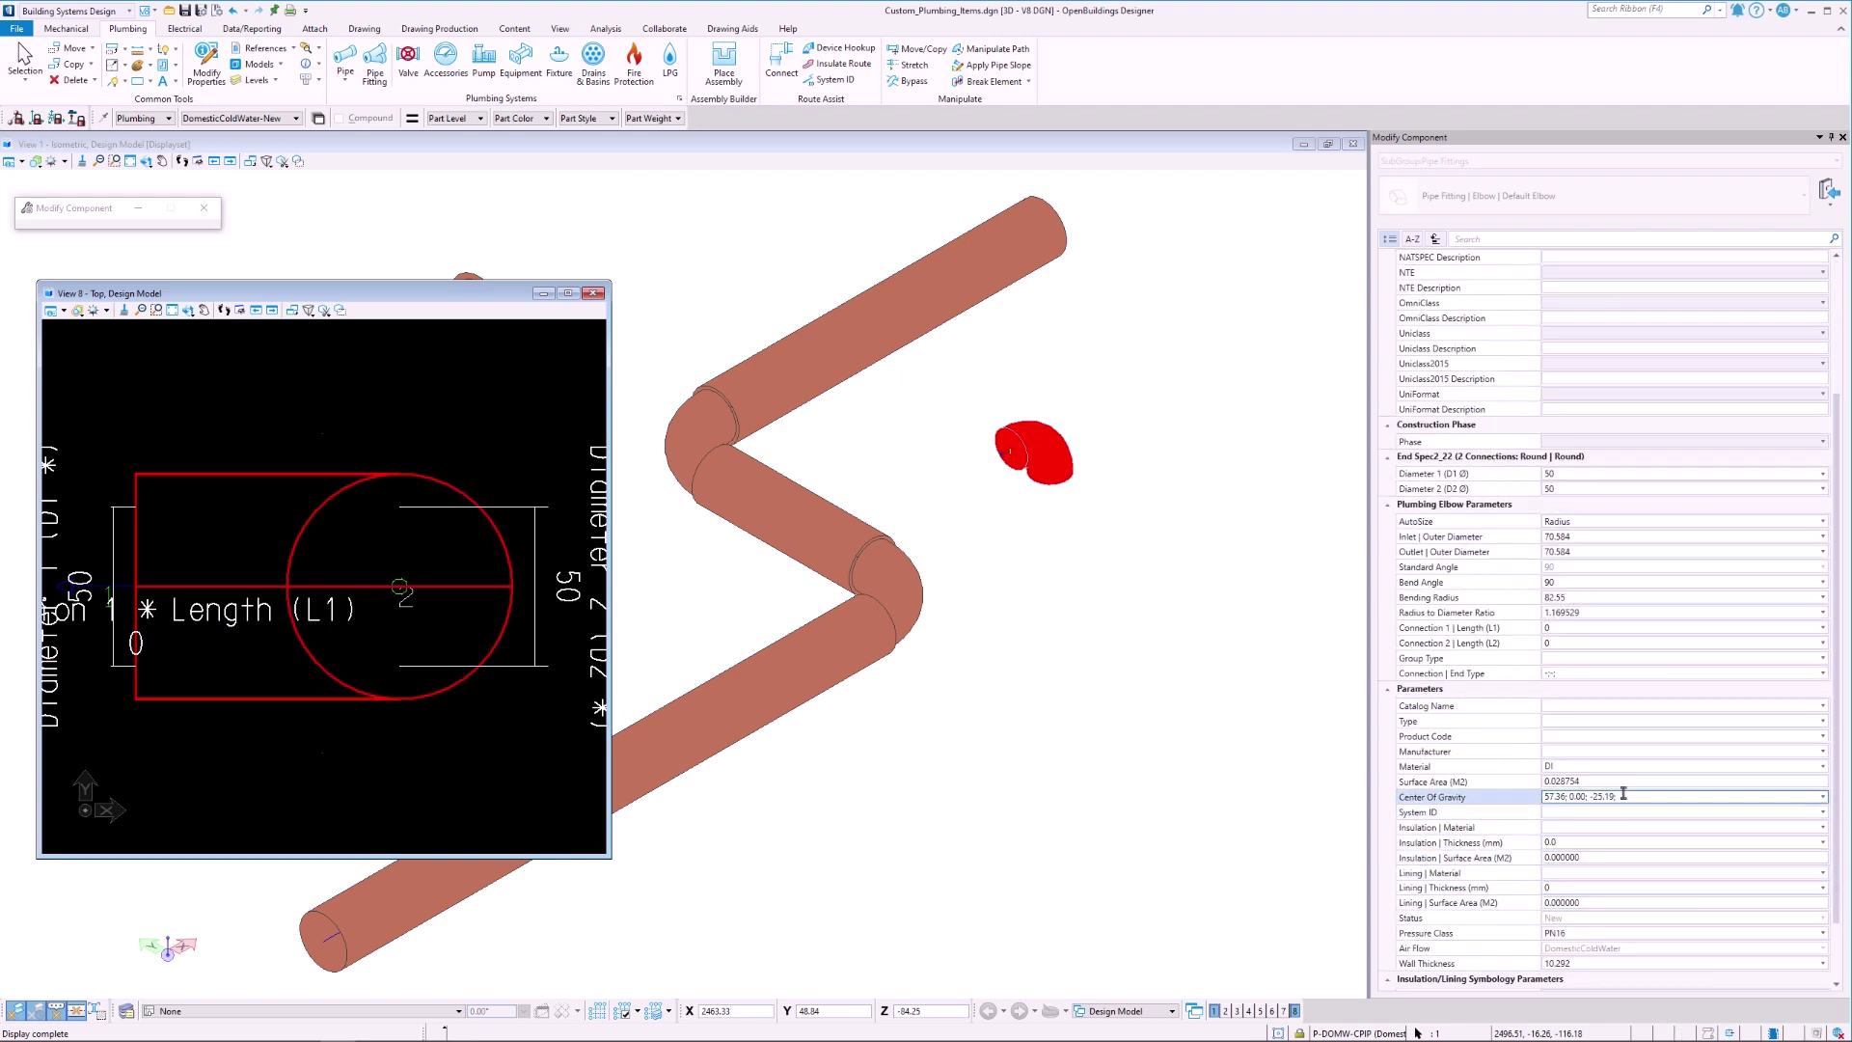
scroll(1030, 444, up, 5)
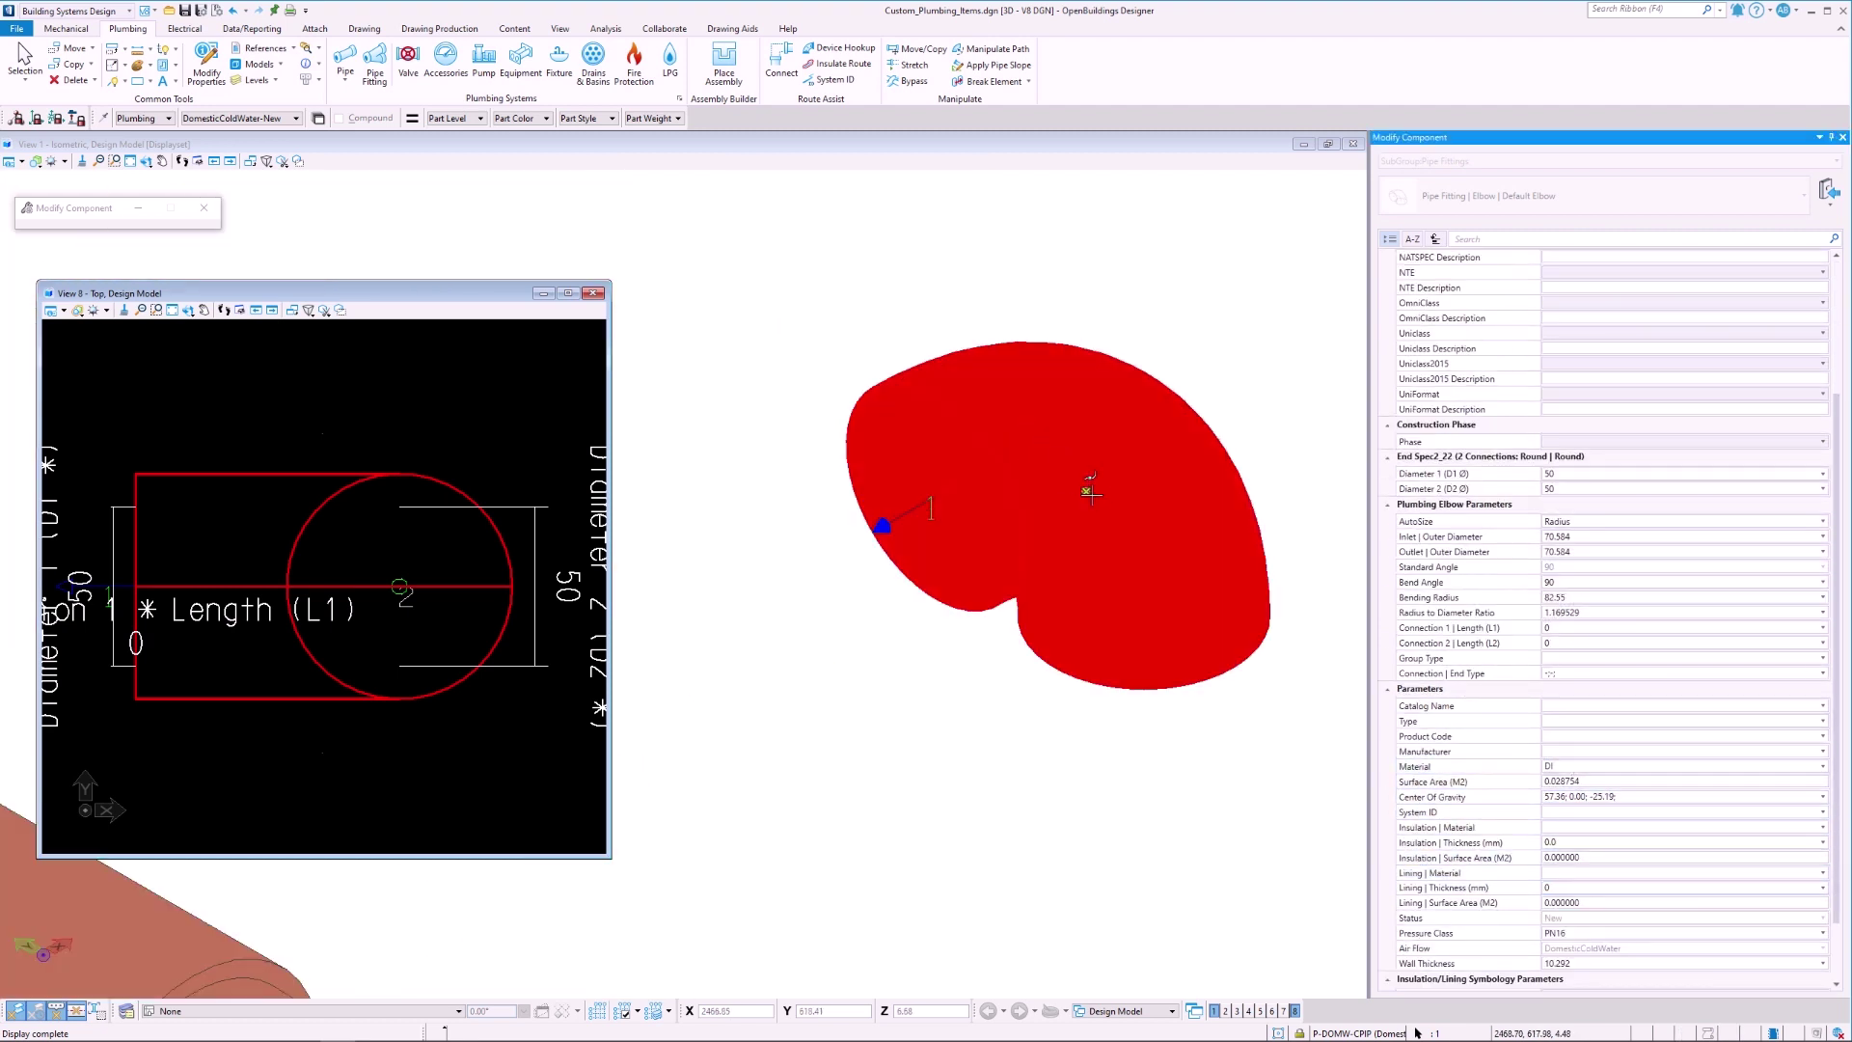
click(1546, 674)
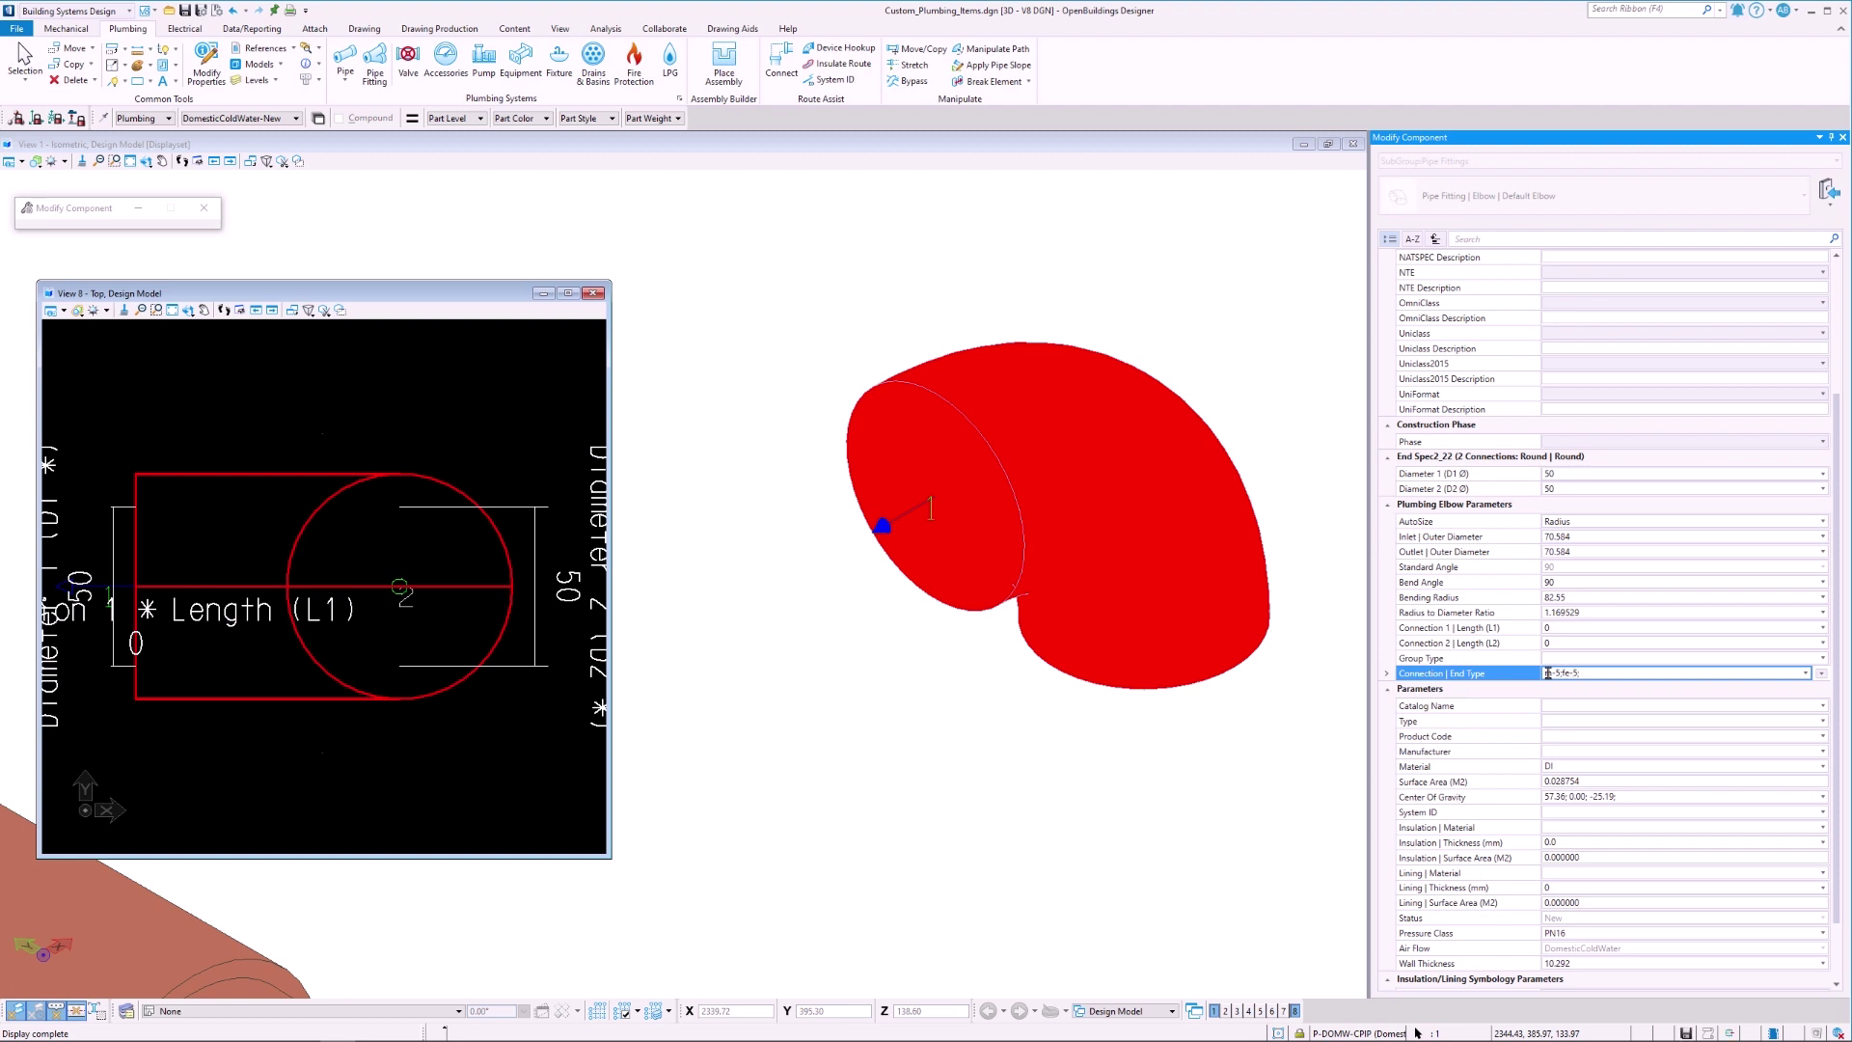
click(1575, 628)
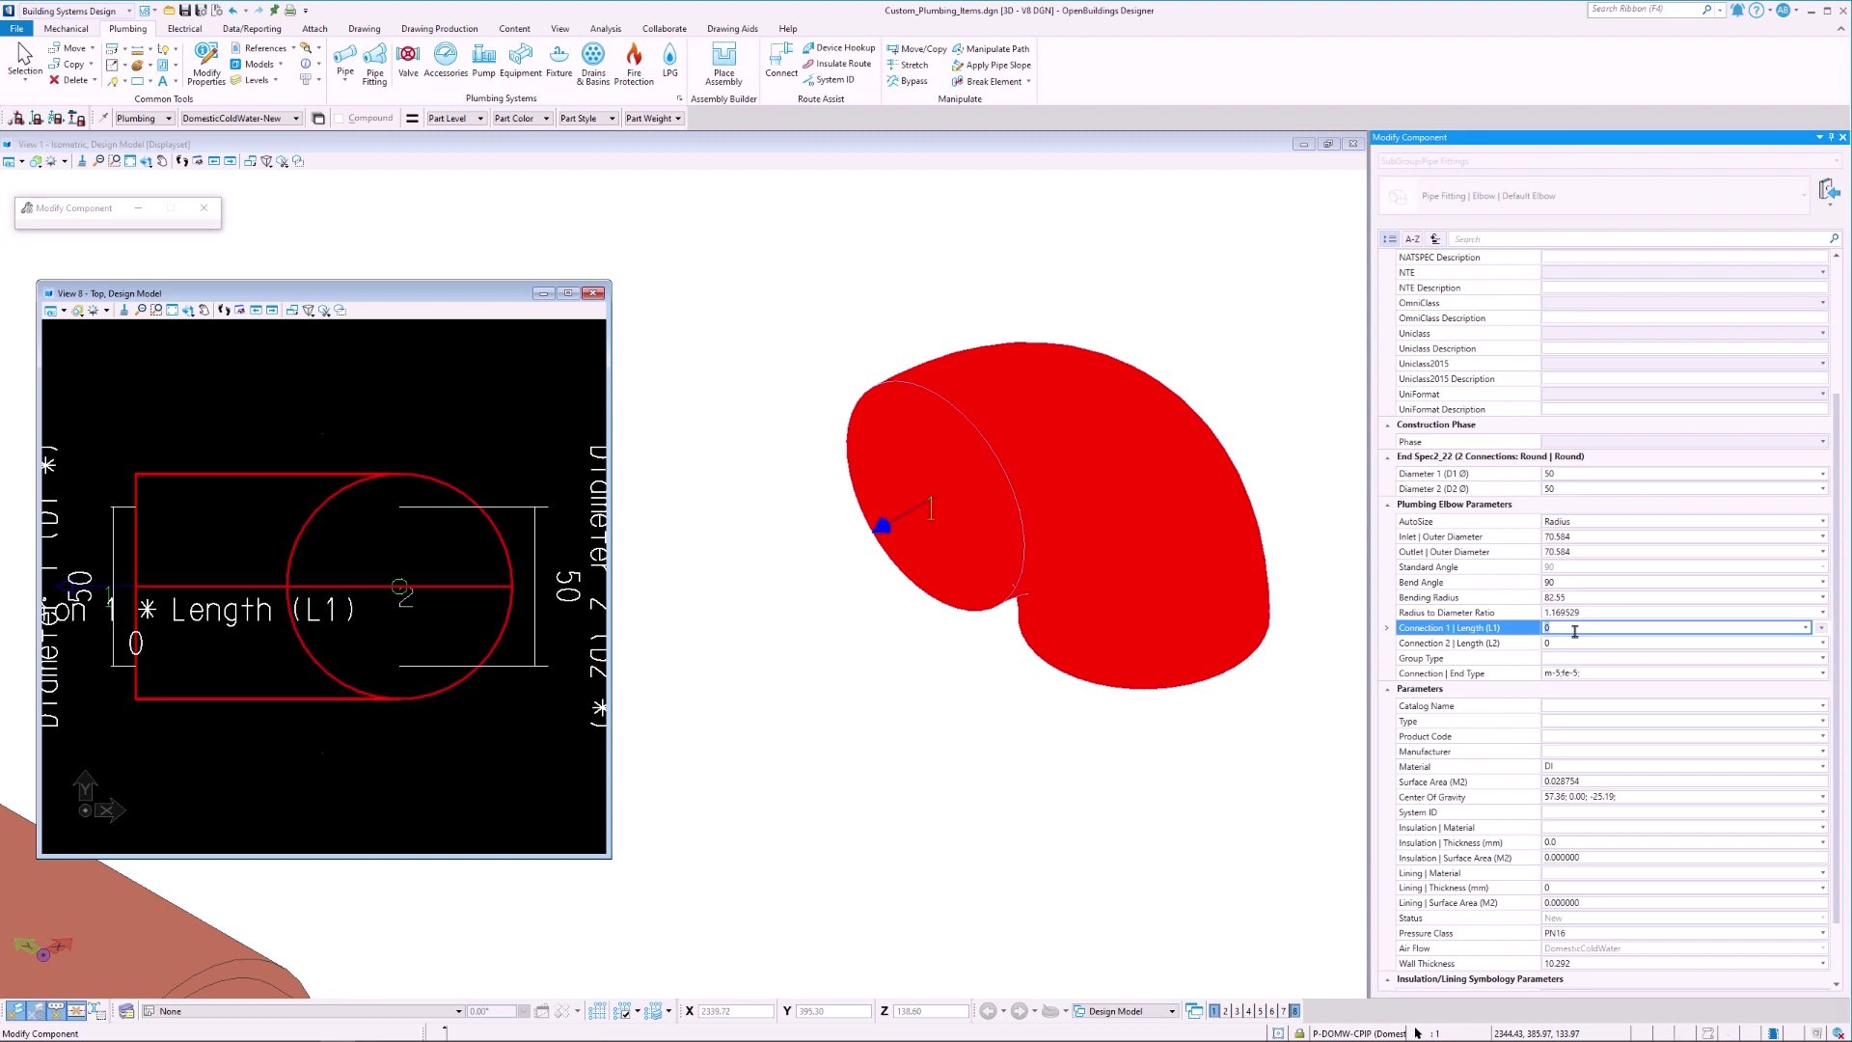
text(15)
key(Return)
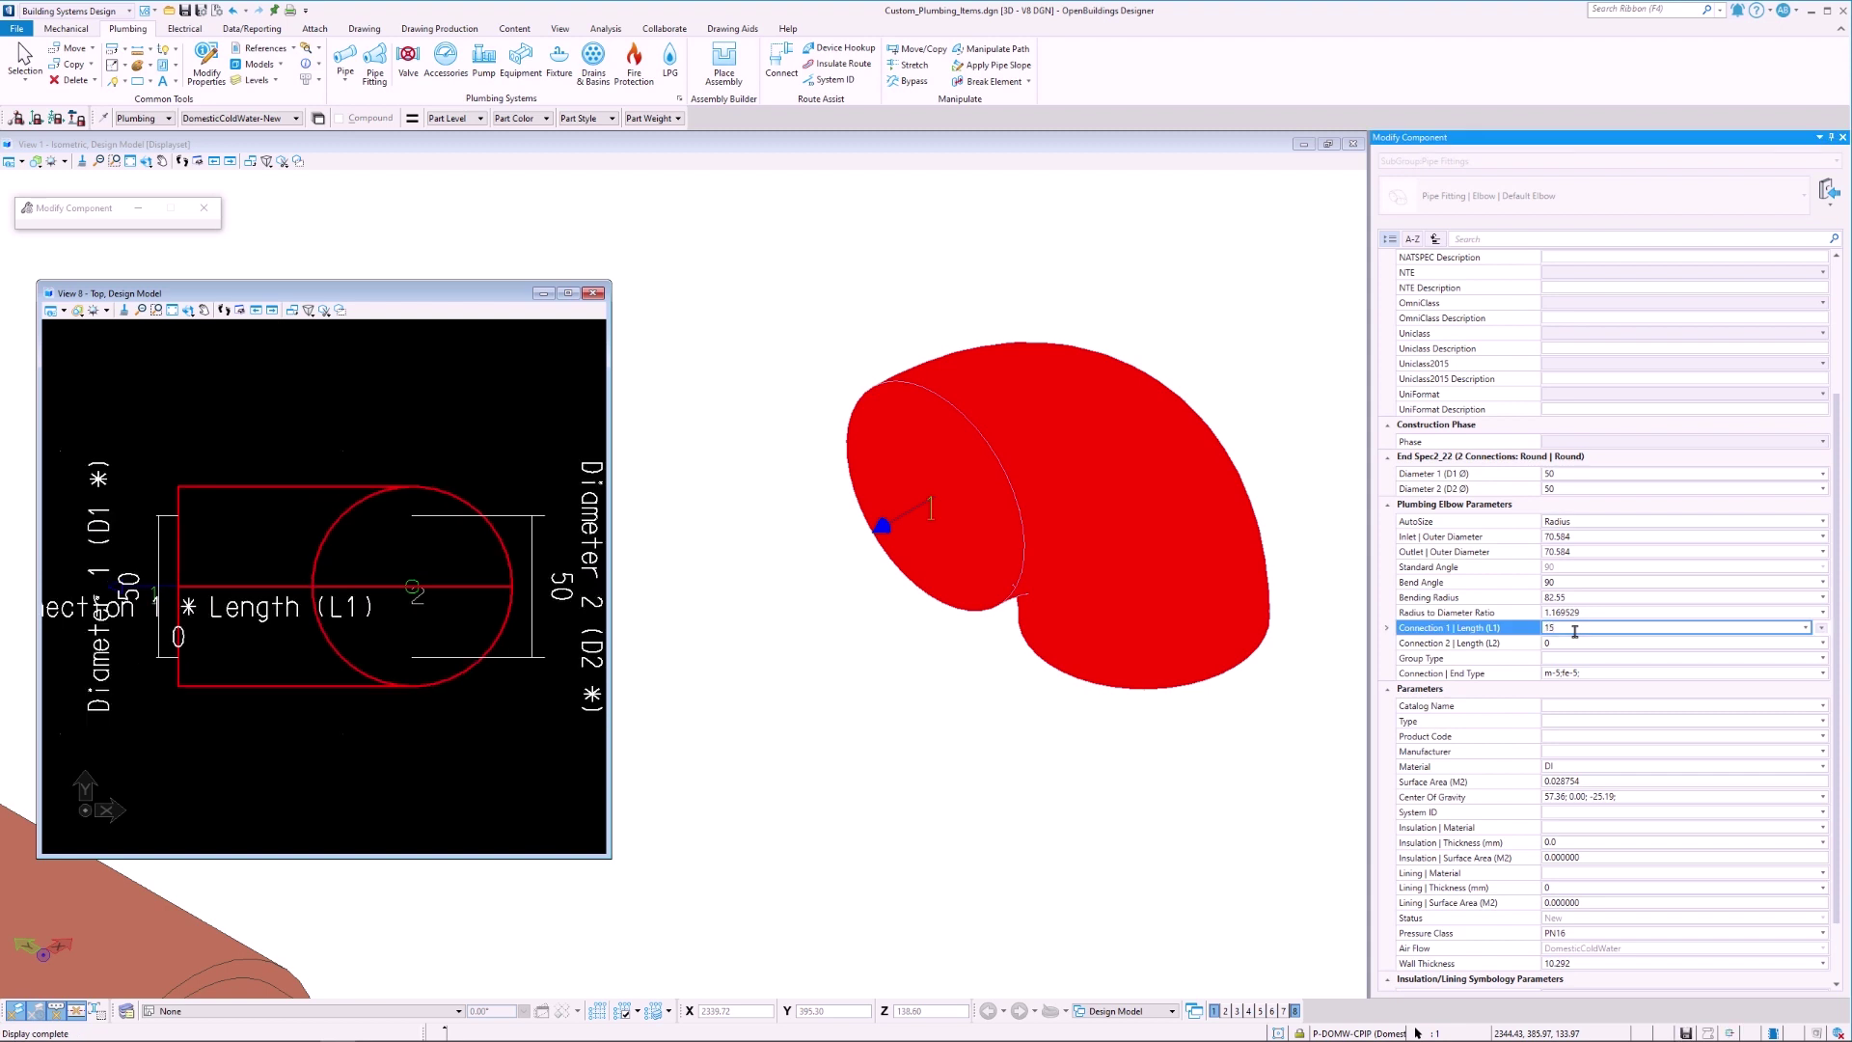
click(1563, 643)
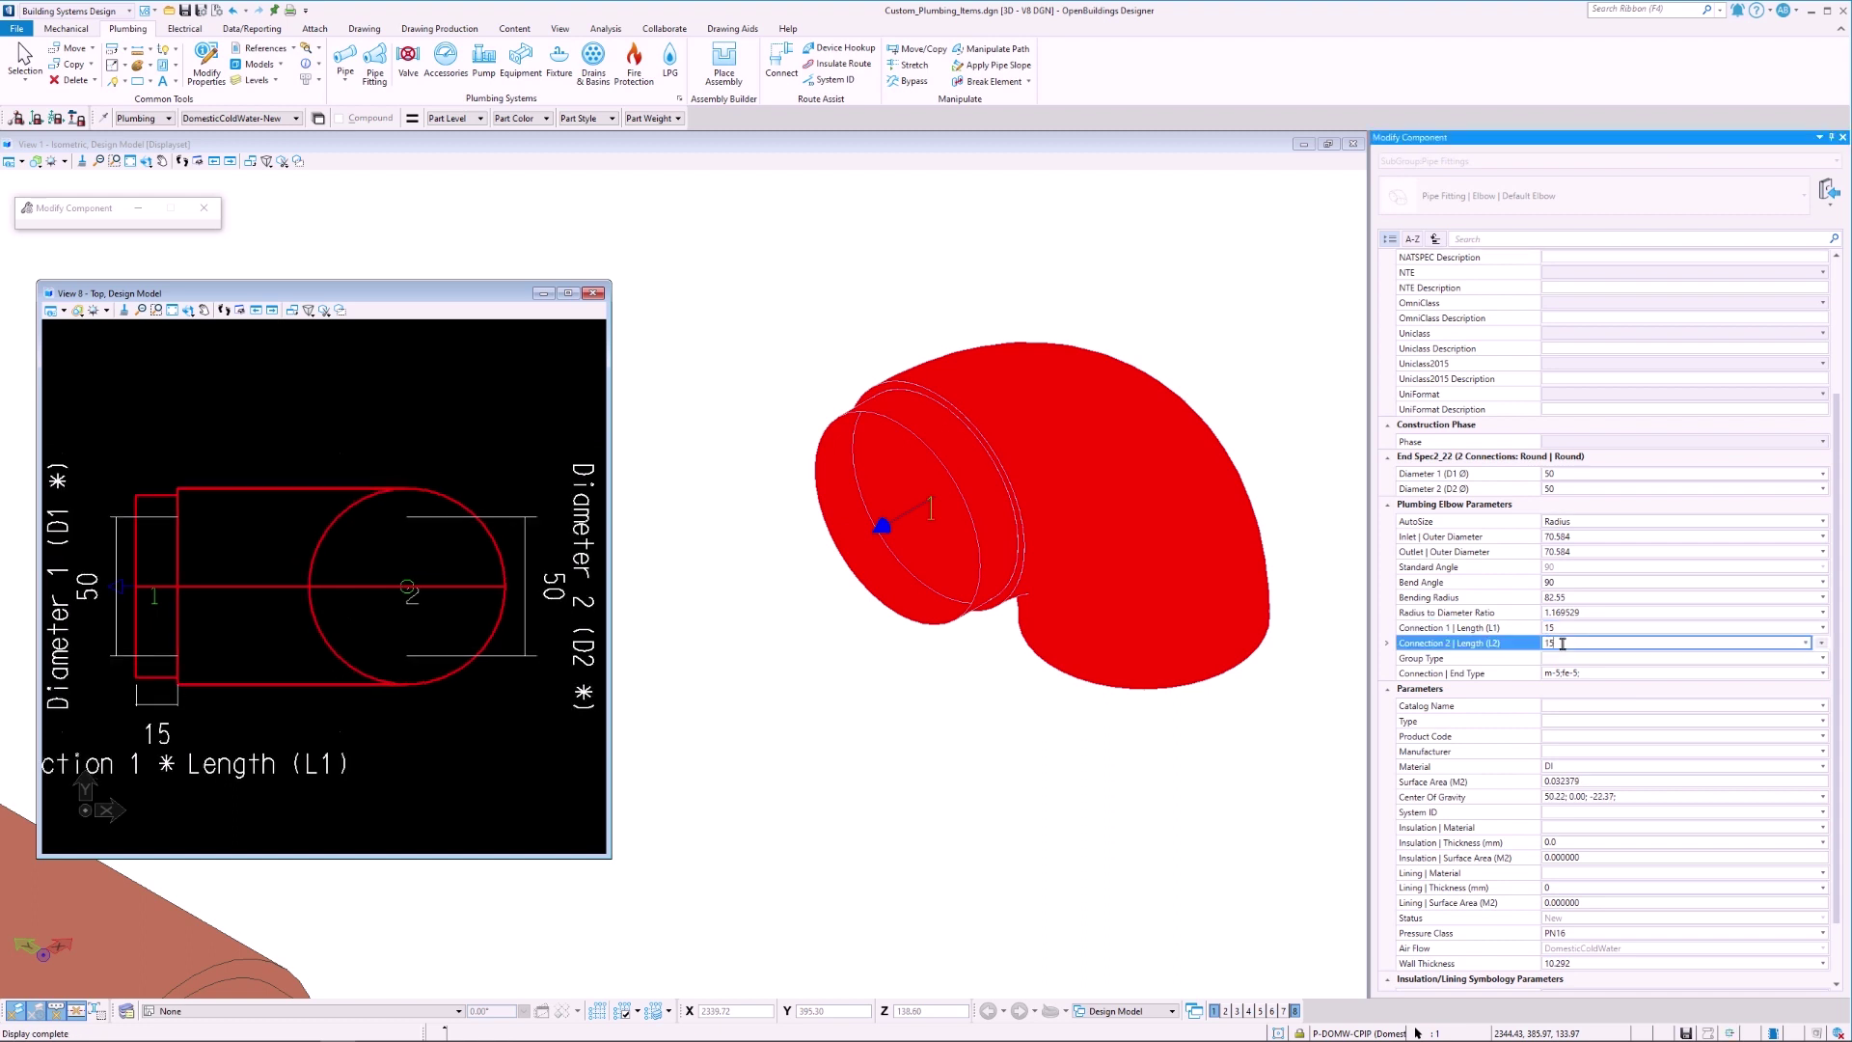
key(Return)
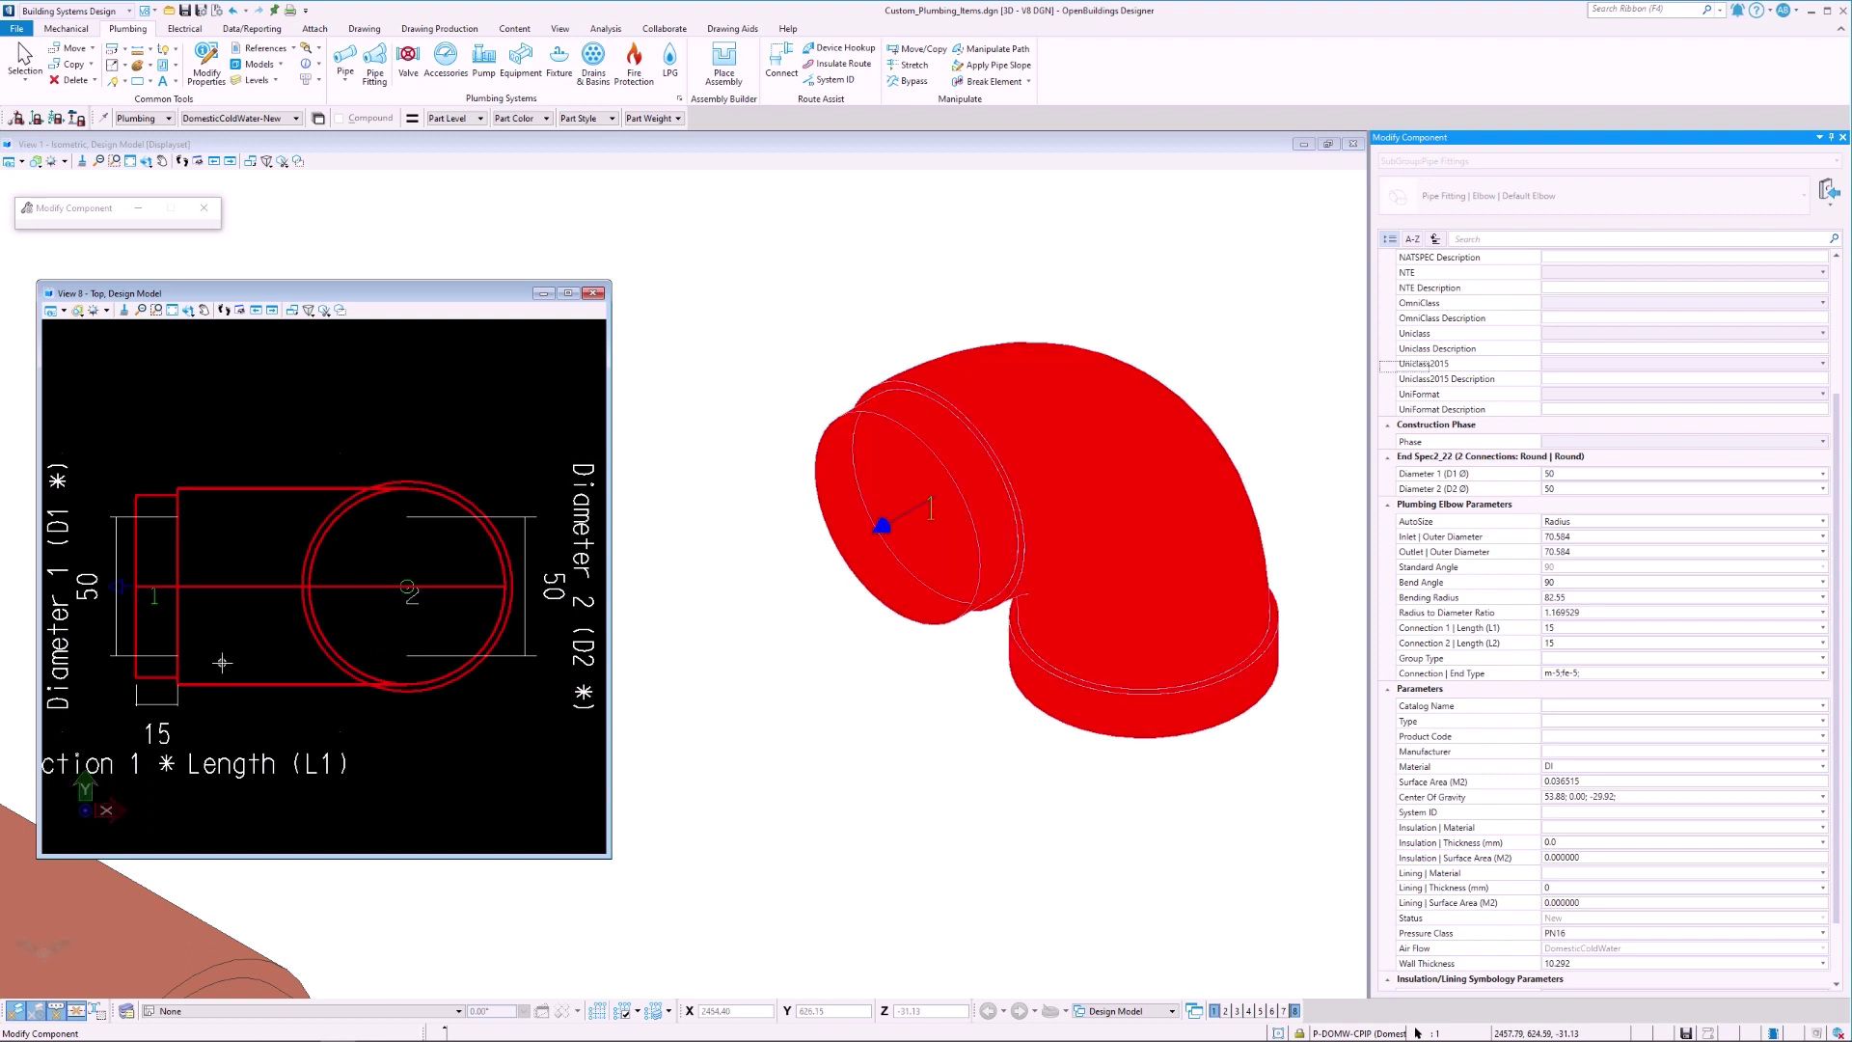
Change the elbow's L1 length to 20 directly on its dimension and finish modifying.
click(159, 733)
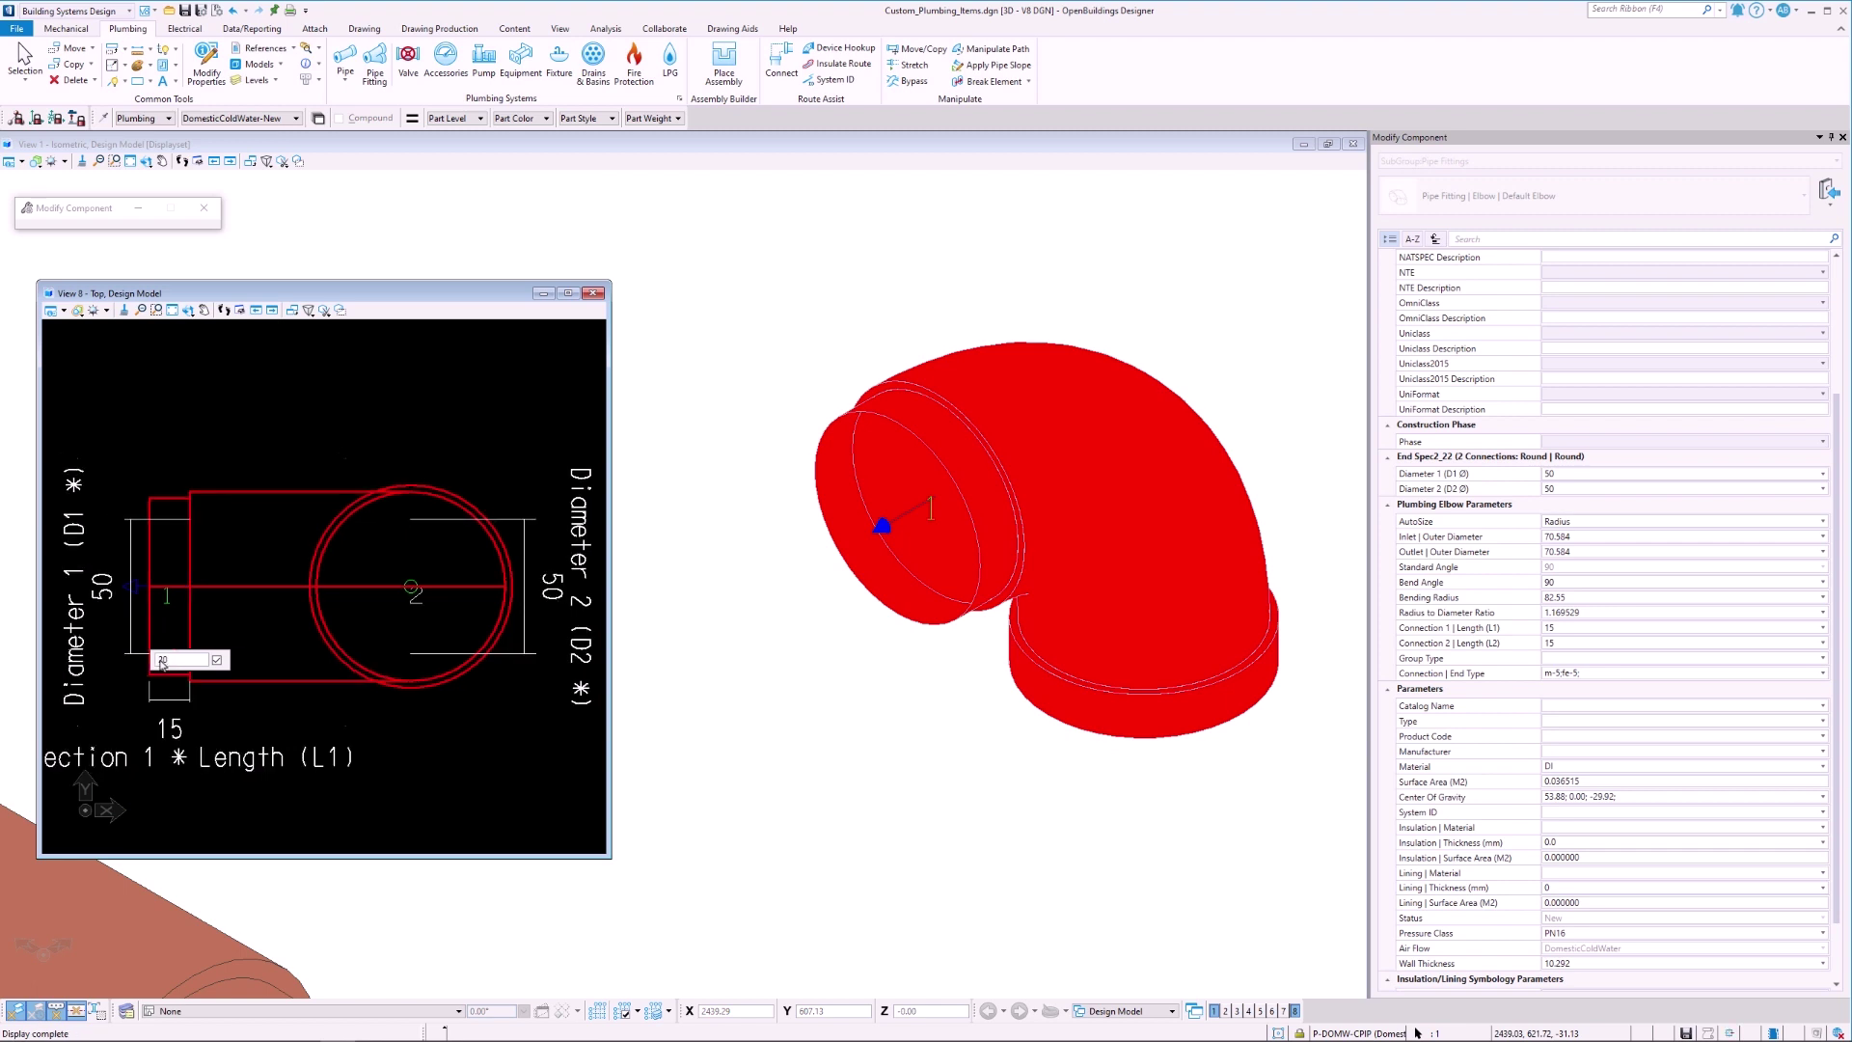
key(Return)
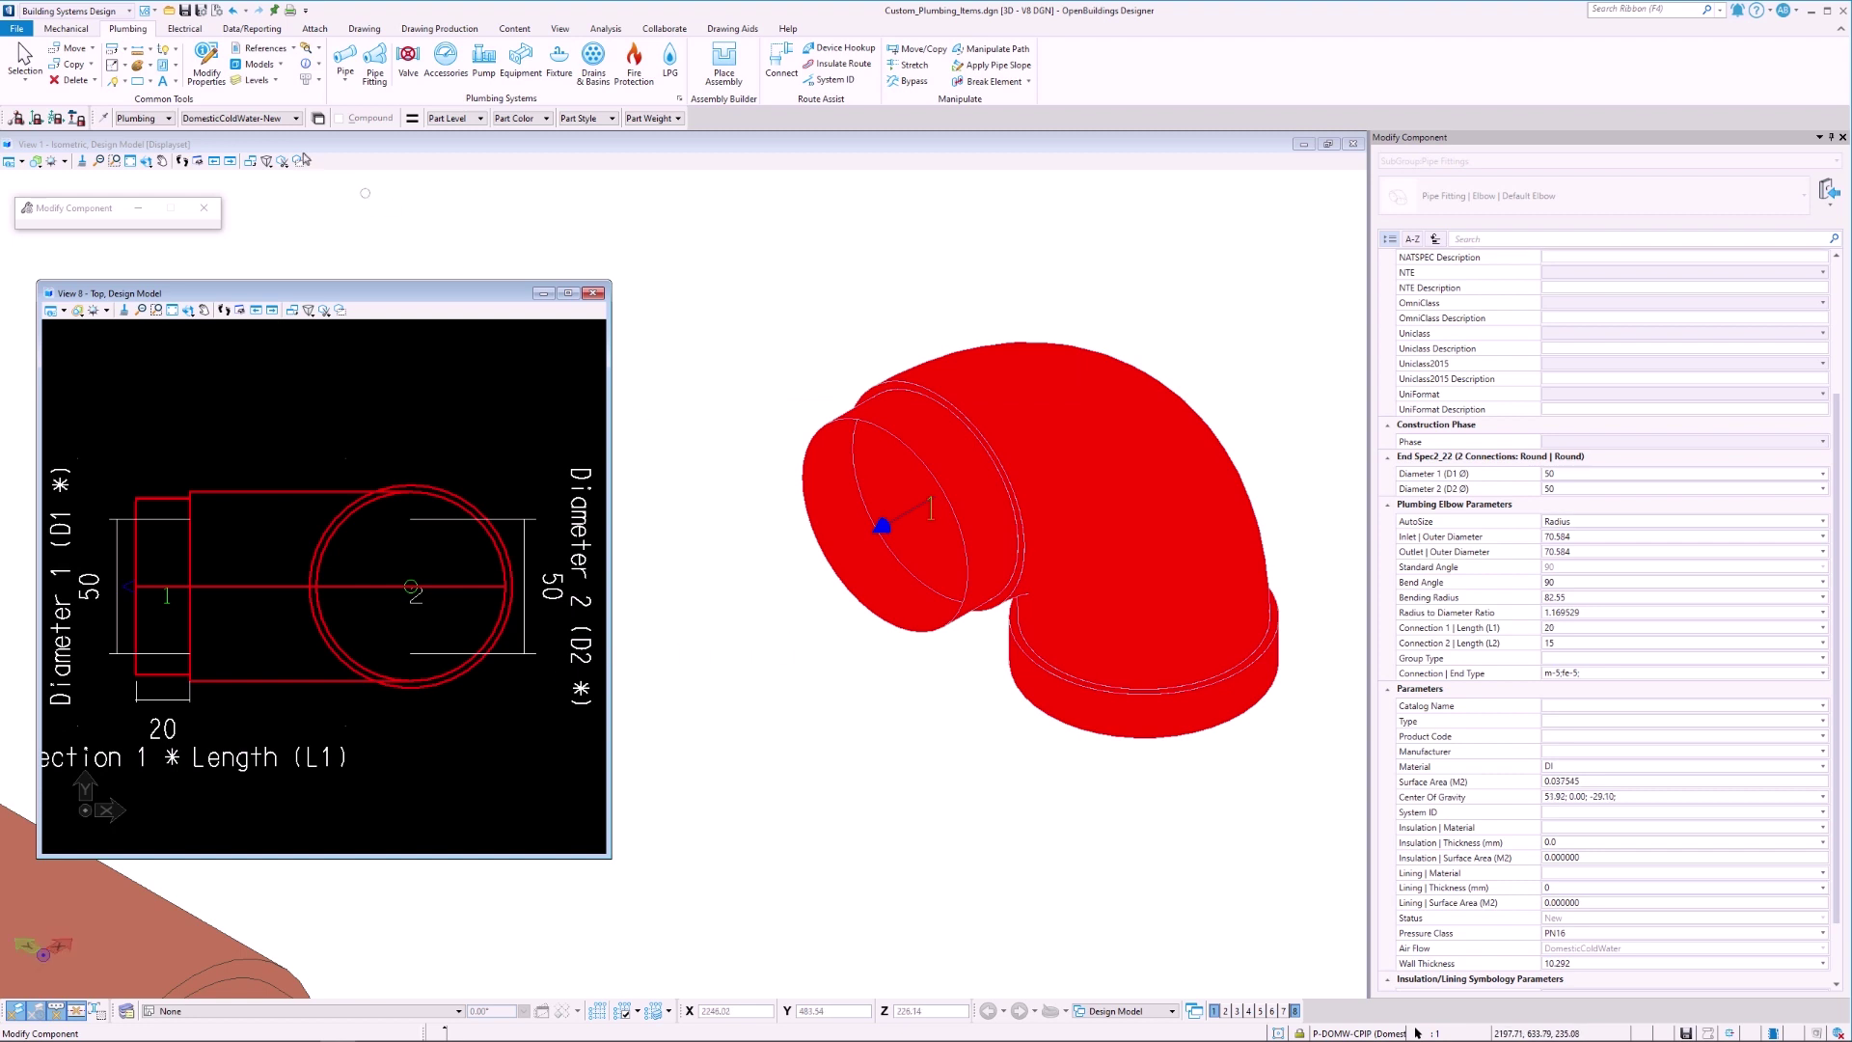
click(26, 58)
click(593, 293)
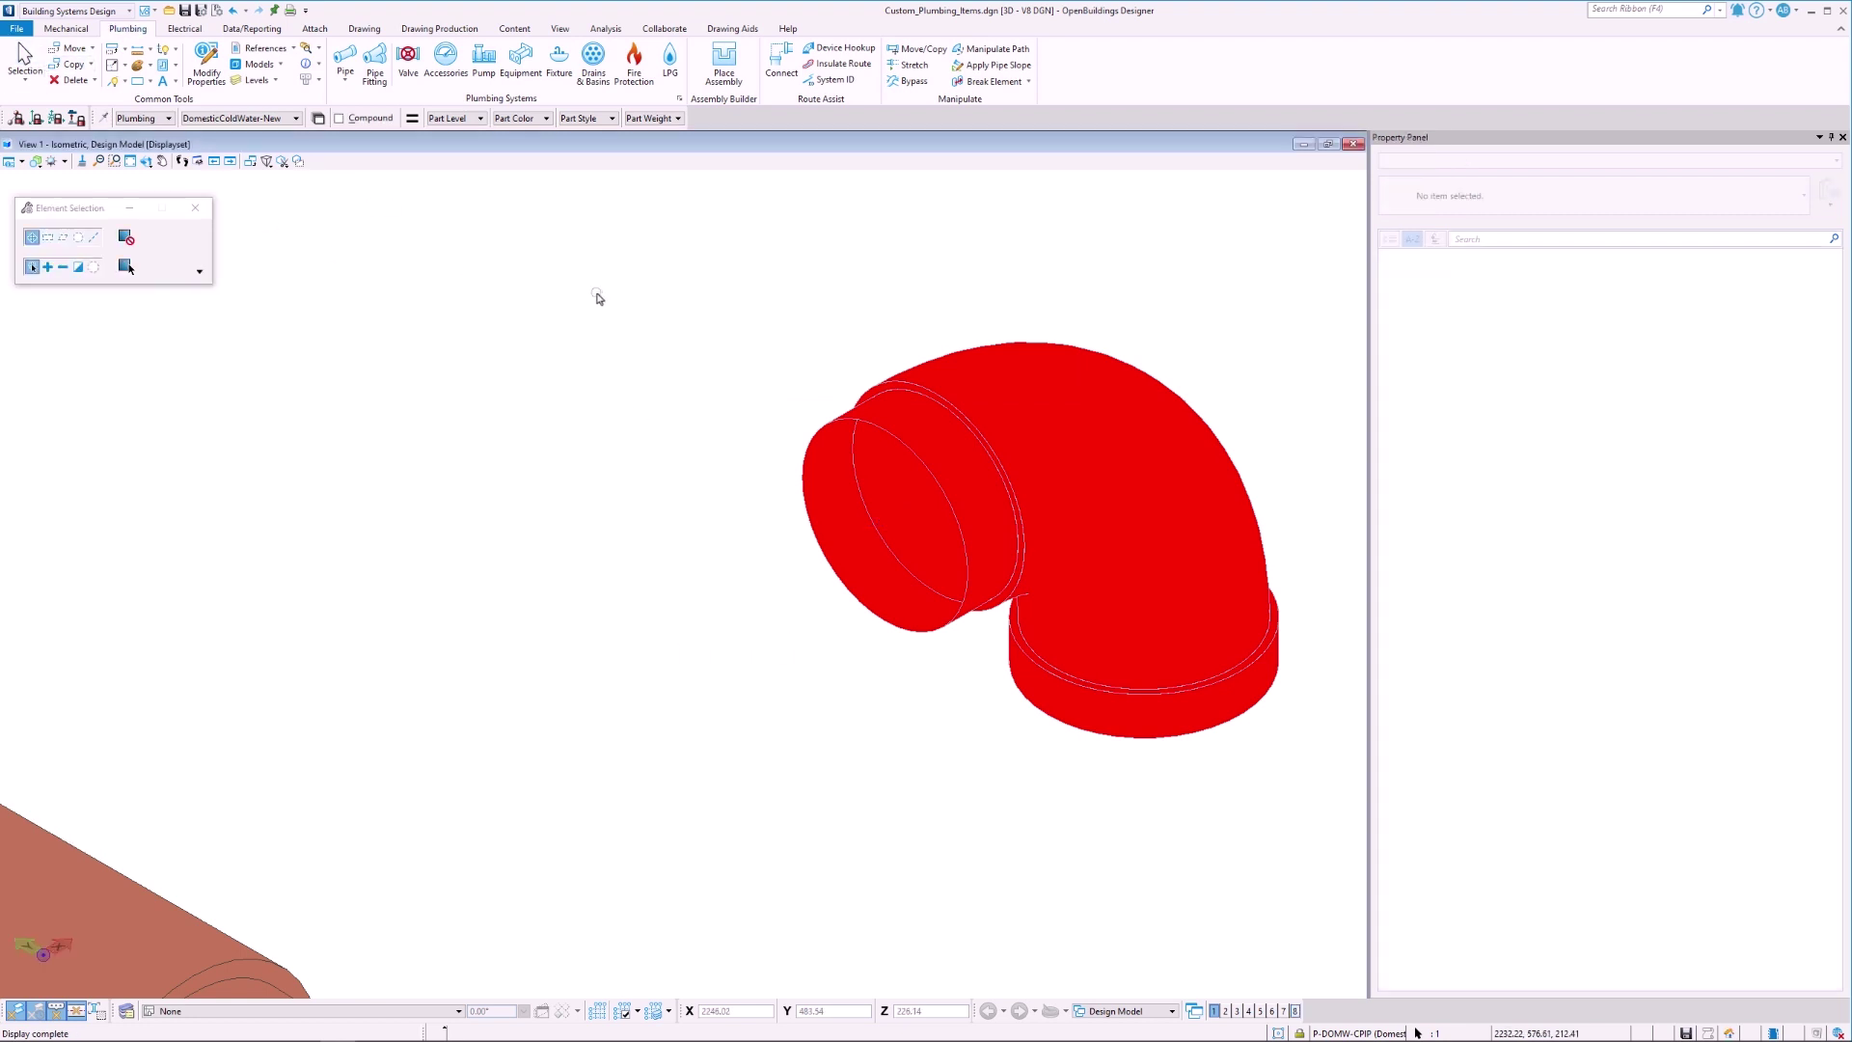
Pan and zoom View 1 to bring the elbow and pipes into view.
middle_drag(977, 711, 884, 732)
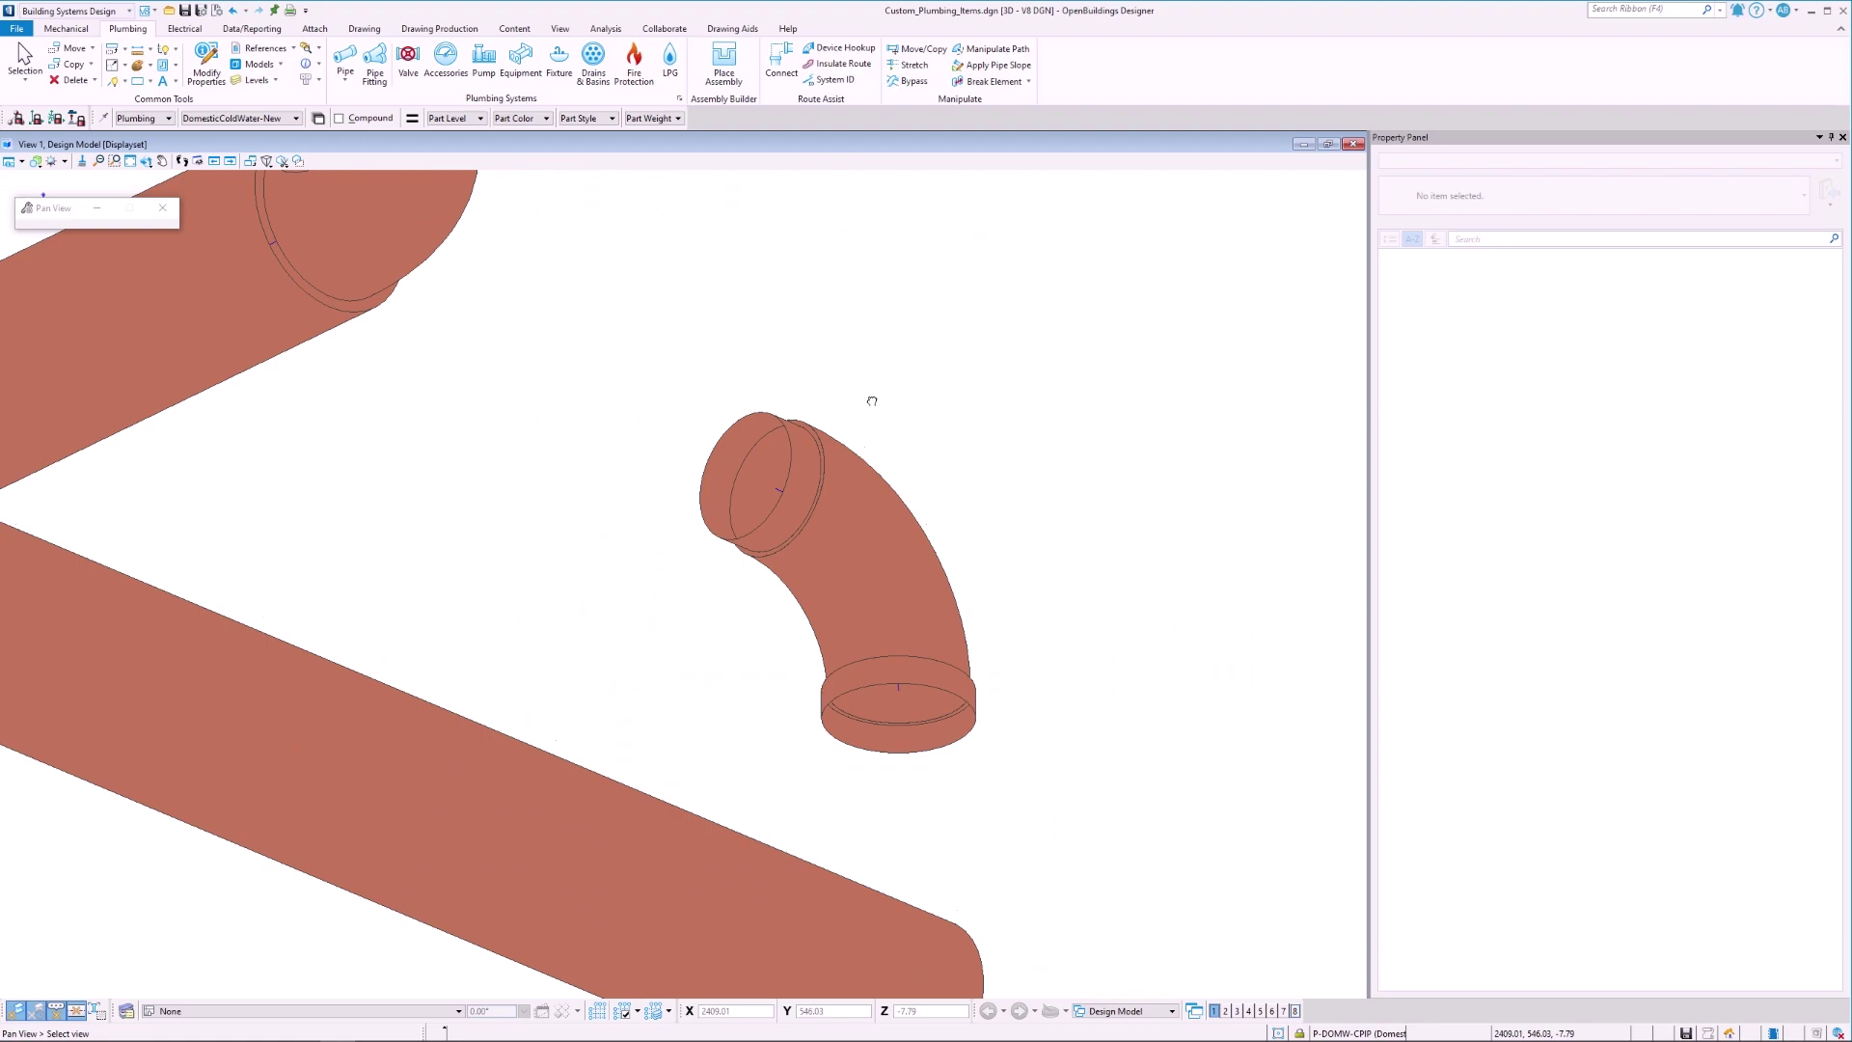
scroll(900, 715, up, 2)
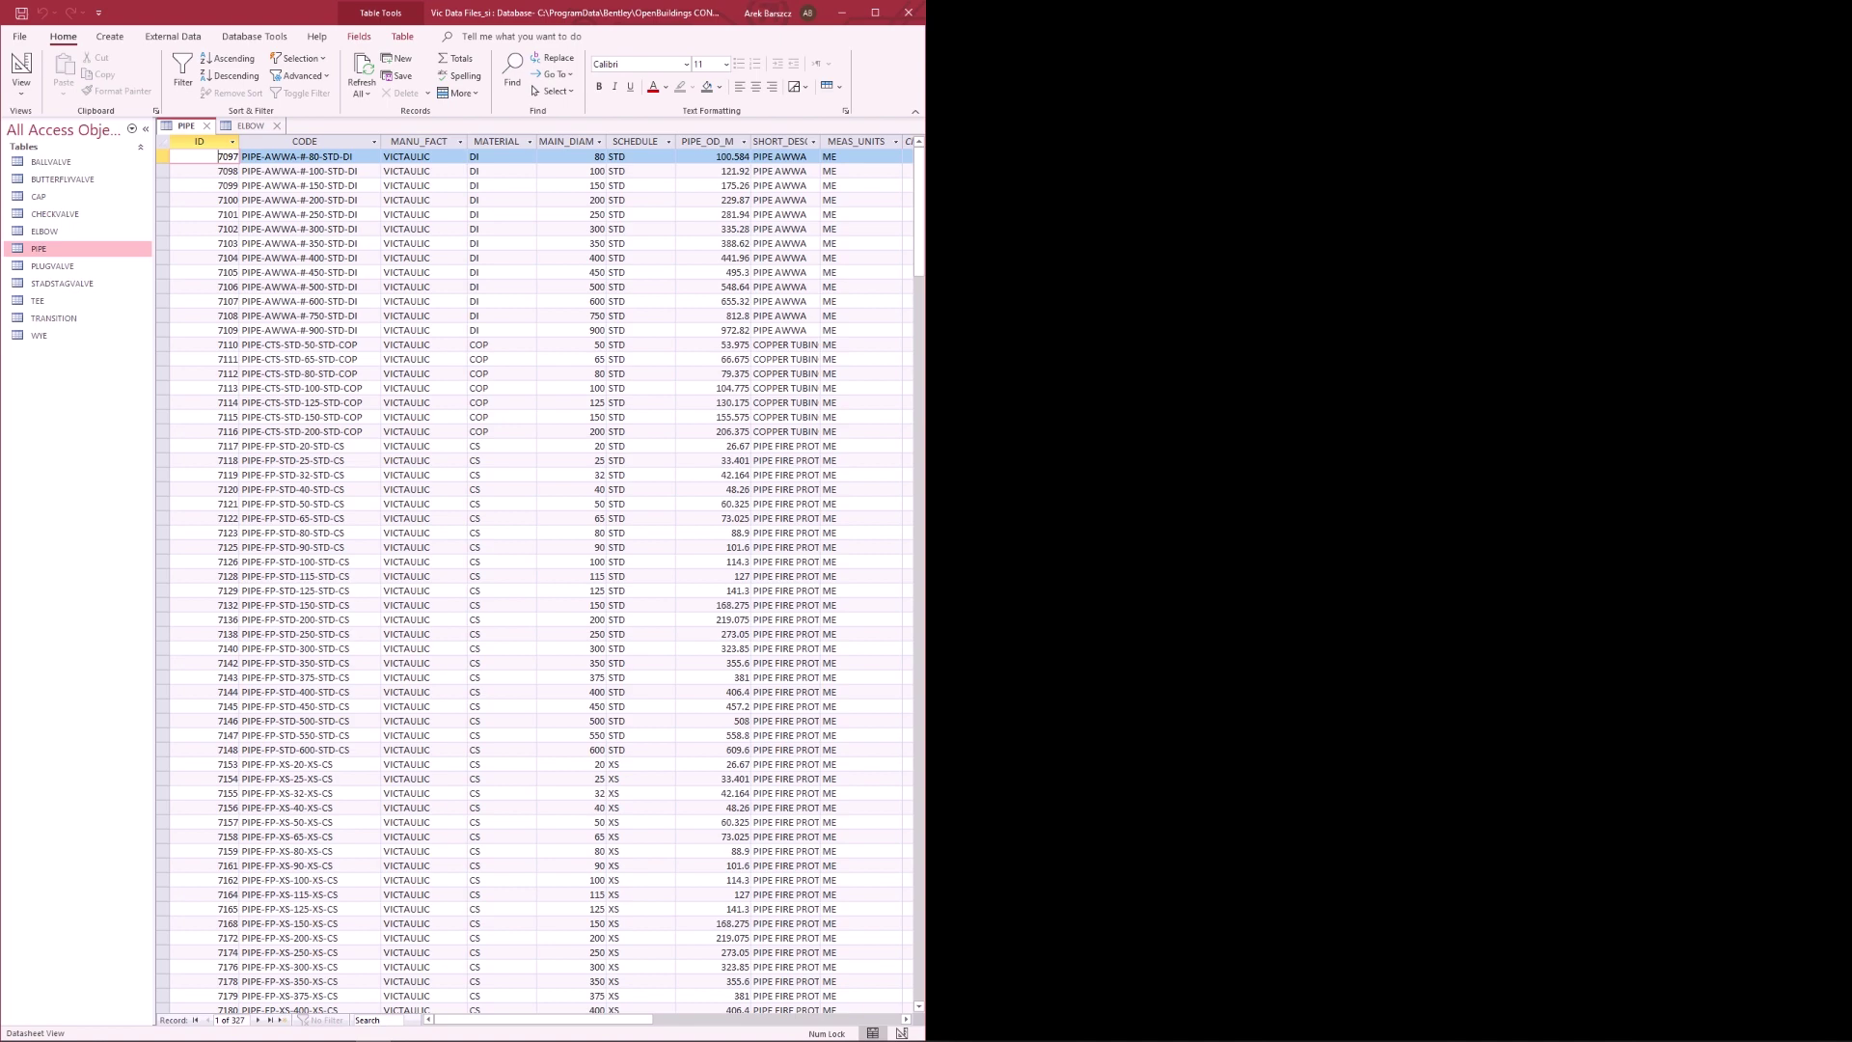
Open Victaulic_si.xml from the Plumbing_Lib folder in Notepad++.
key(alt+Tab)
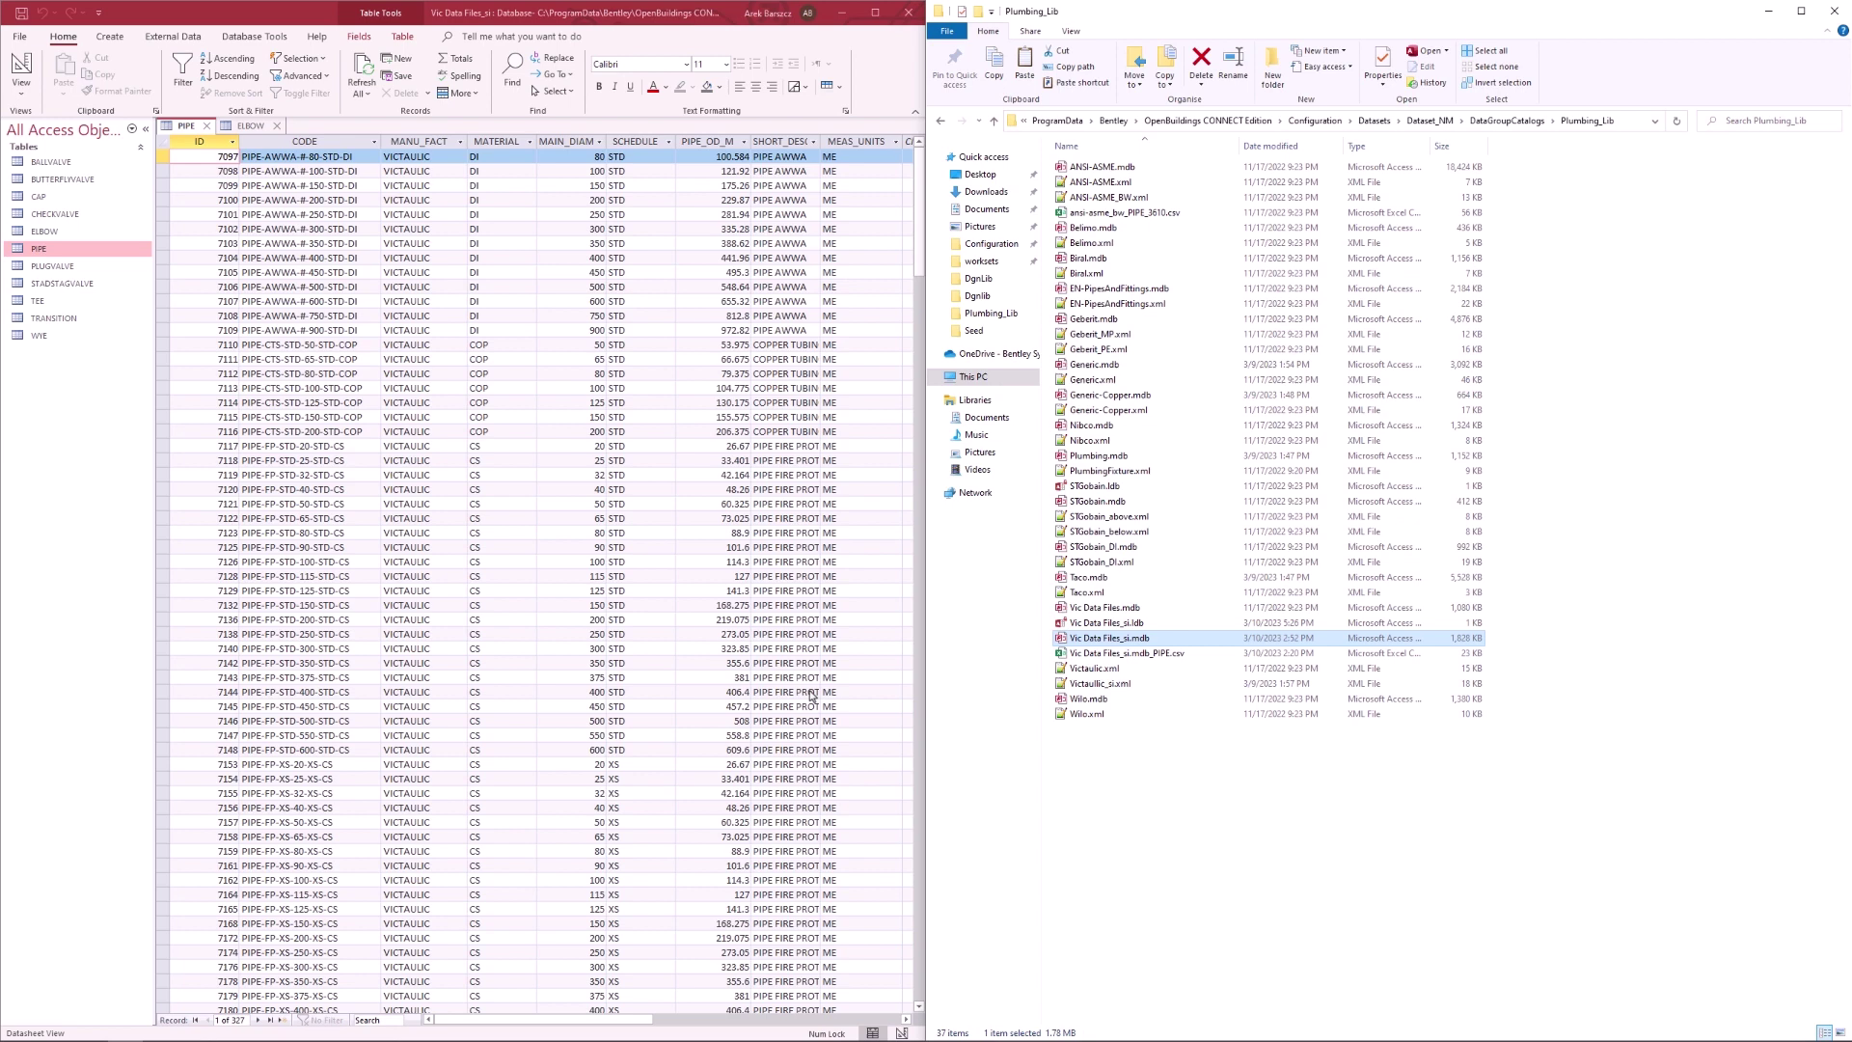
click(1134, 687)
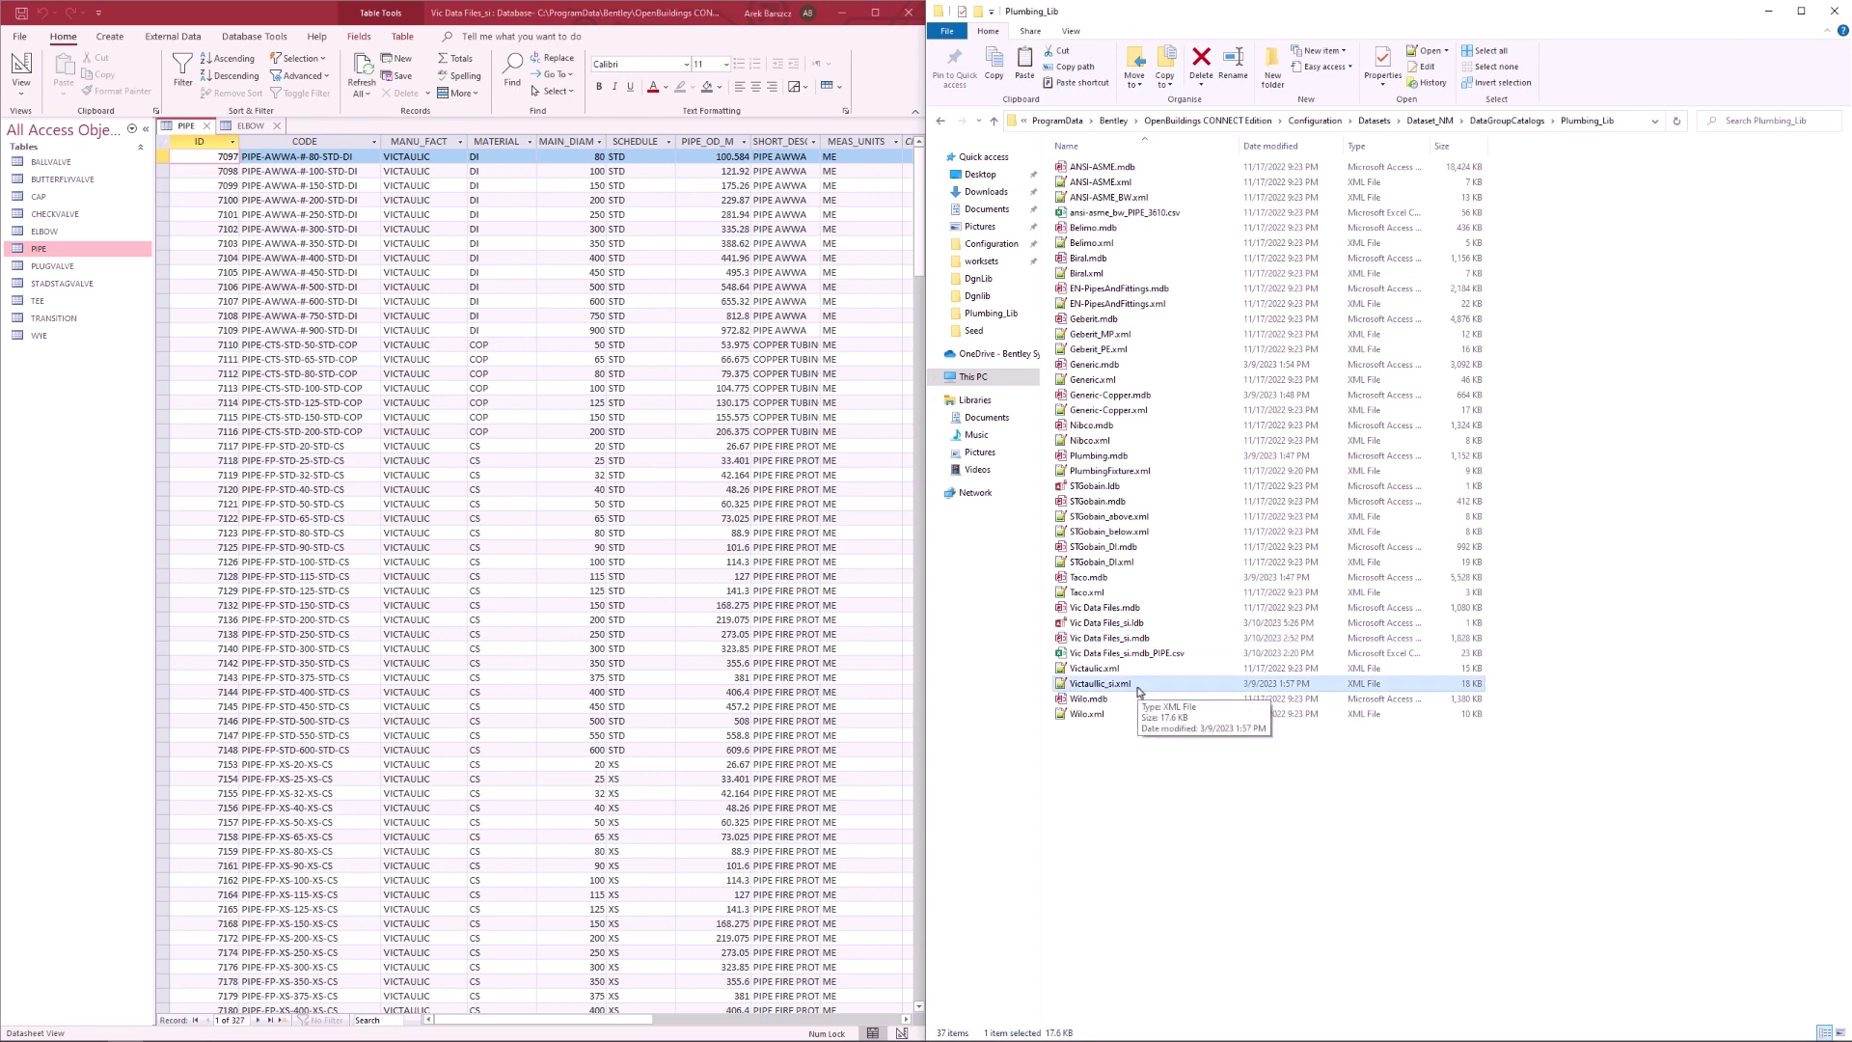
double_click(1138, 690)
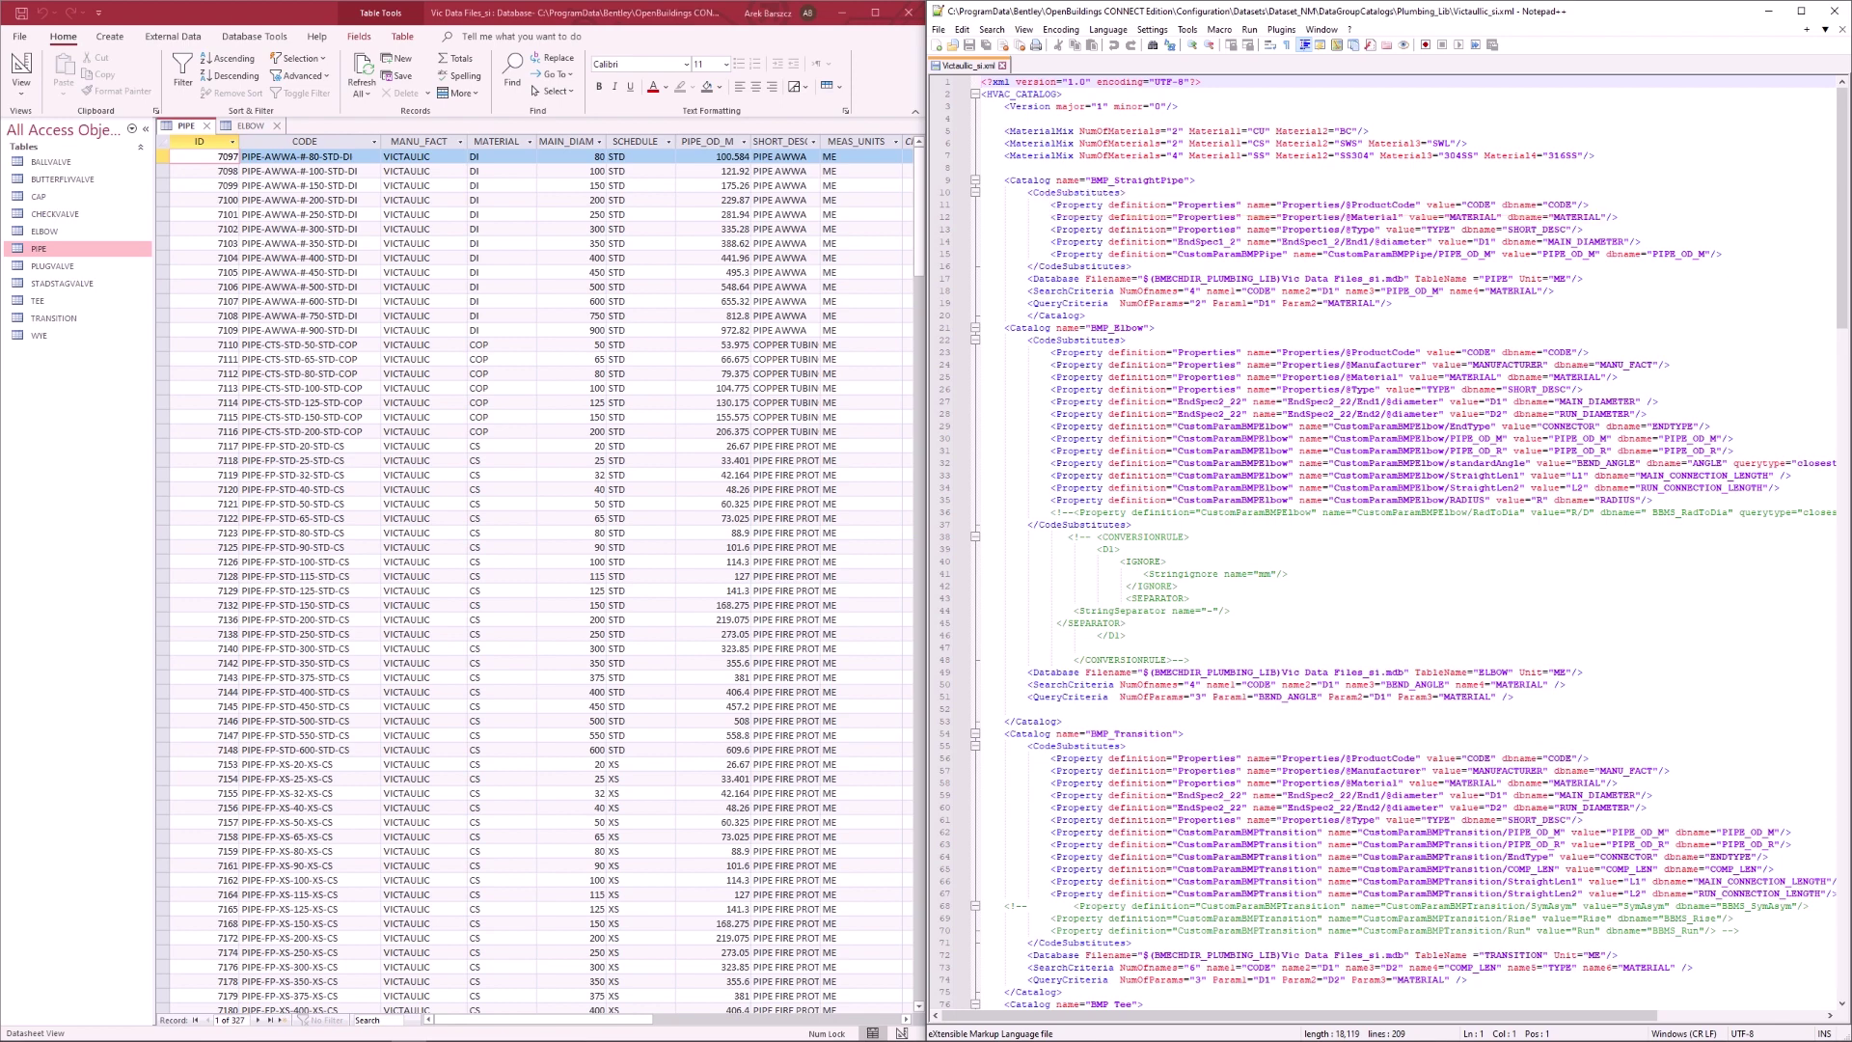
Switch to the Training06 Definition Editor showing CustomParamBMPPipe's properties.
key(alt+Tab)
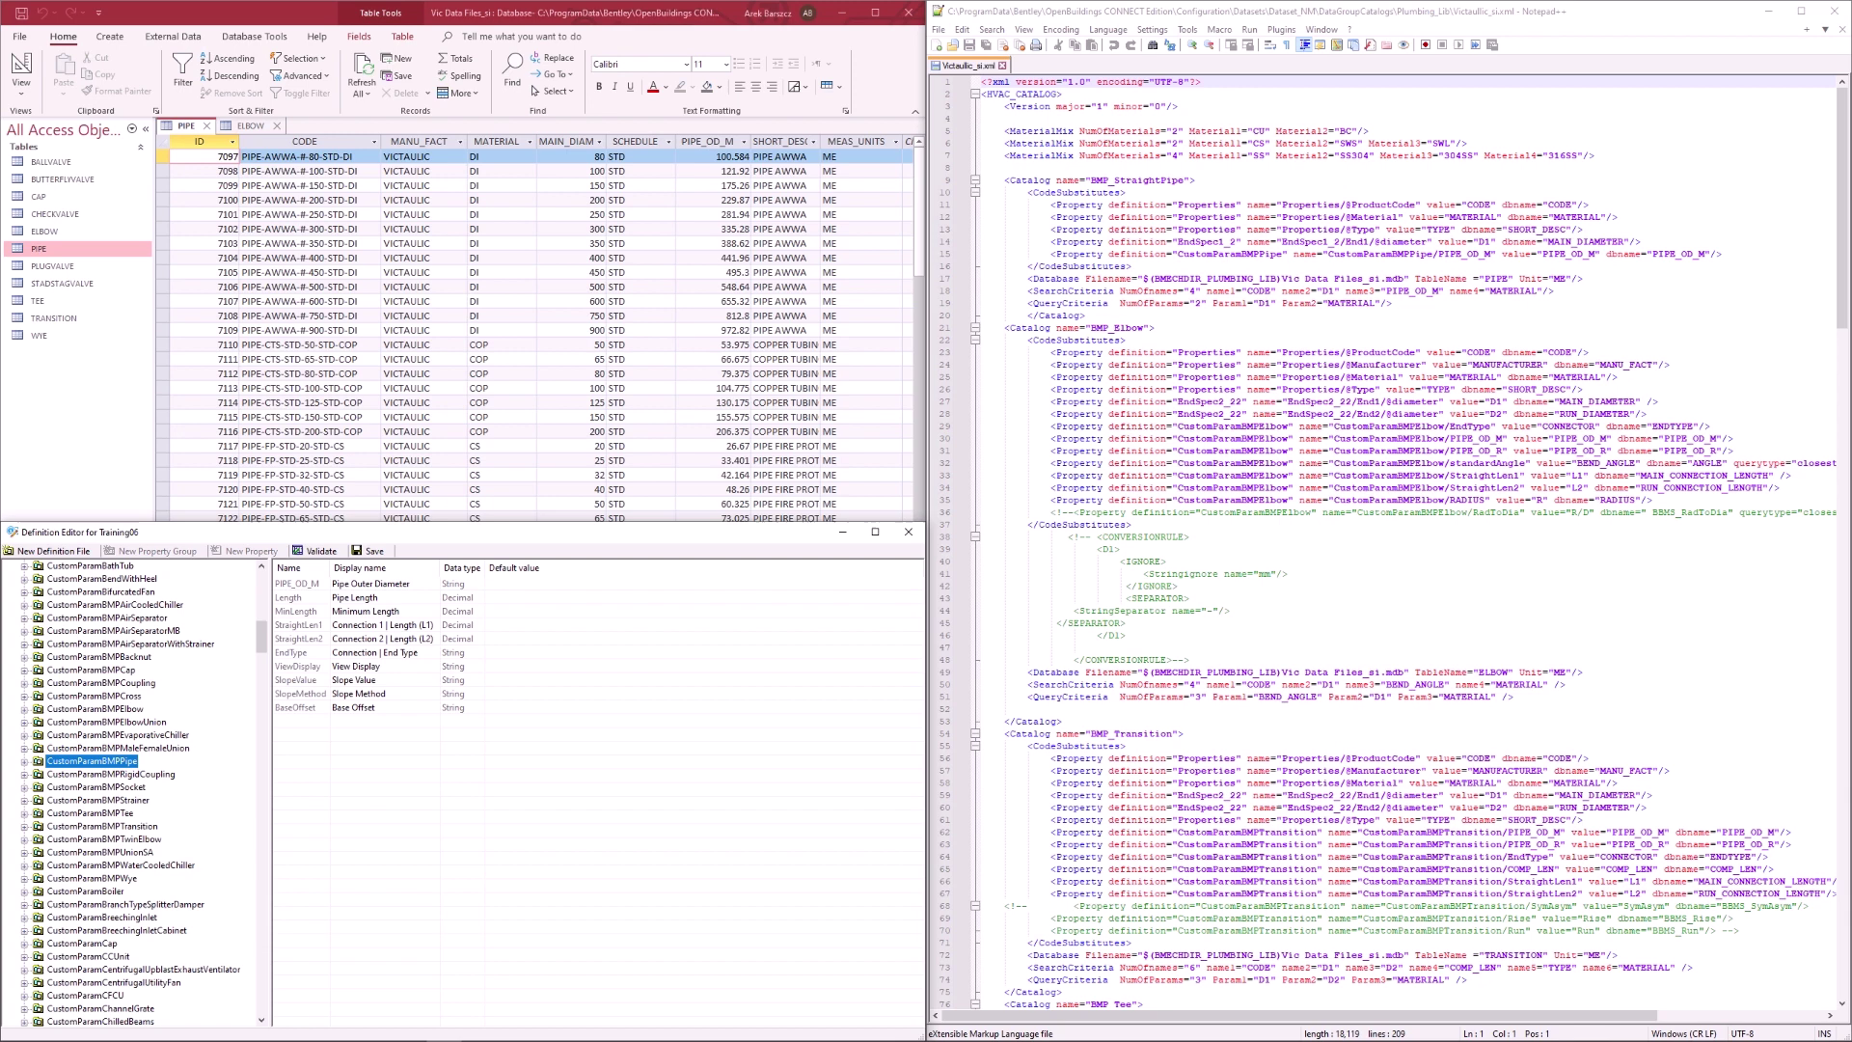
Minimize the Definition Editor to reveal Access and the catalog XML.
key(super+Down)
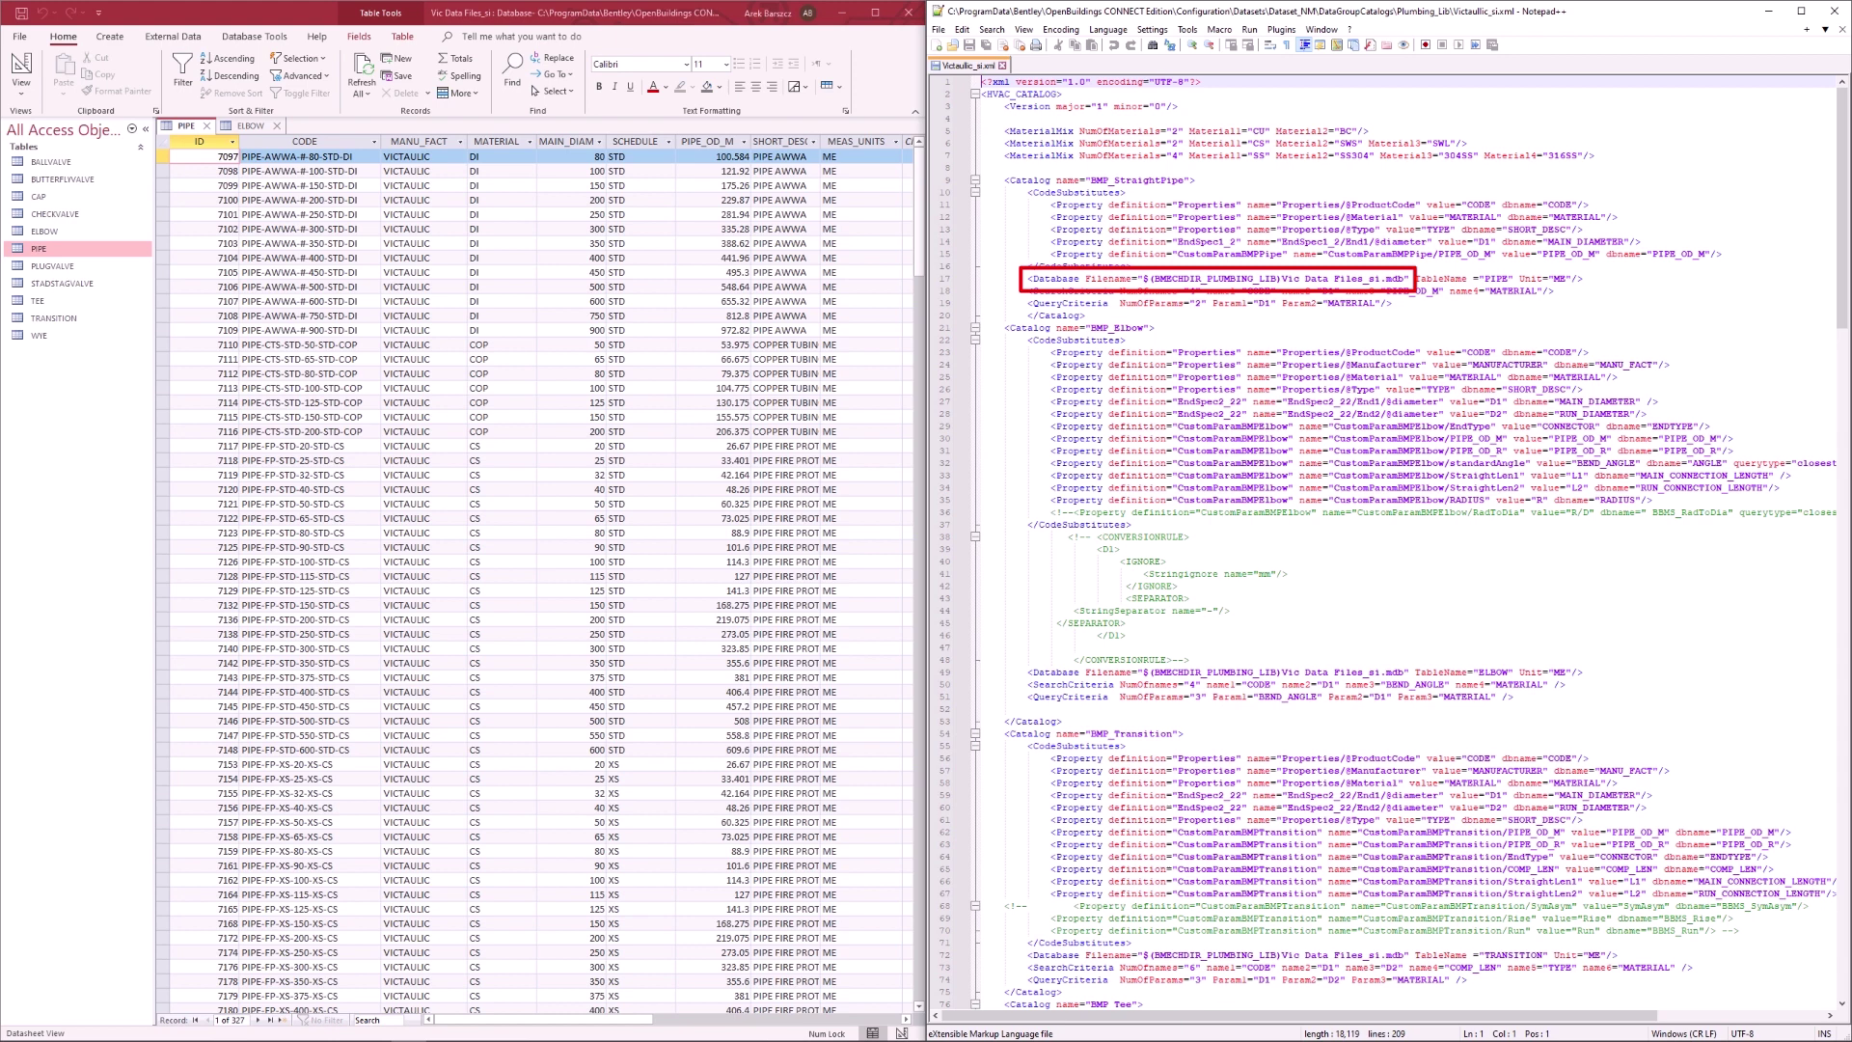
Compare the XML's Database Filename and PIPE table entries against the Access PIPE table.
key(alt+Tab)
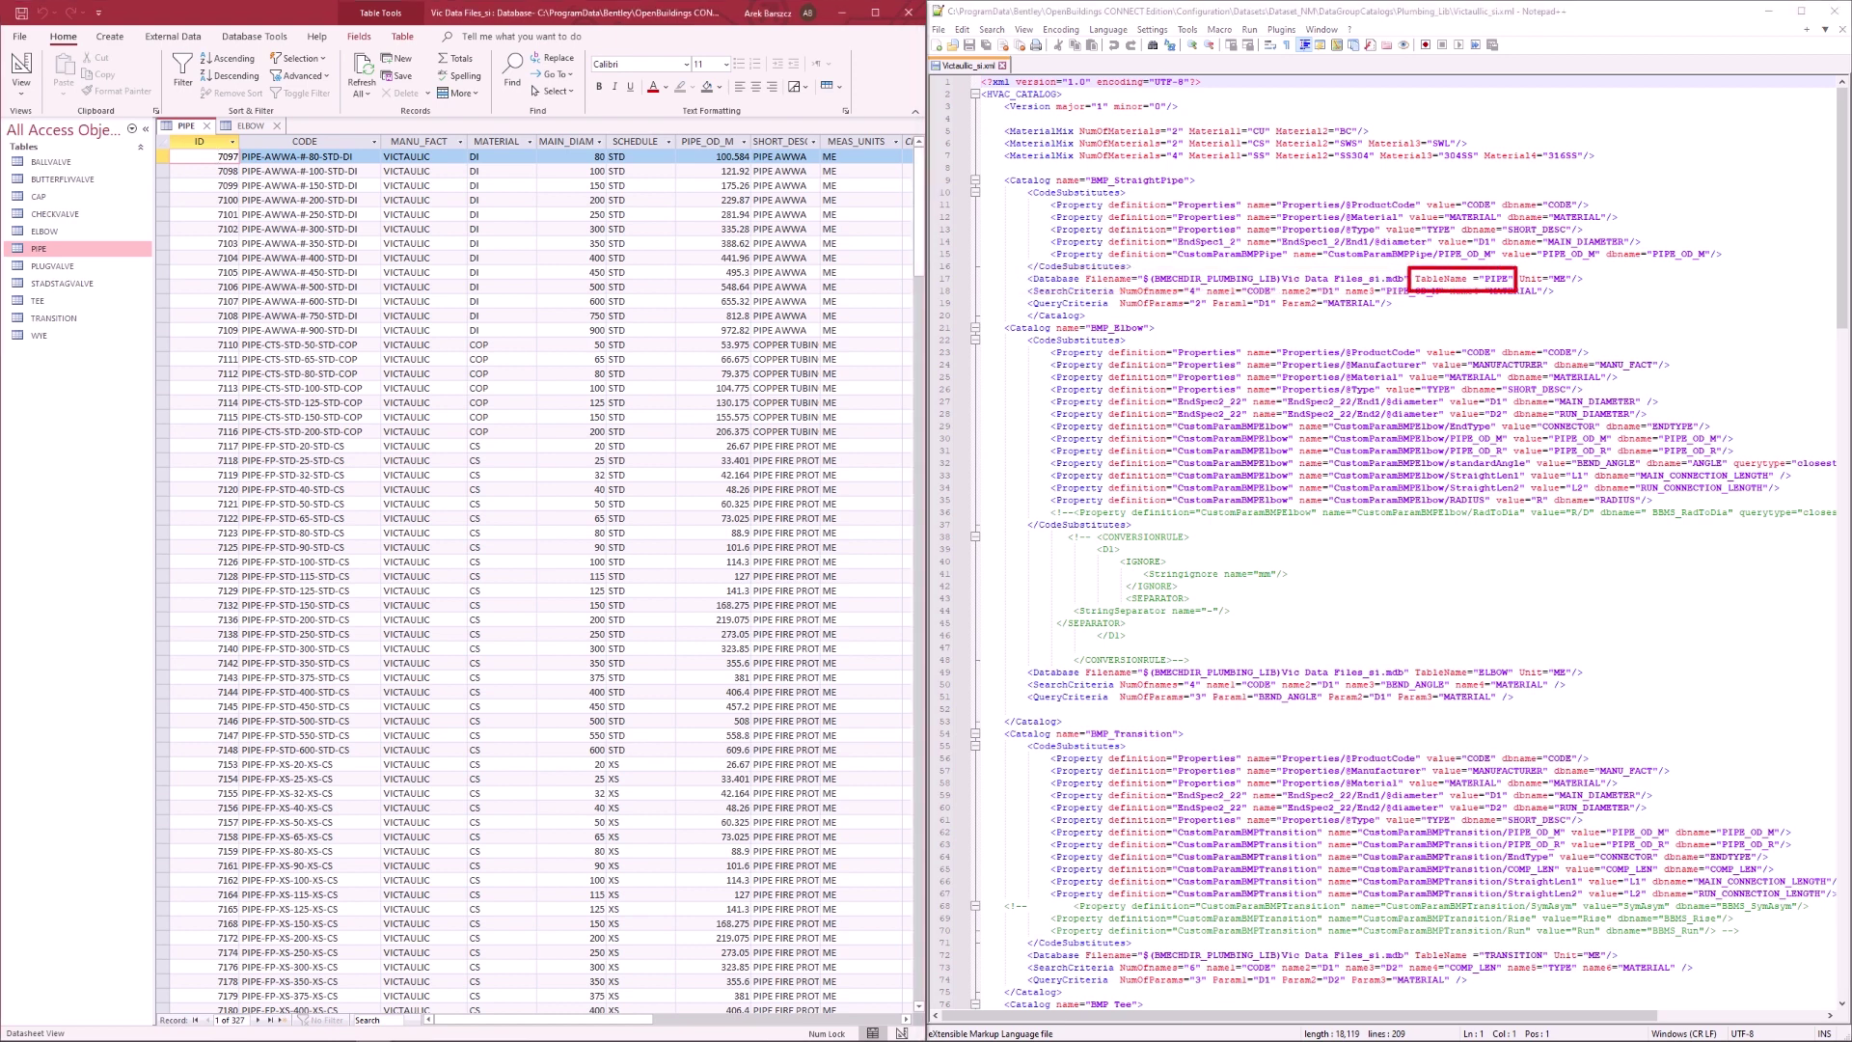
key(alt+Tab)
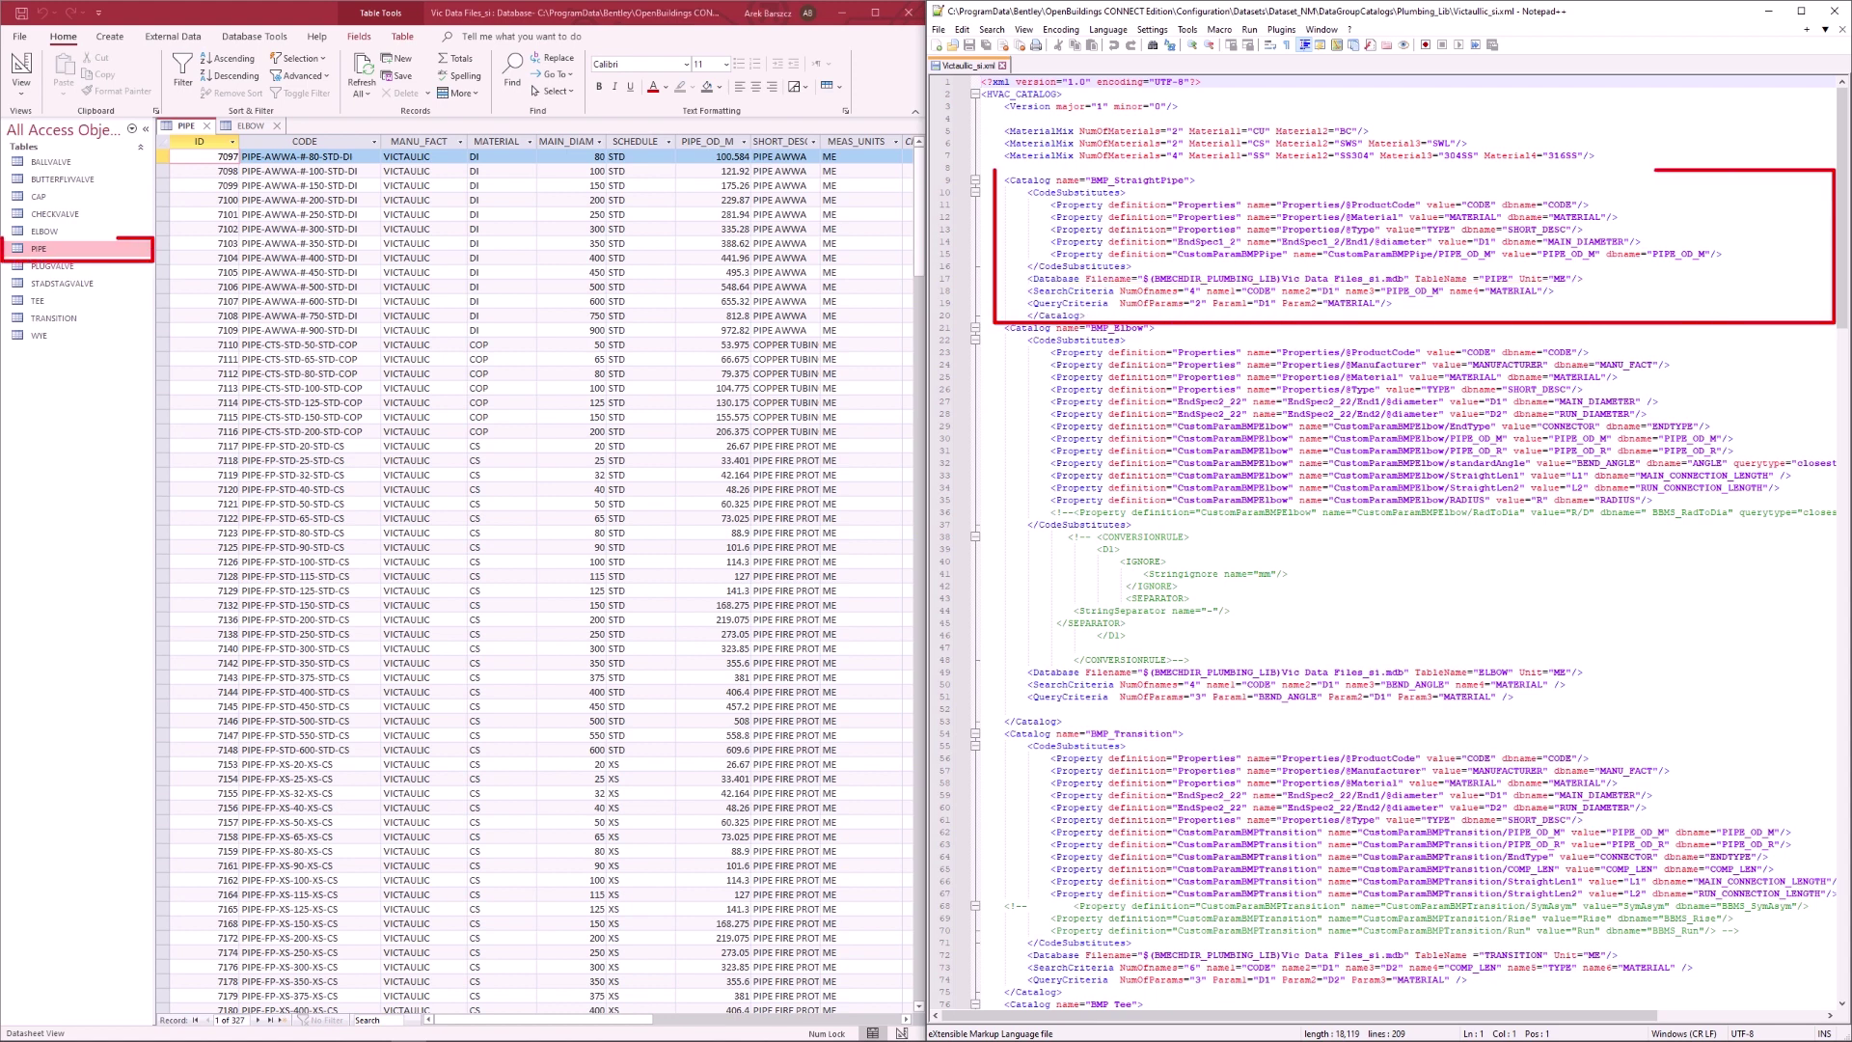
key(alt+Tab)
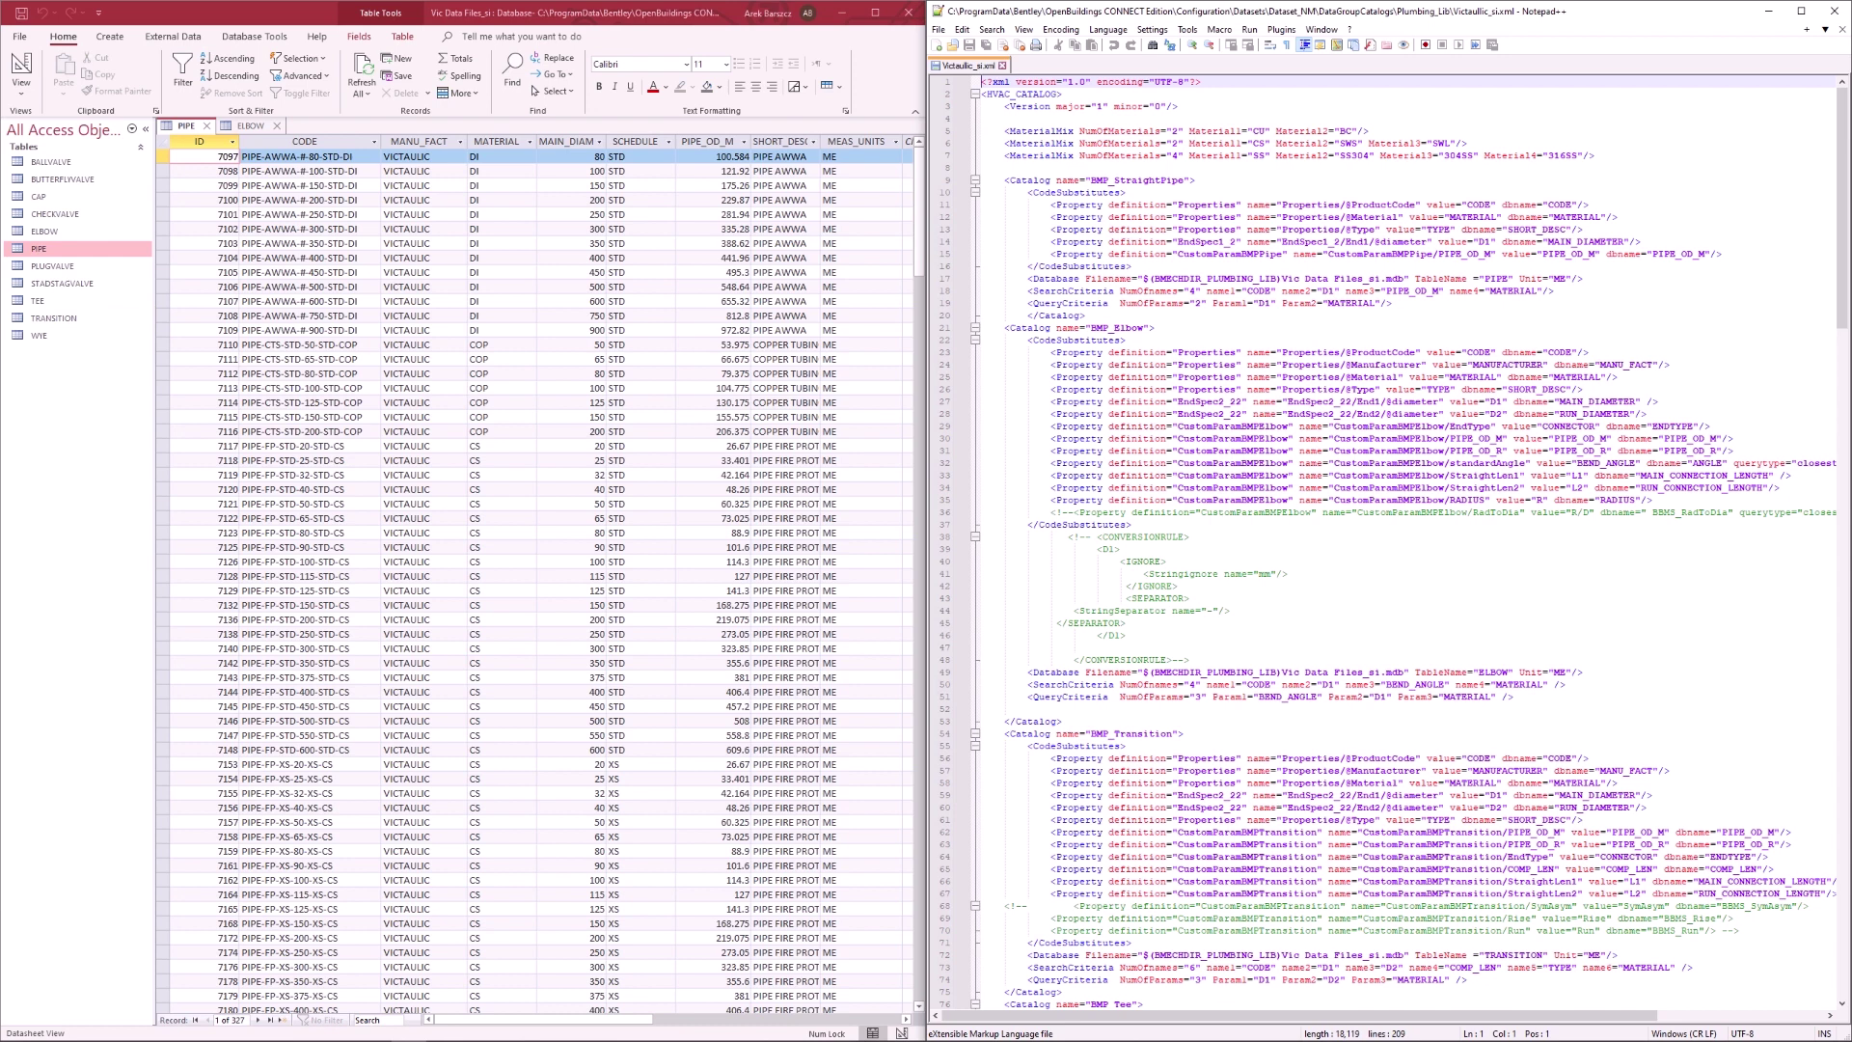
Copy Vic Data Files_si.mdb in Plumbing_Lib and name the copy CustomManufacturer.mdb.
key(alt+Tab)
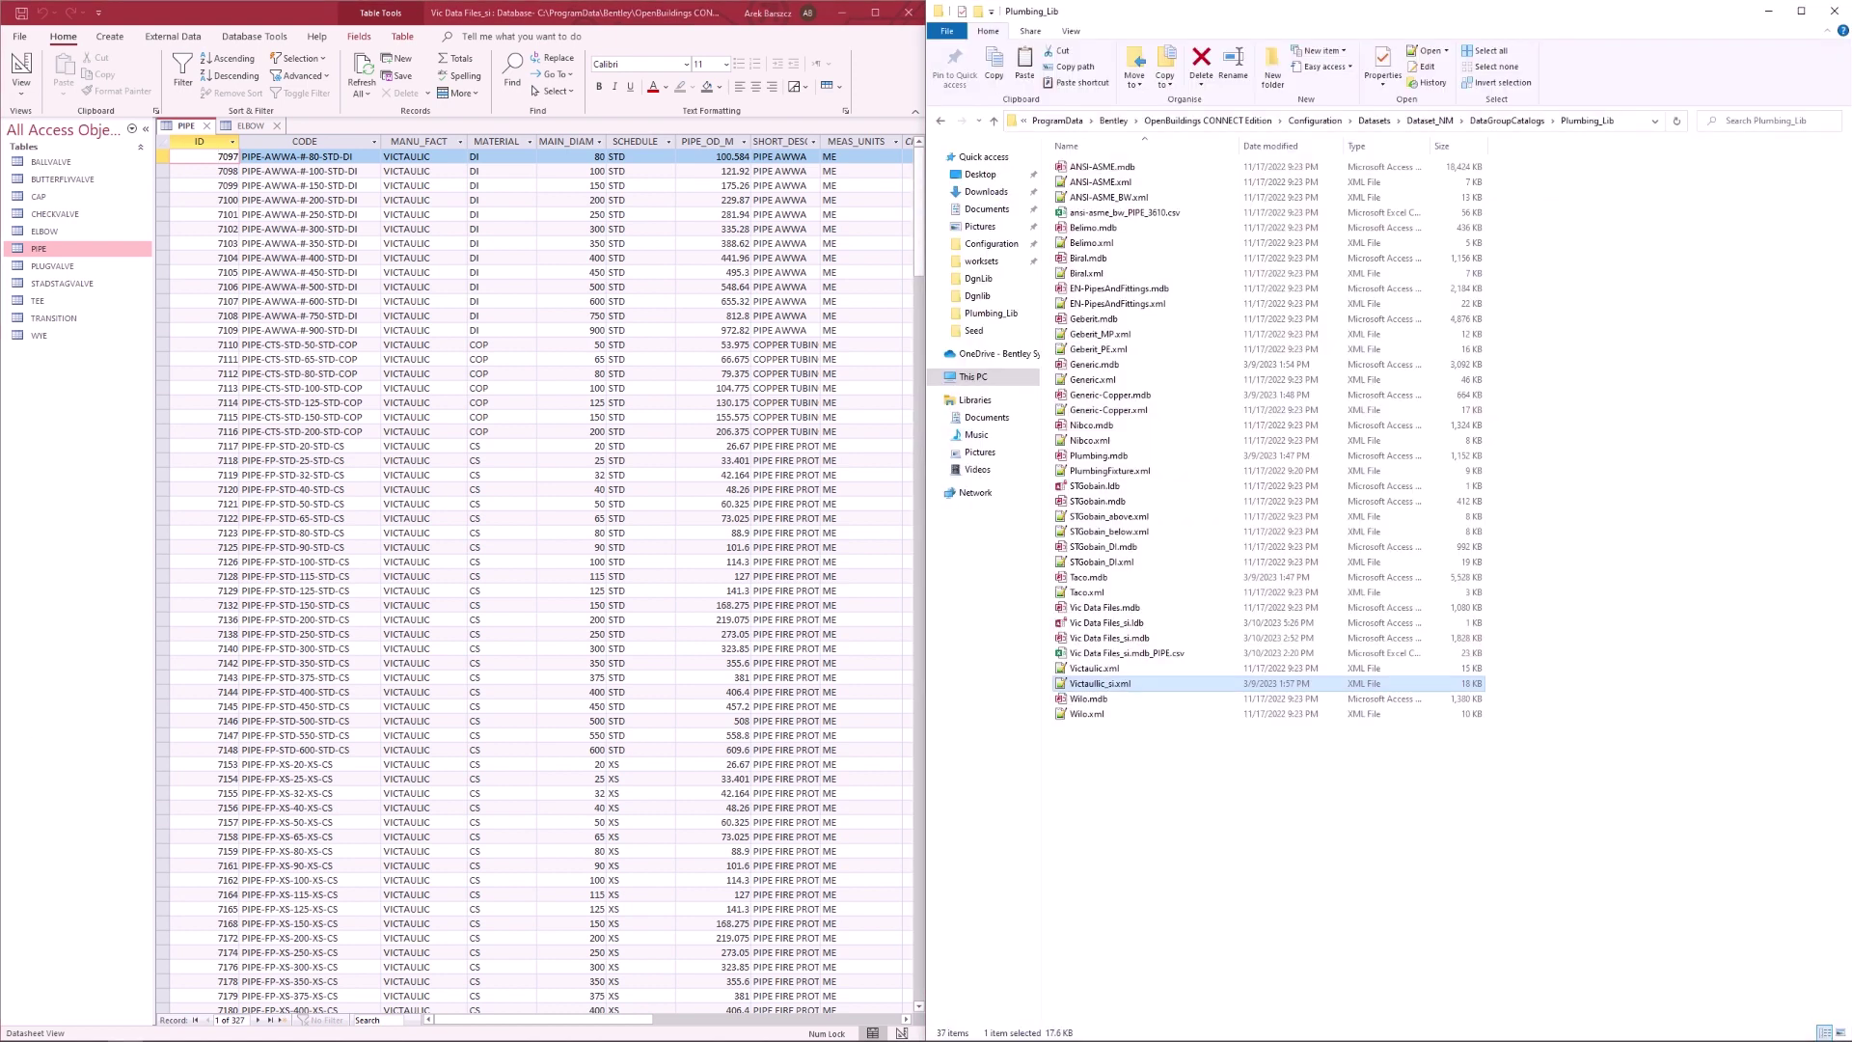
click(1109, 639)
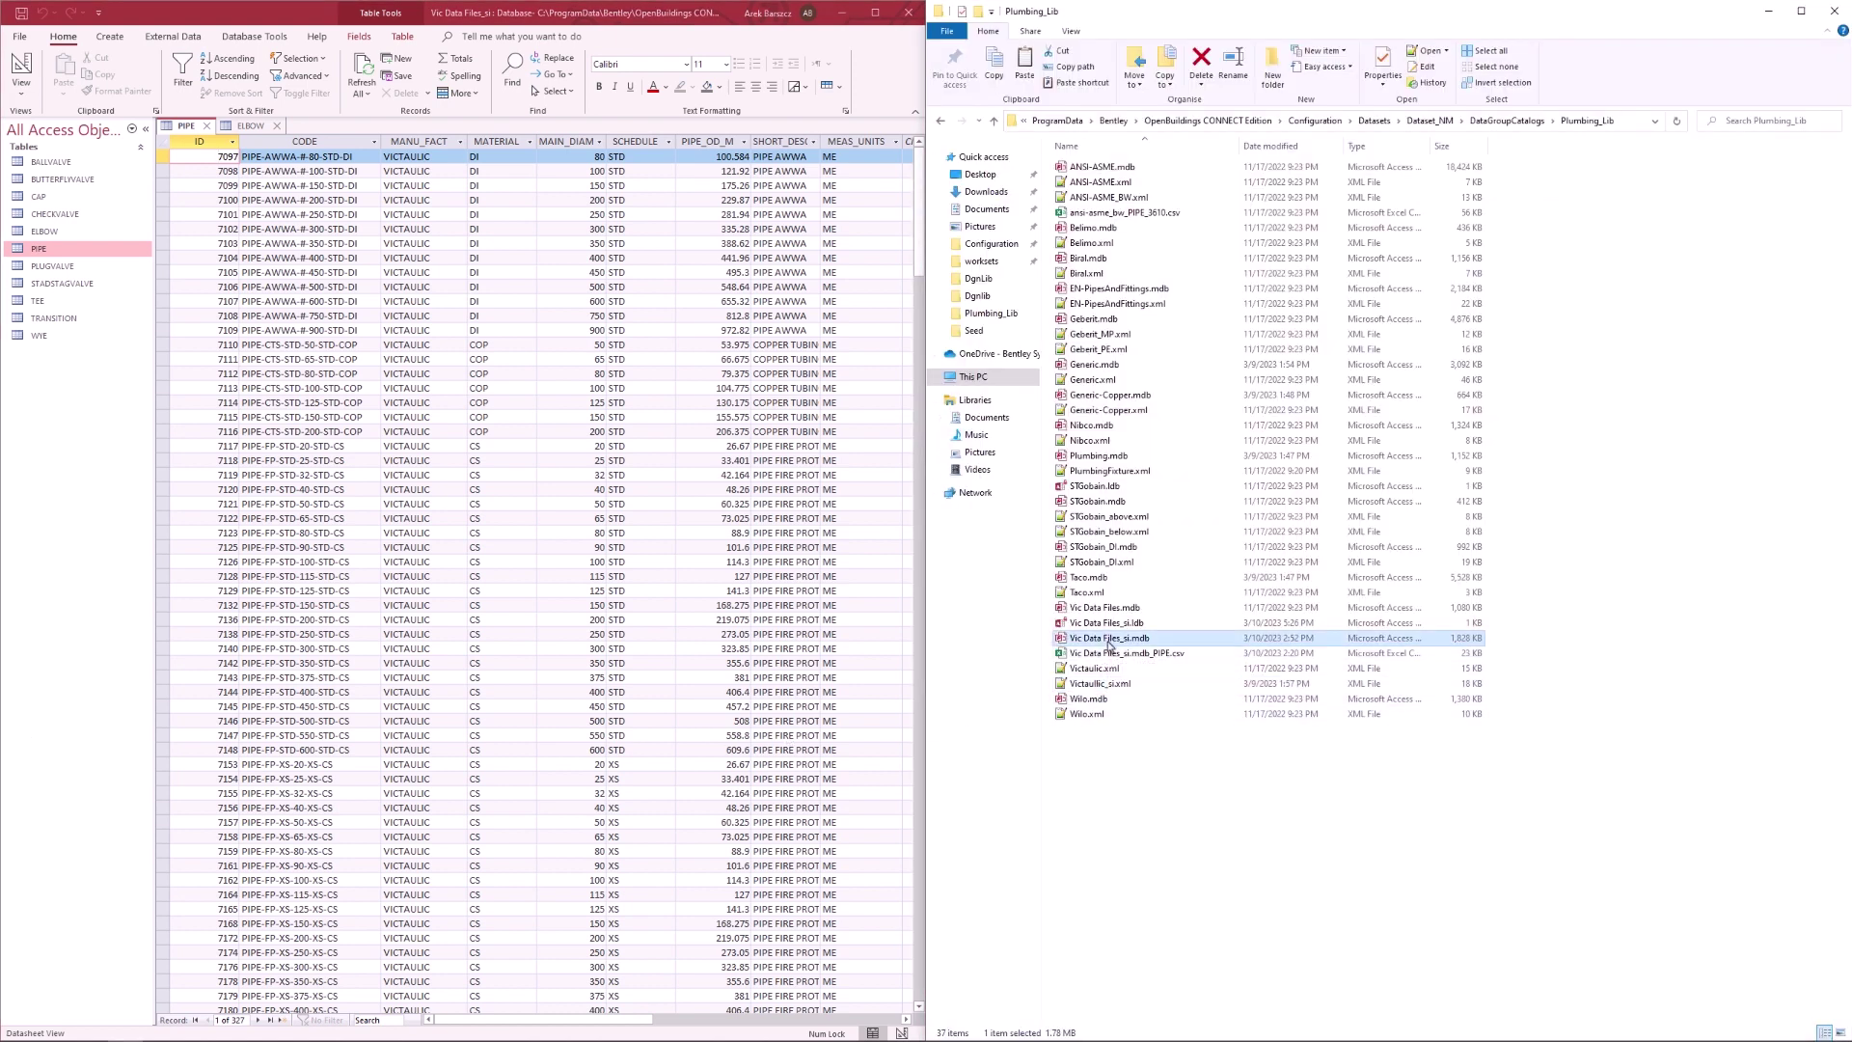
right_click(1109, 640)
click(1148, 873)
right_click(1135, 808)
click(1187, 902)
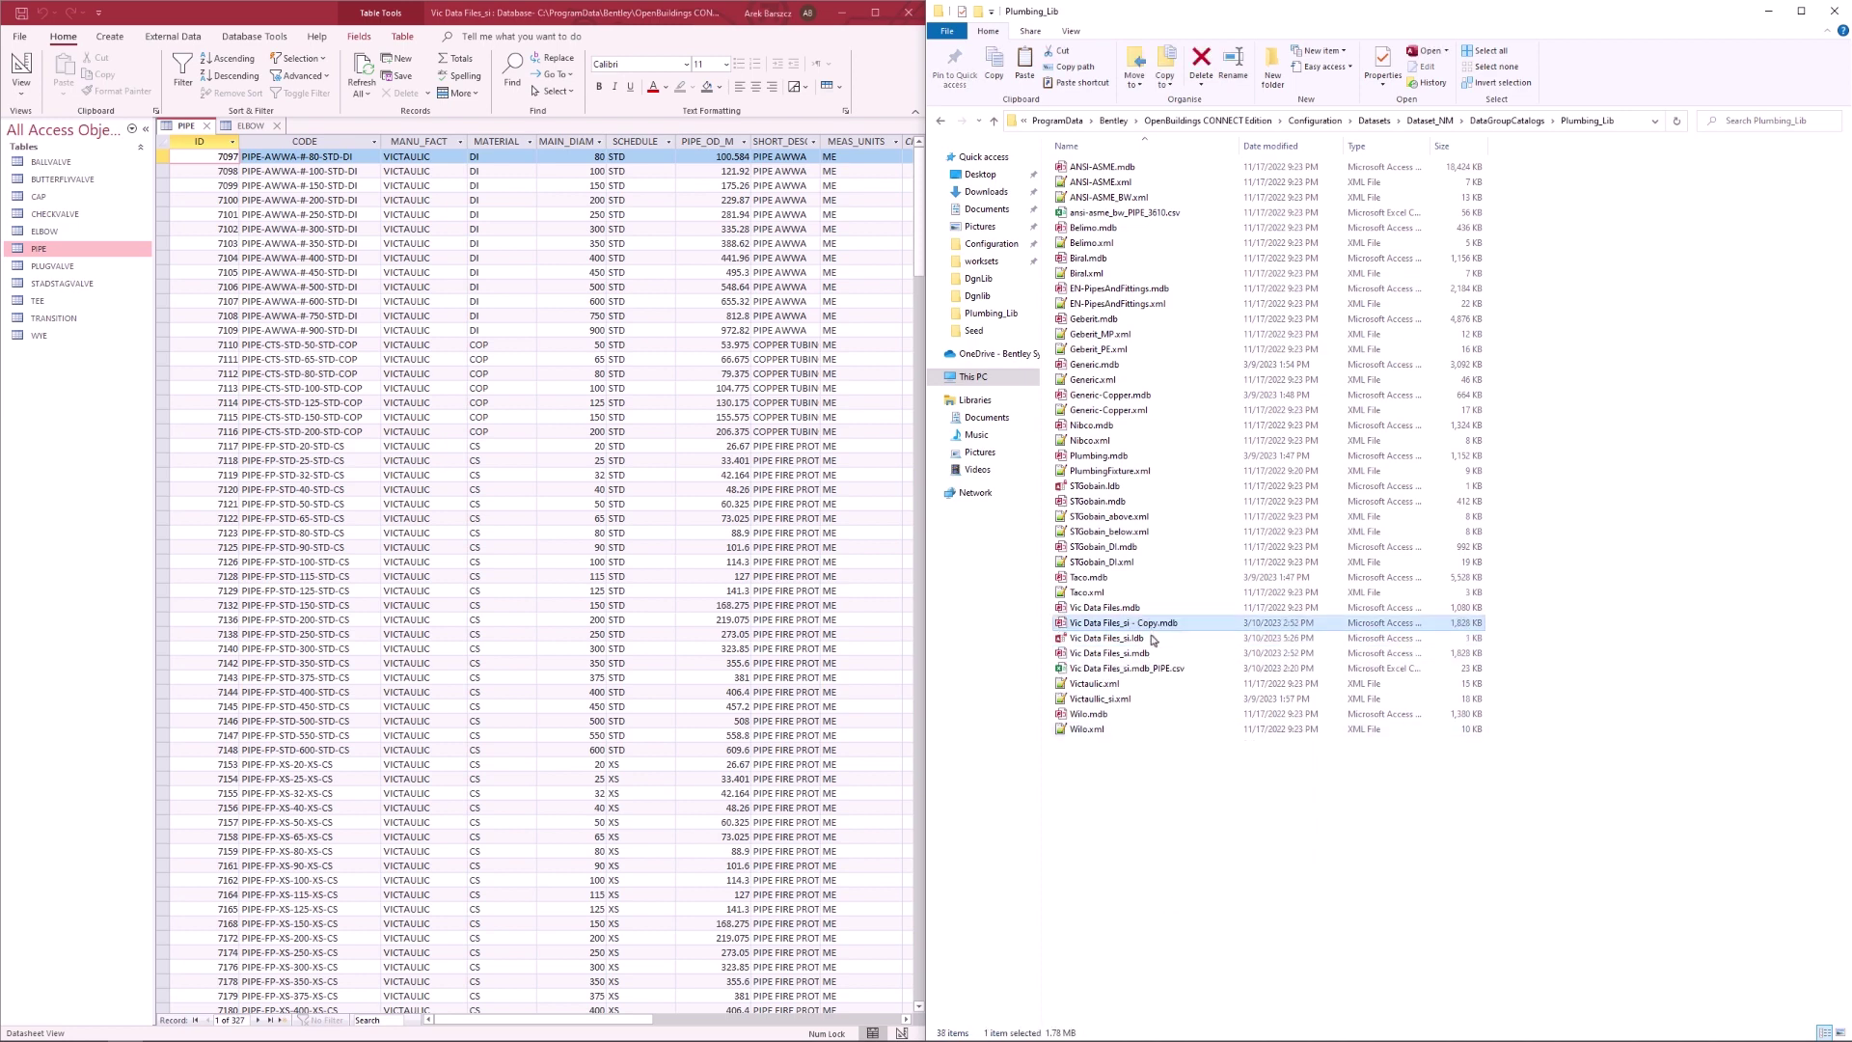
right_click(1148, 623)
click(1198, 909)
text(CustomManu)
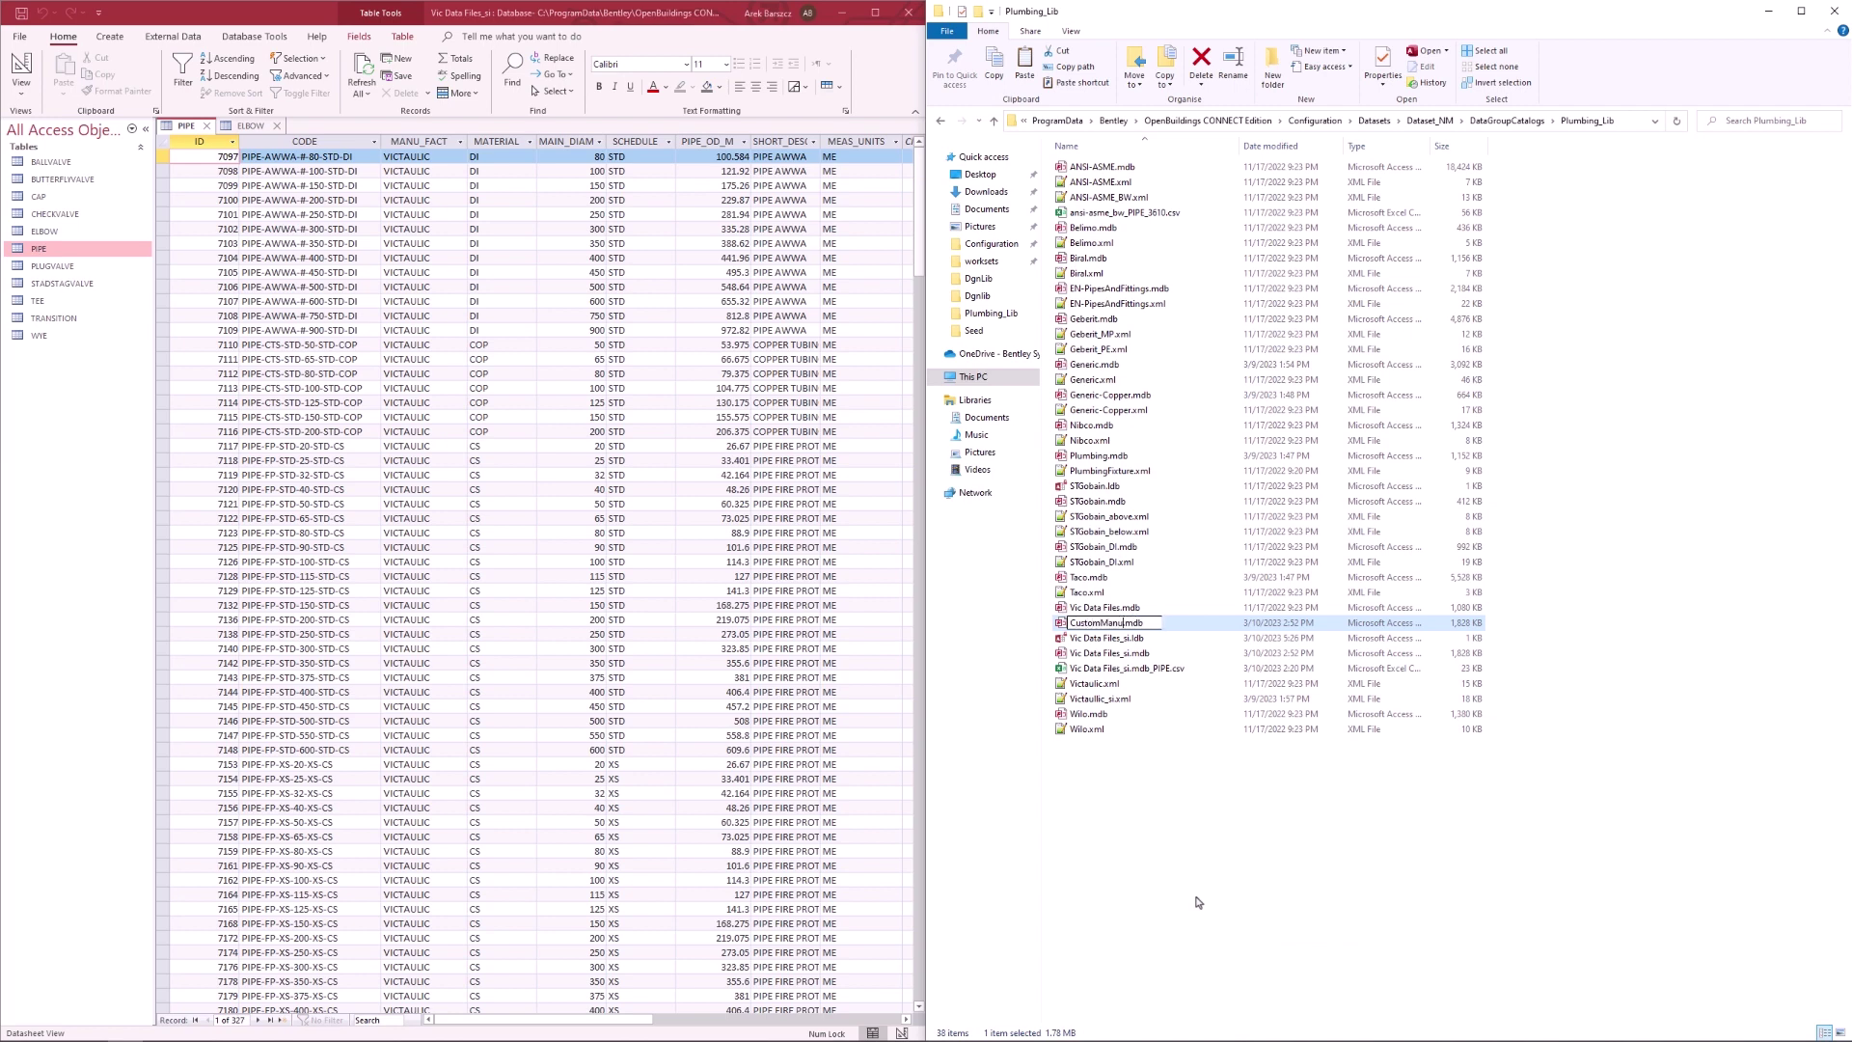
text(facturer)
click(1169, 870)
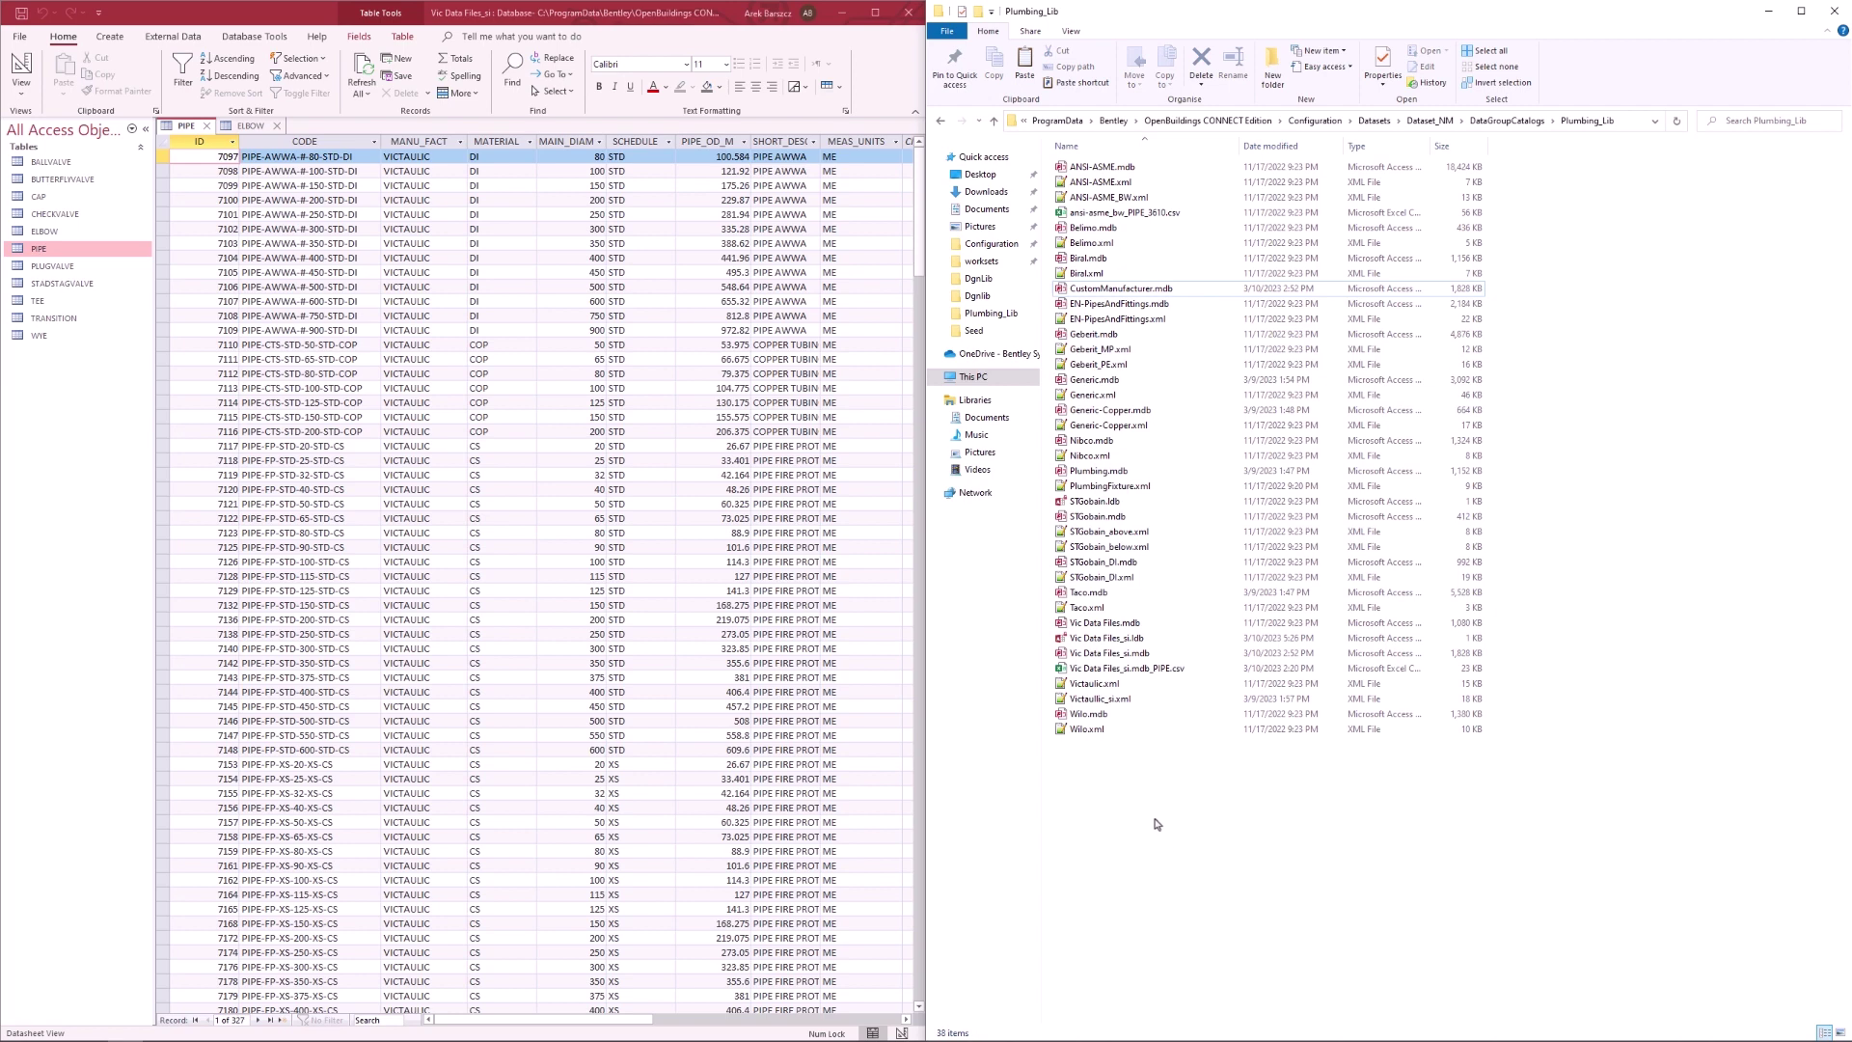
Rename Victaulic_si.xml to CustomManufacturer.xml and close Access without saving the layout.
right_click(1105, 701)
click(1158, 989)
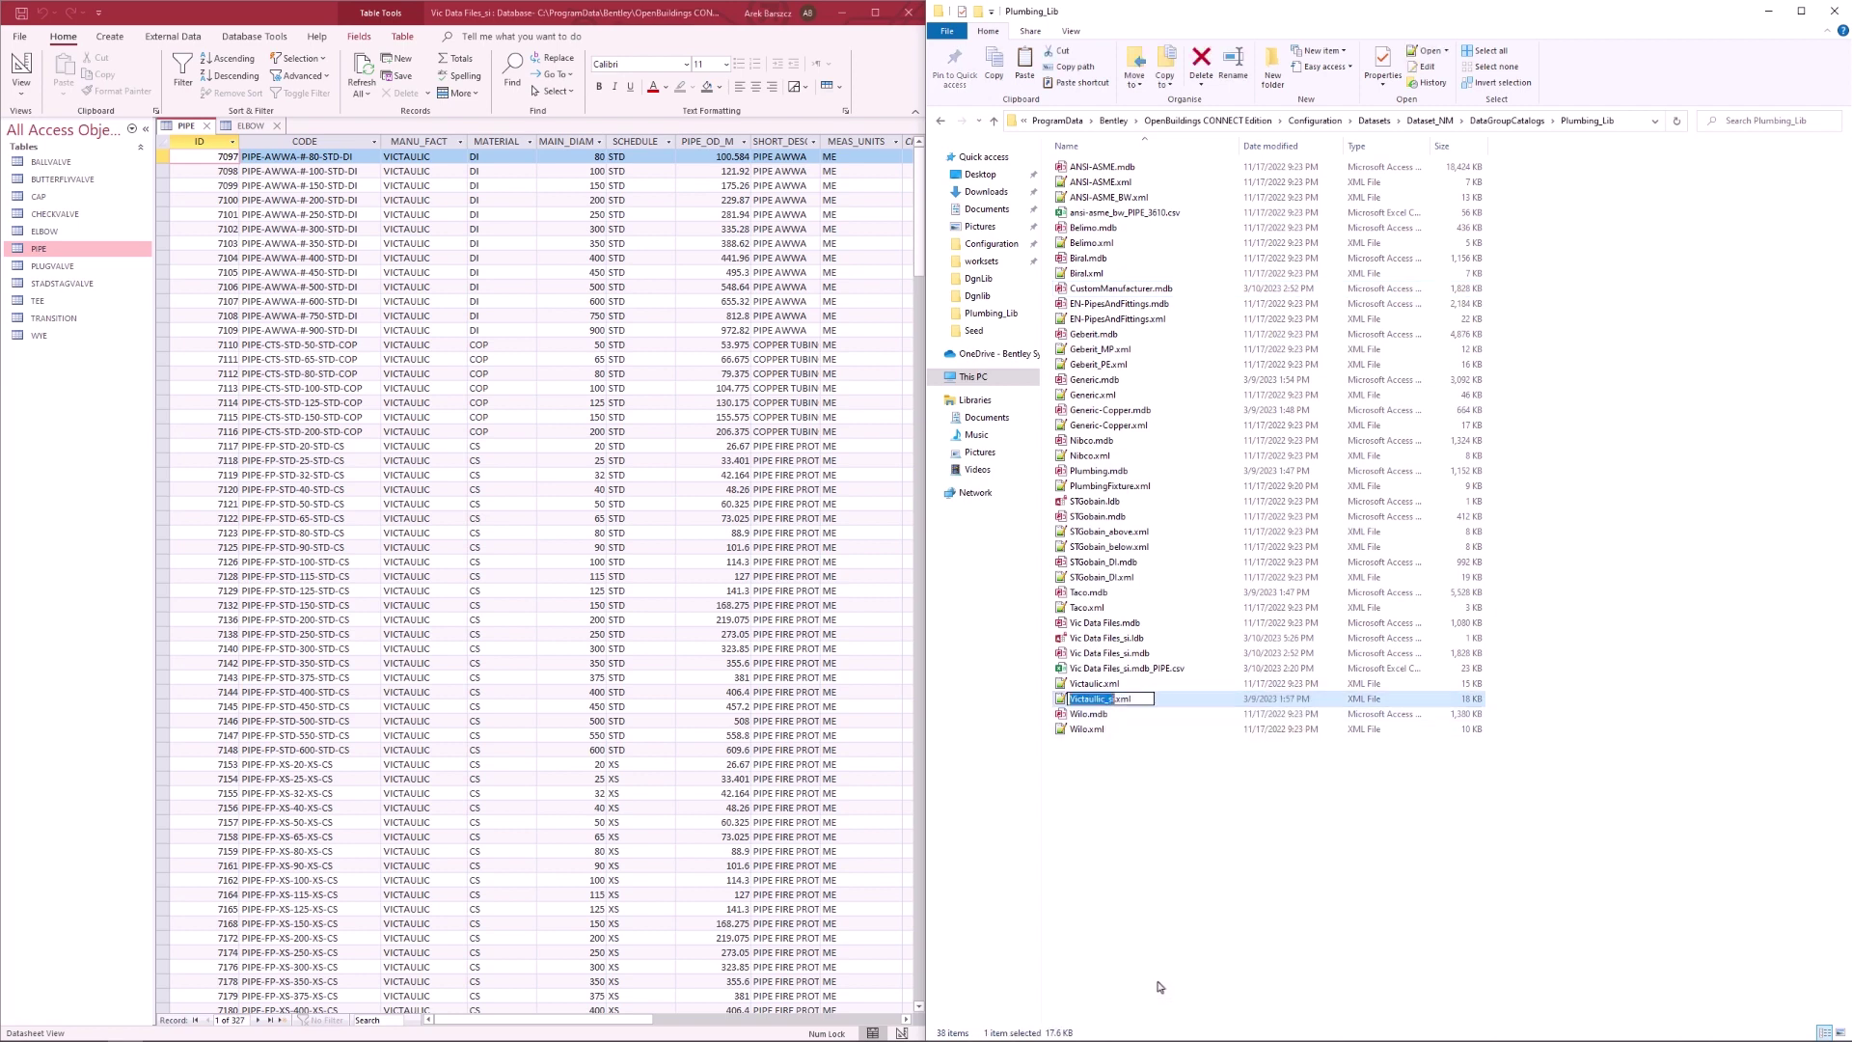
text(CustomManufacturer)
click(1160, 988)
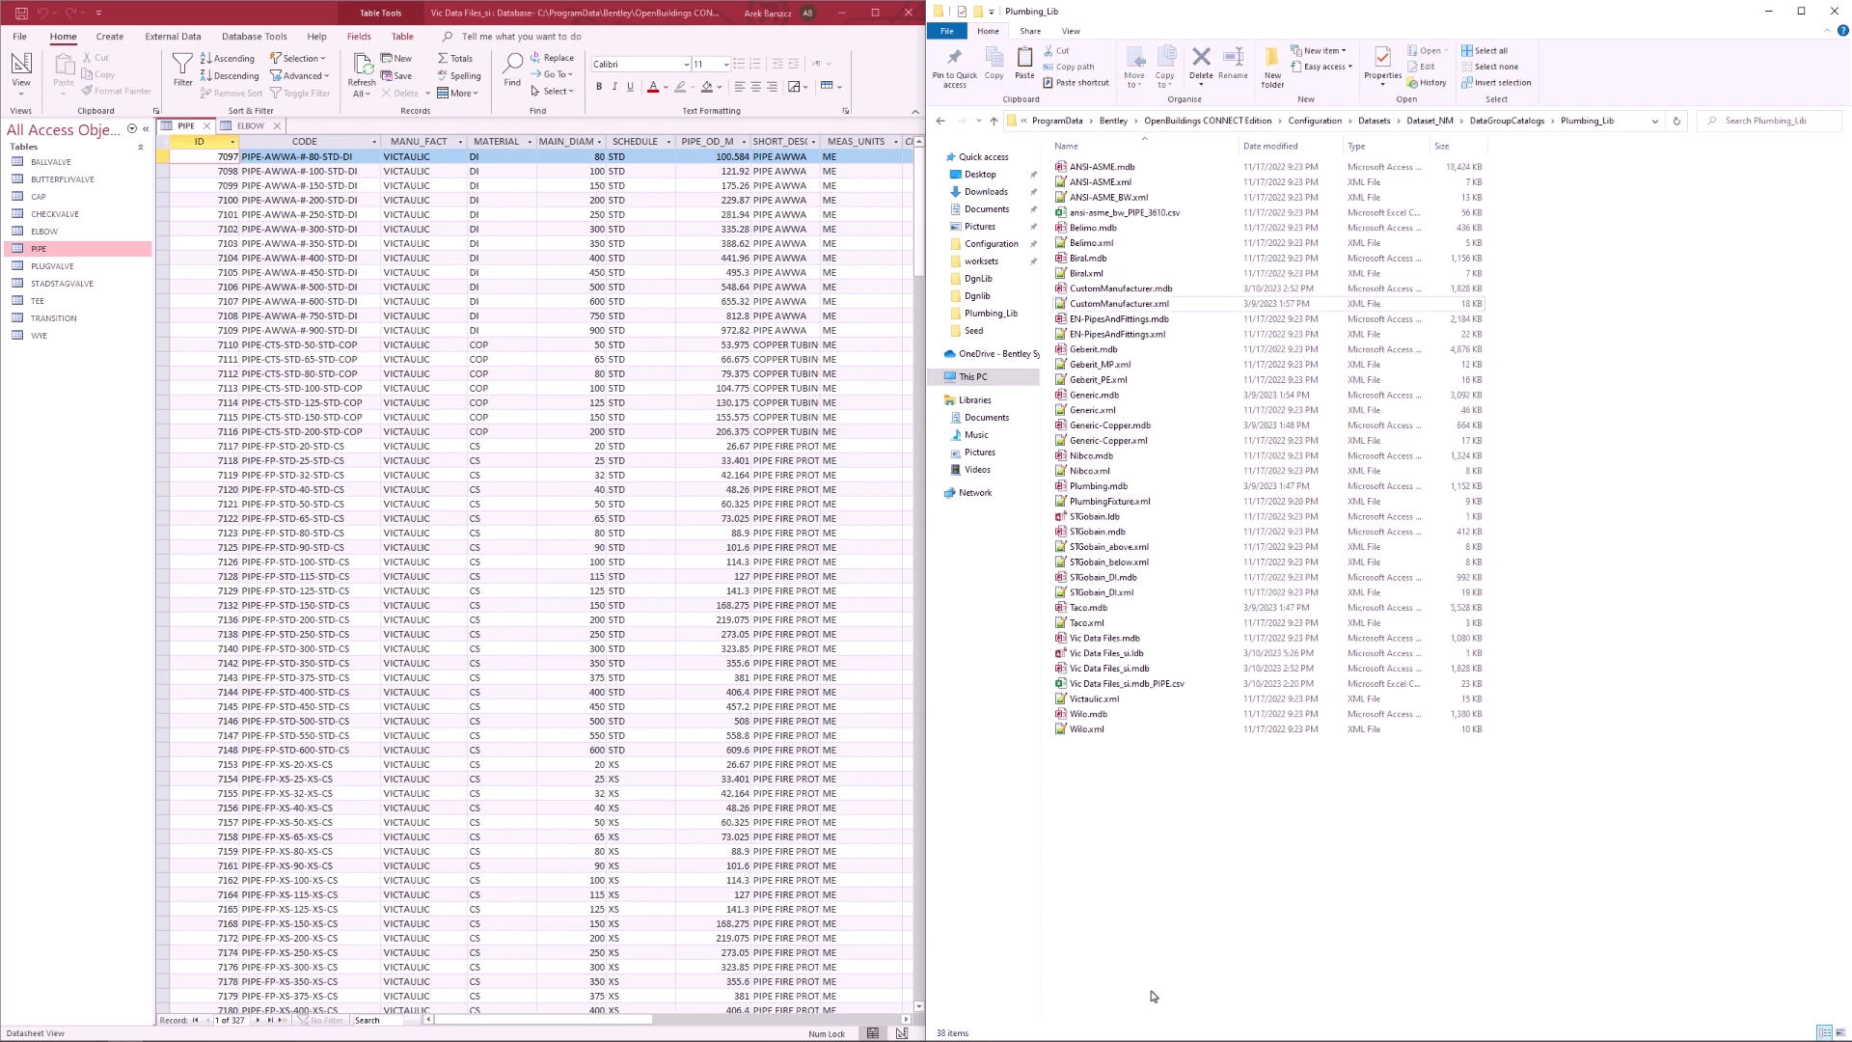
click(908, 13)
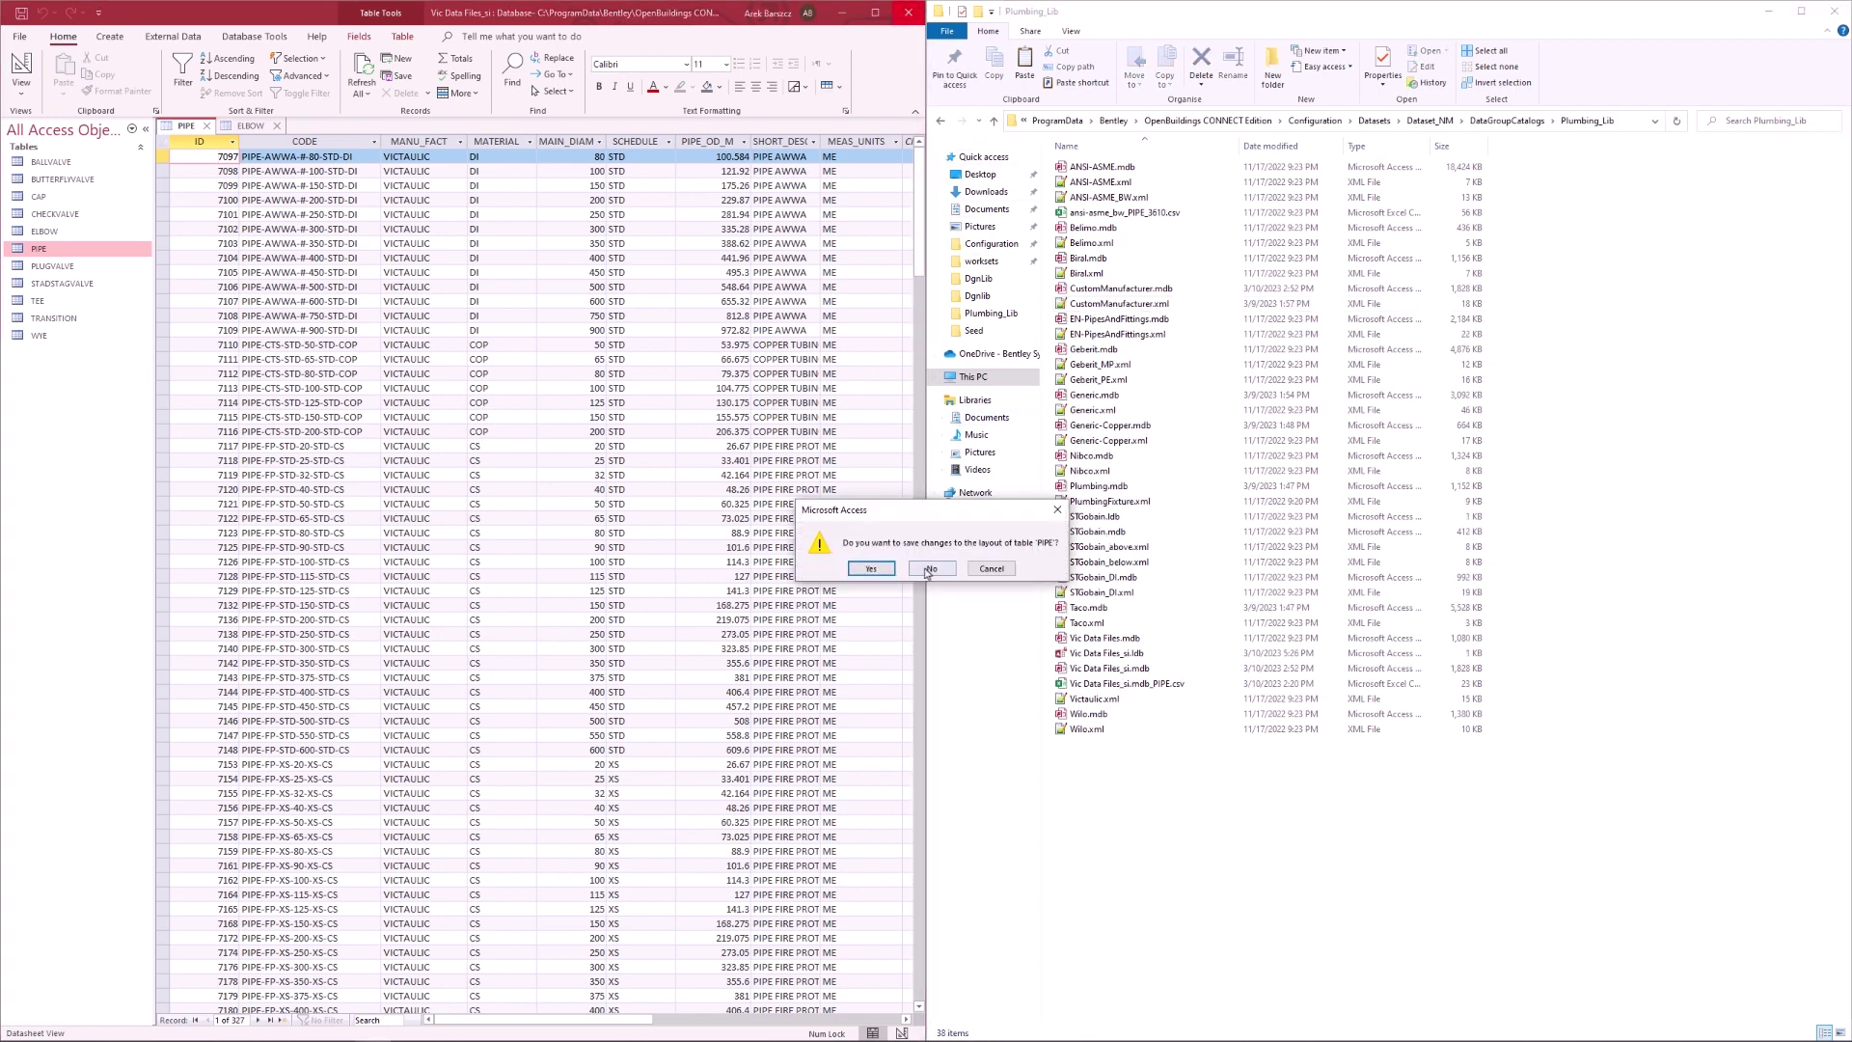
click(927, 569)
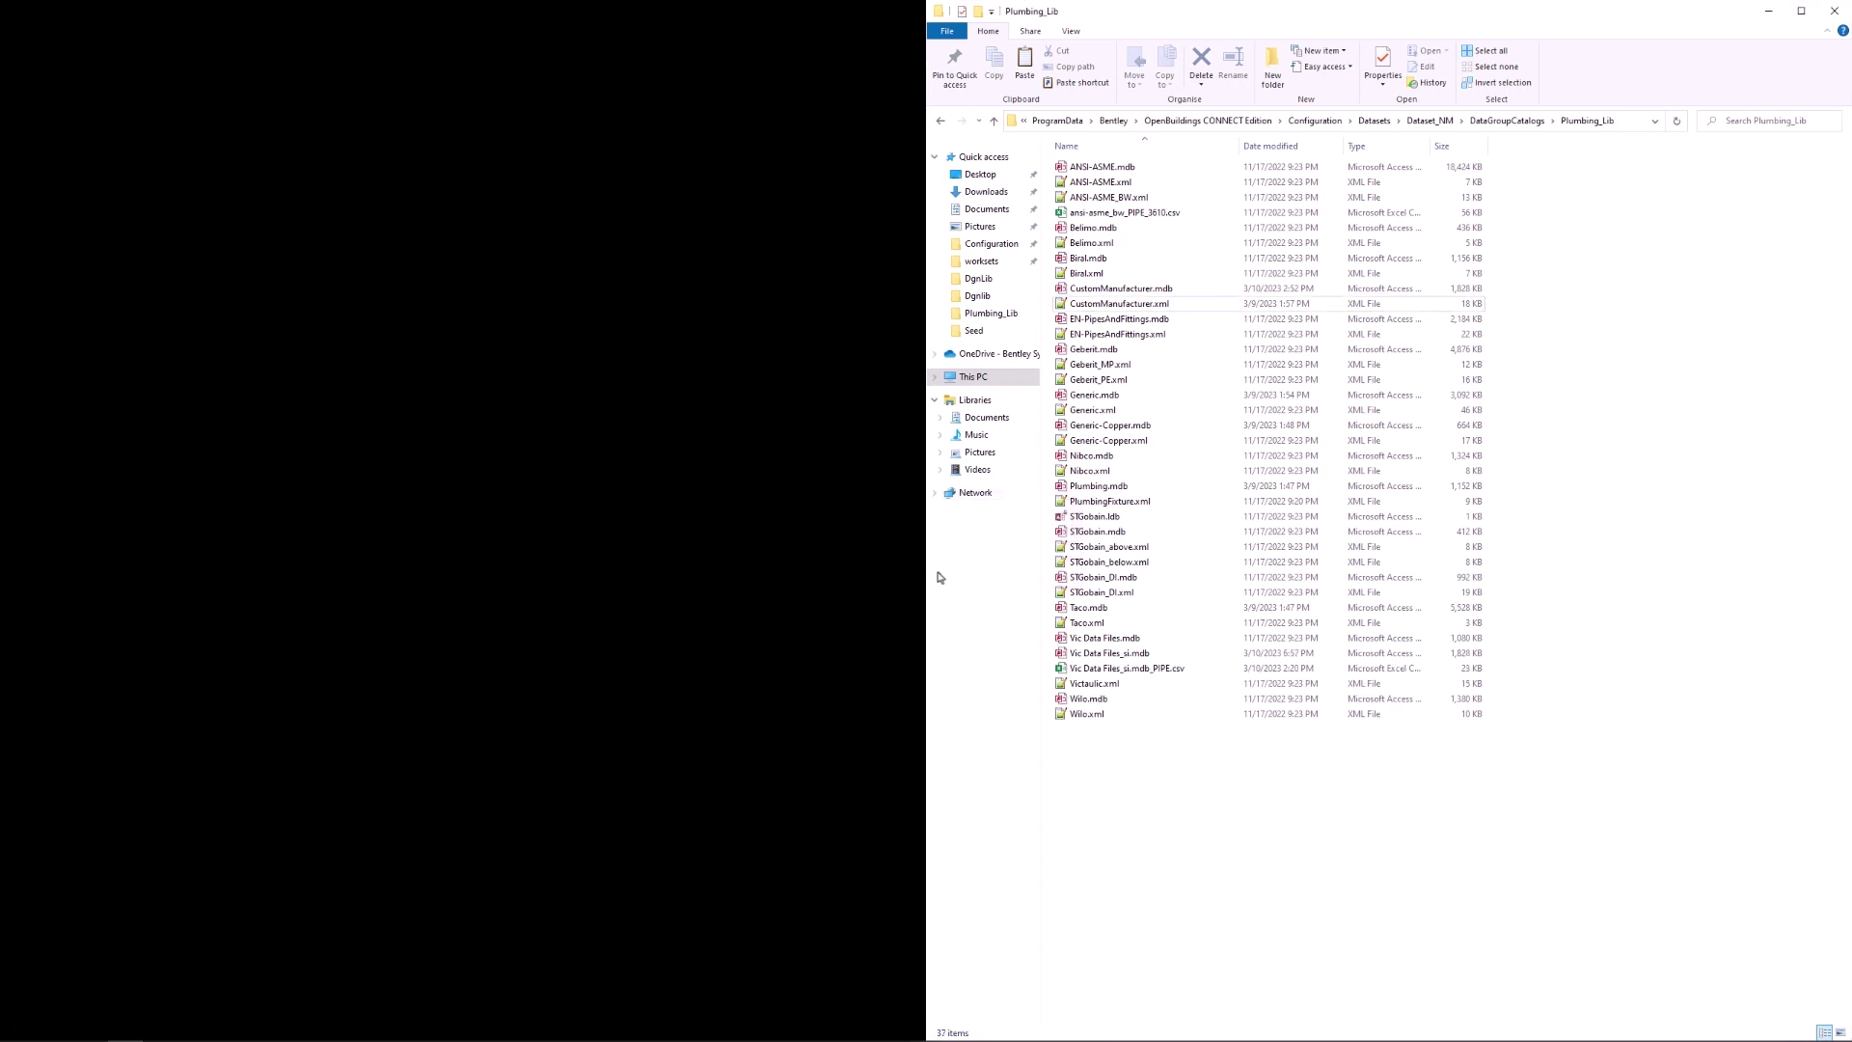
Open CustomManufacturer.mdb and CustomManufacturer.xml, with Access snapped to the left half.
double_click(1140, 289)
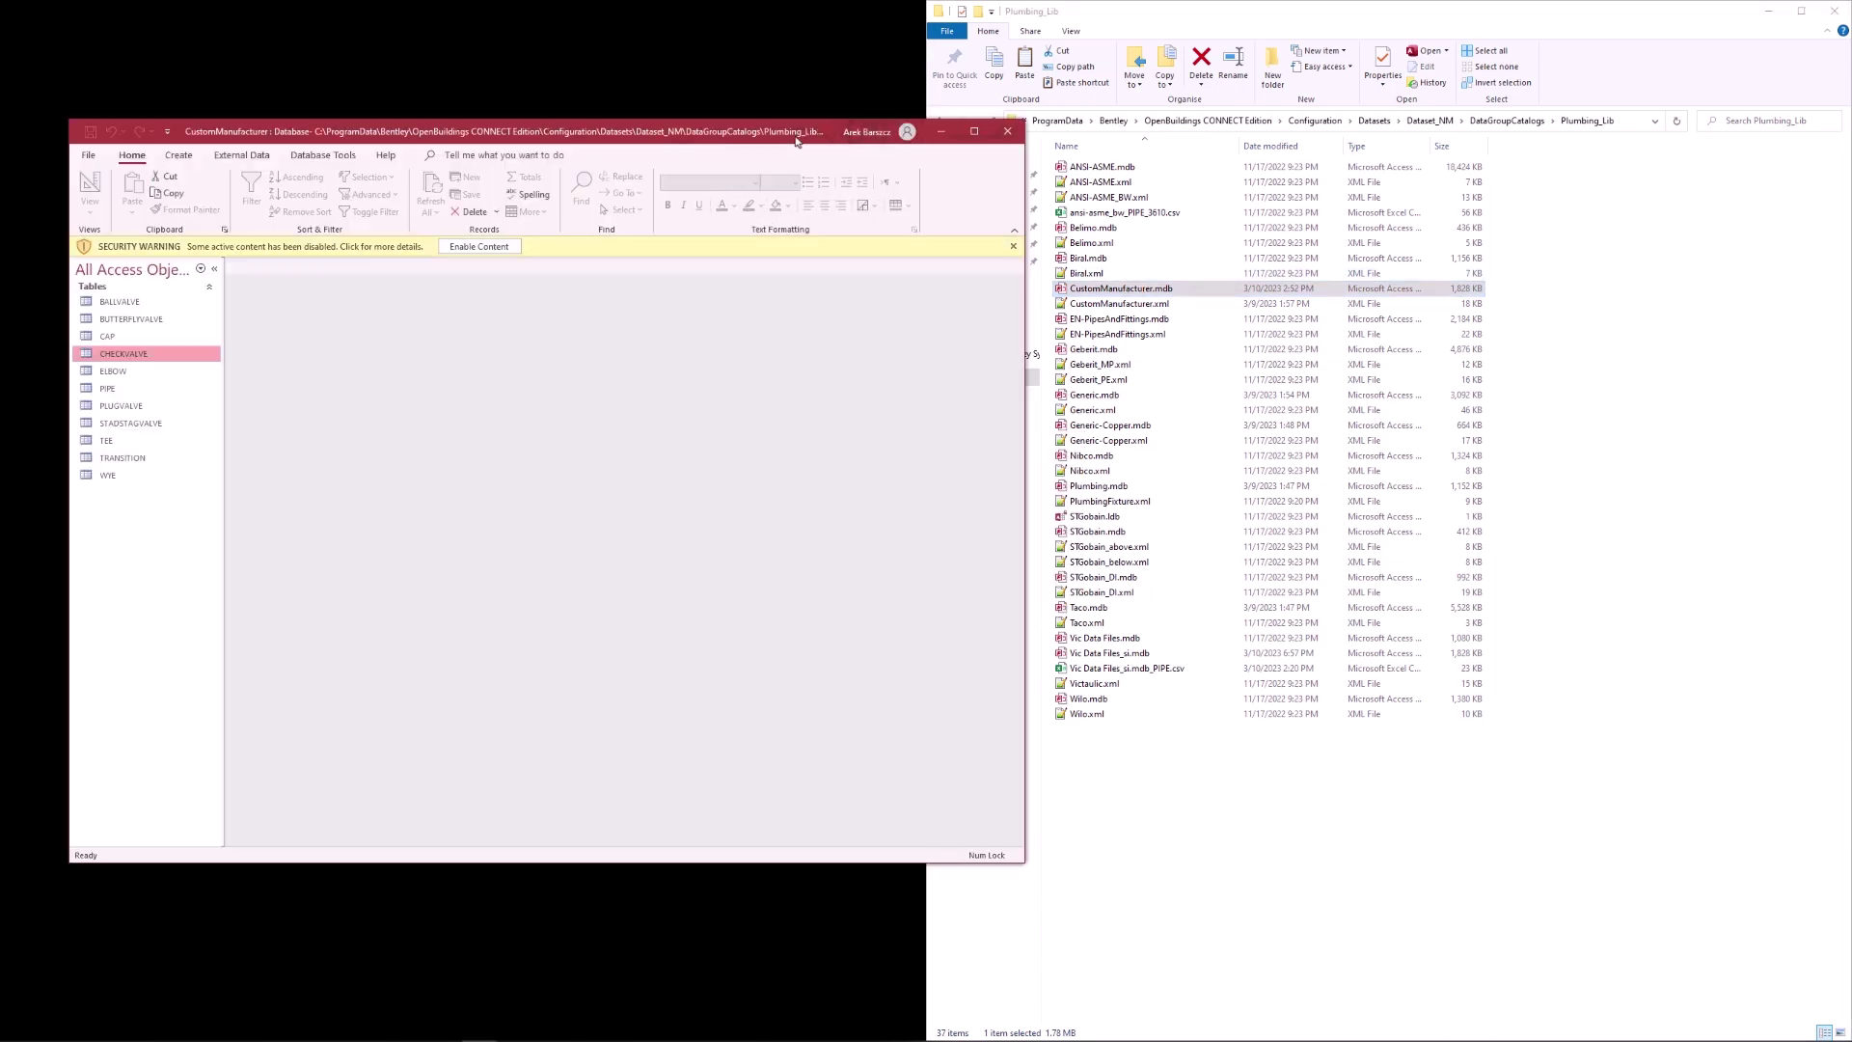
drag(797, 140, 679, 173)
double_click(1110, 320)
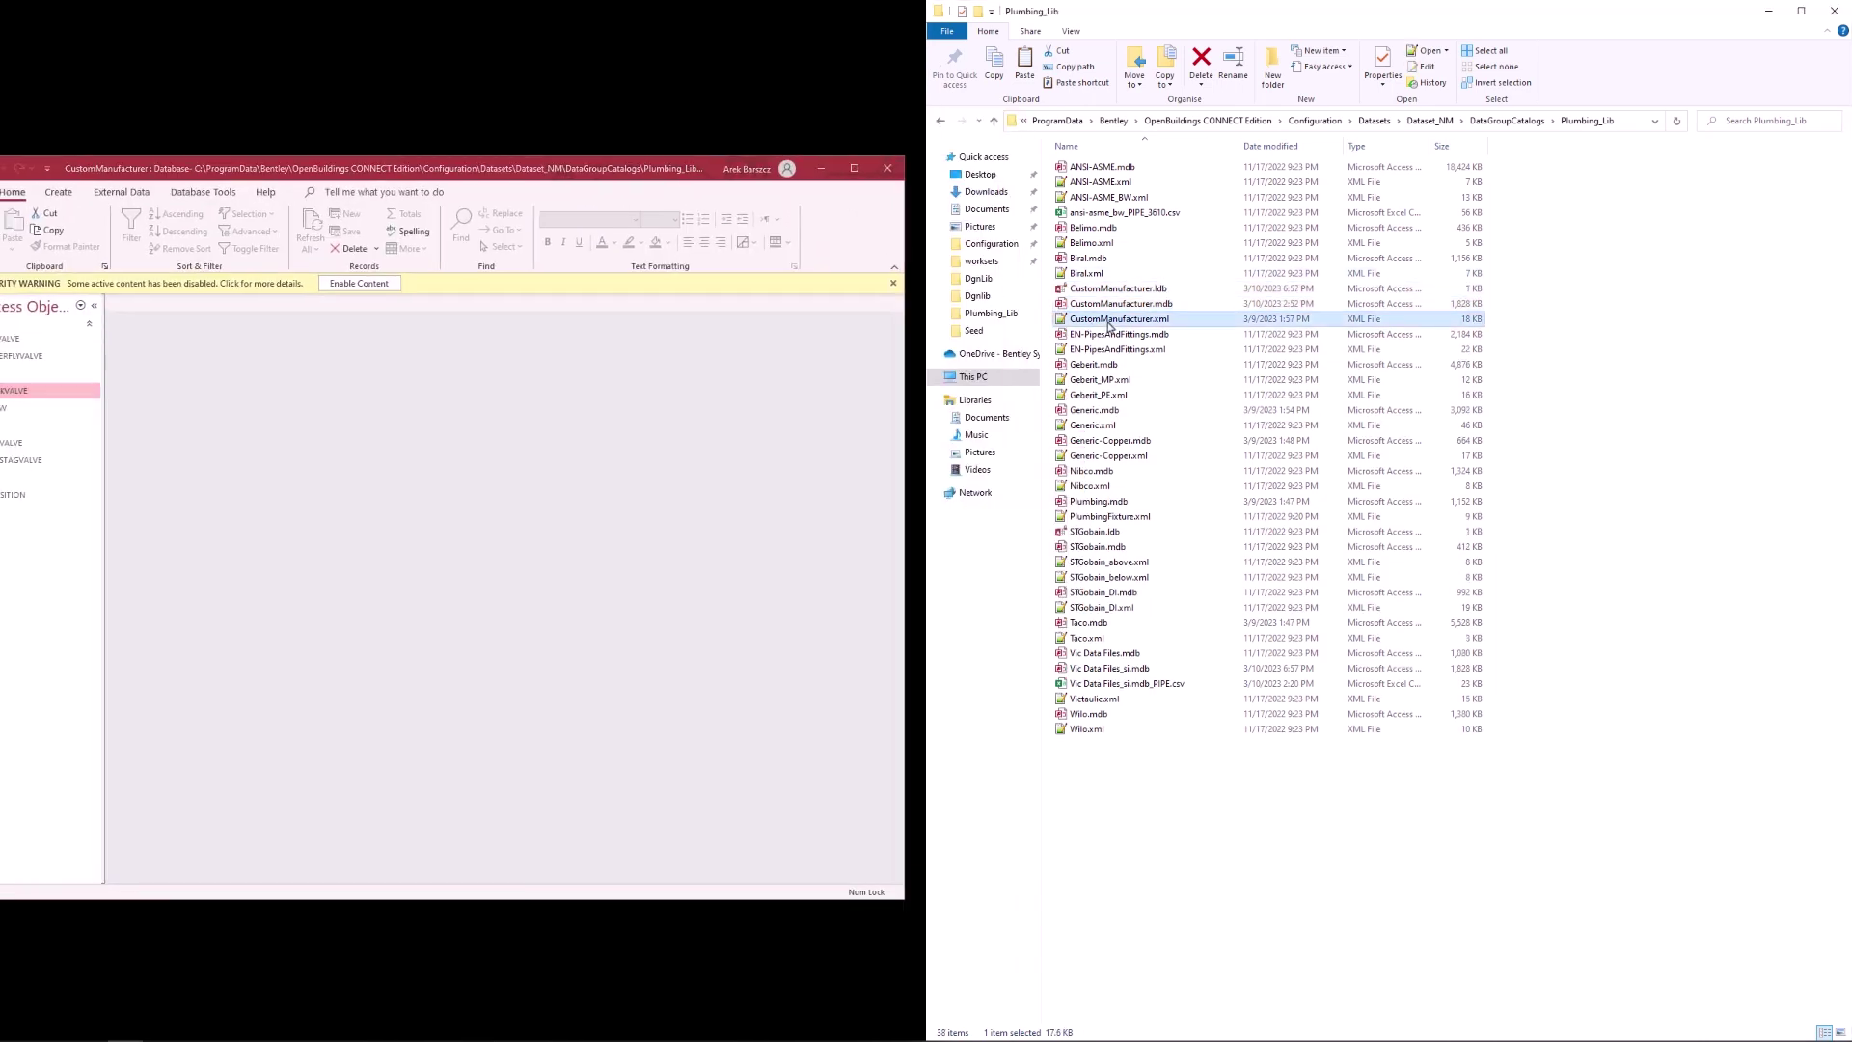
click(395, 168)
key(super+Left)
Open the PIPE table and select the old database name in the XML pipe catalog.
click(56, 249)
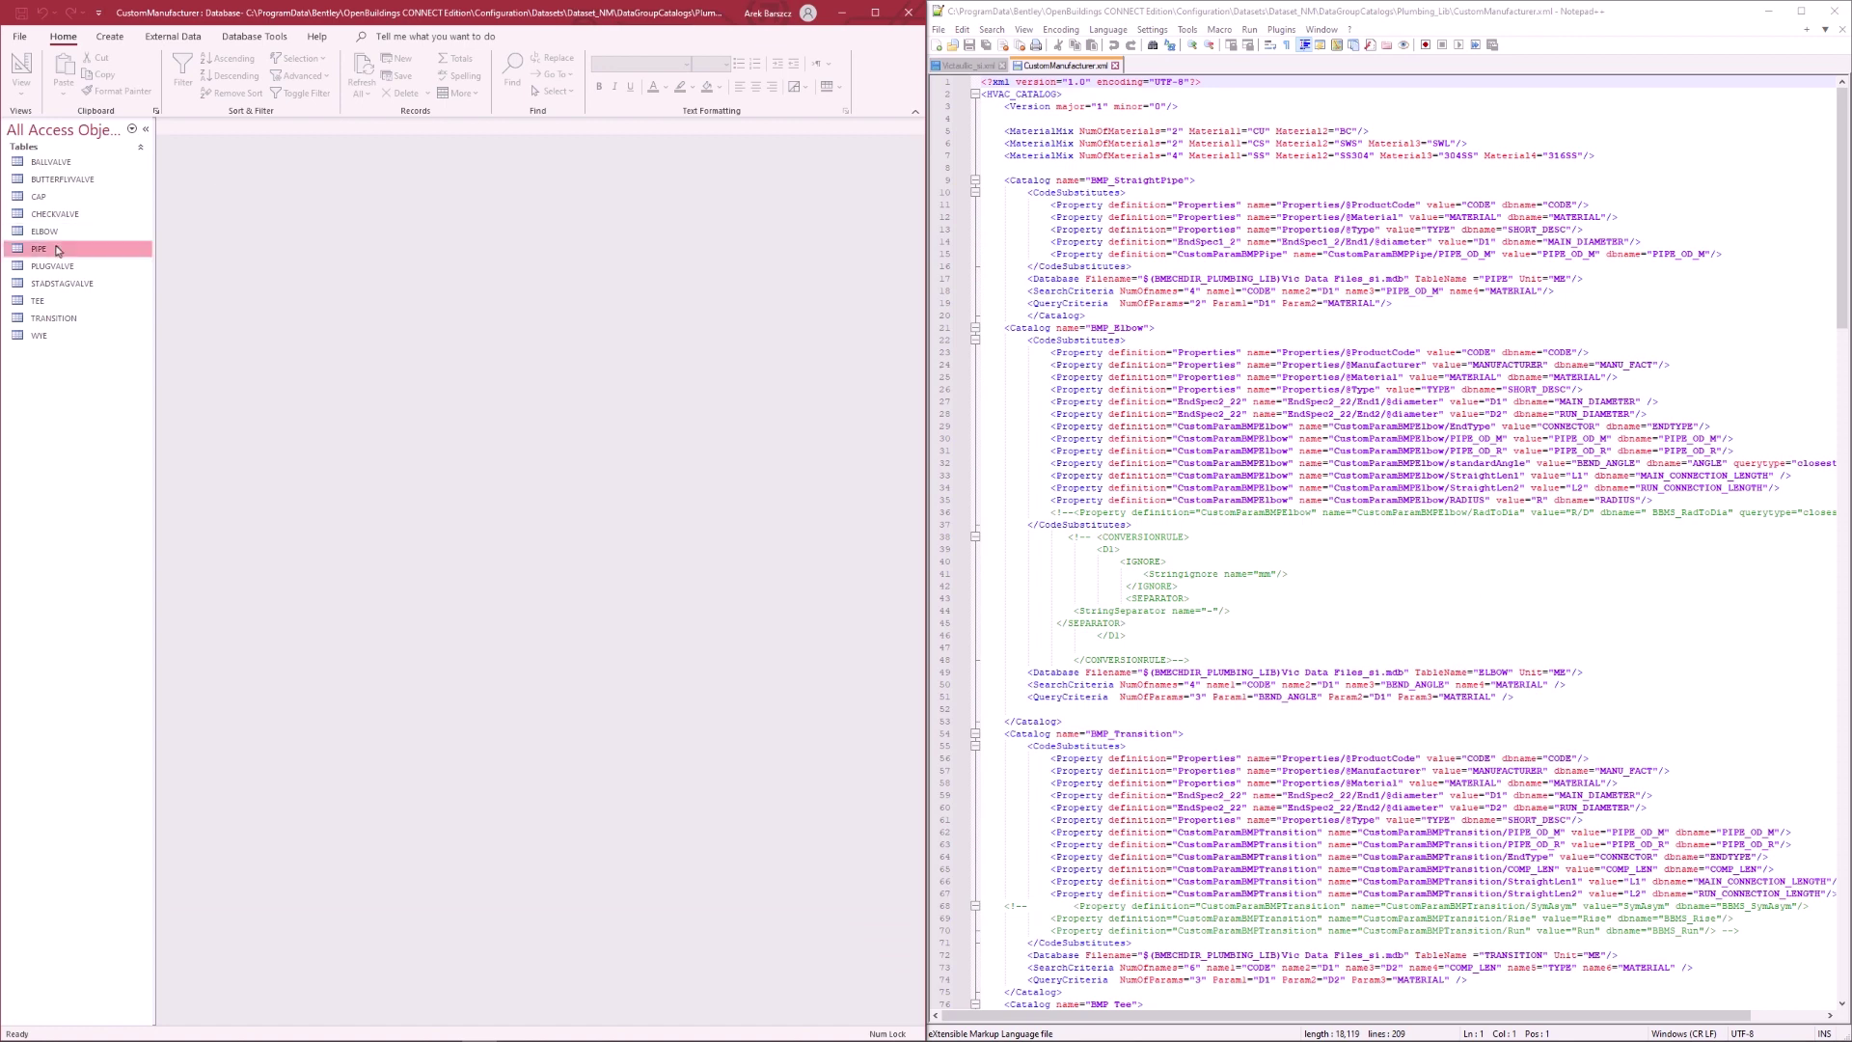
double_click(56, 250)
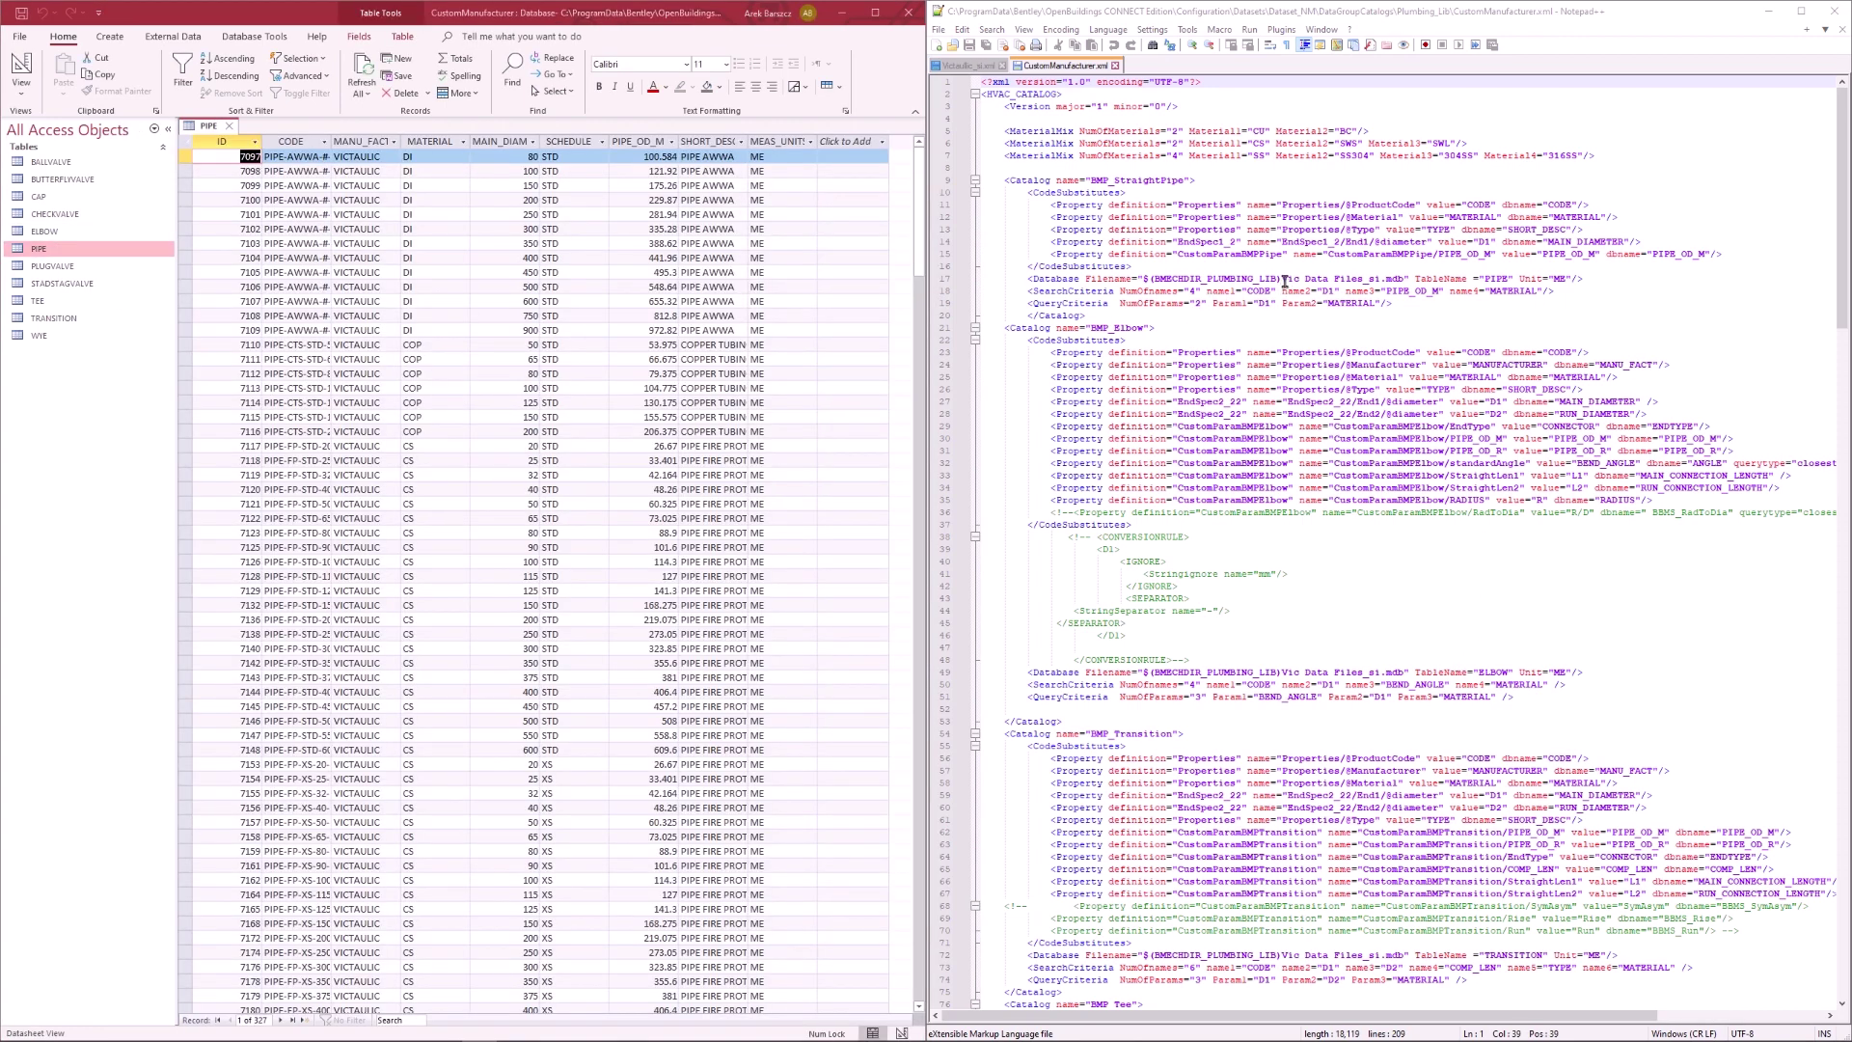
drag(1282, 279, 1405, 285)
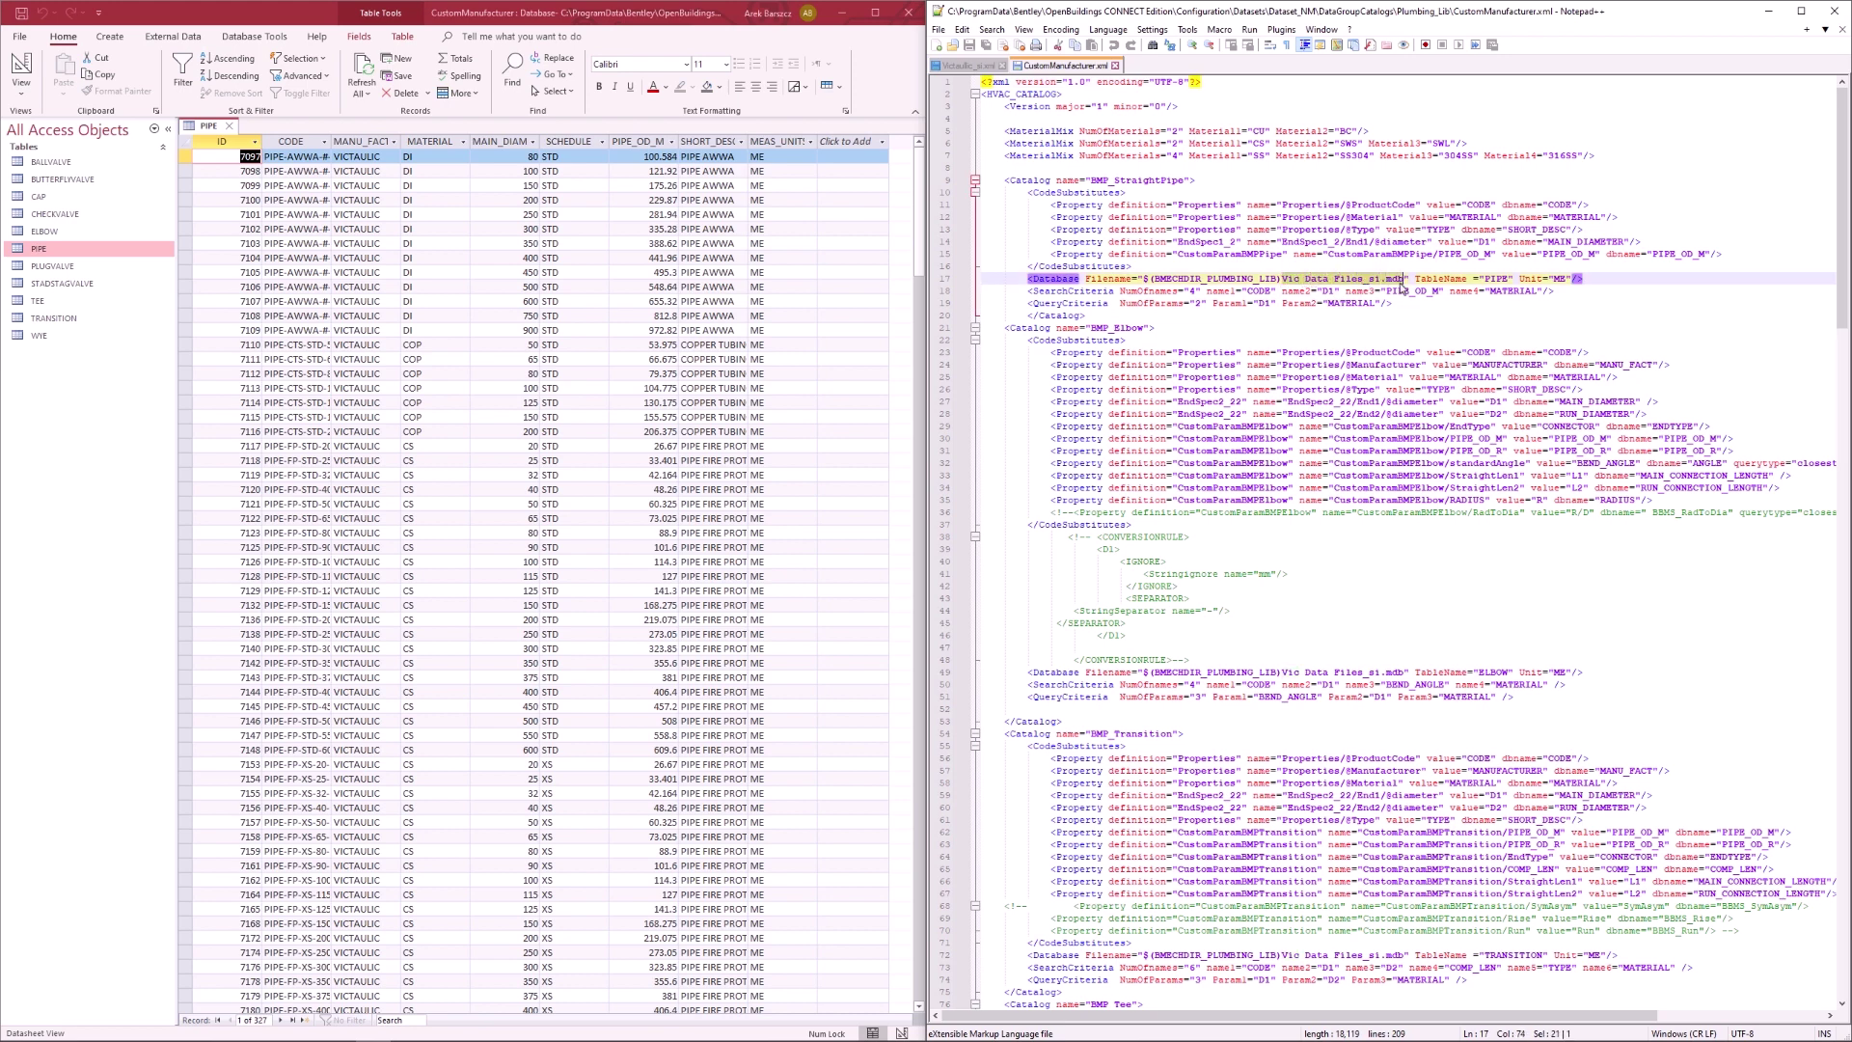
Replace all 9 occurrences of Vic Data Files_si.mdb with CustomManufacturer.mdb in the XML.
key(ctrl+f)
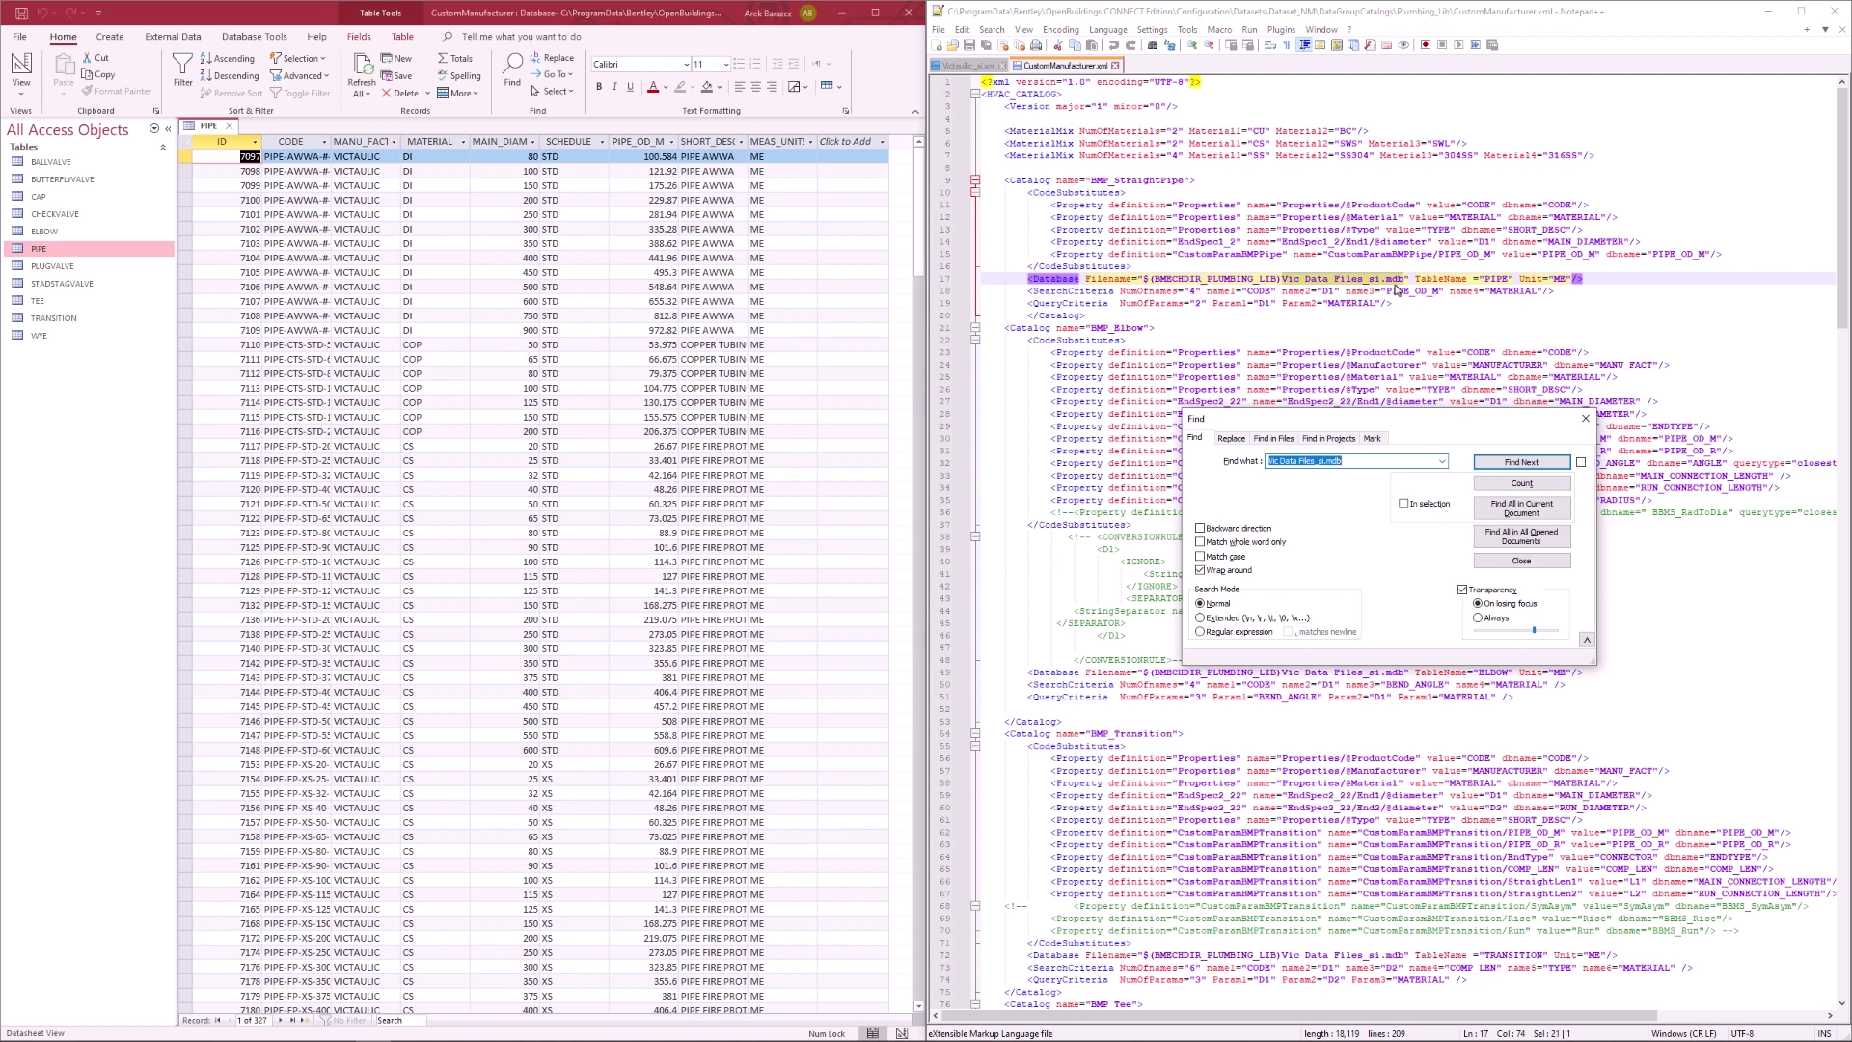
click(1237, 440)
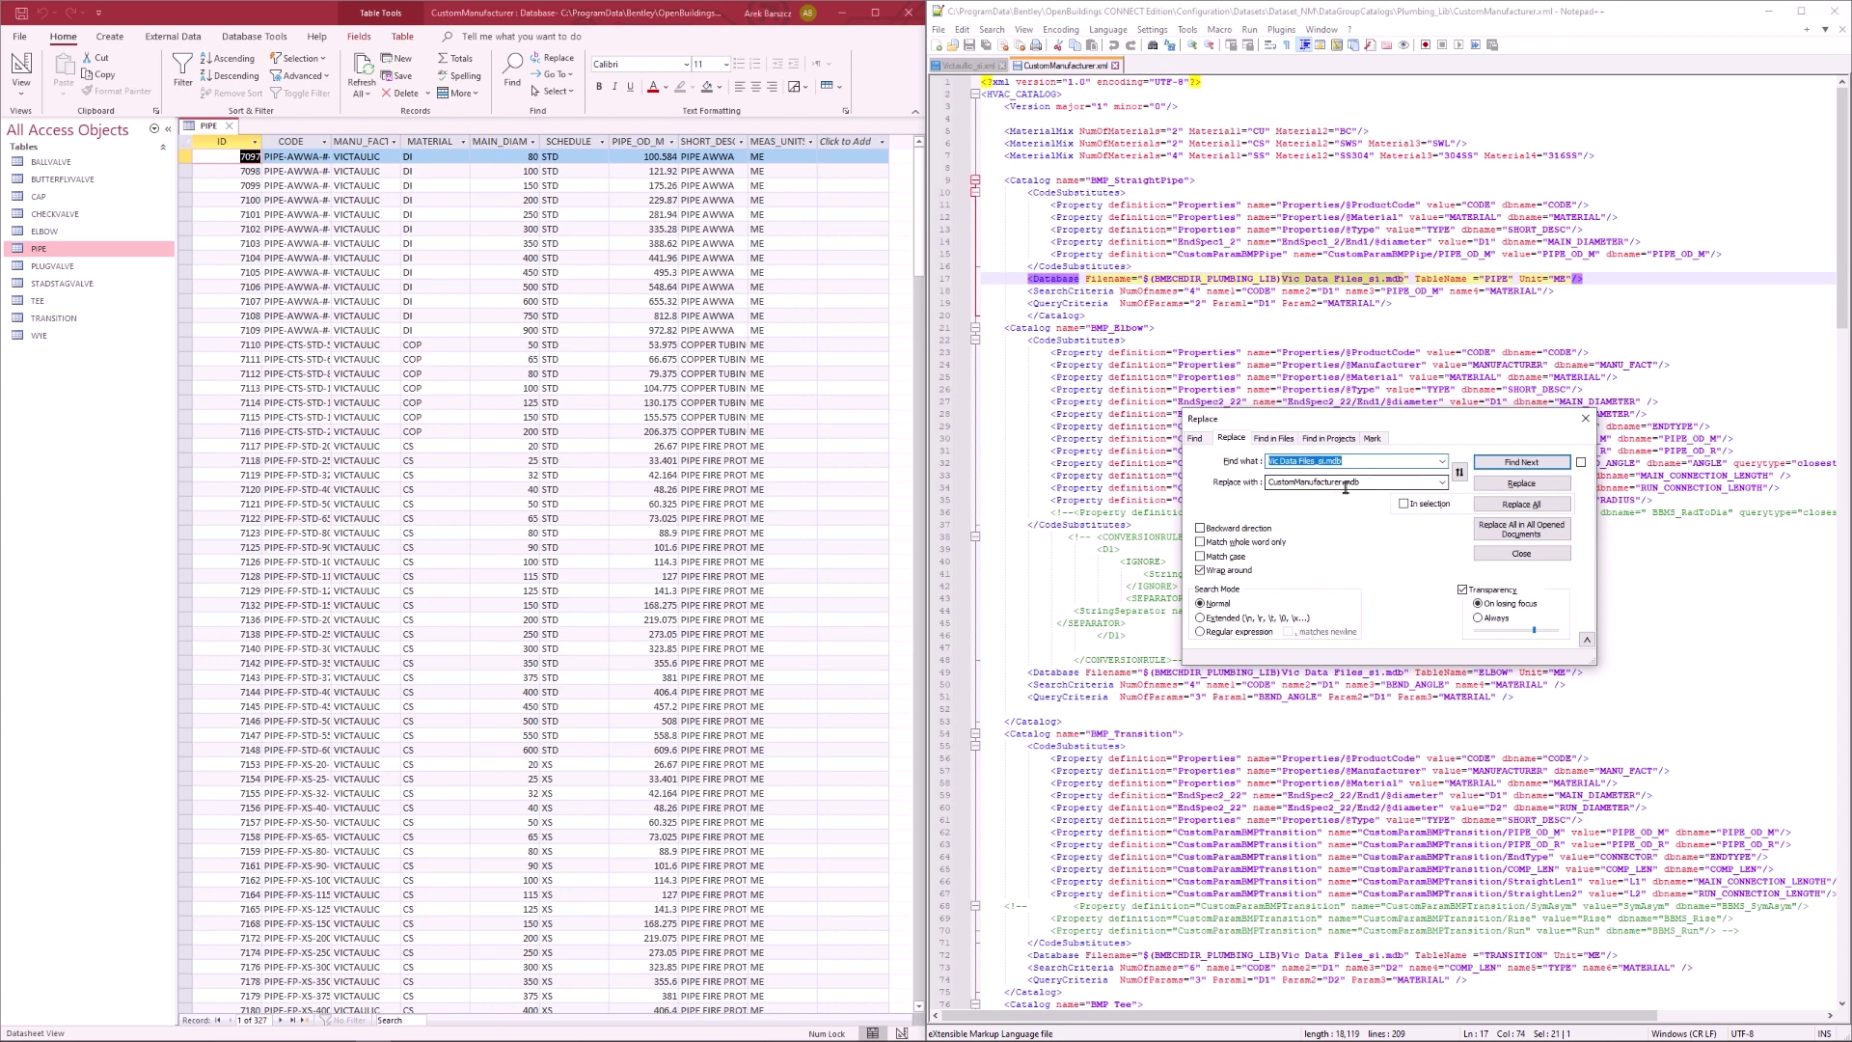
click(1514, 510)
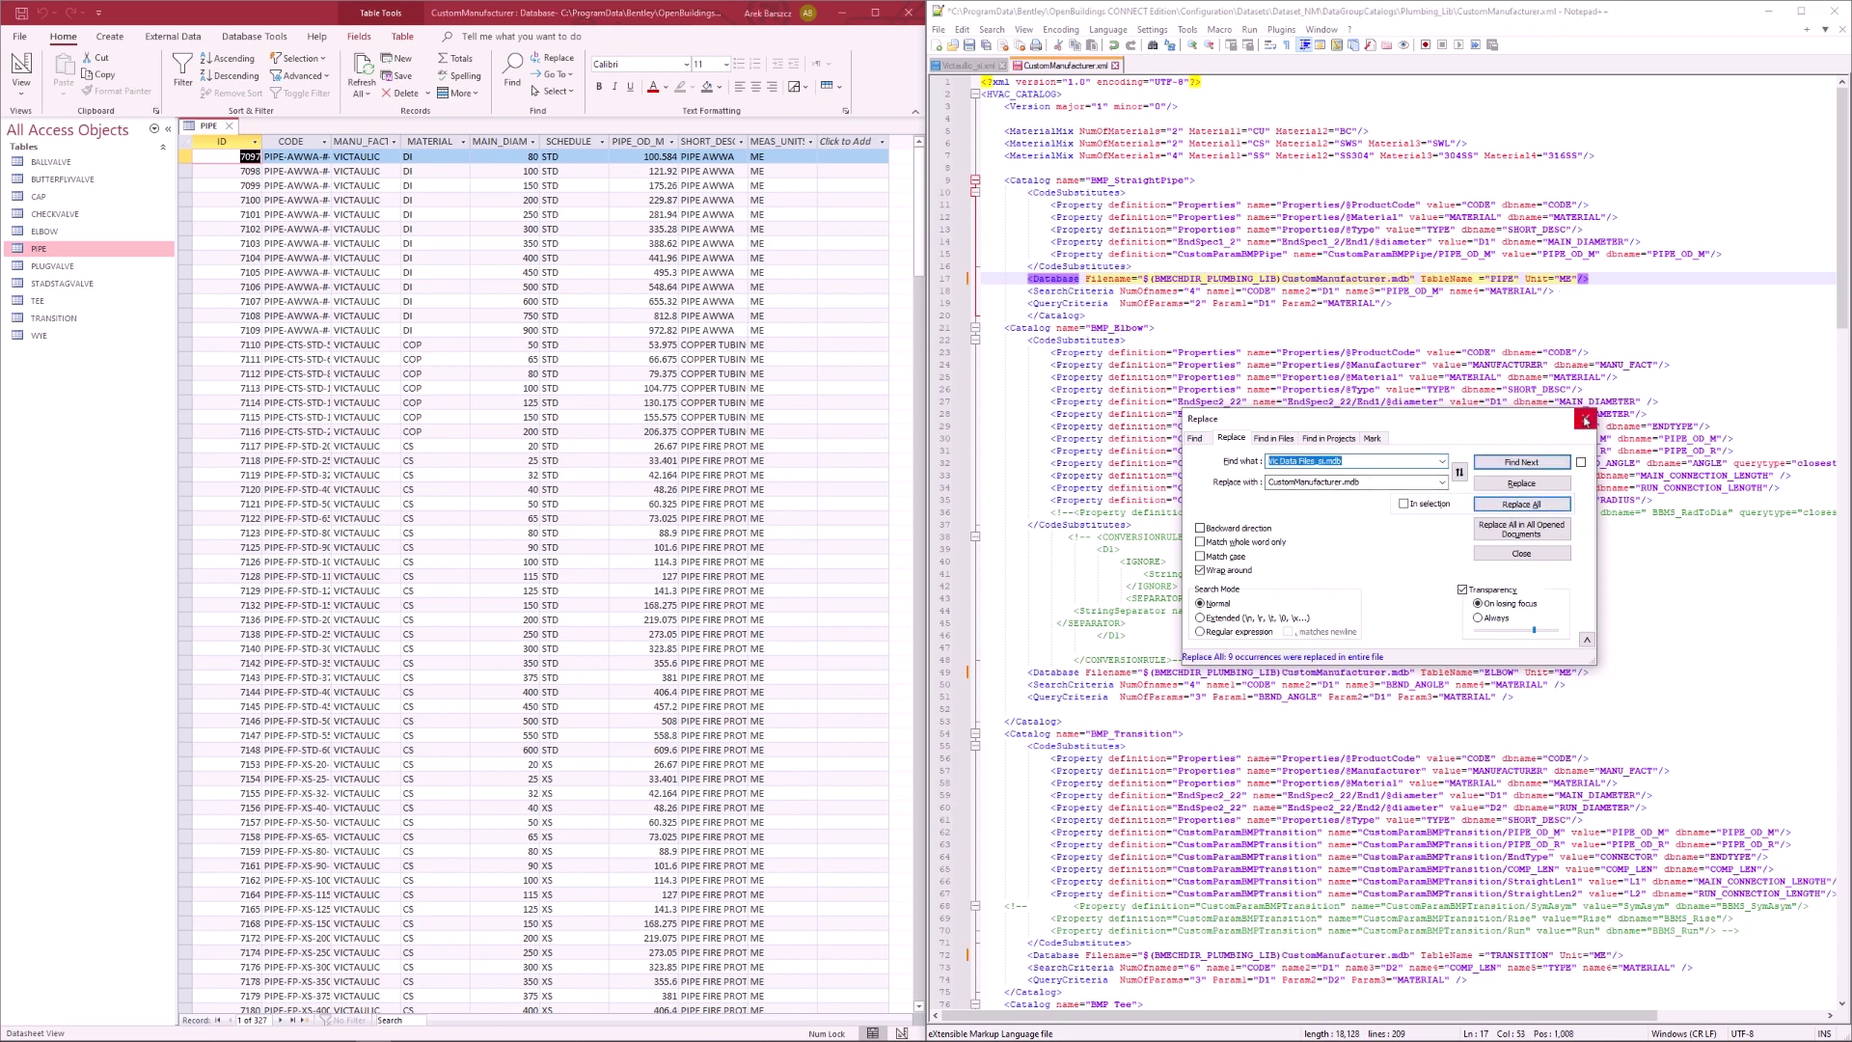
click(1585, 421)
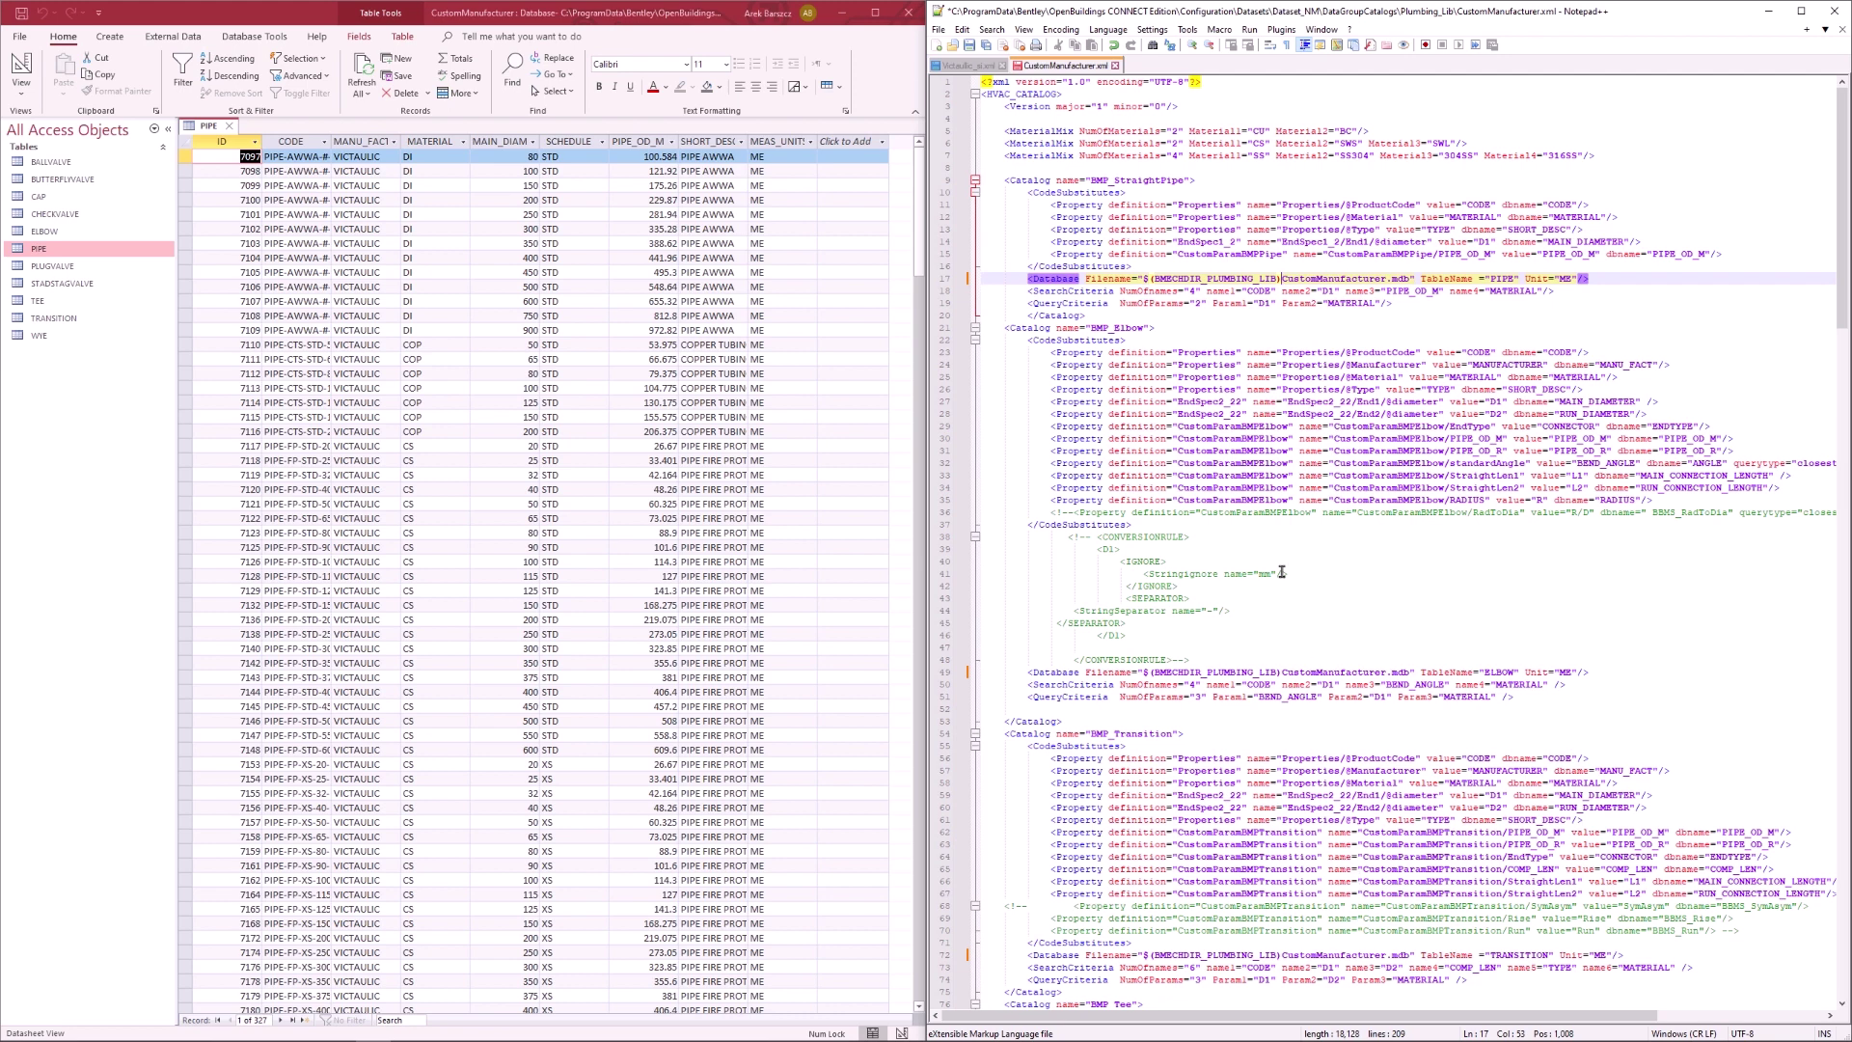
Widen the CODE column and reopen the PIPE table showing CustomPipe90, 100 and 115.
click(327, 144)
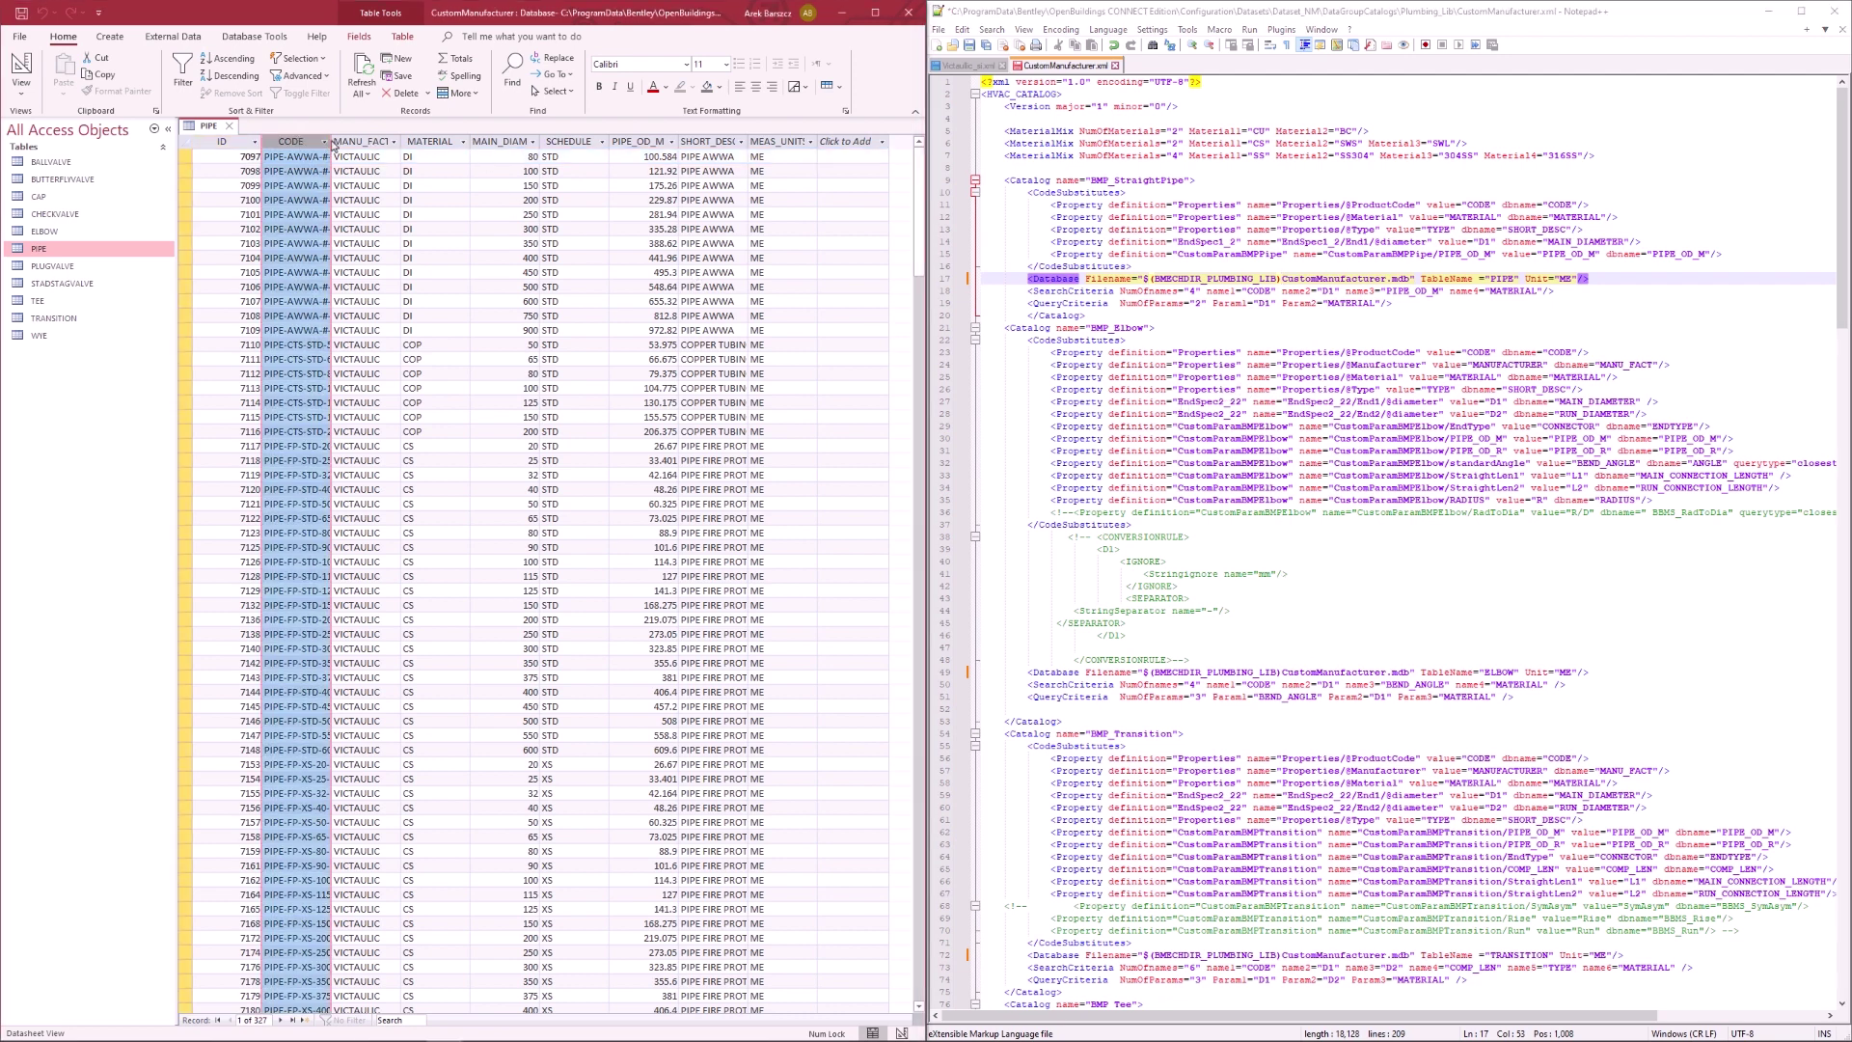
drag(371, 138, 384, 138)
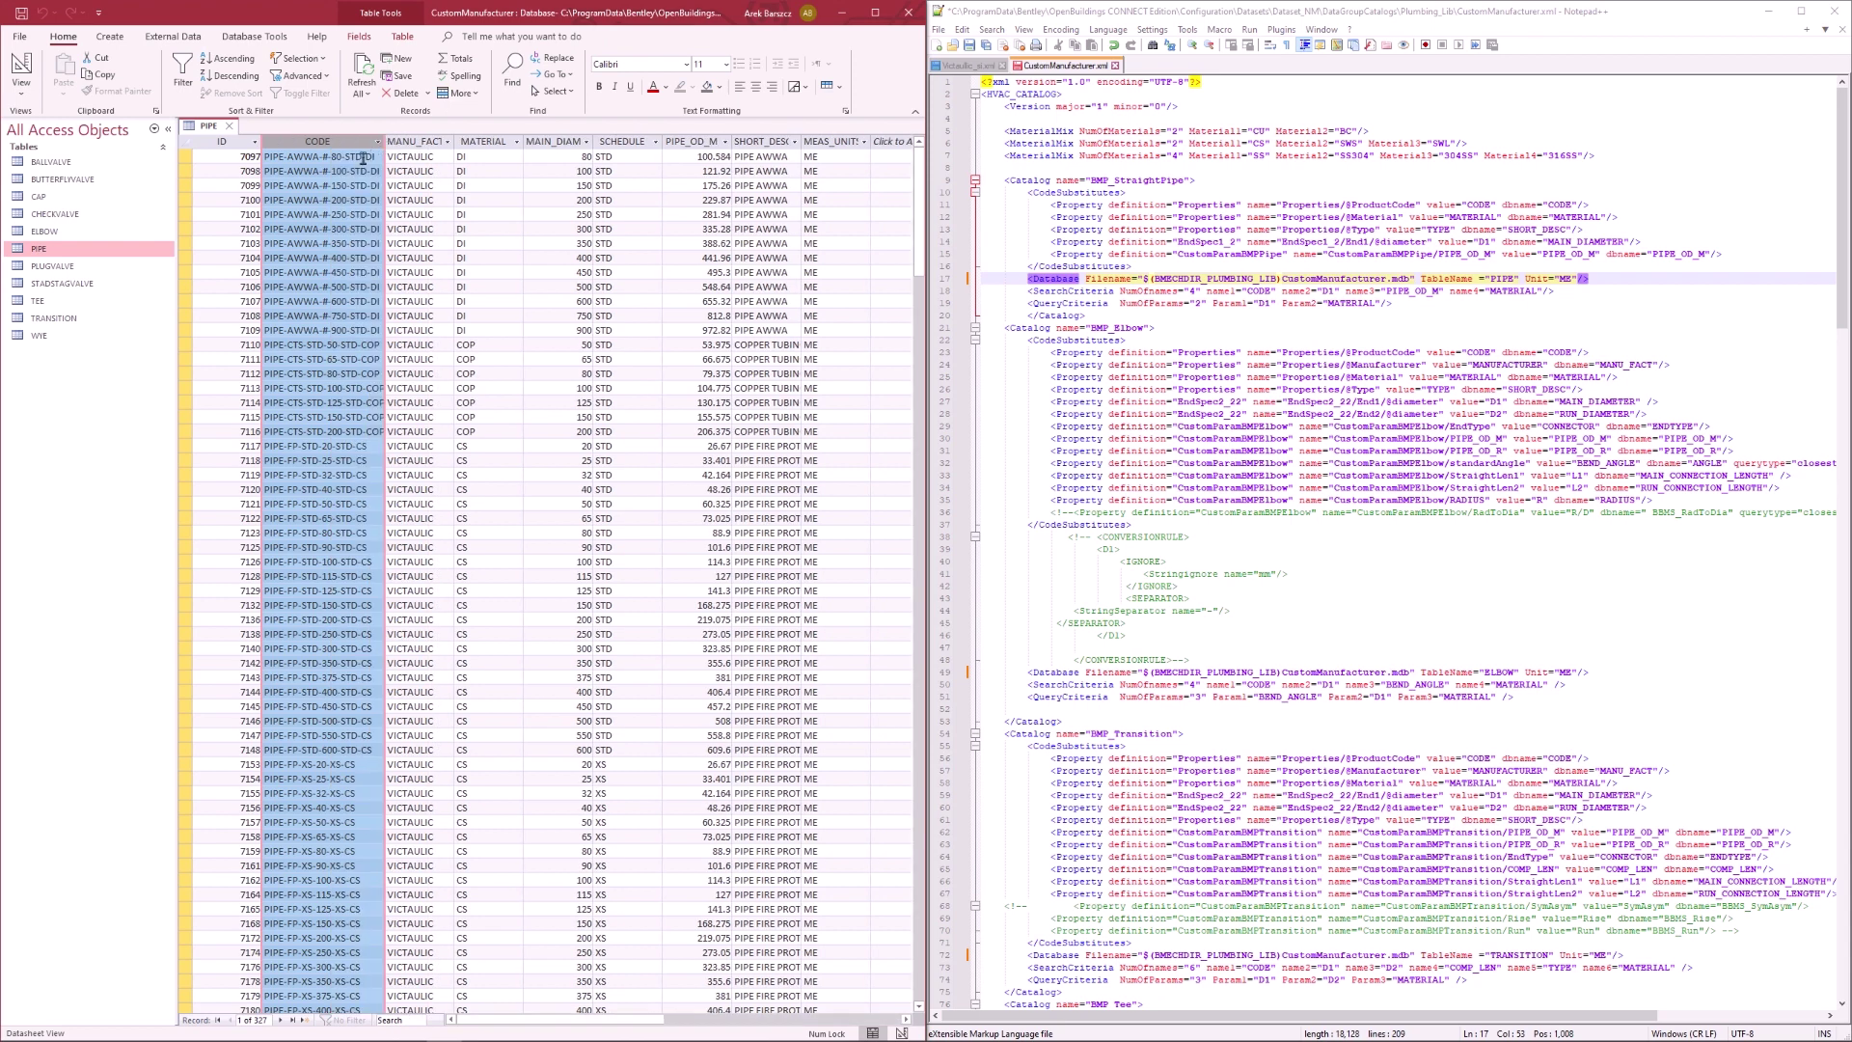
click(320, 197)
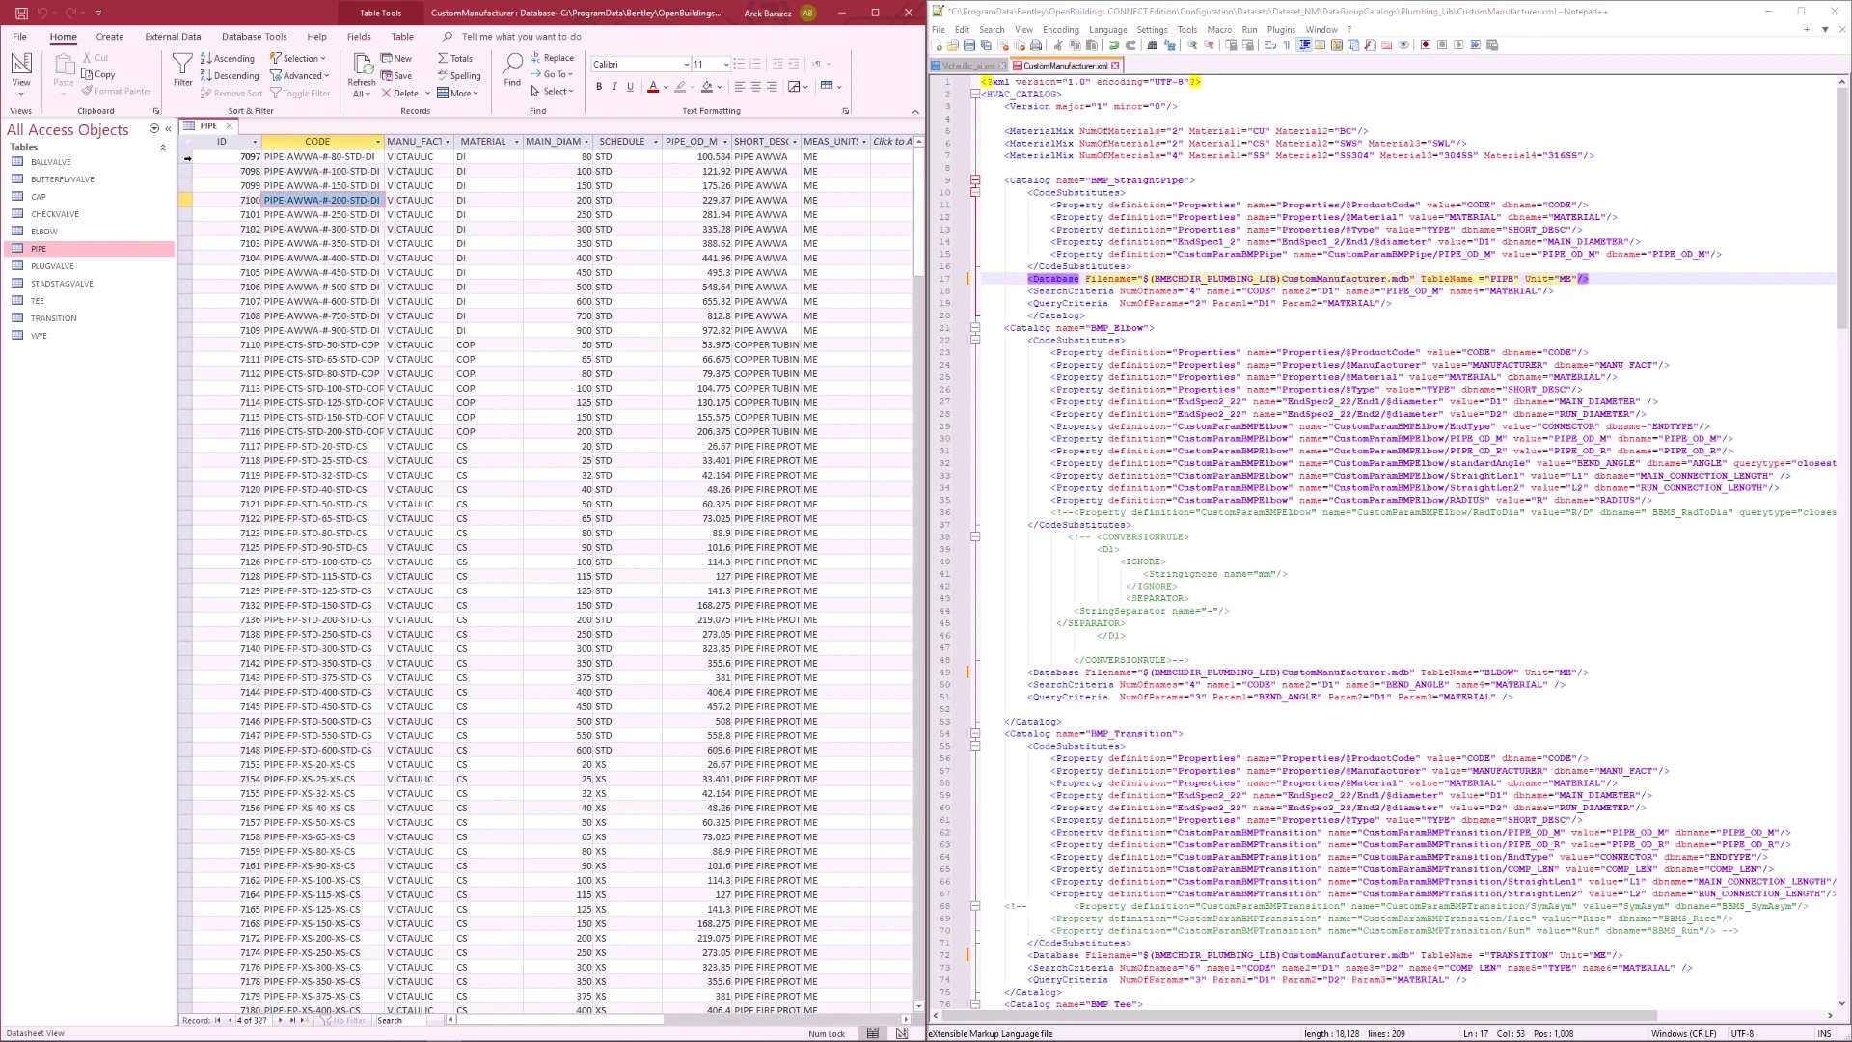
click(184, 157)
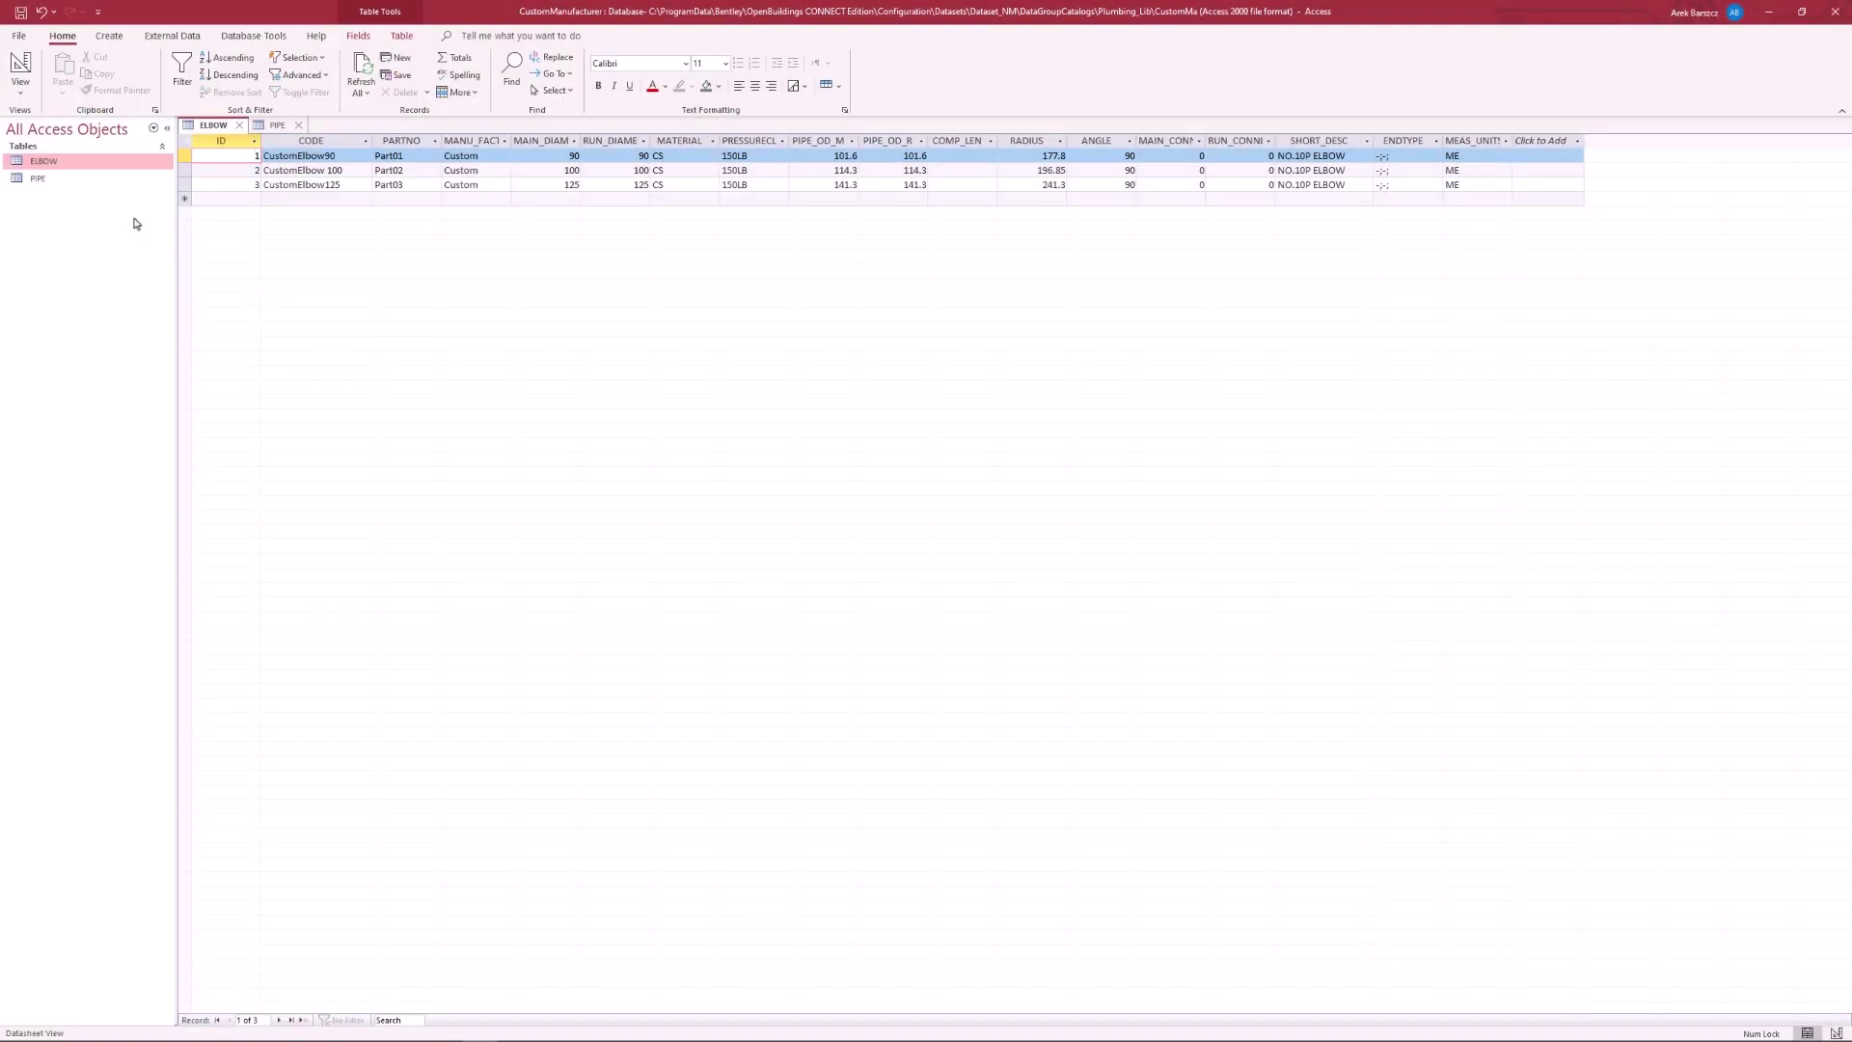
double_click(100, 182)
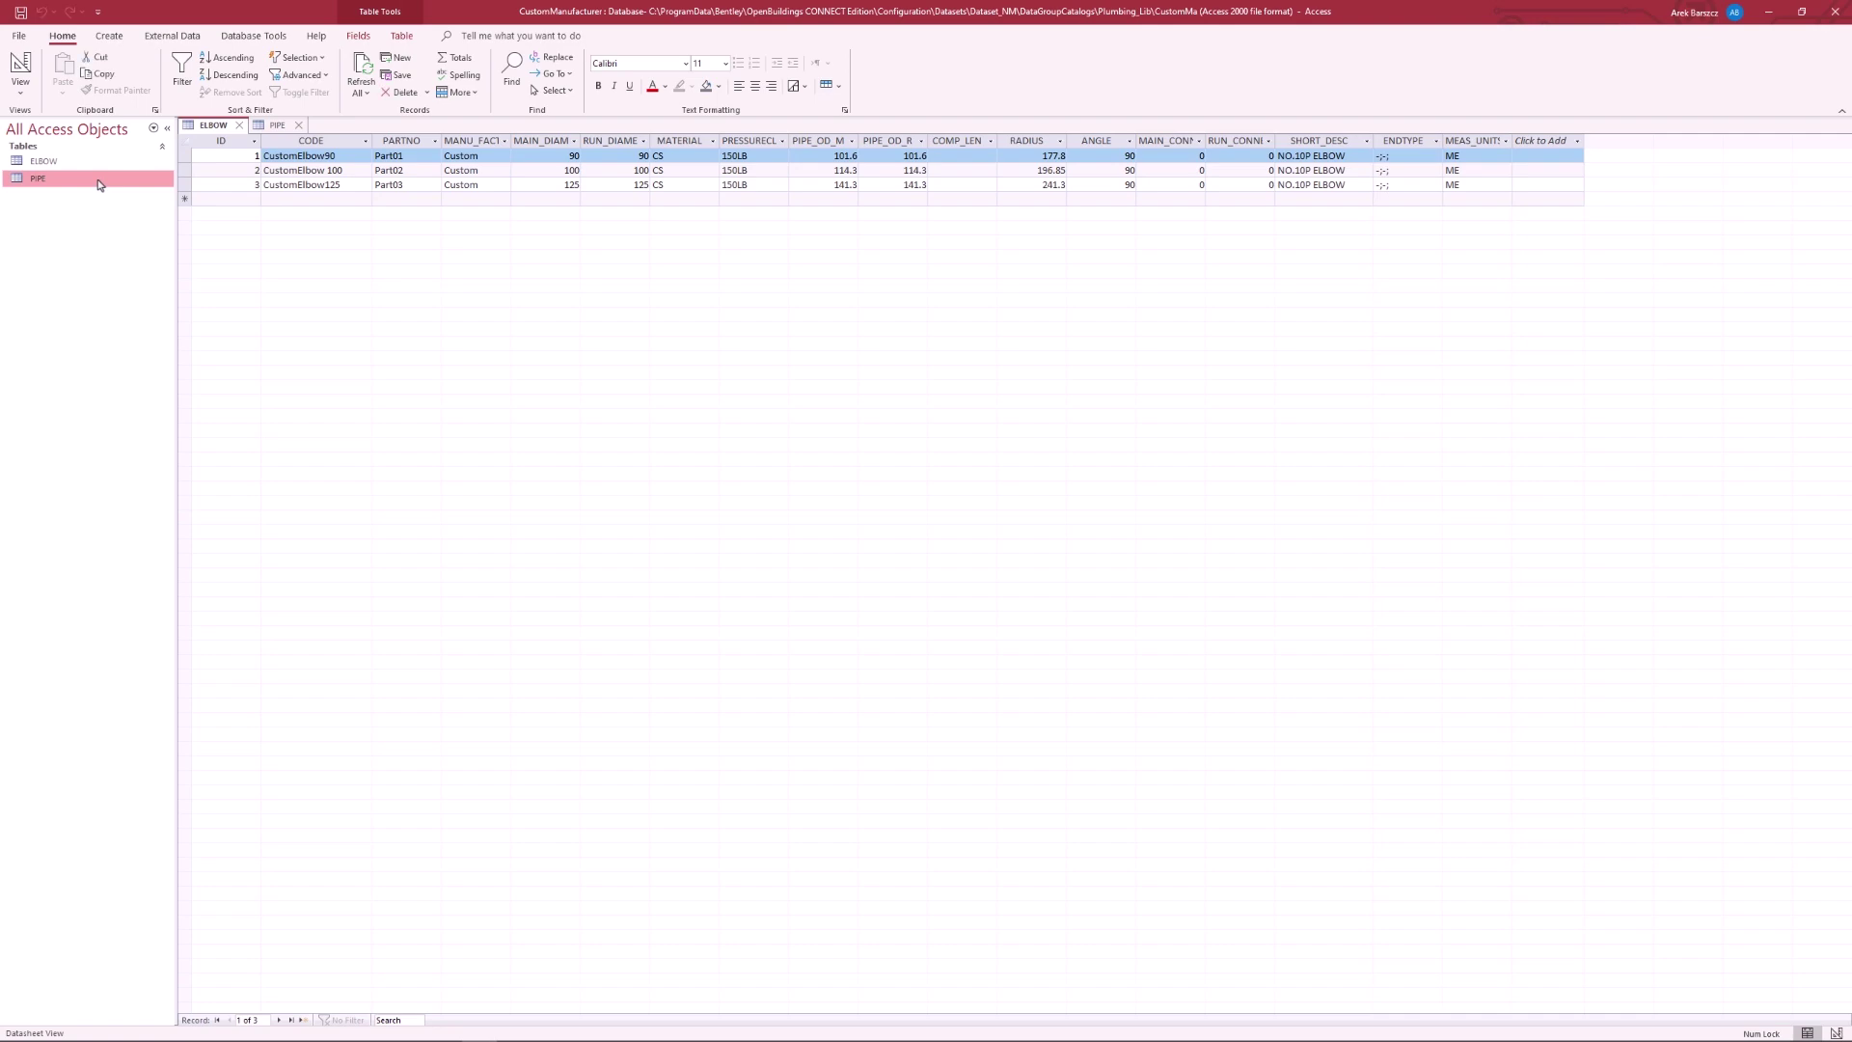
Save the edited CustomManufacturer.xml catalog and close Notepad++.
key(alt+Tab)
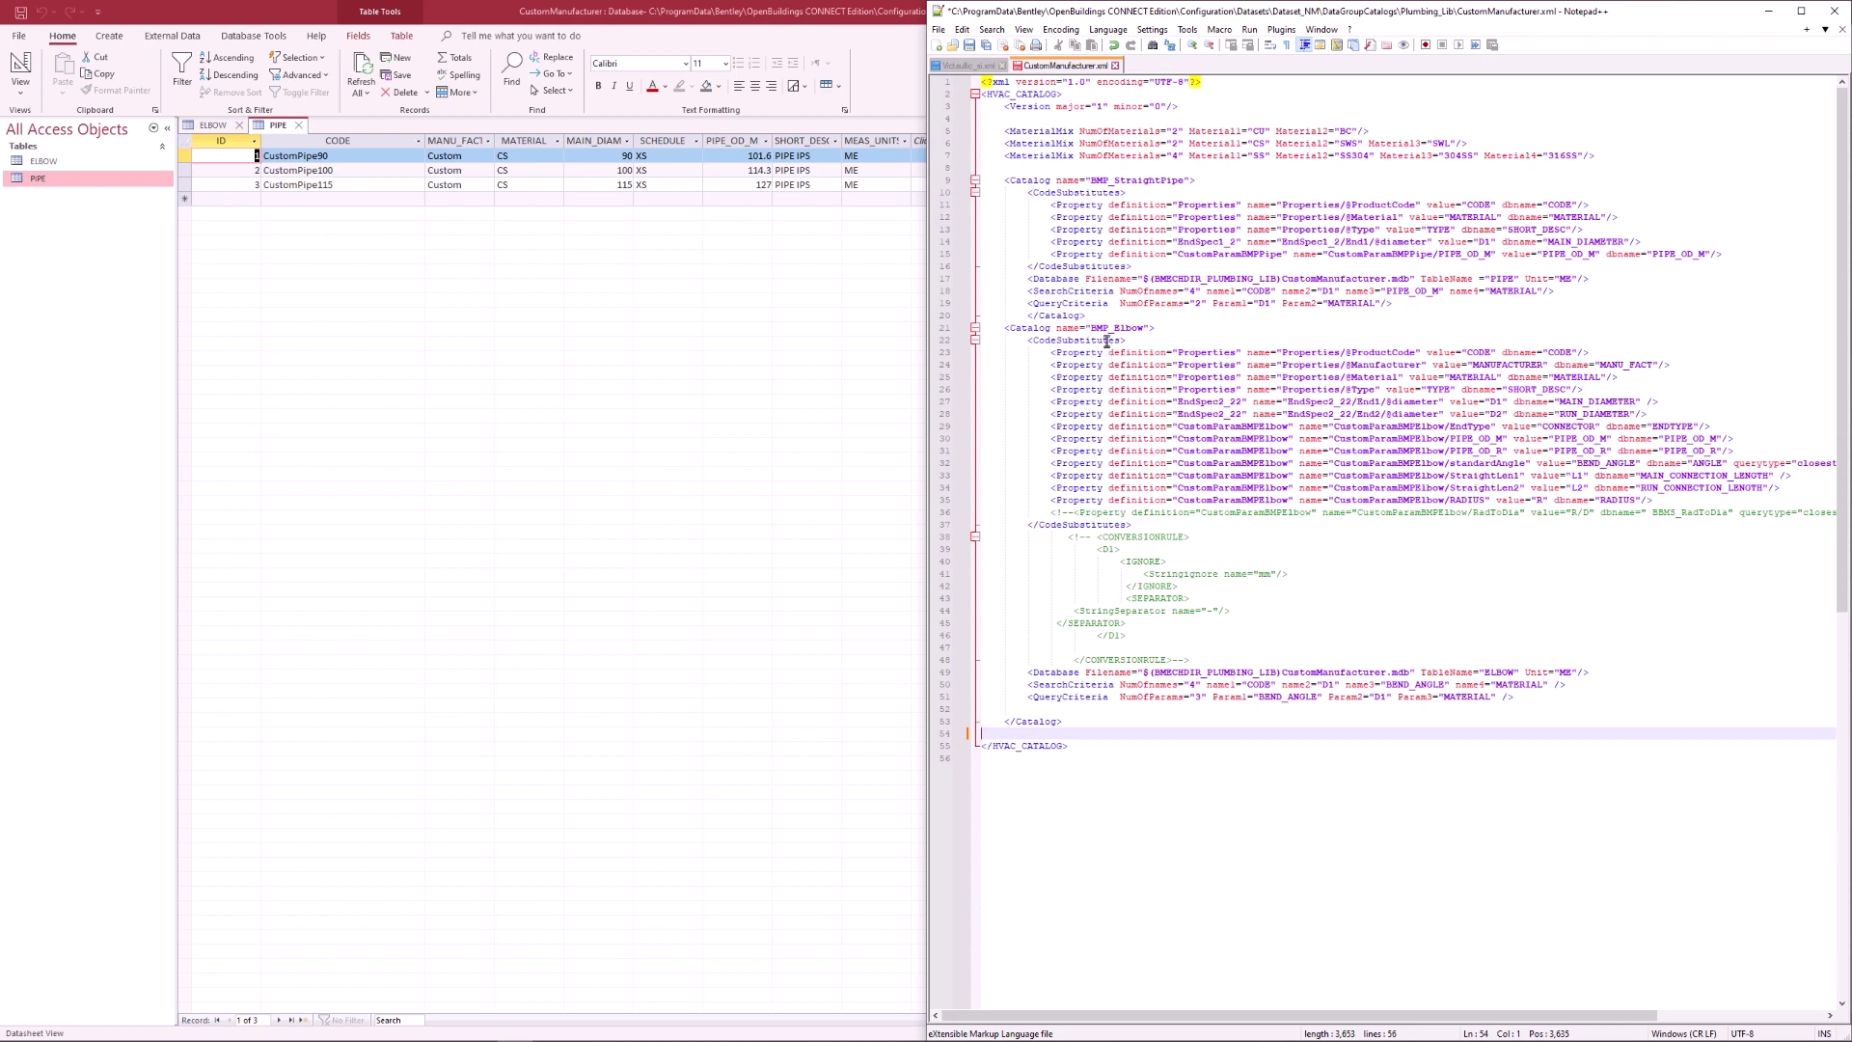
click(971, 49)
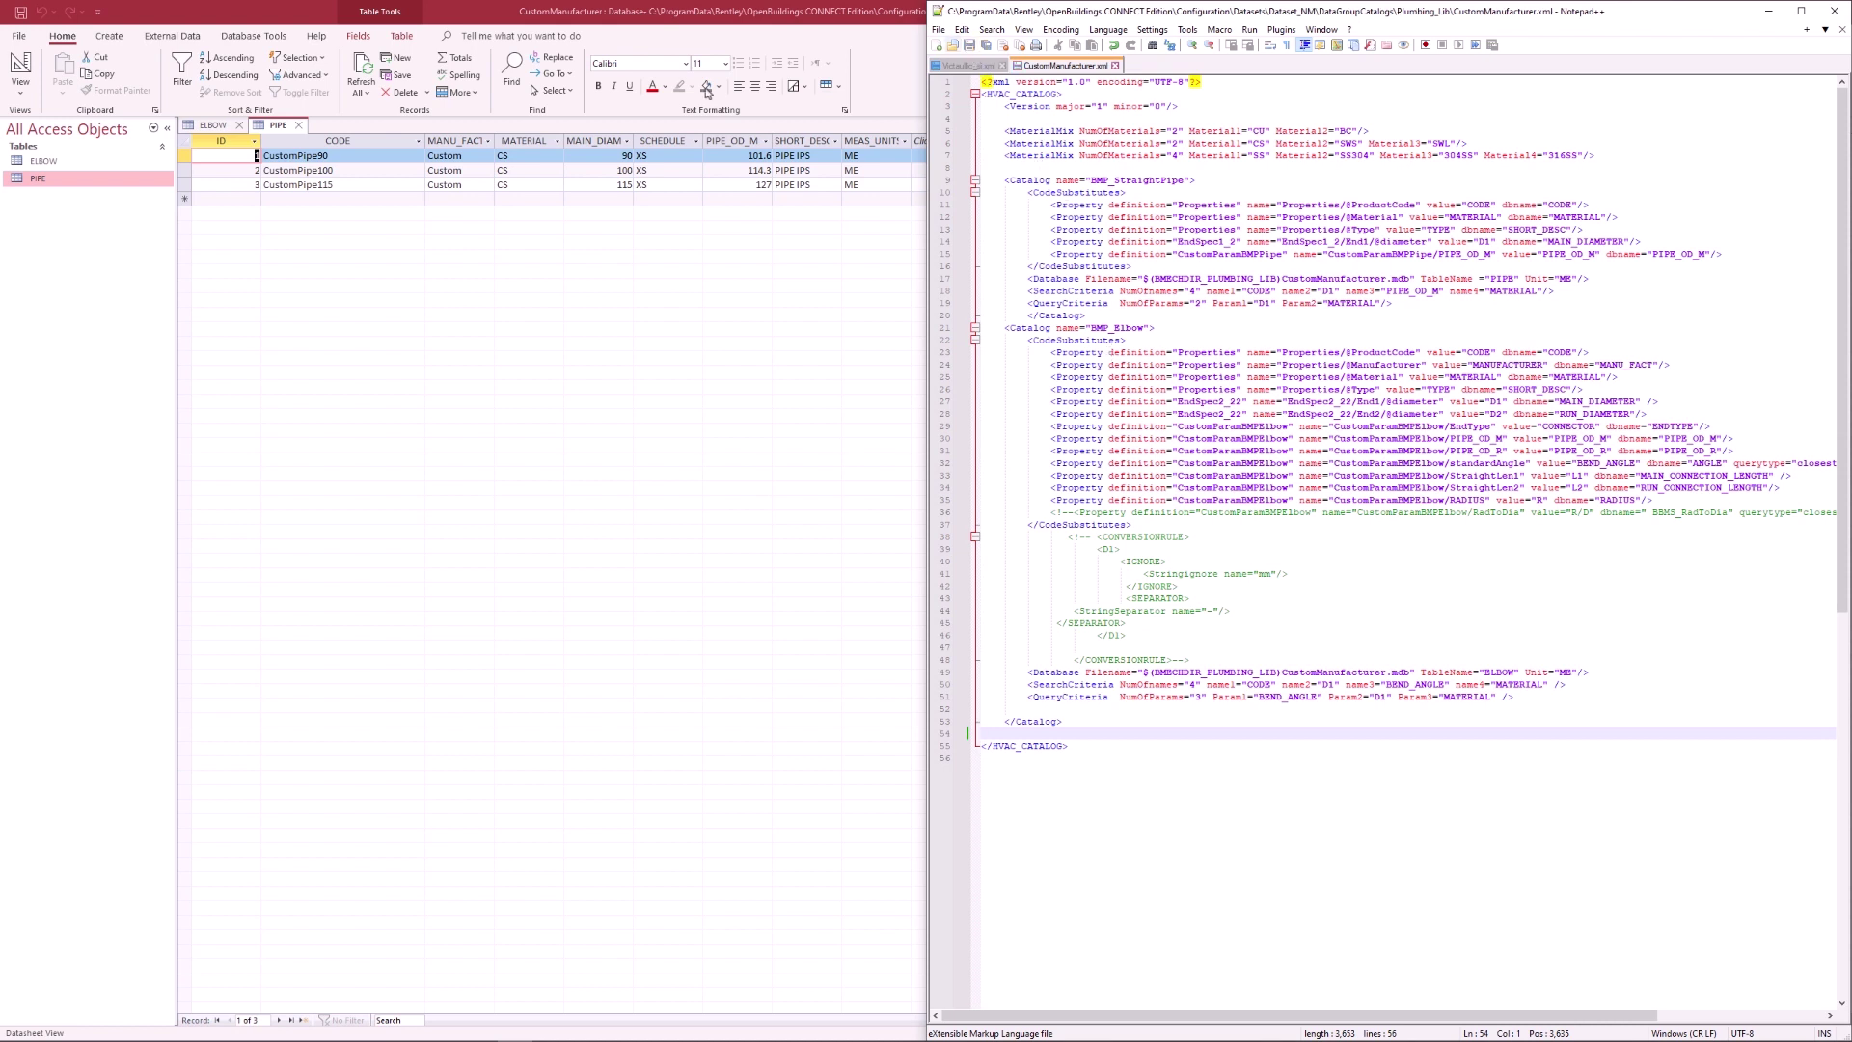
click(20, 16)
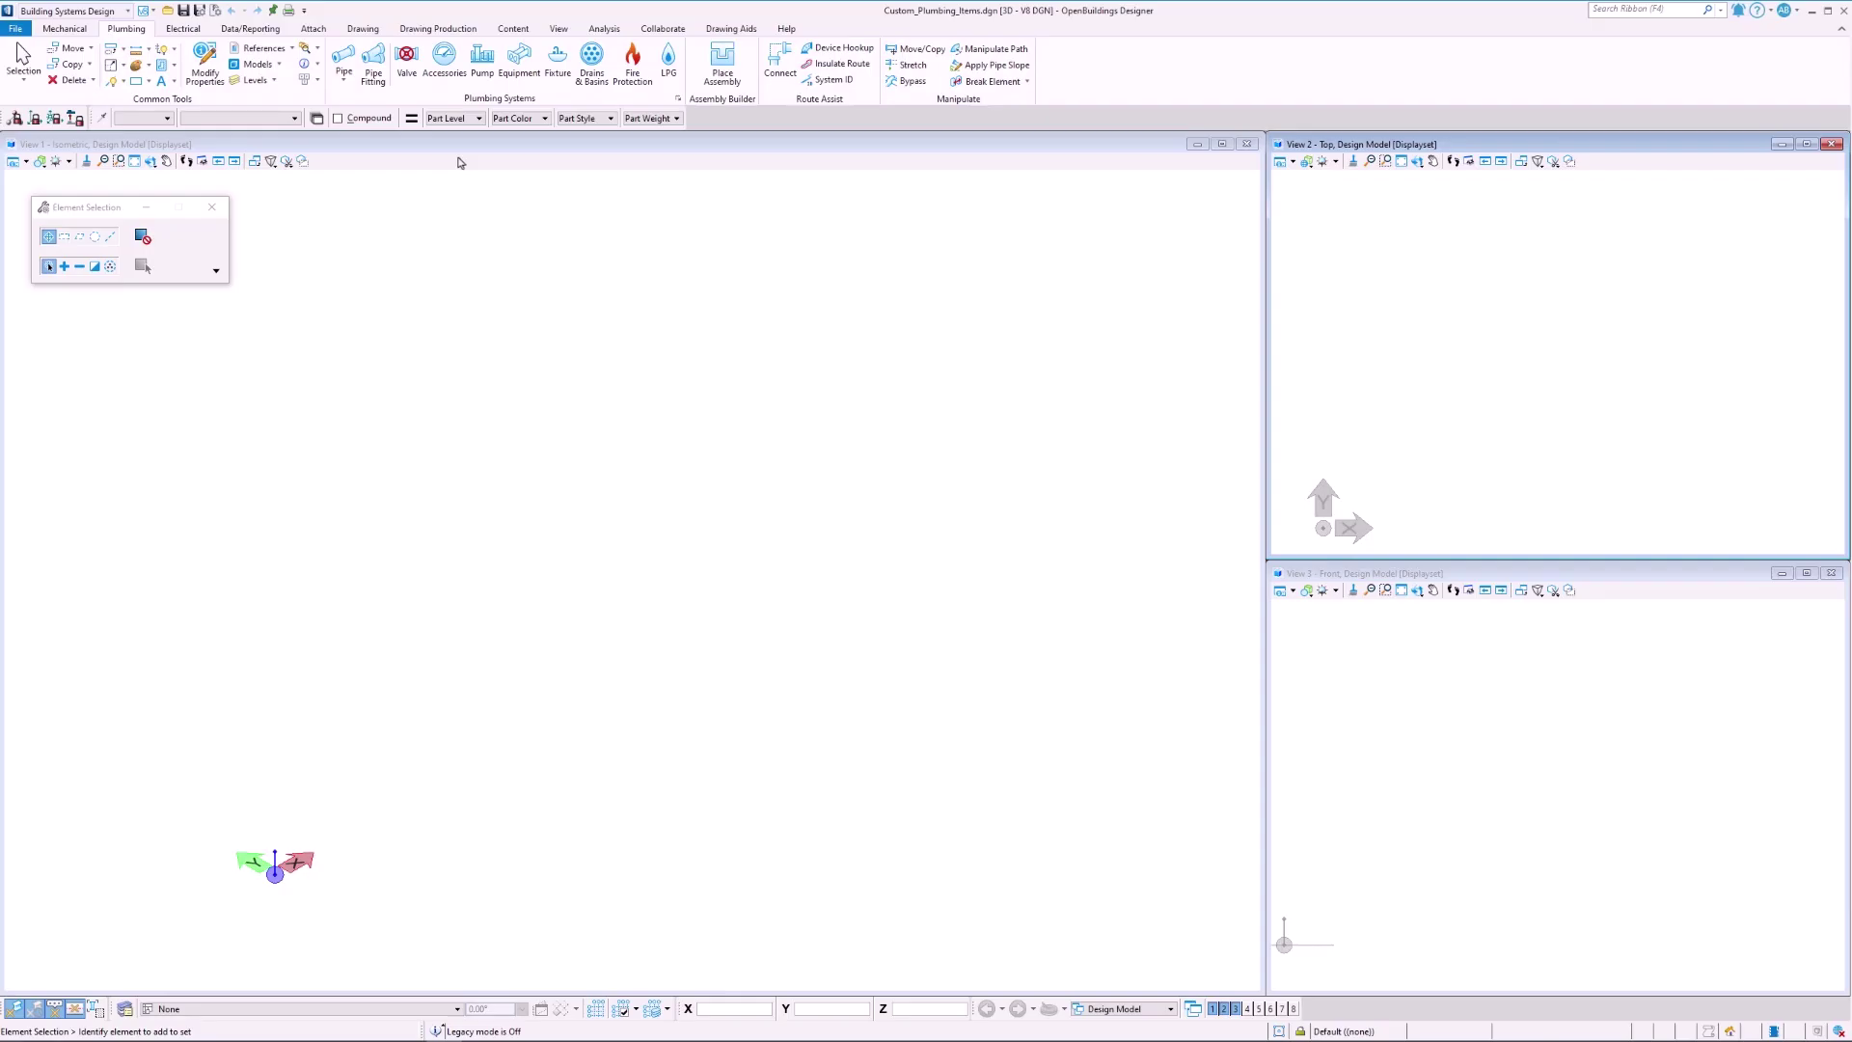
Start a pipe with Catalog Name custommanufacturer and list its CustomPipe90, 100 and 115 sizes.
click(347, 58)
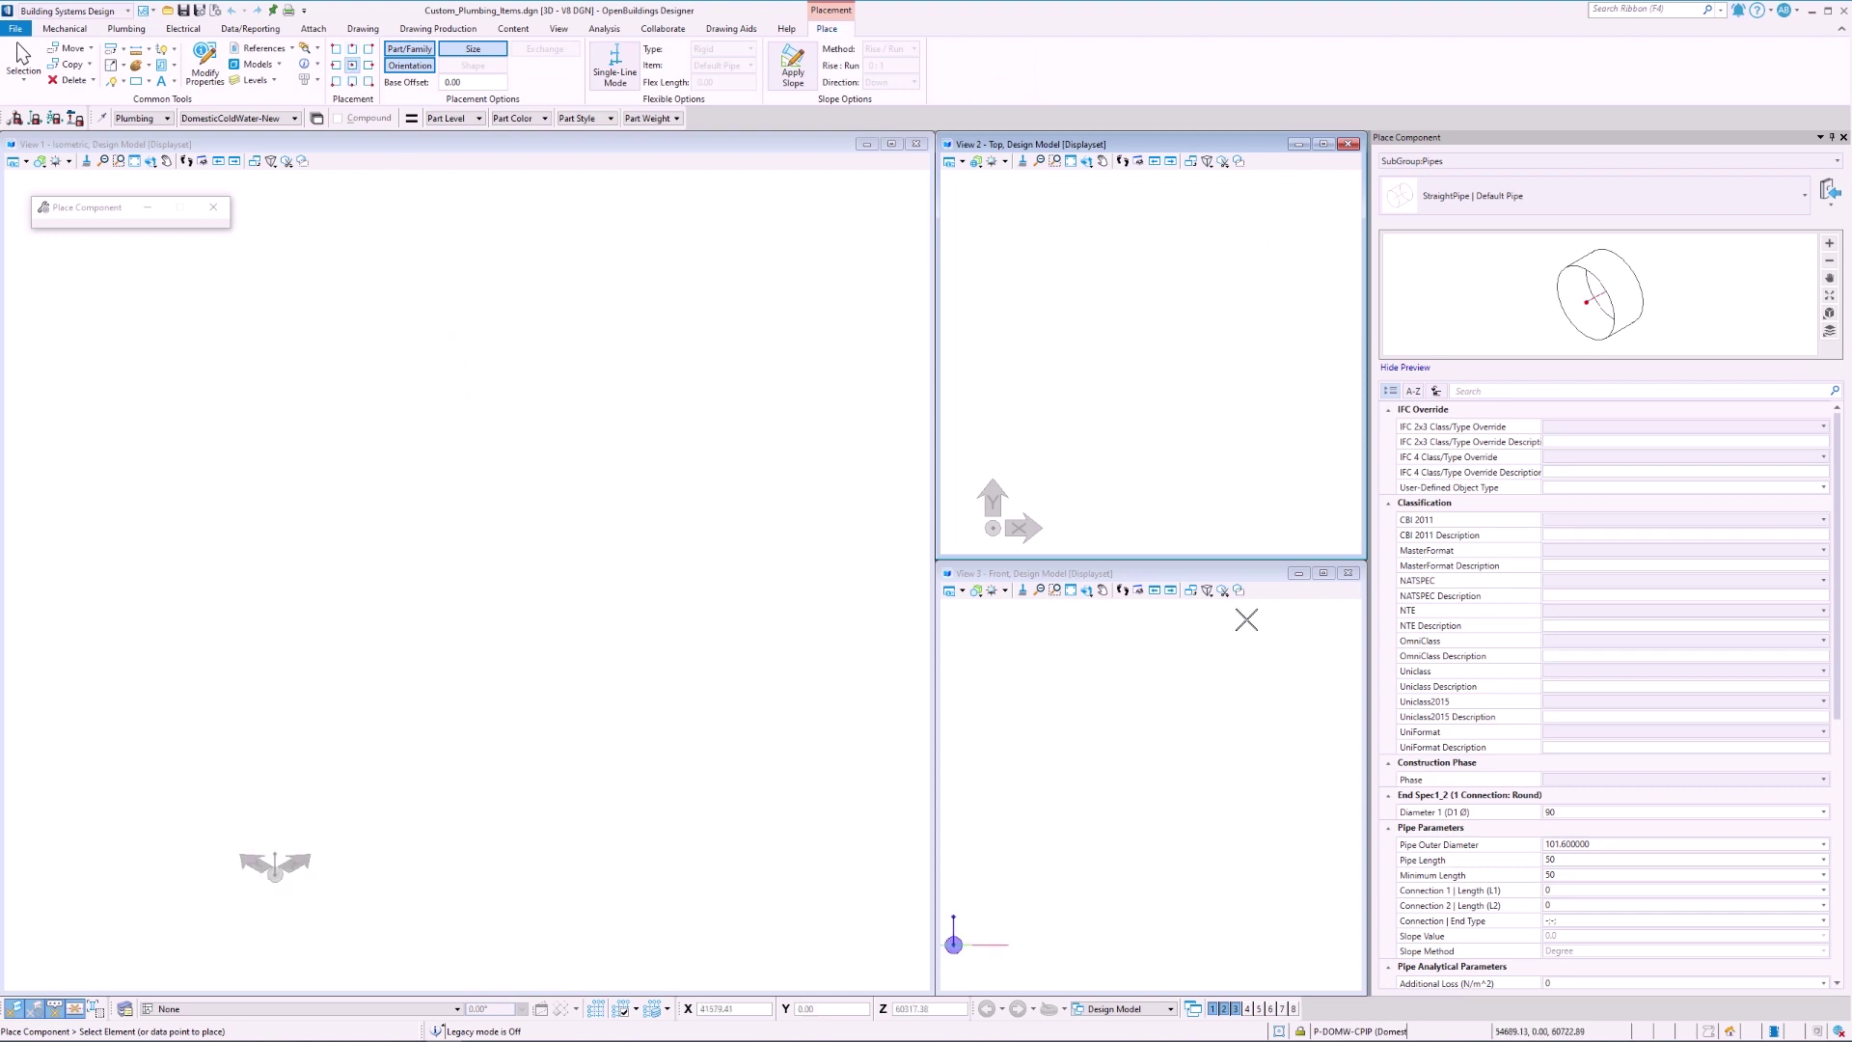
drag(1838, 622, 1845, 780)
click(1733, 769)
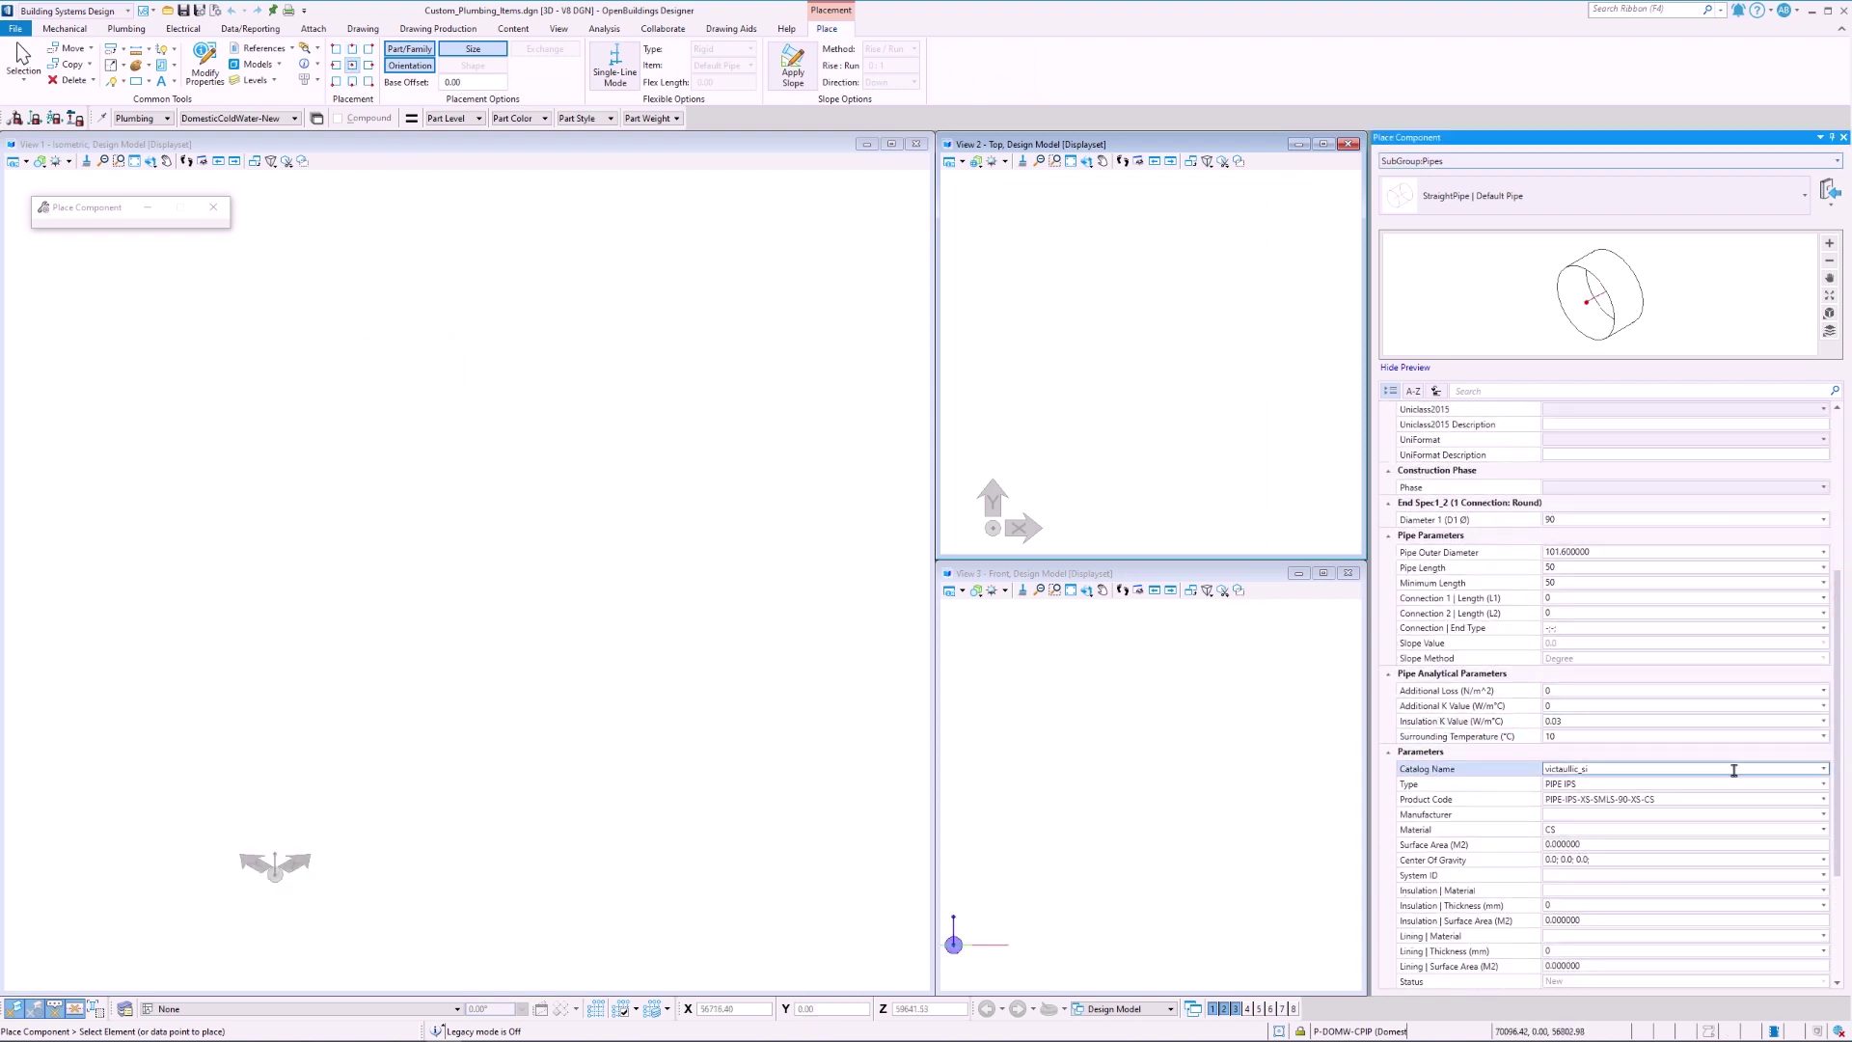
click(1823, 769)
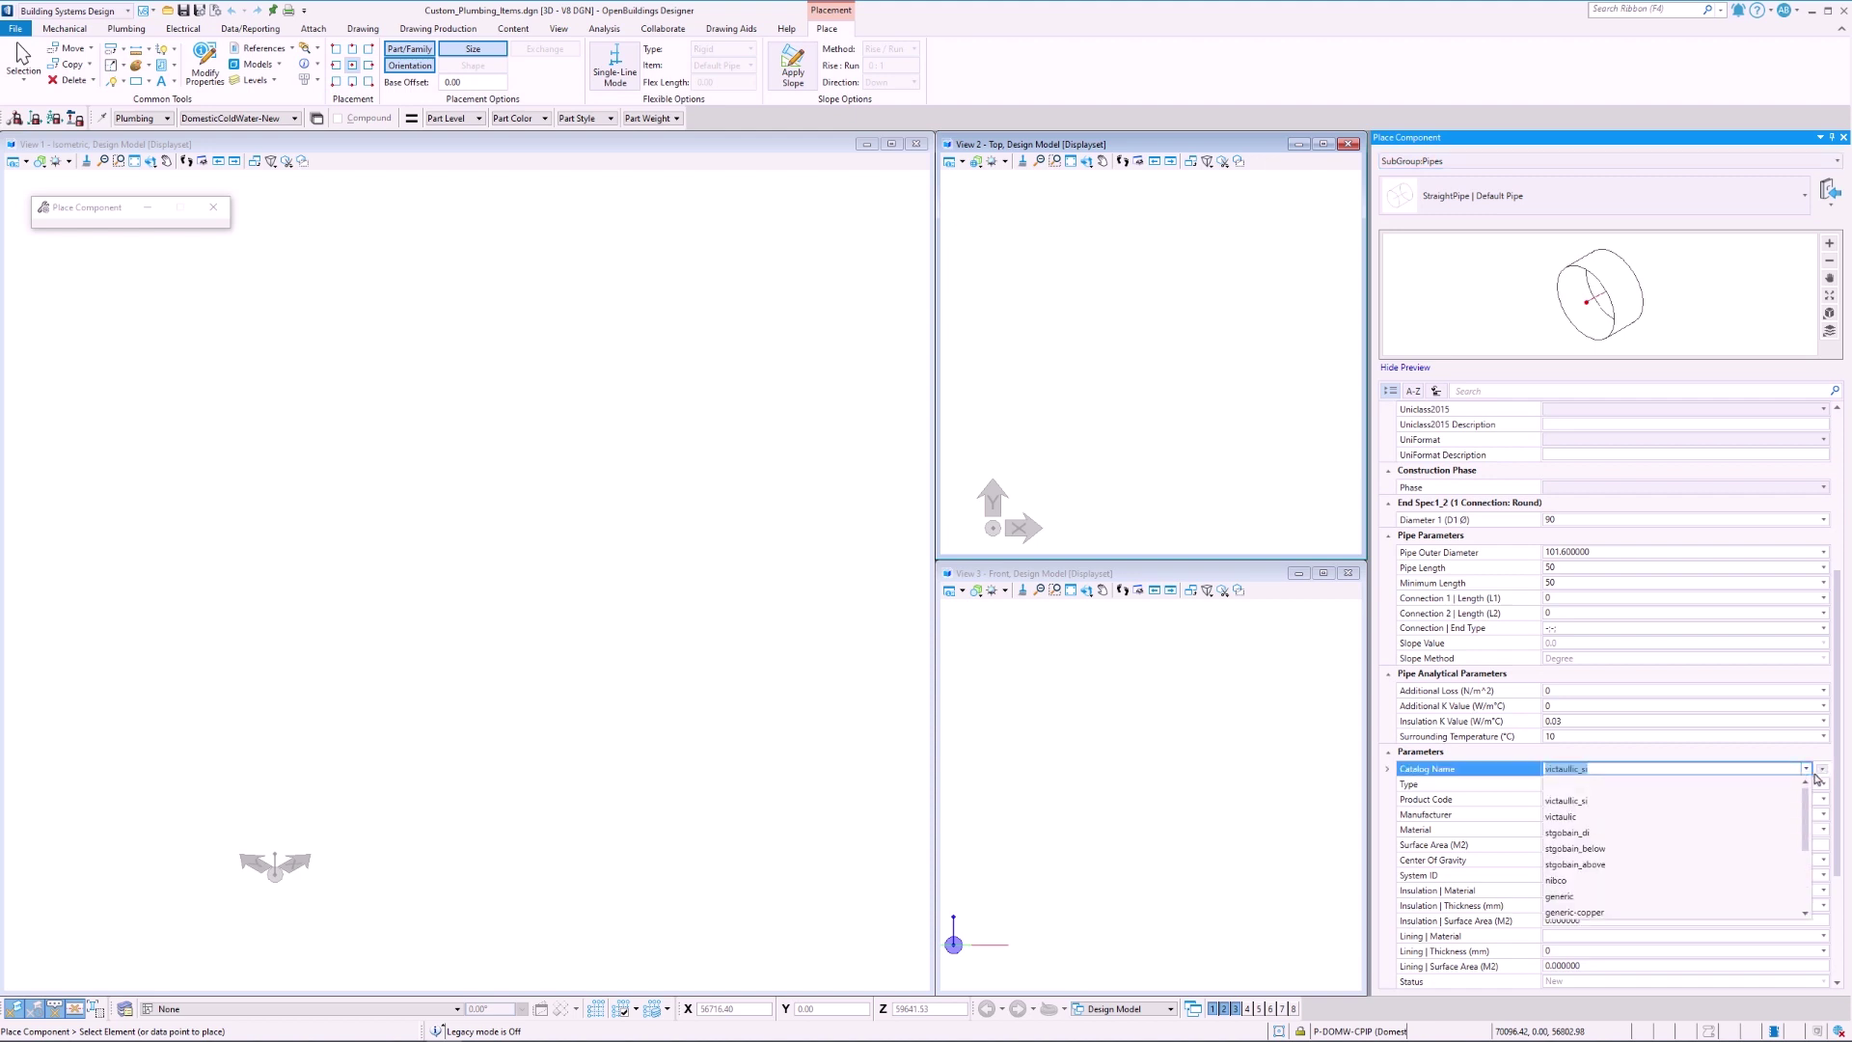
scroll(1691, 901, down, 3)
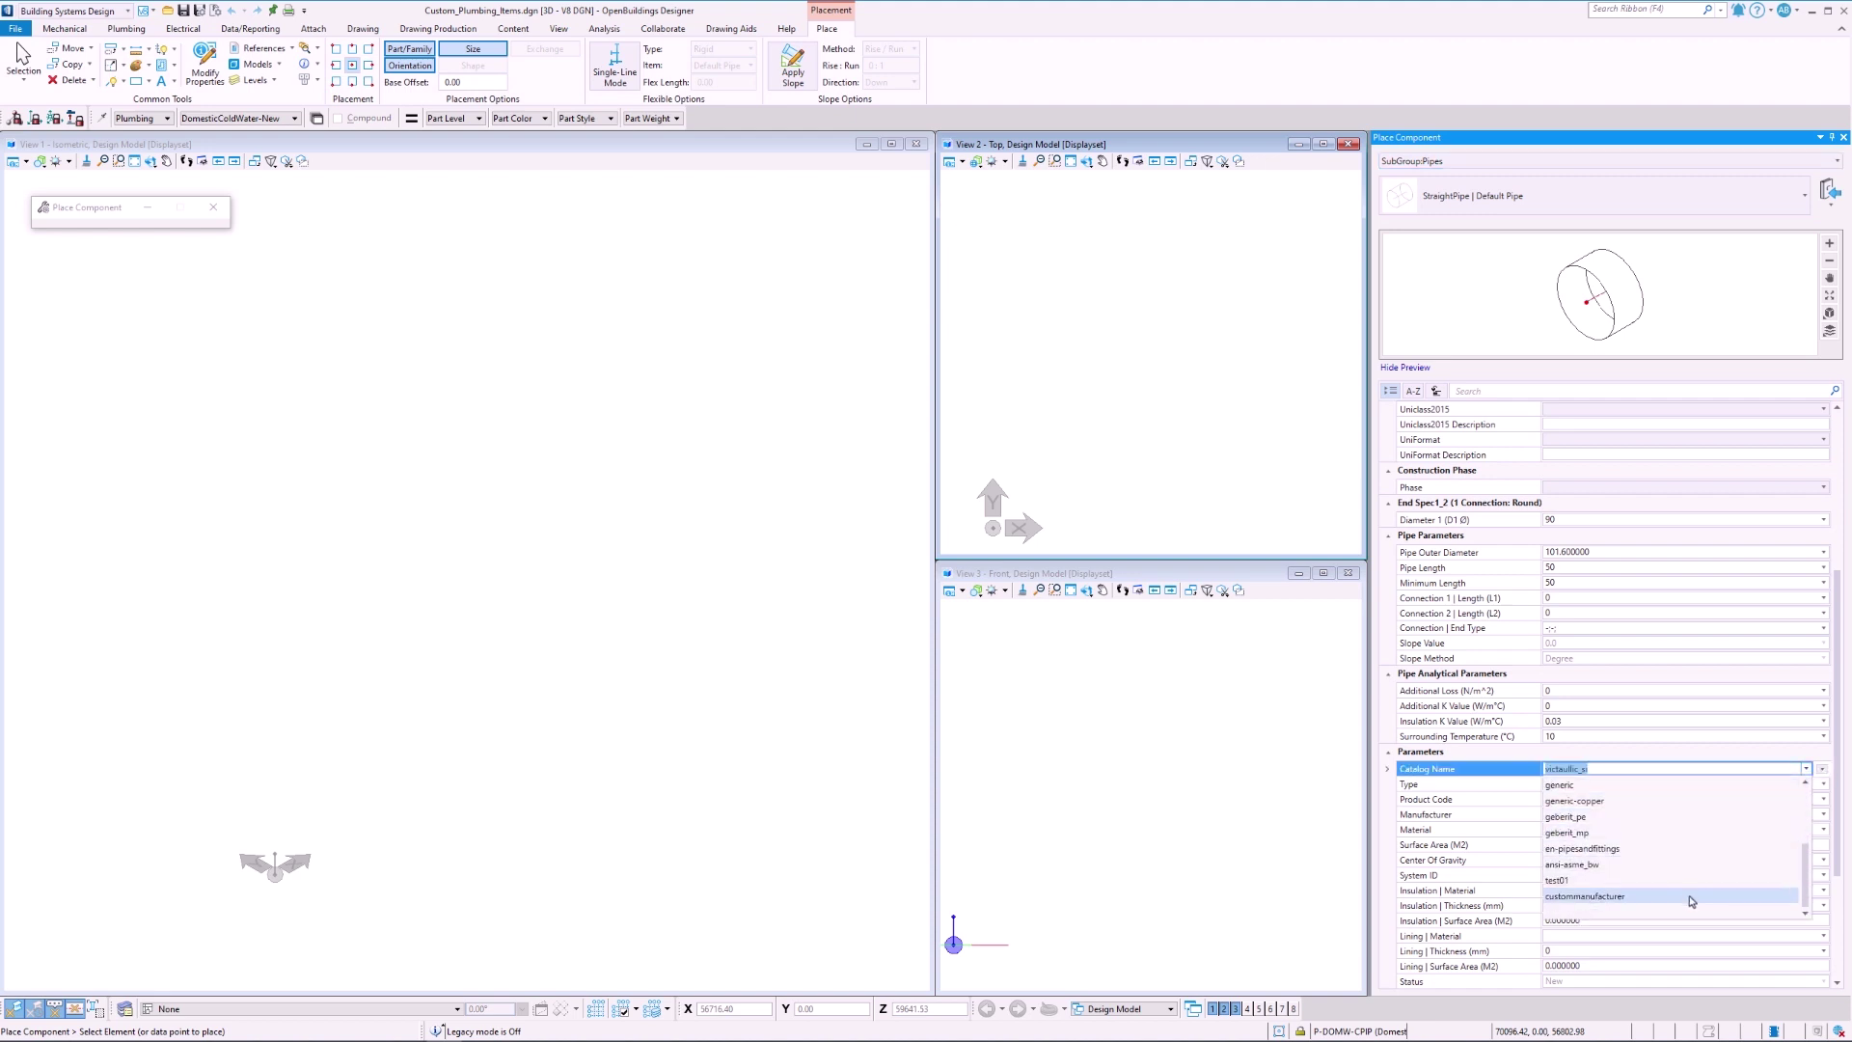
click(1691, 897)
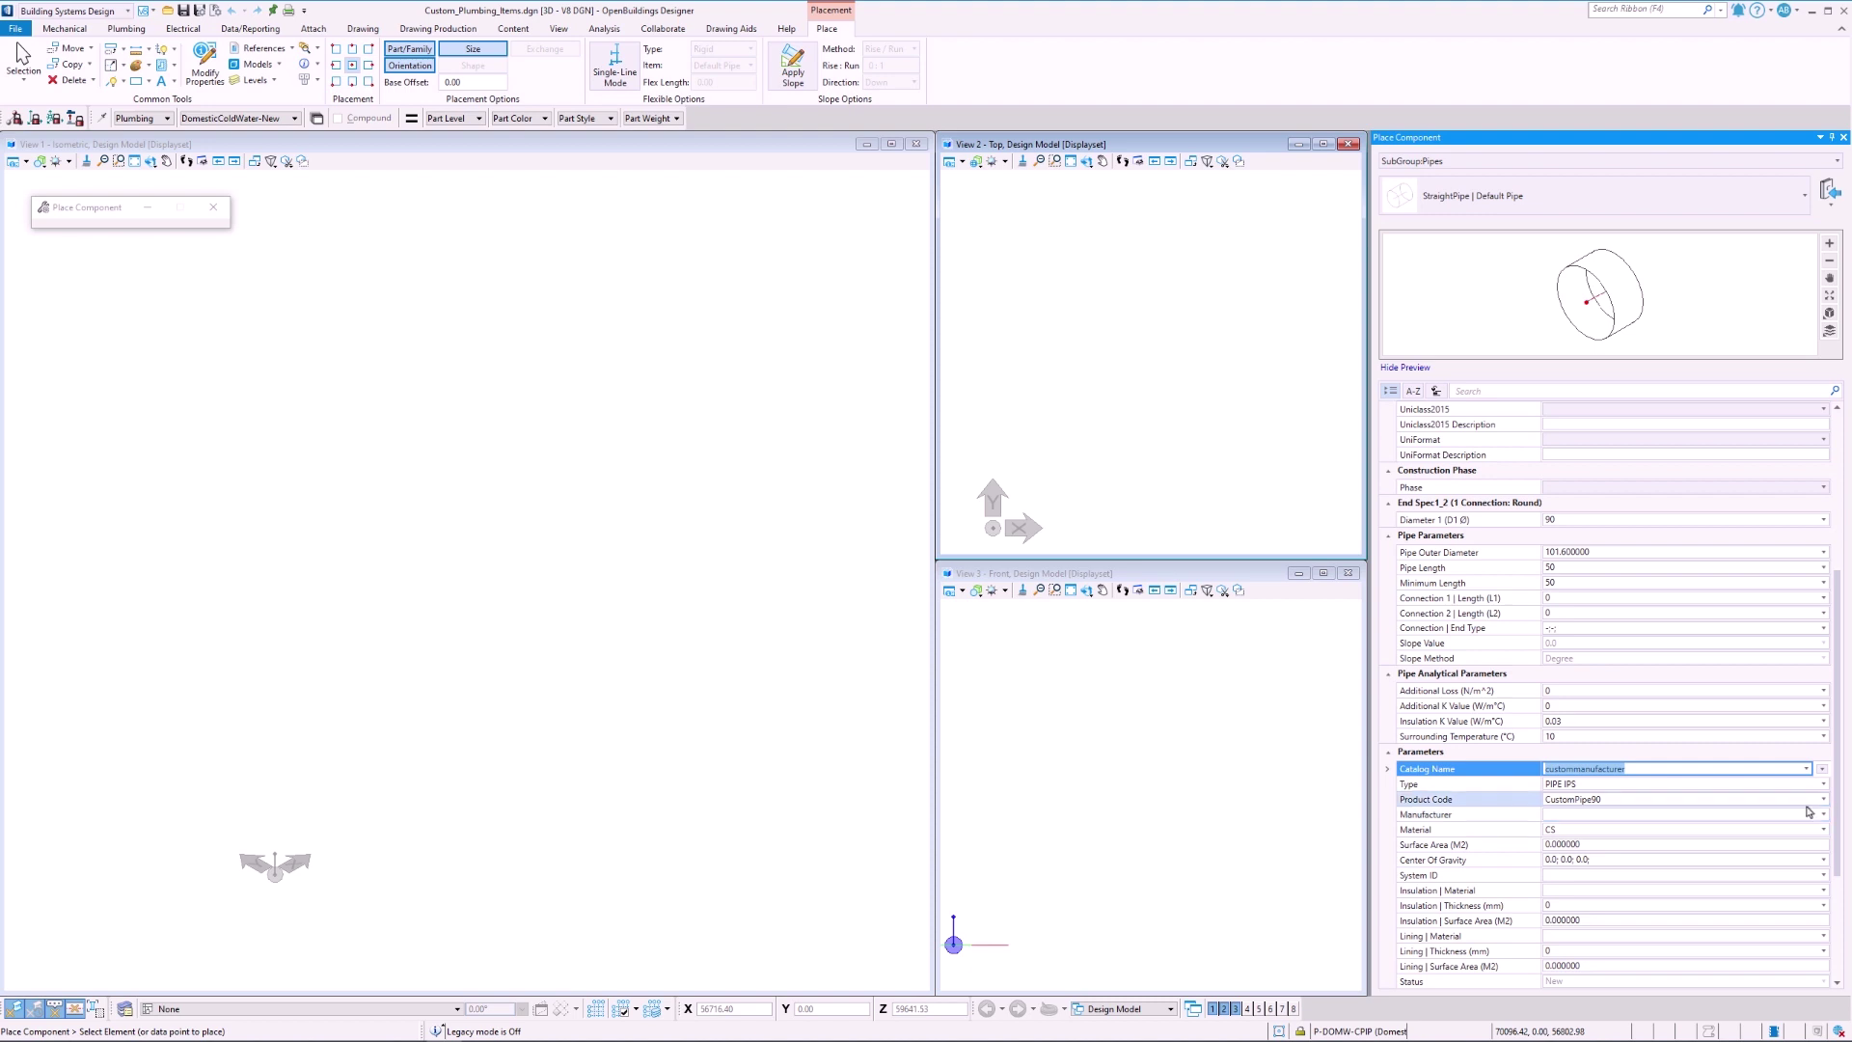
click(1822, 769)
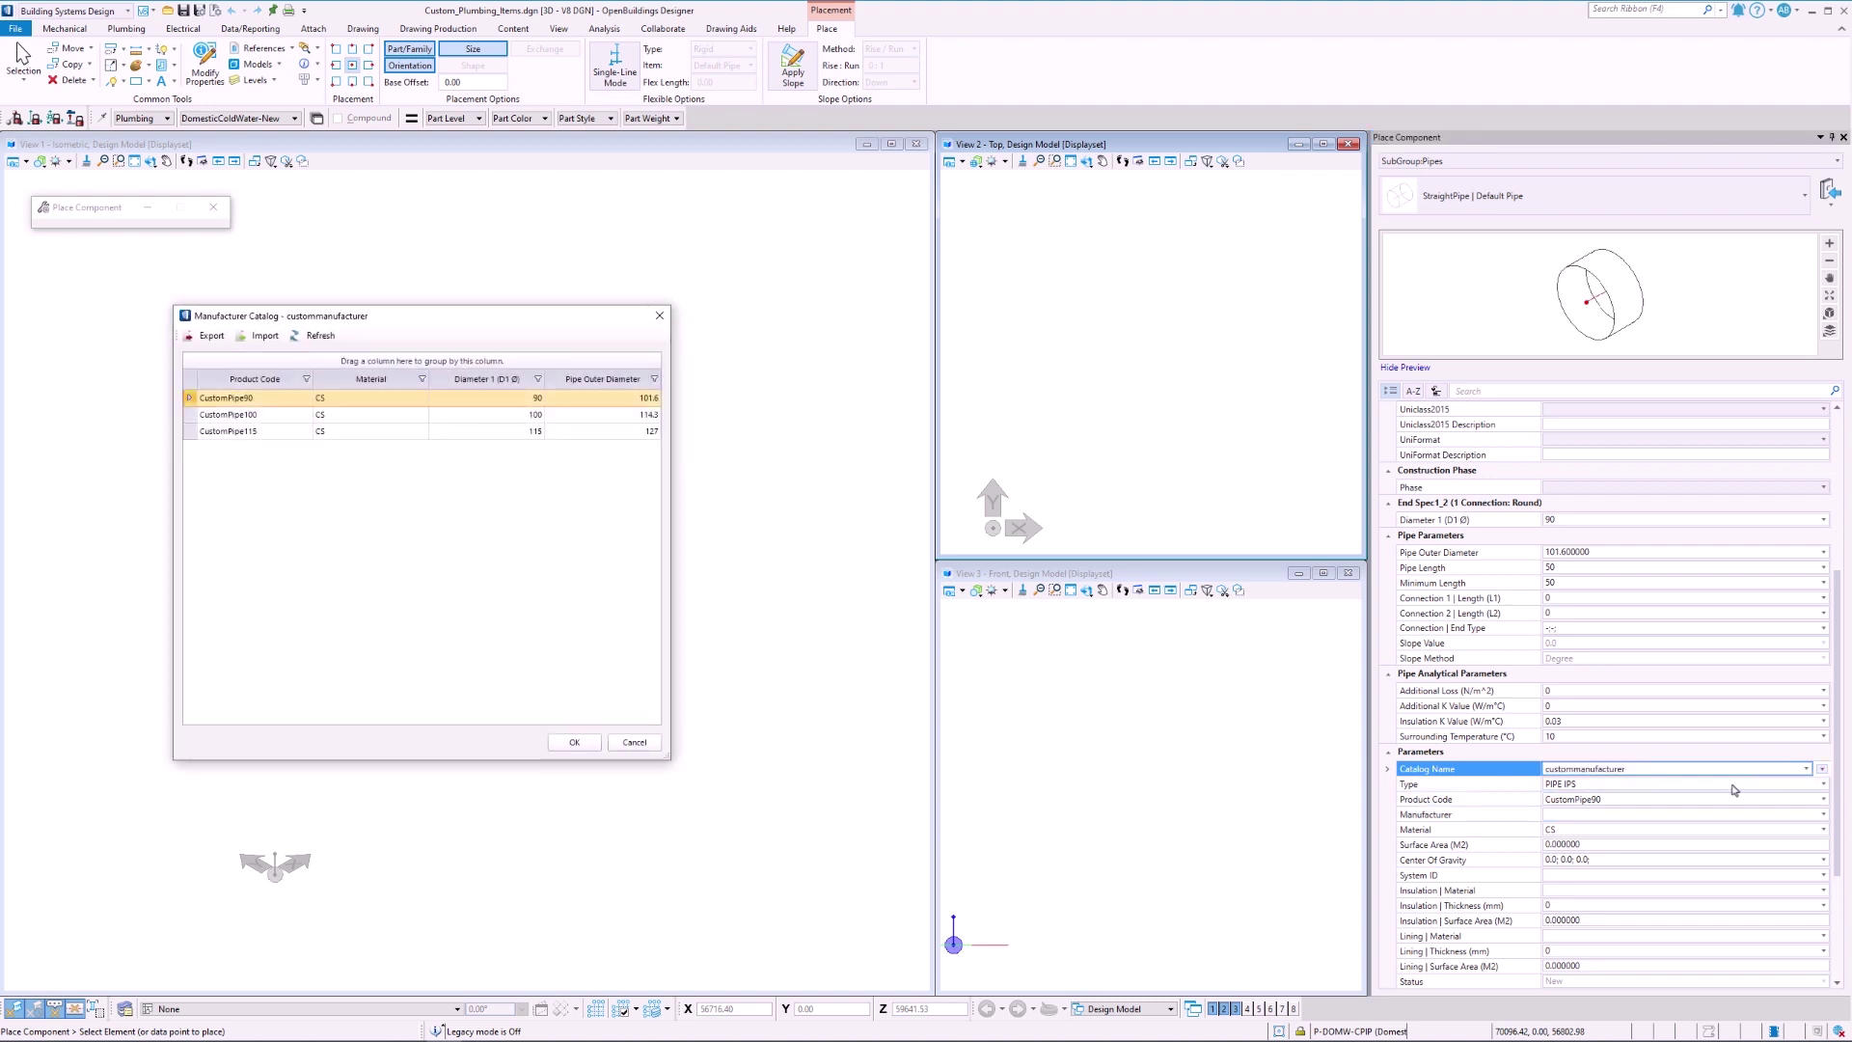
Draw a four-point zig-zag CustomPipe90 run in View 1.
click(575, 743)
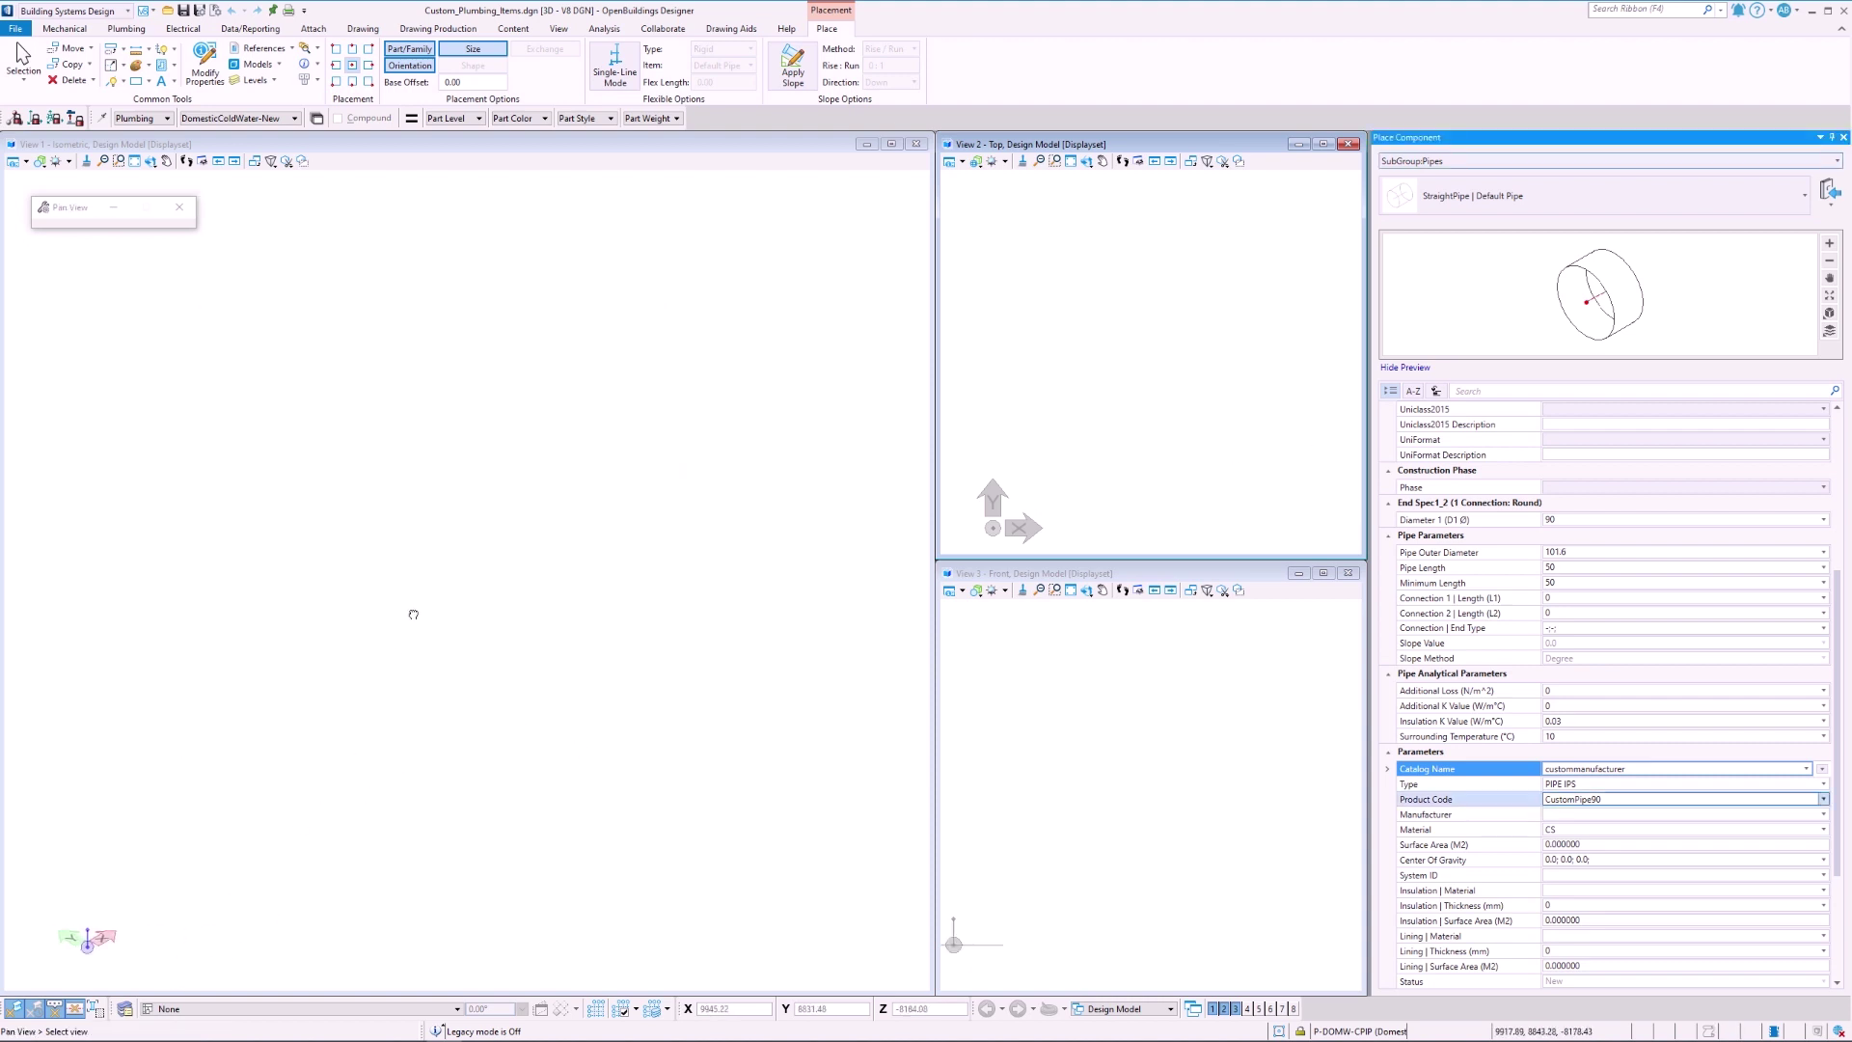
click(342, 656)
click(477, 576)
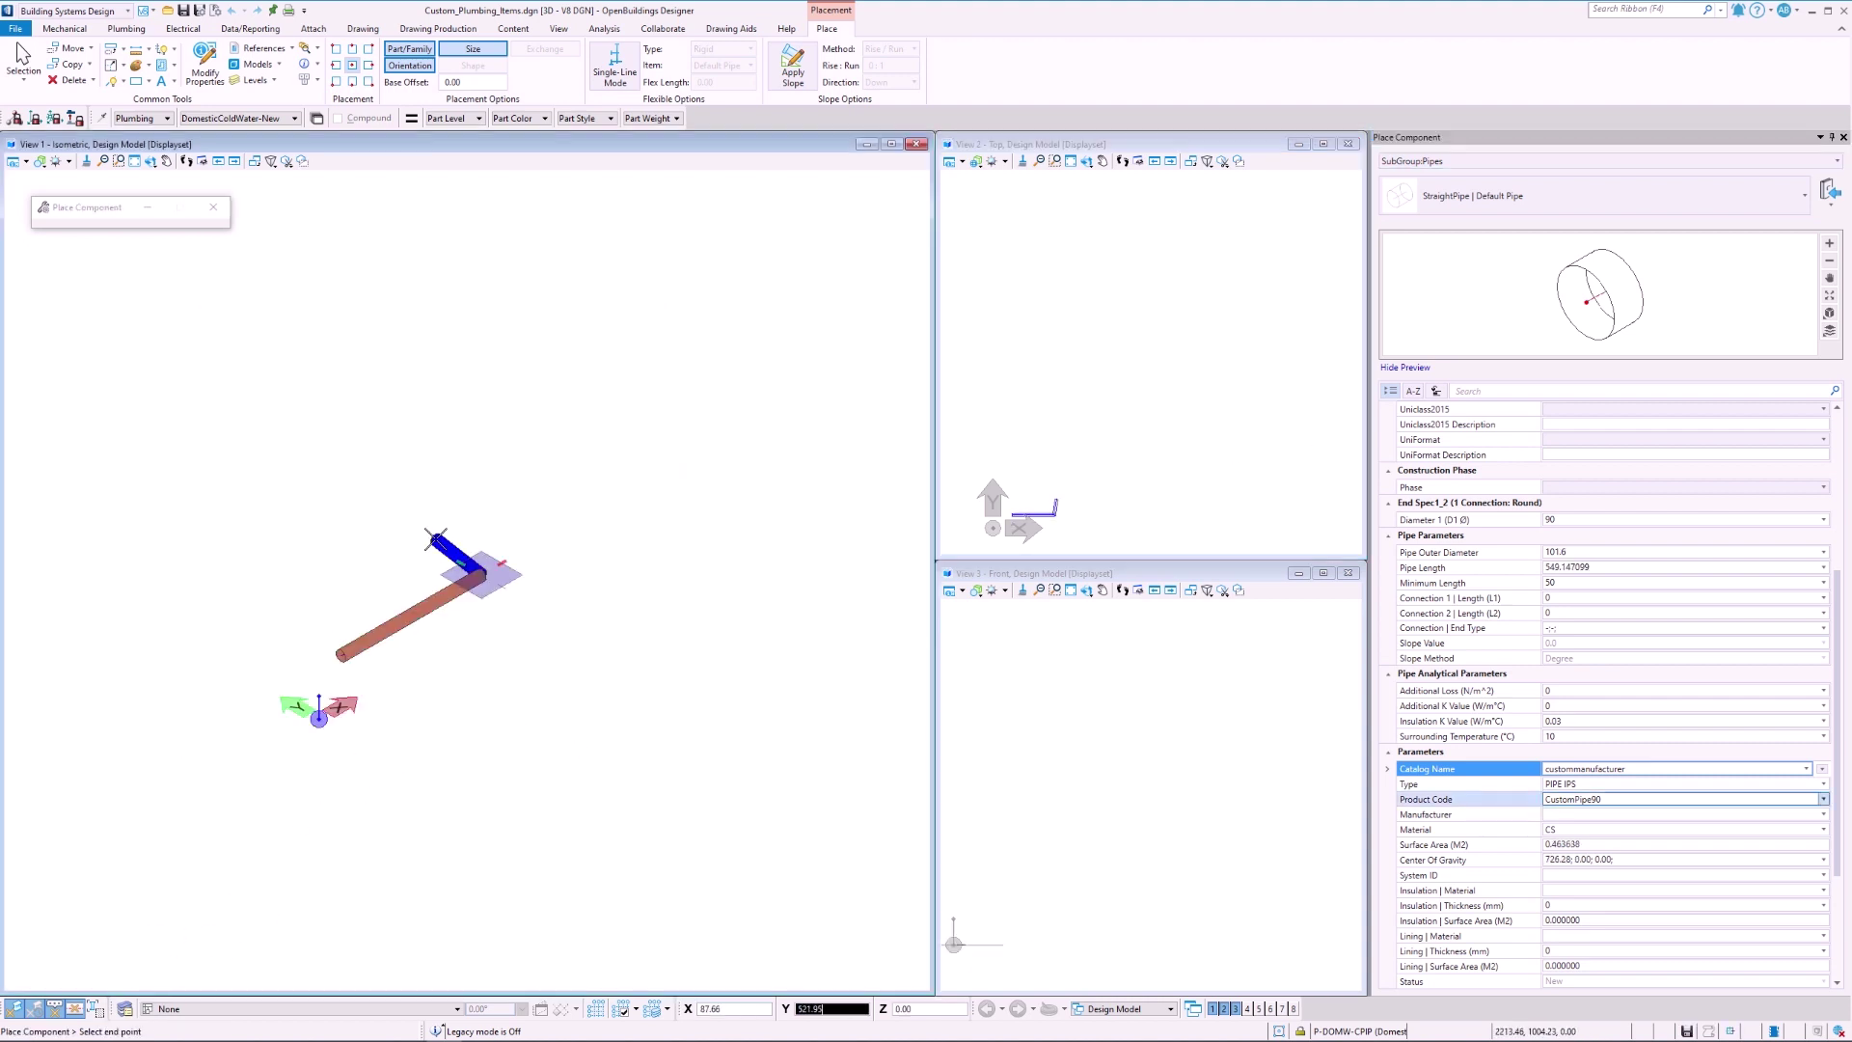
click(417, 537)
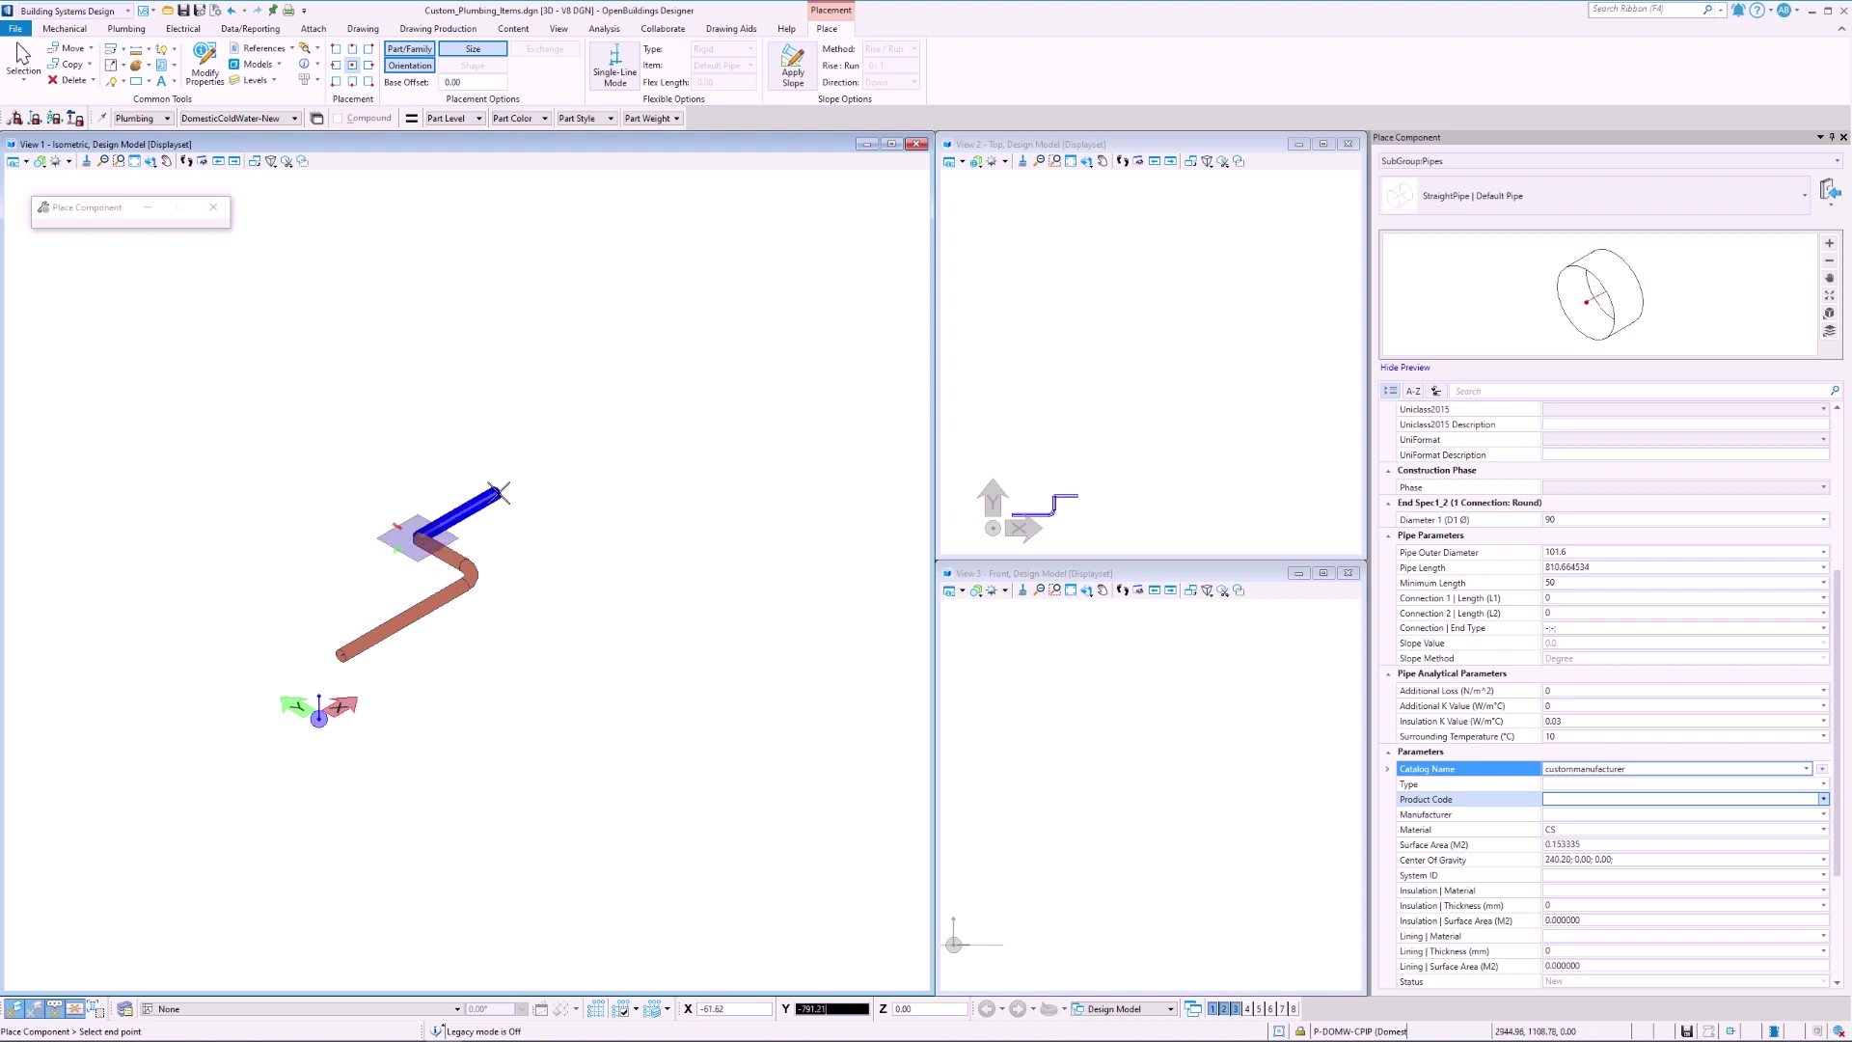
click(490, 503)
right_click(558, 526)
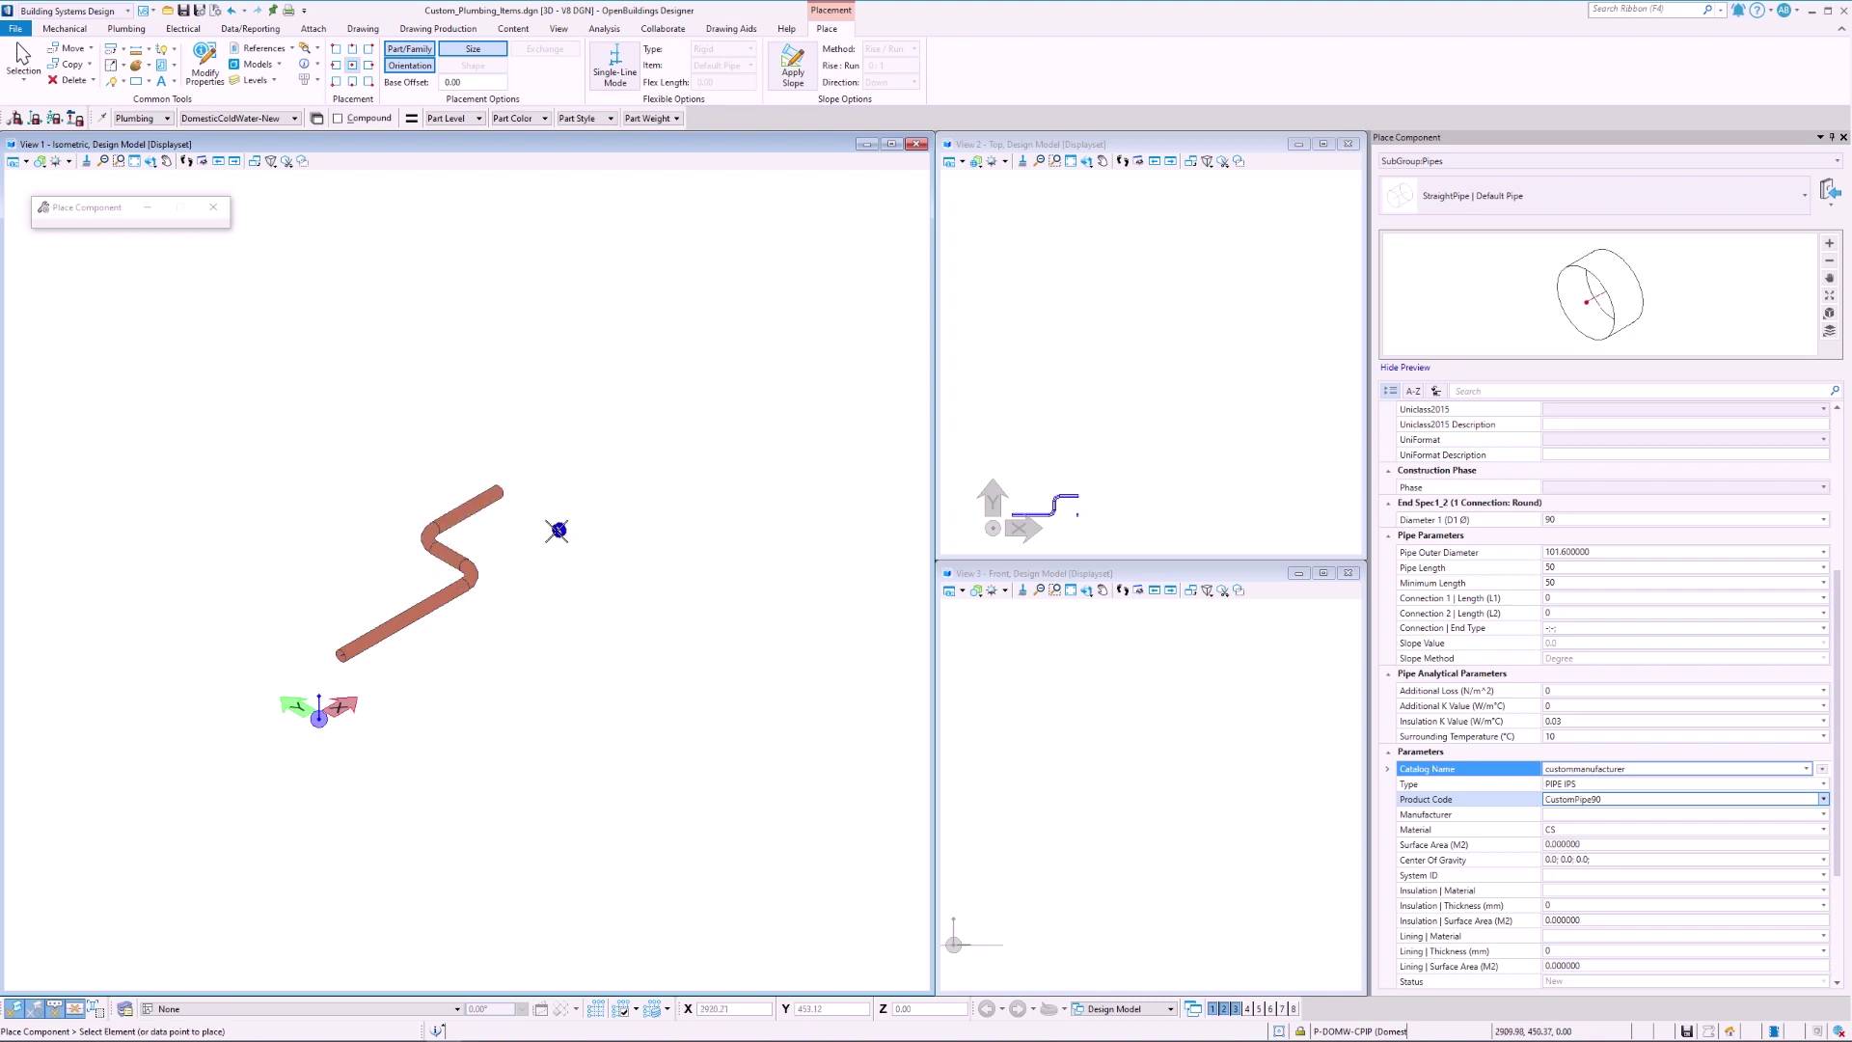
Inspect a straight pipe's Product Code and the CustomElbow90 elbow's properties.
click(23, 56)
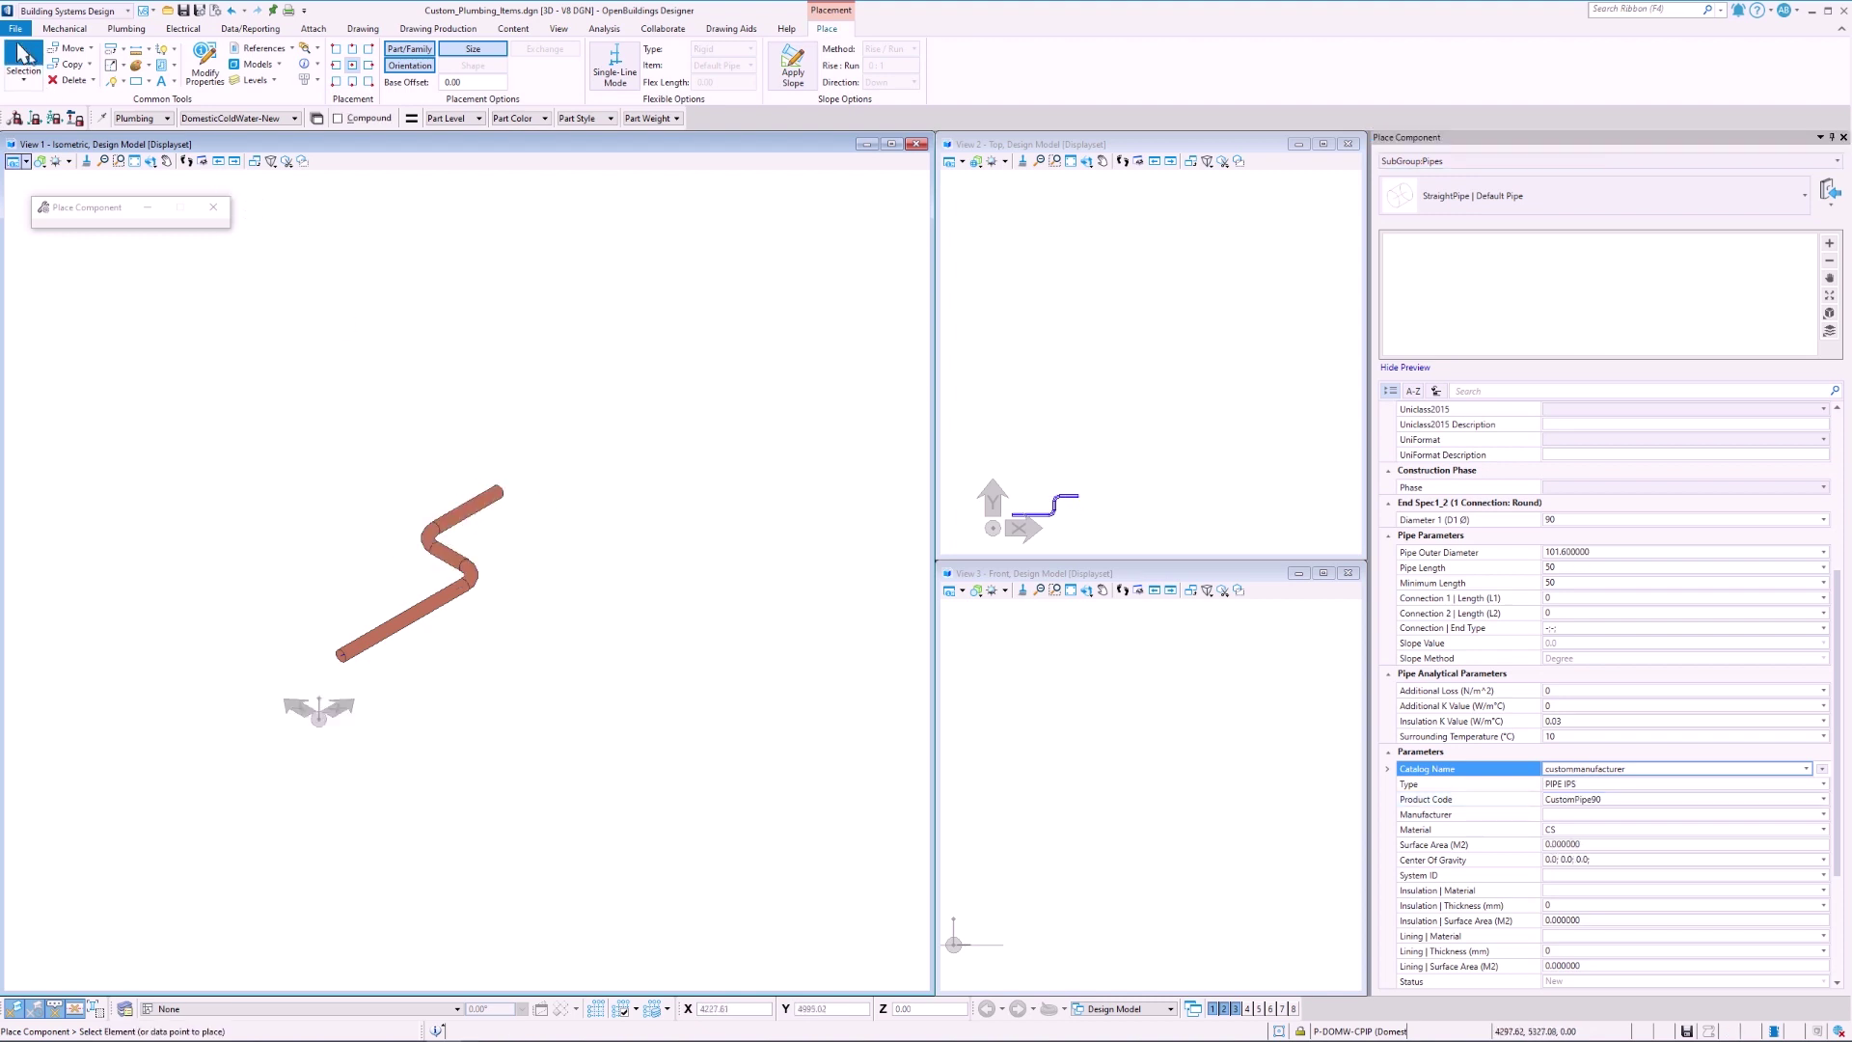
click(432, 620)
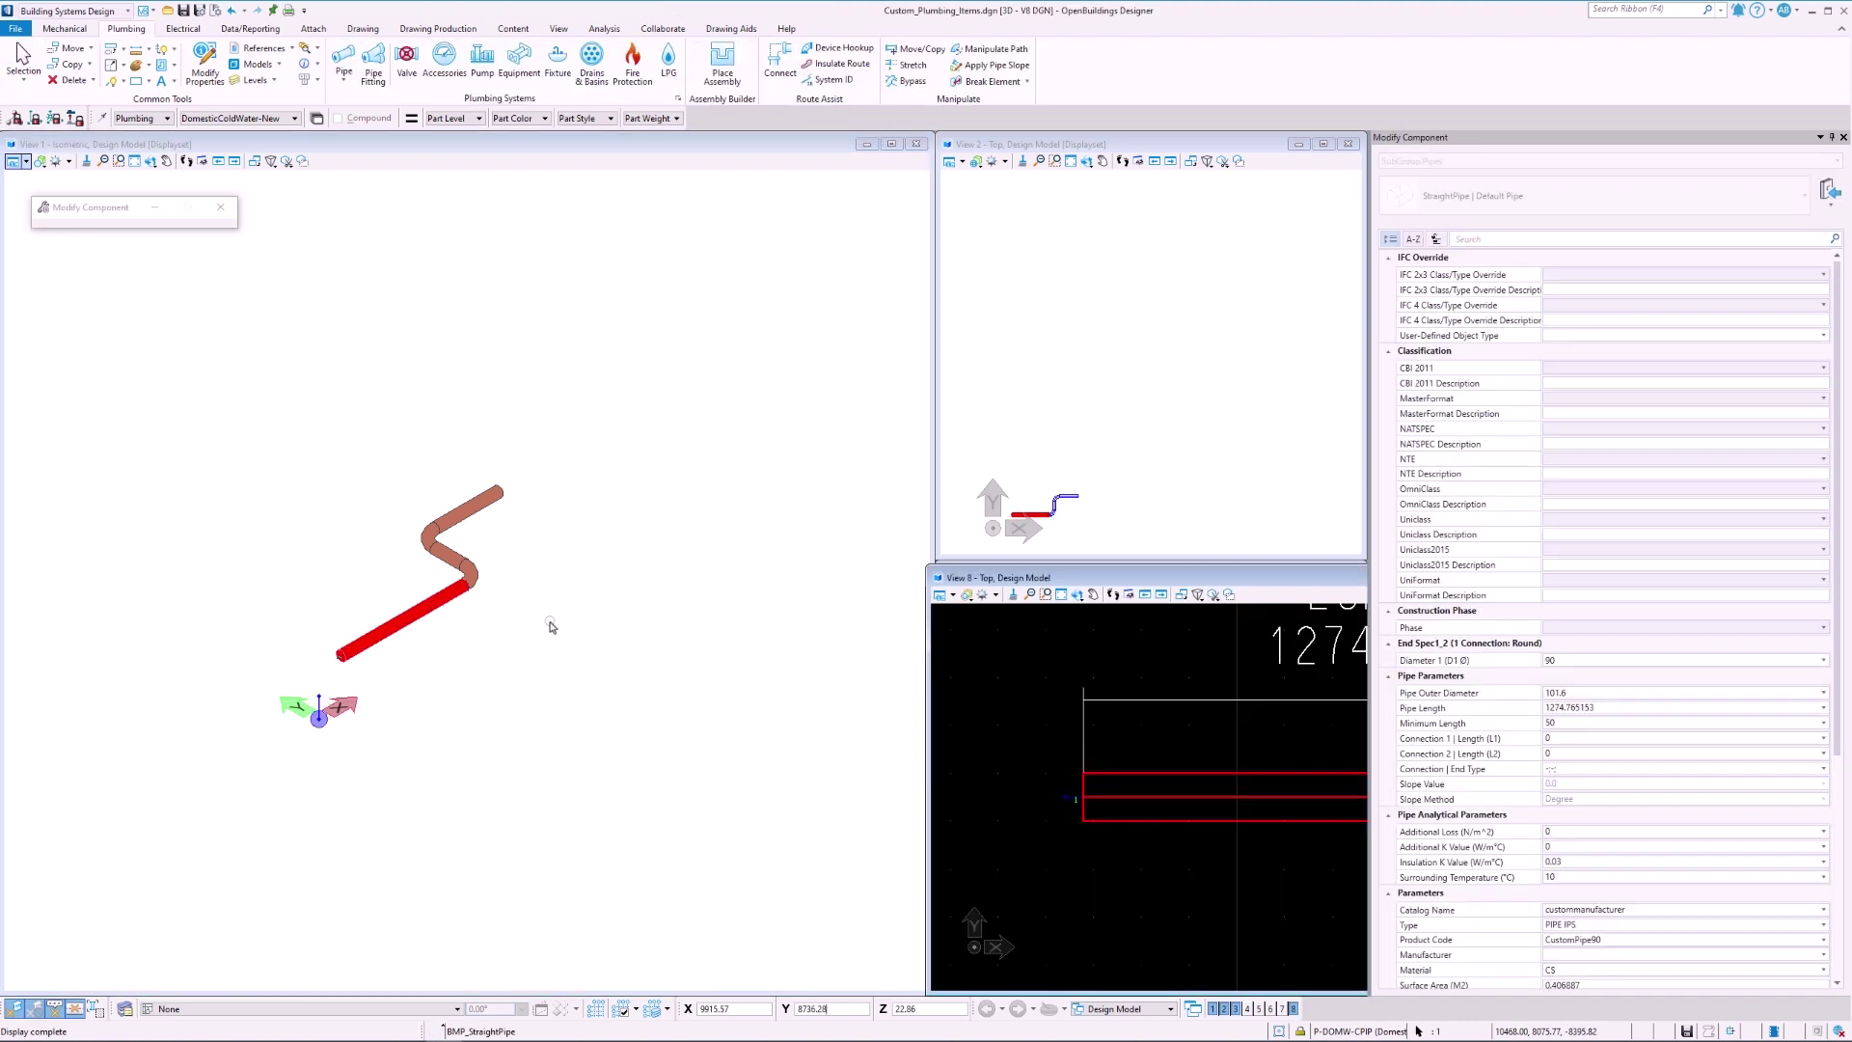
click(1647, 940)
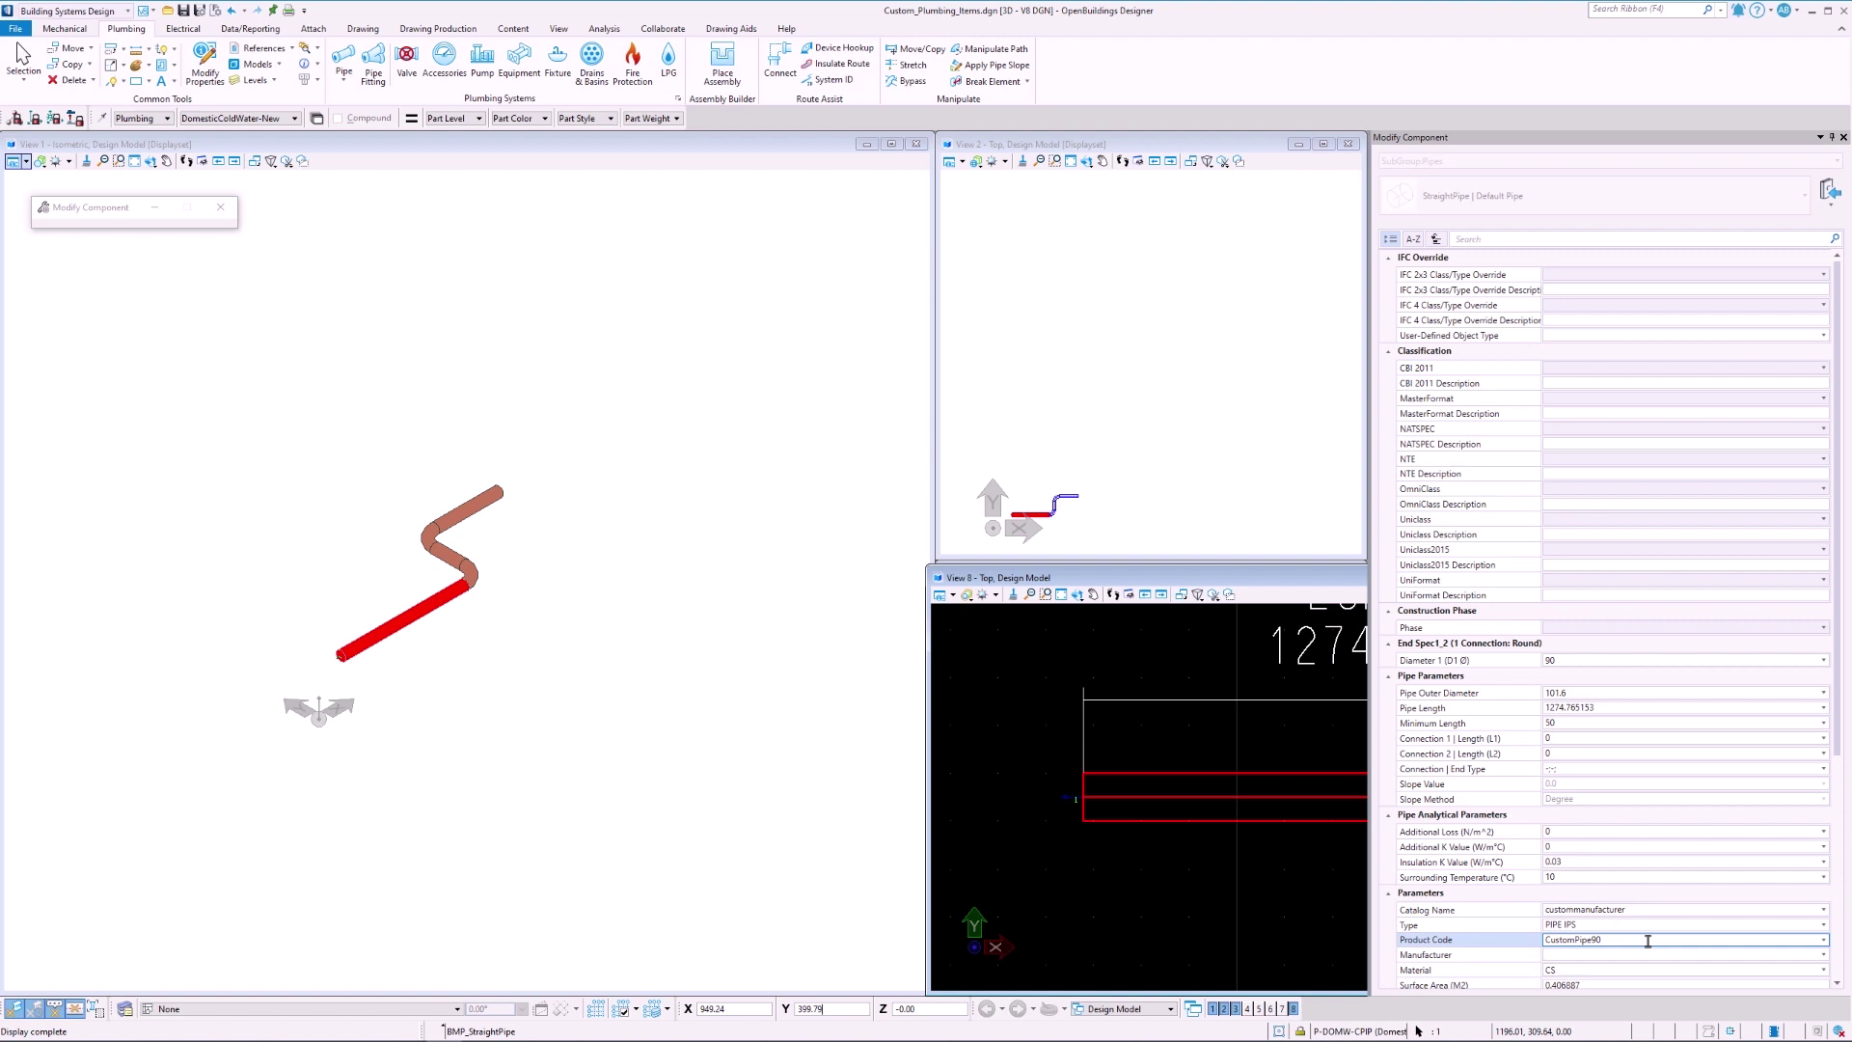
click(21, 57)
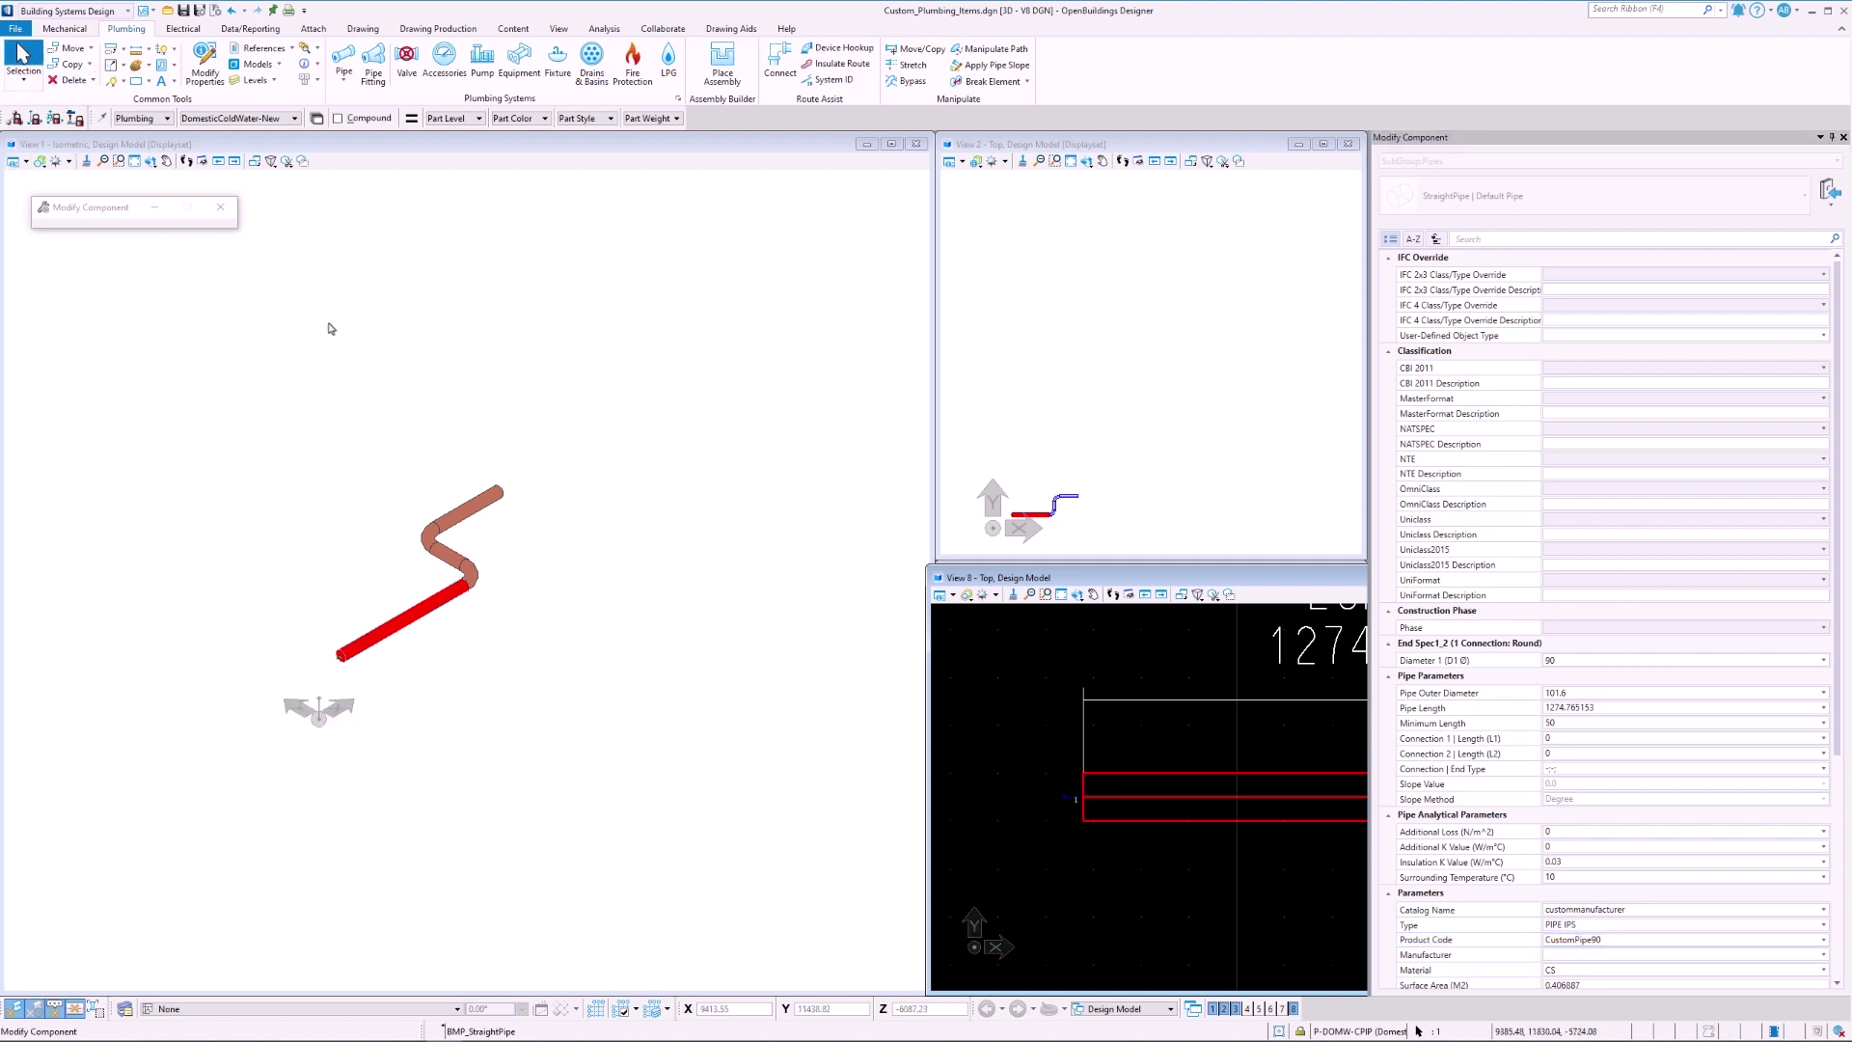
click(467, 573)
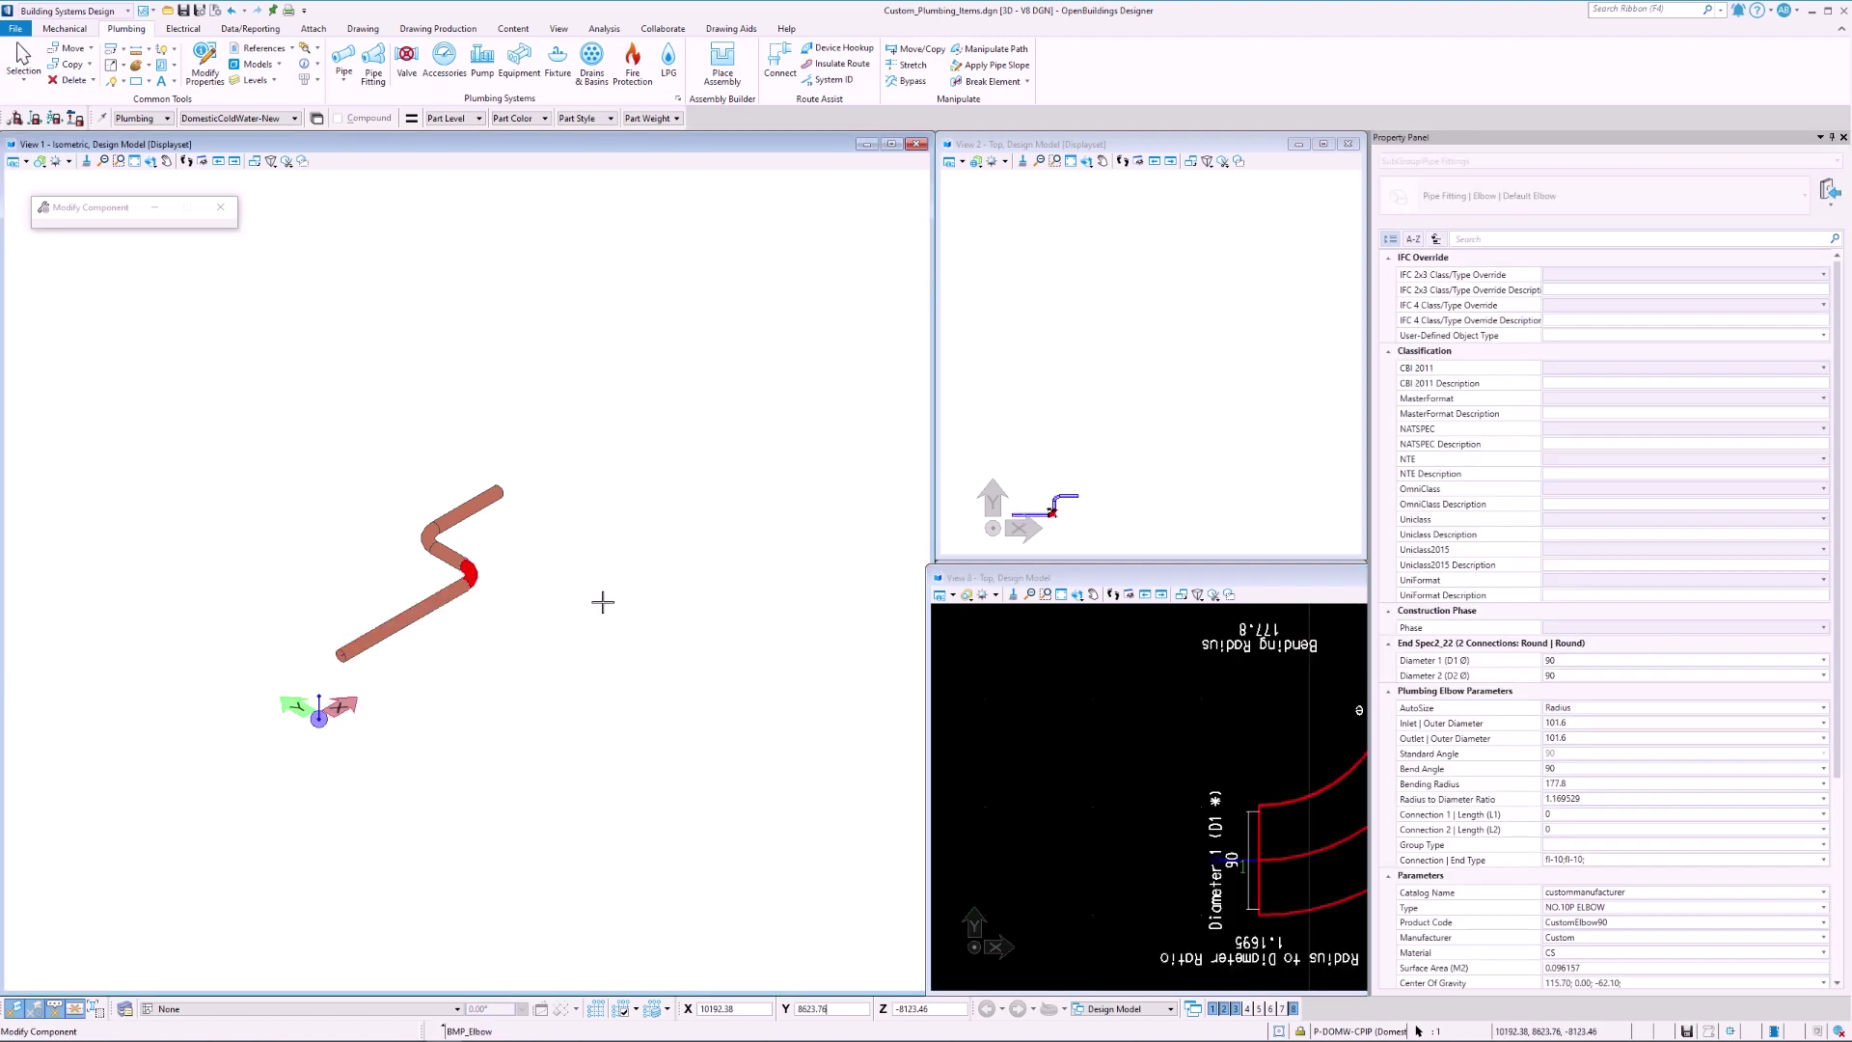